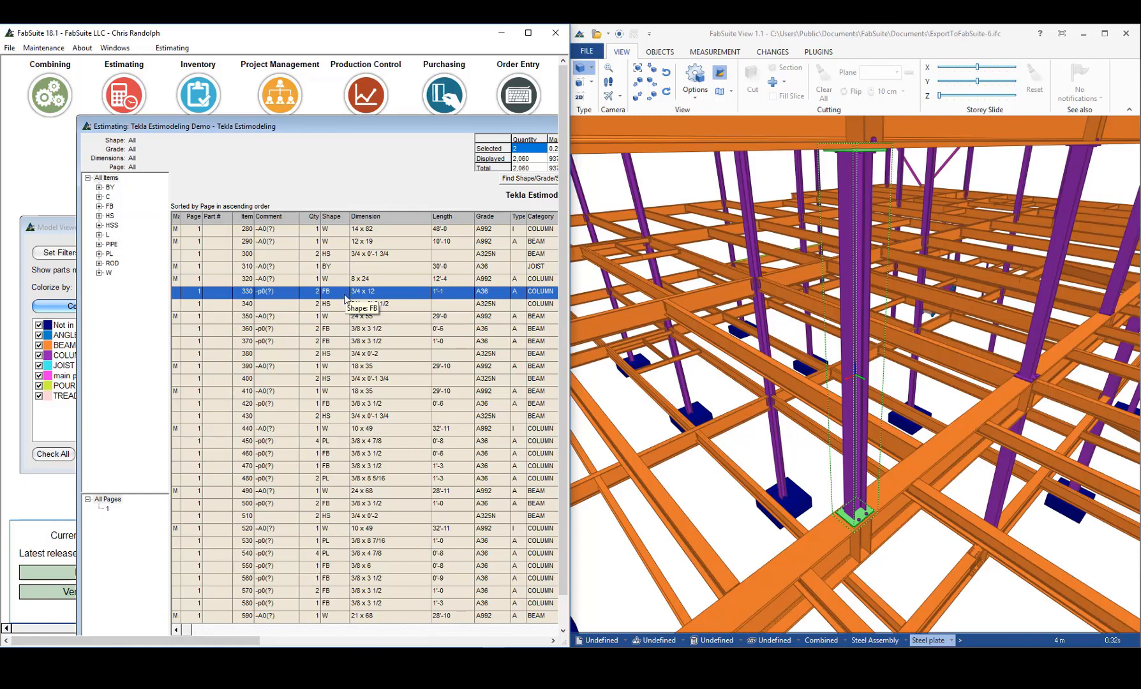
Step: Highlight estimate items 340 through 440 one after another in the 3D model to examine the matching columns, beams and bolts
click(343, 310)
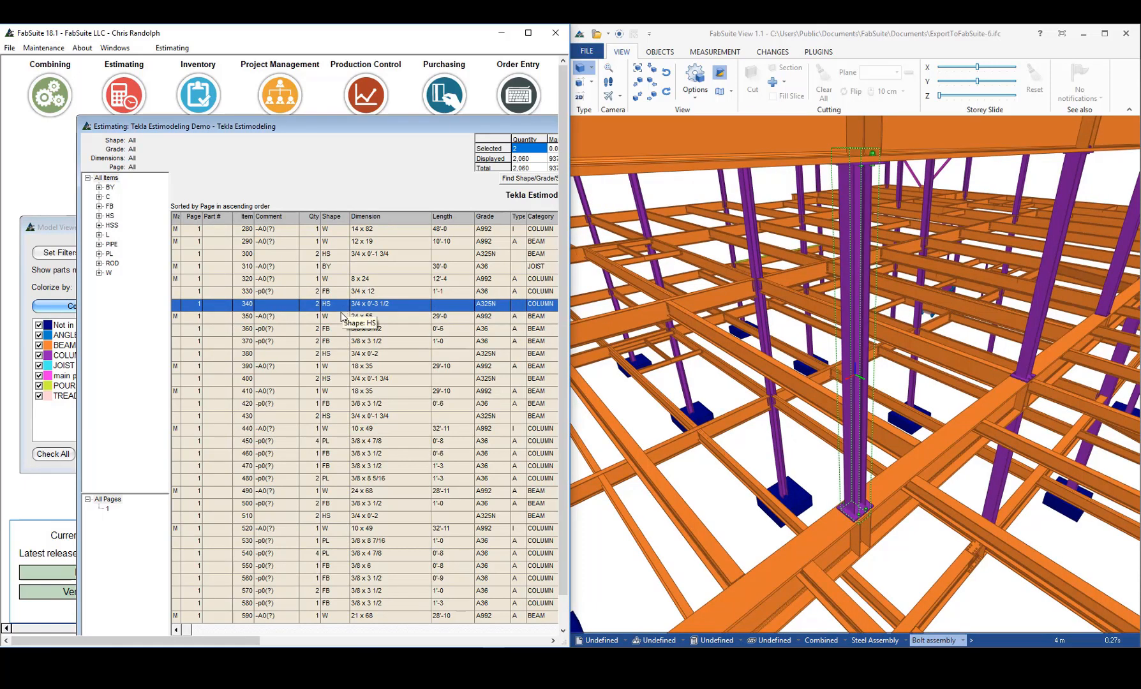
click(342, 319)
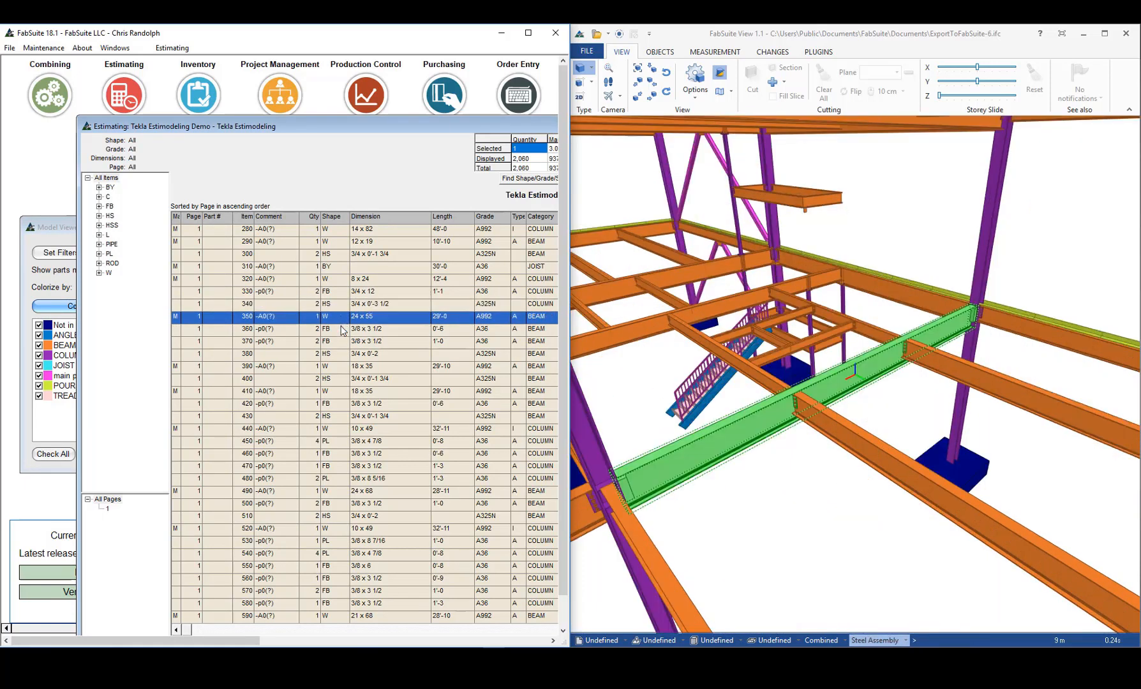
click(344, 329)
click(343, 355)
click(342, 368)
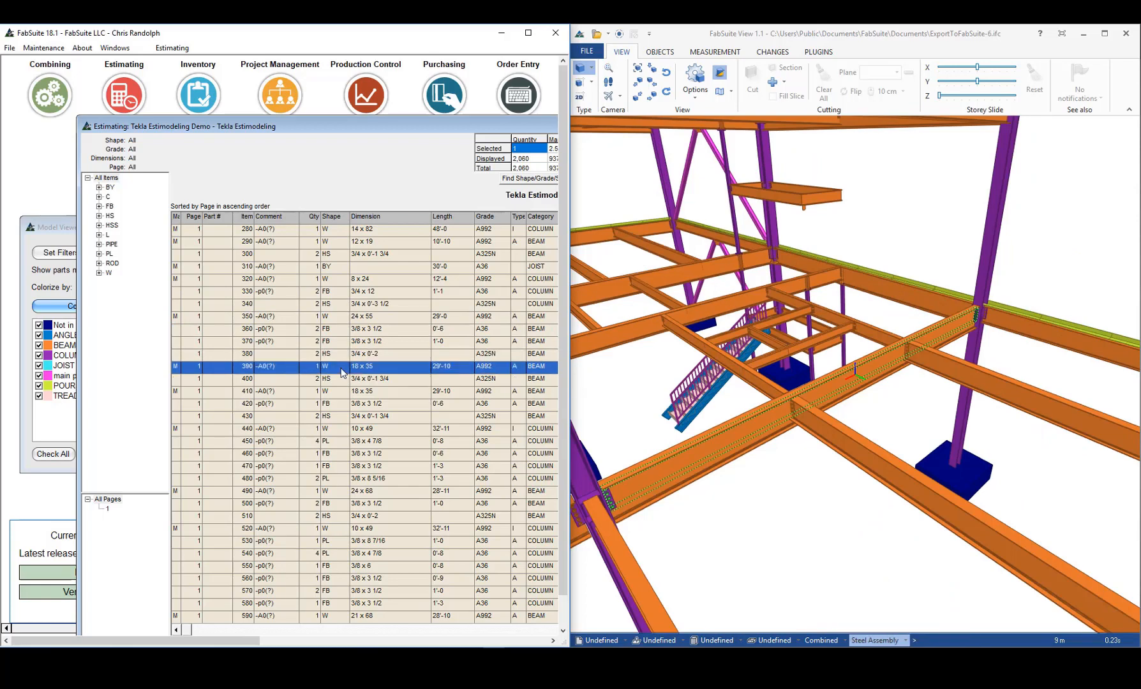
click(342, 390)
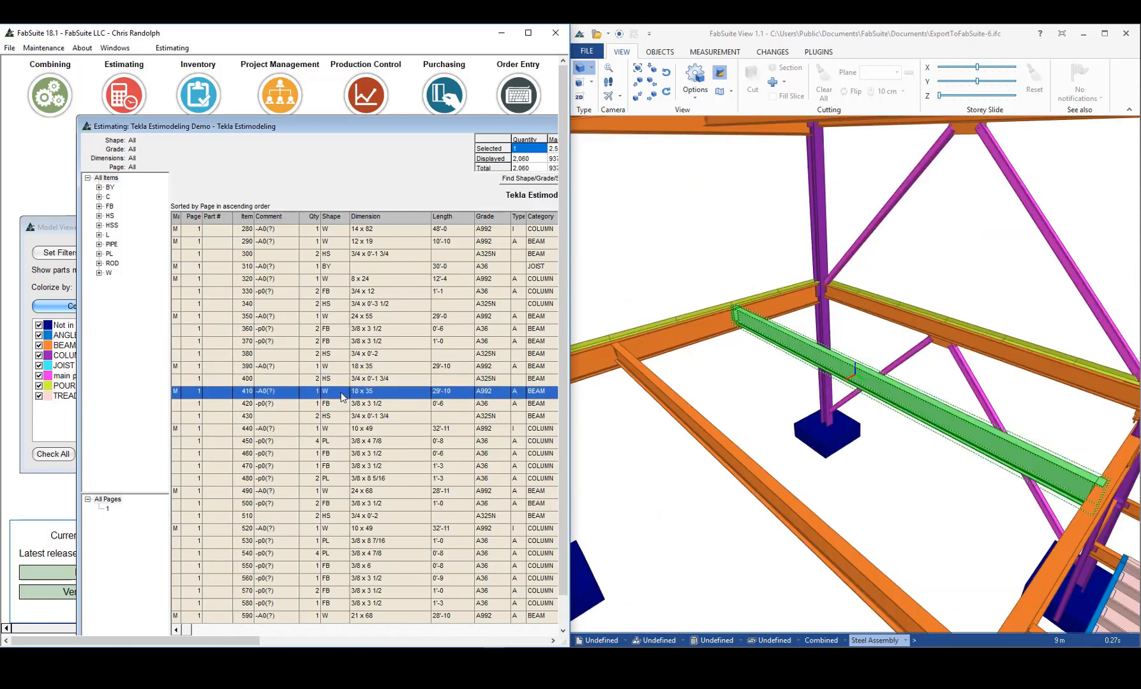
click(340, 429)
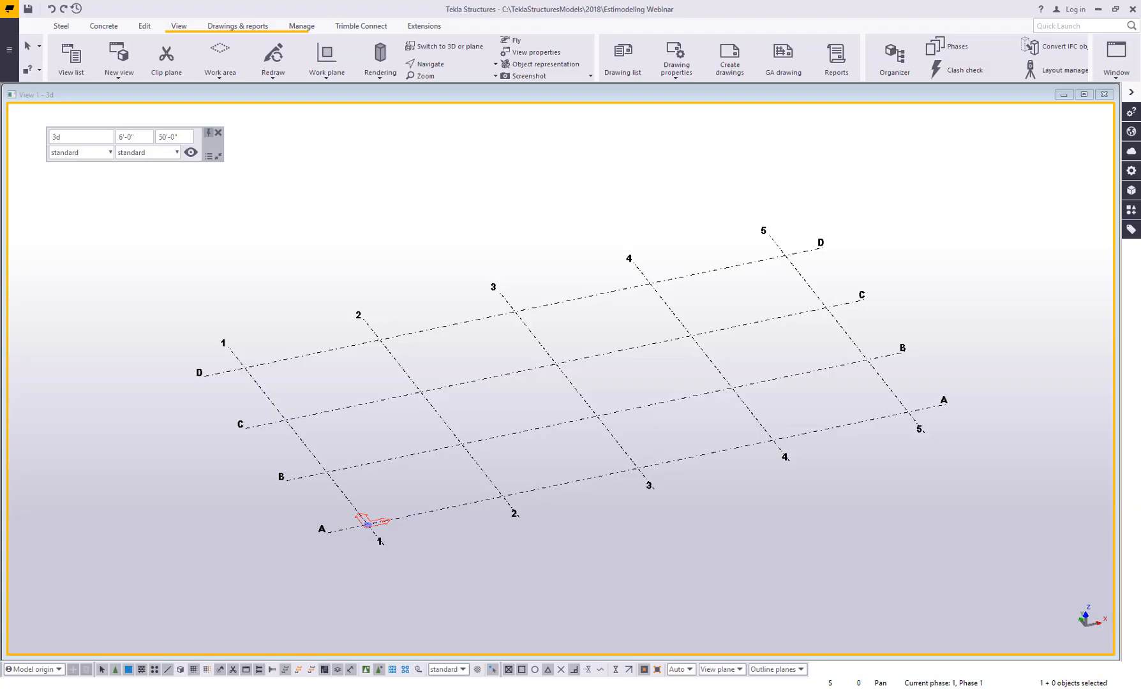
middle_drag(813, 489, 814, 492)
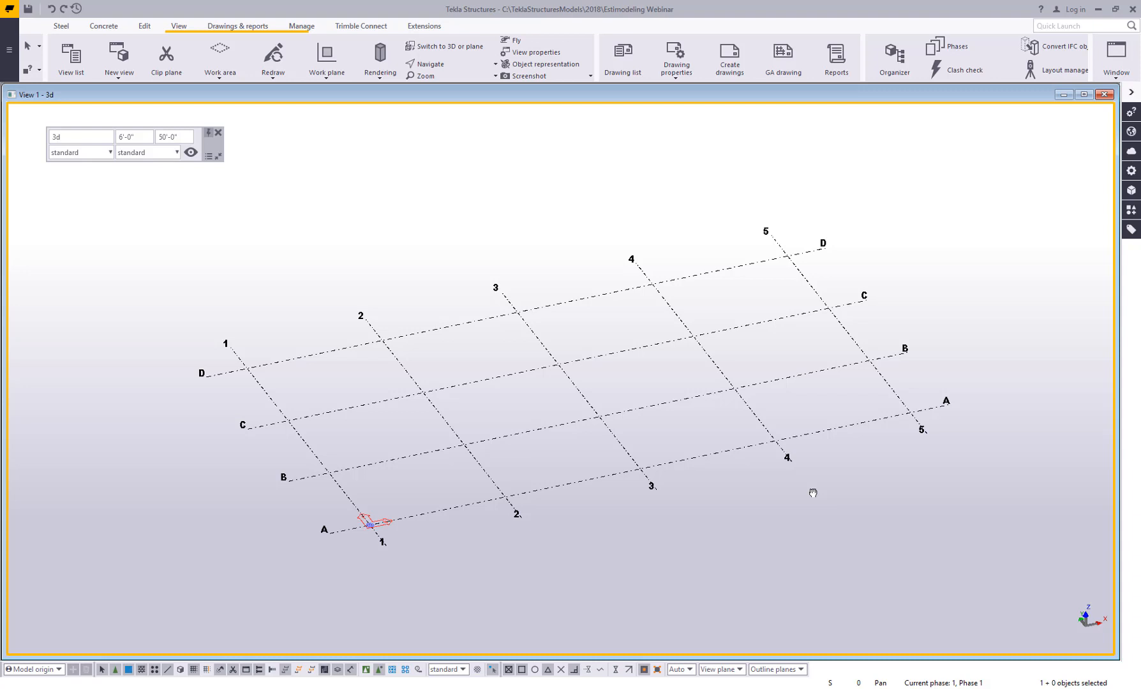
middle_drag(793, 493, 776, 502)
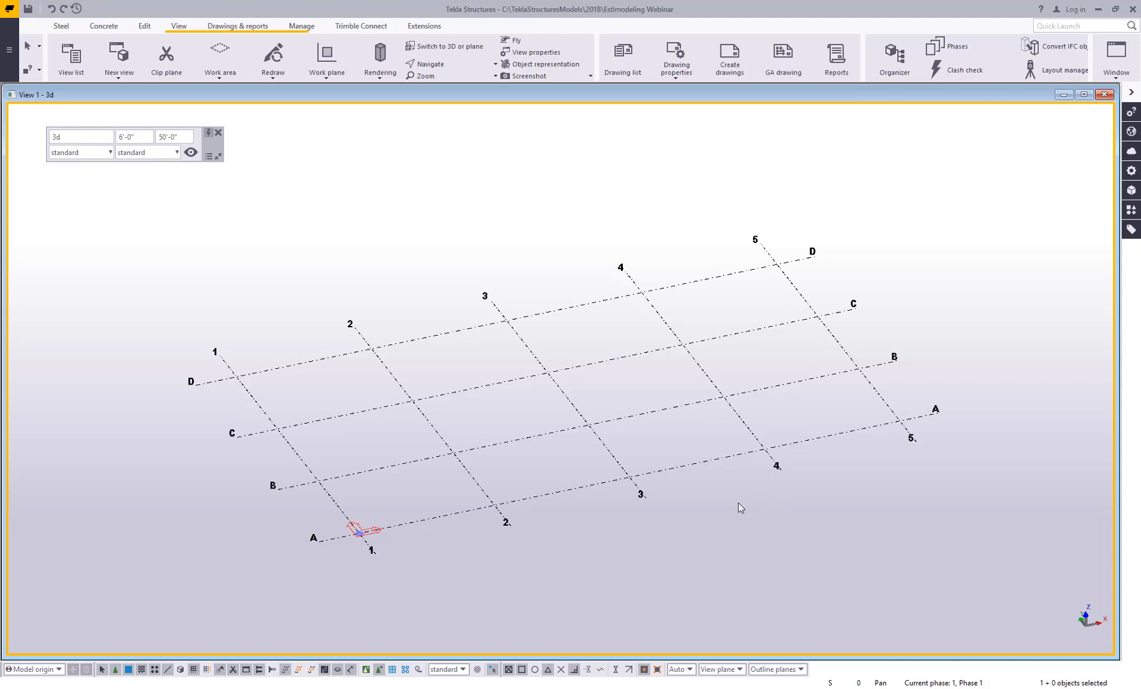
middle_drag(753, 542, 734, 544)
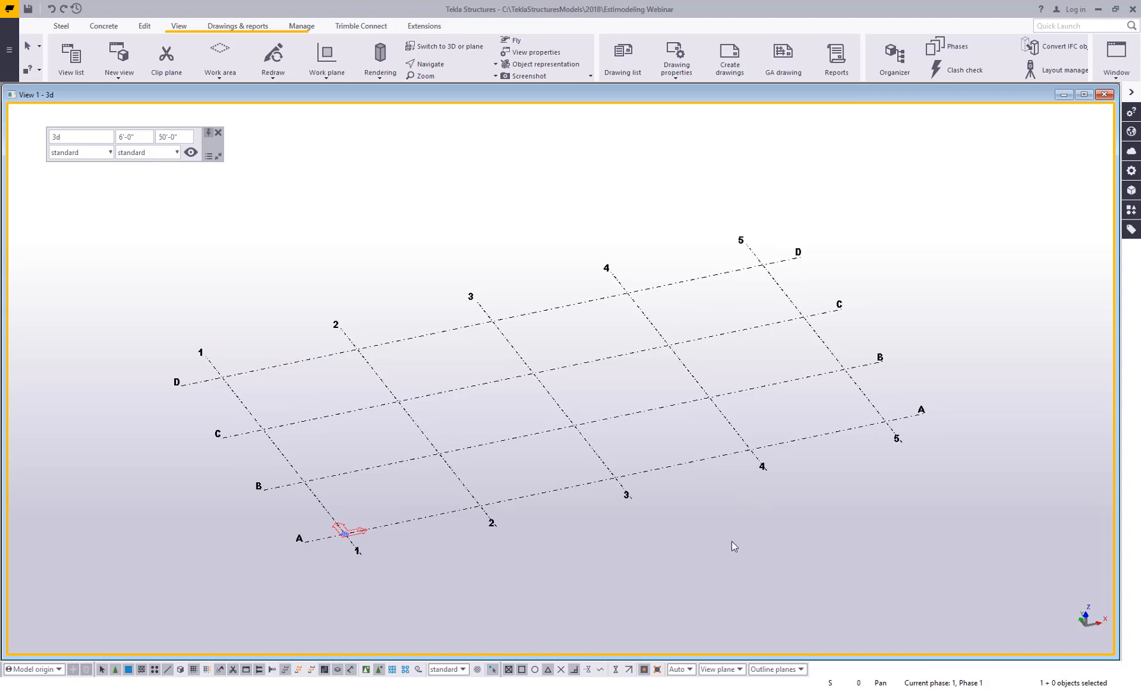
middle_drag(721, 536, 718, 531)
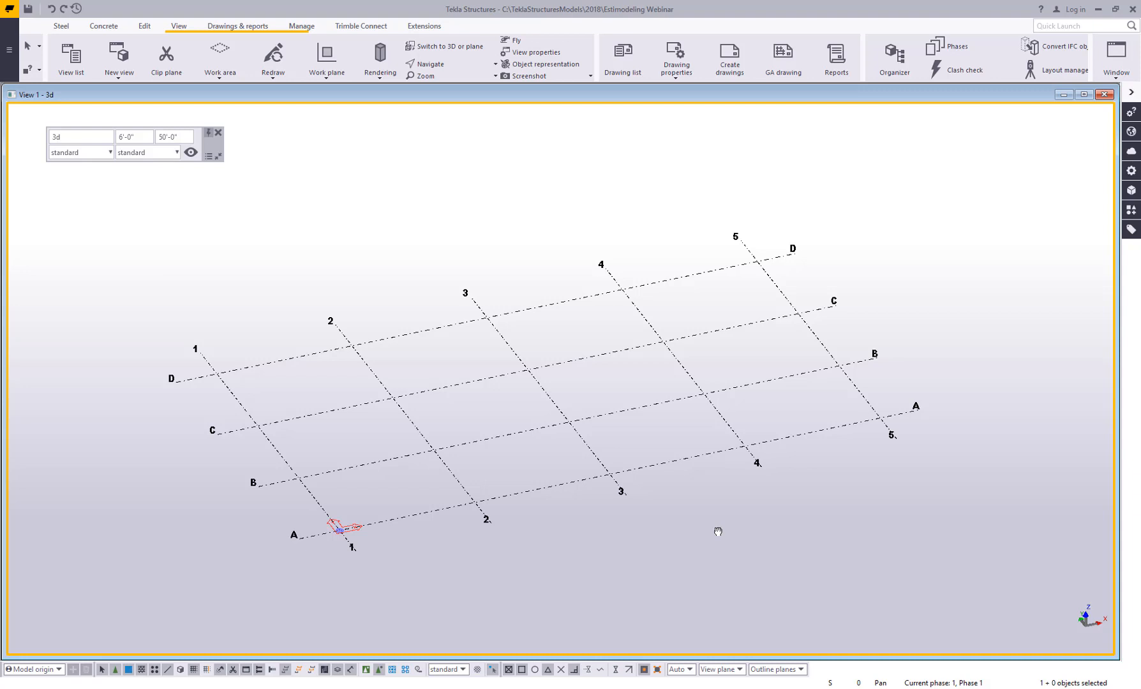
scroll(725, 516, down, 1)
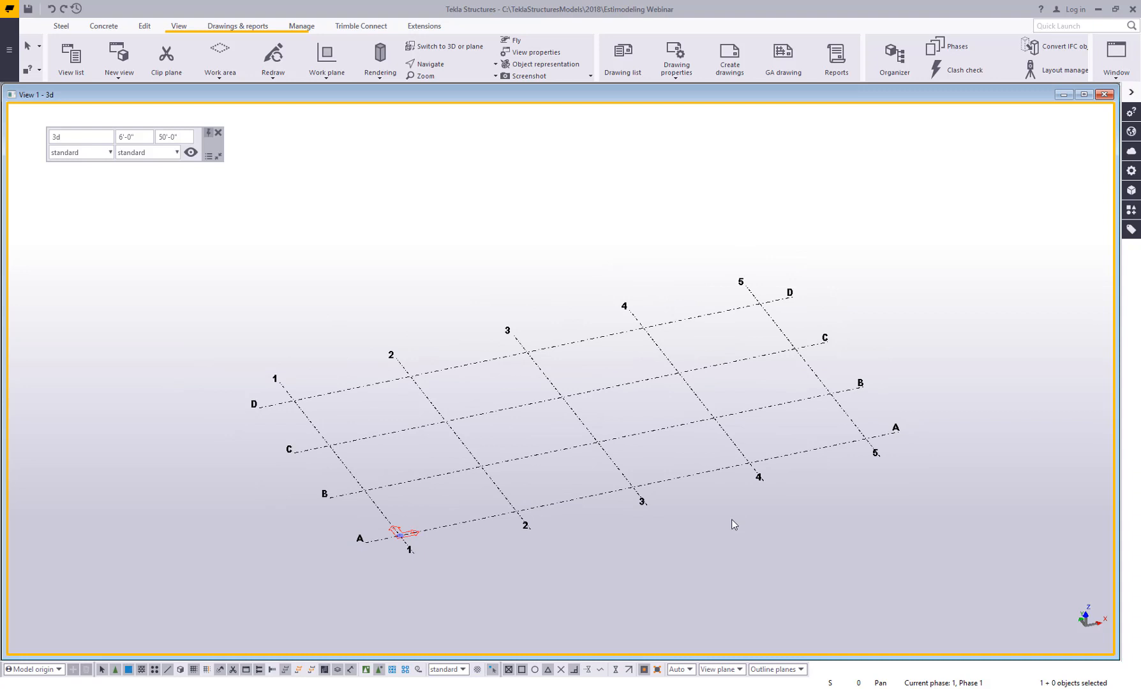
middle_drag(705, 513, 702, 515)
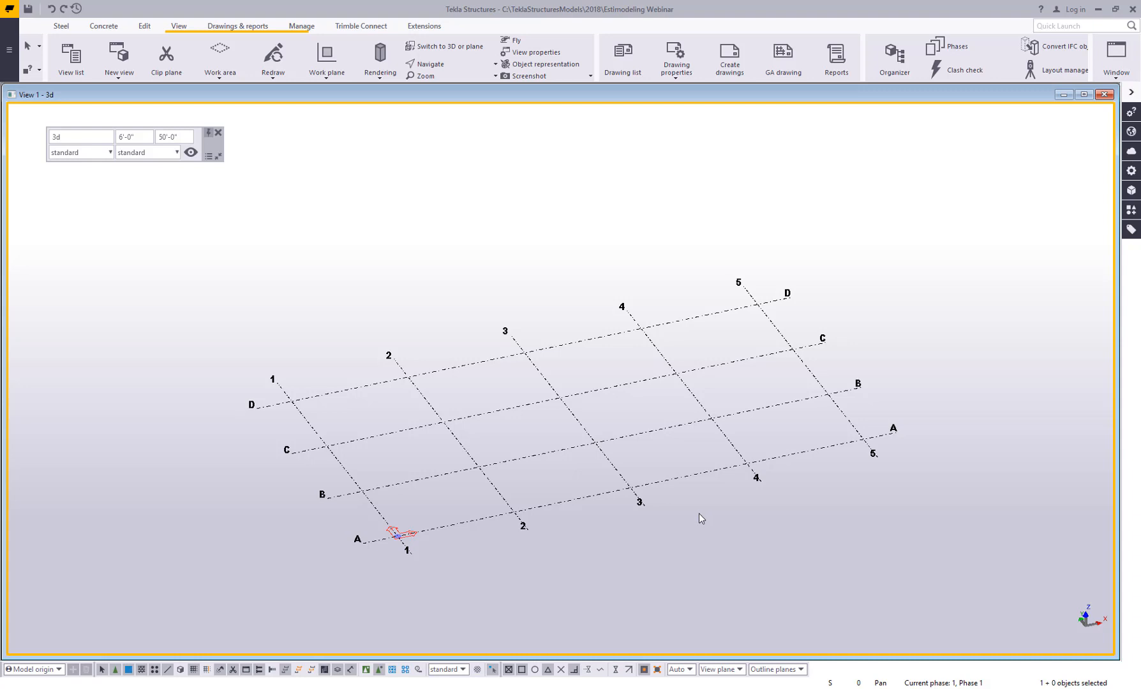
middle_drag(702, 518, 692, 515)
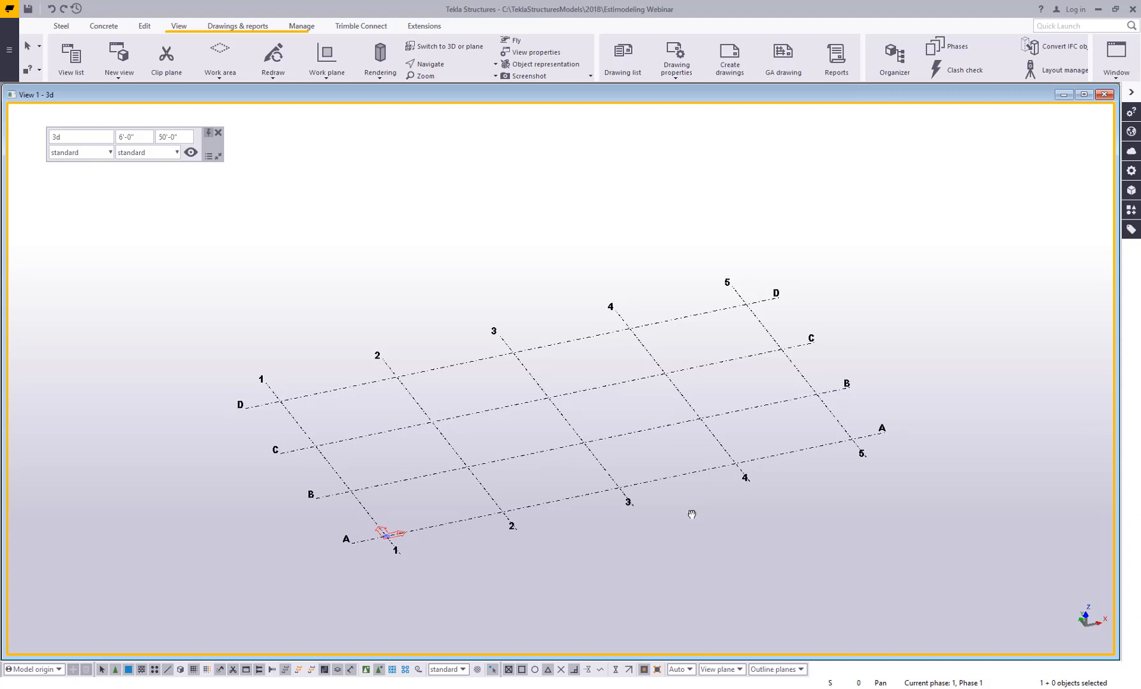
Step: Modify the grid's X coordinates to 0" 10'-0" 15'-0" 5'-0", accepting the replacement of manually created grid lines
click(629, 439)
double_click(628, 441)
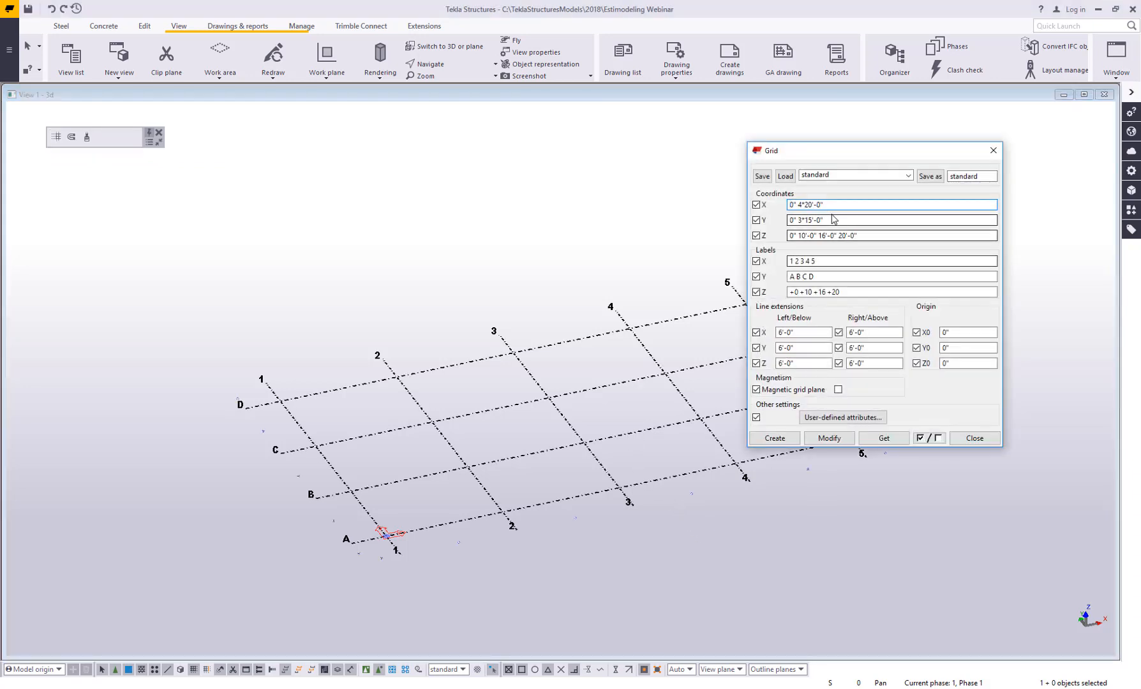
text(0 10- 15 -)
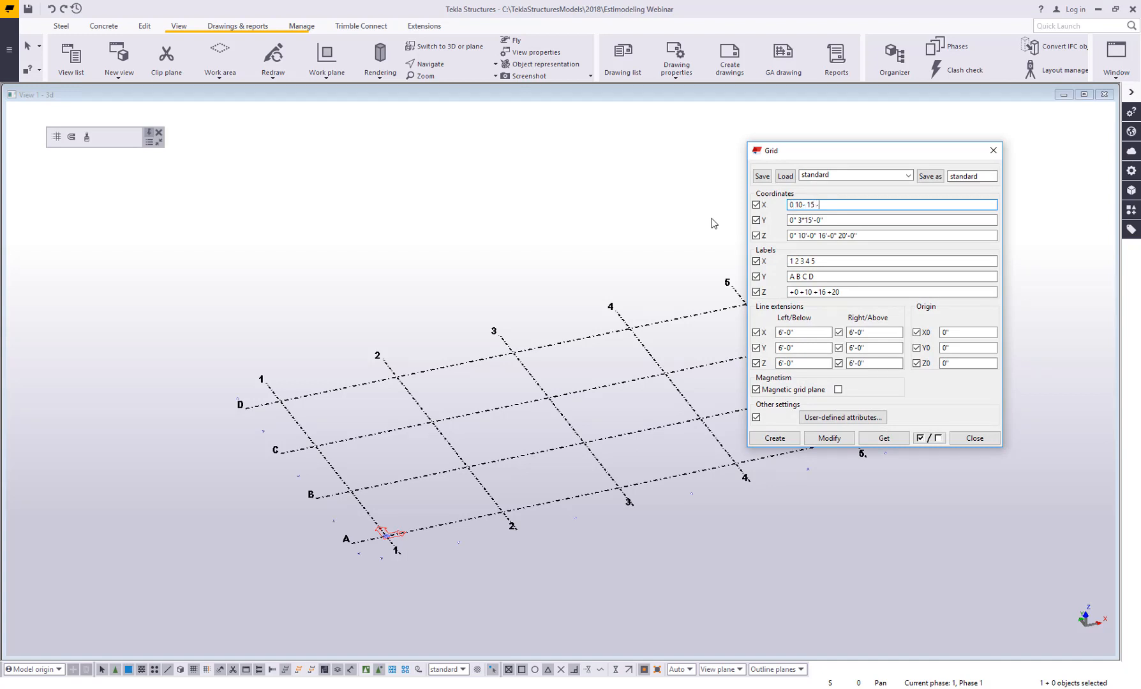
key(BackSpace)
text(5-)
key(Return)
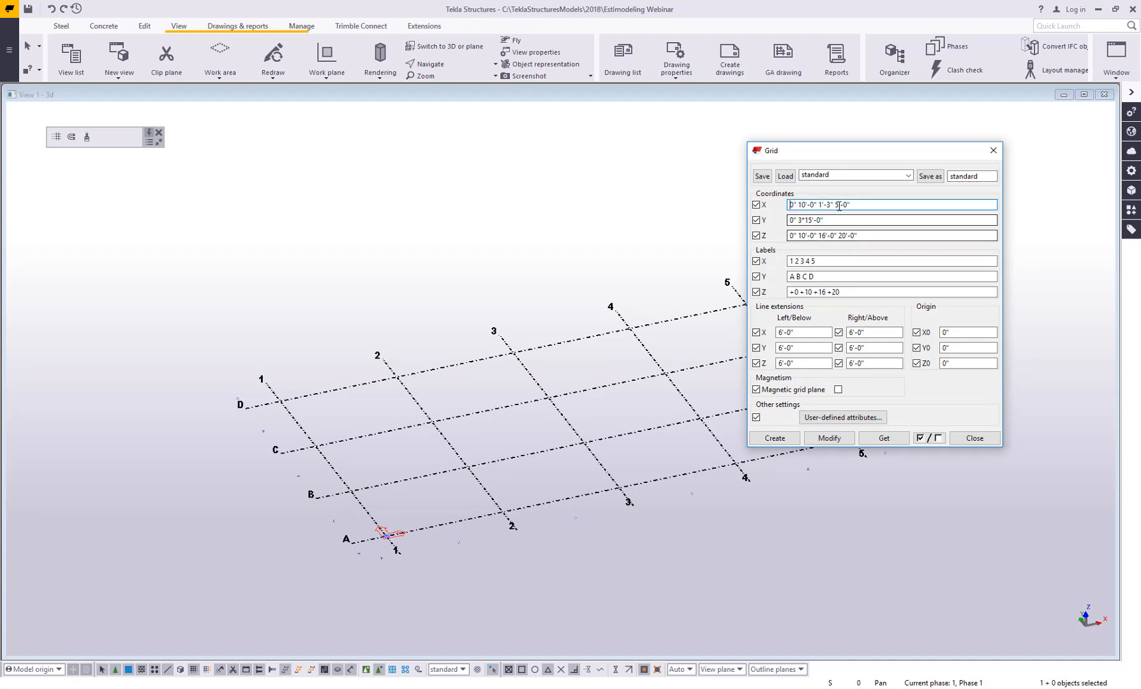
double_click(825, 205)
text(15'-)
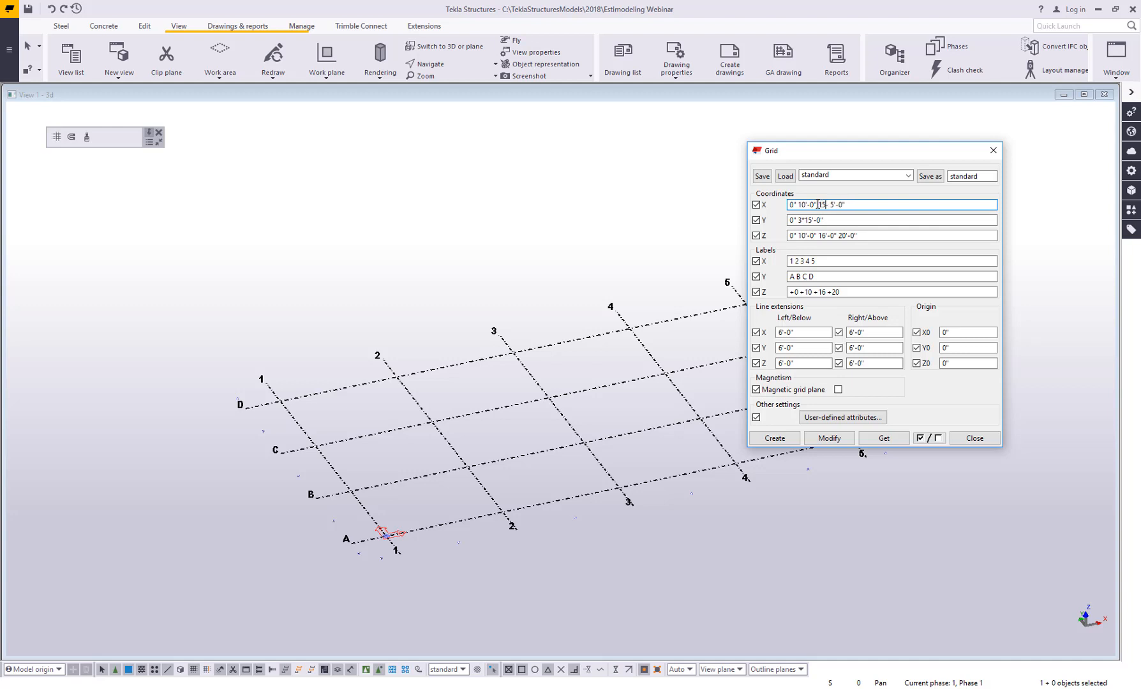
text(0")
click(829, 438)
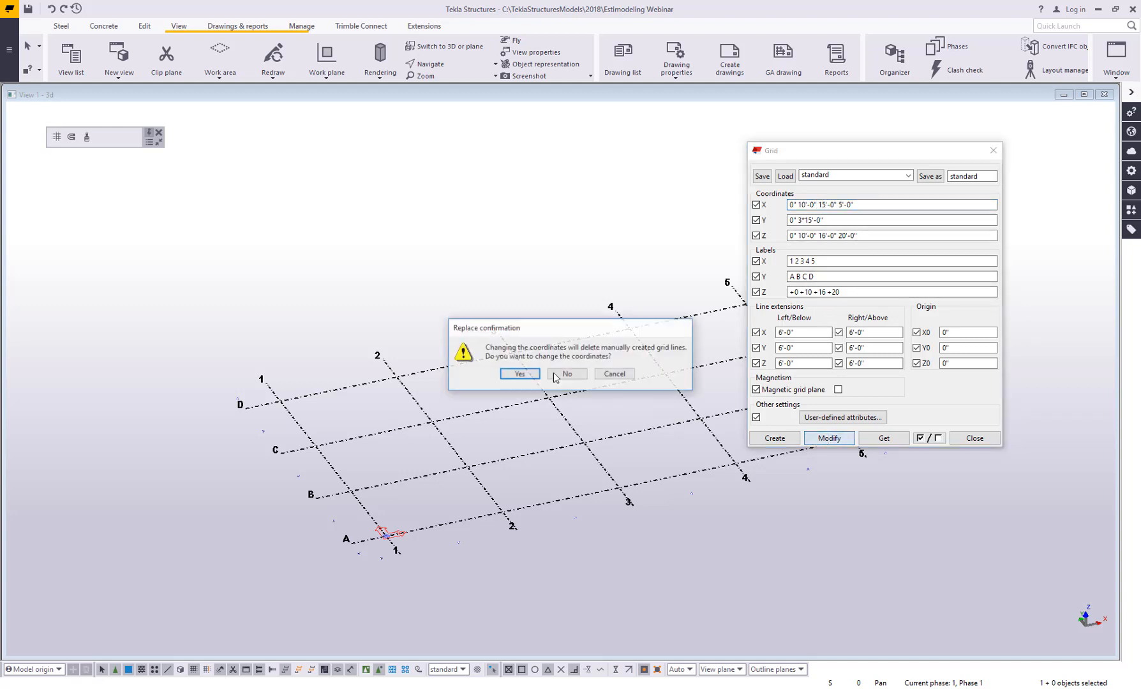
click(520, 379)
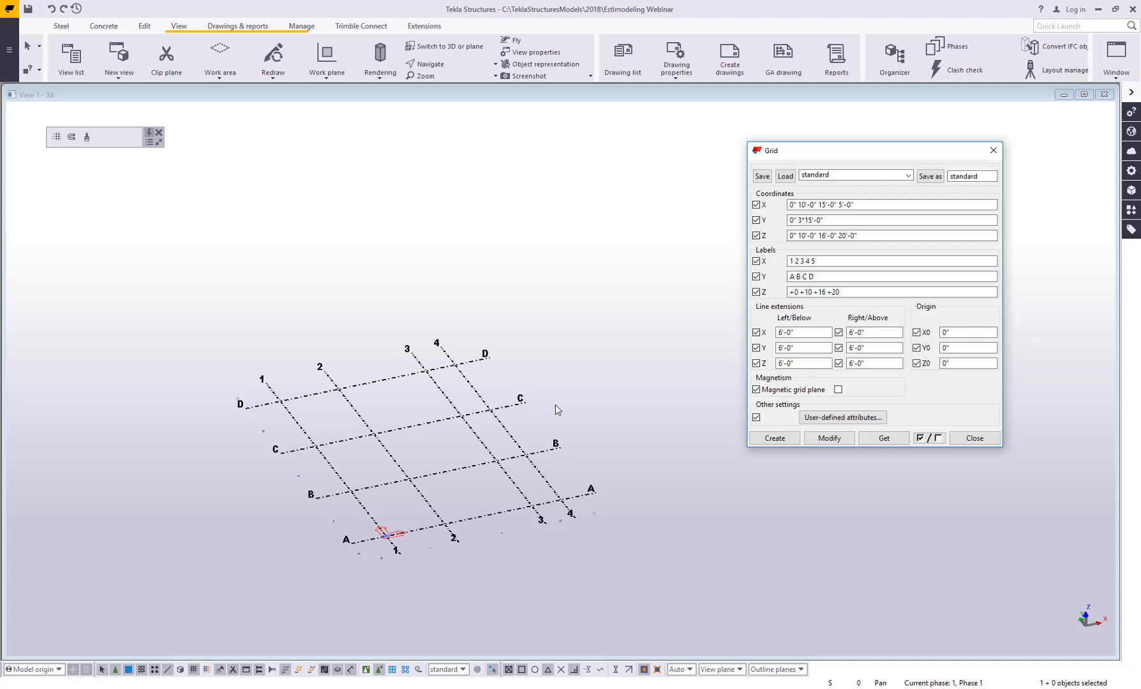
scroll(485, 402, up, 3)
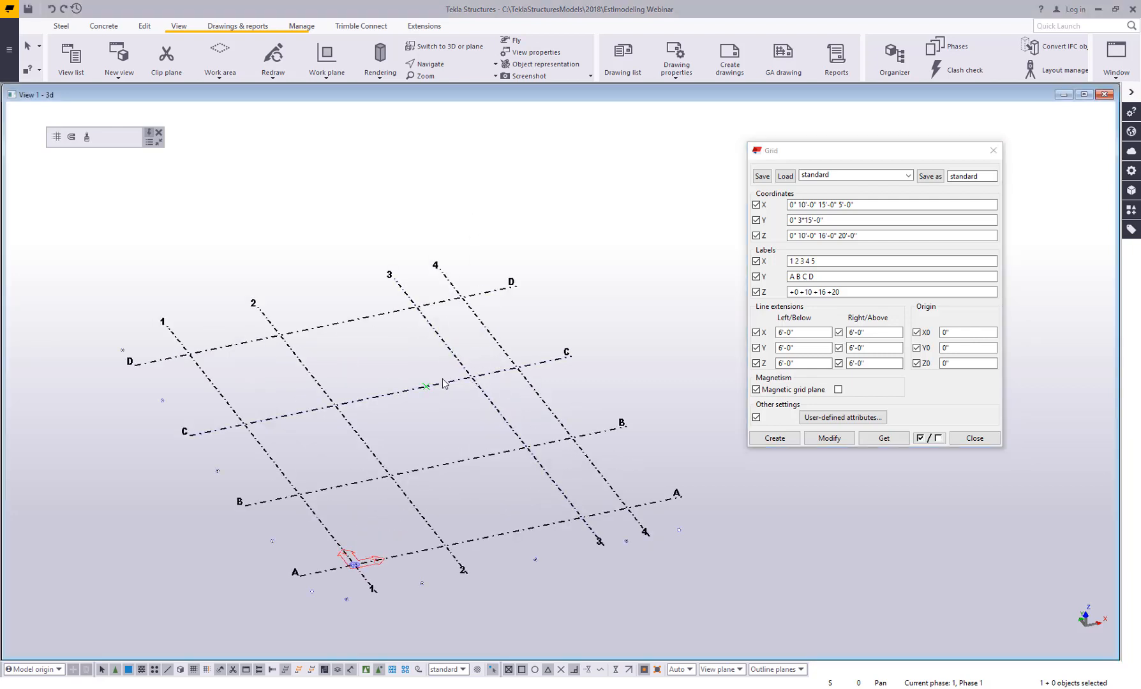
scroll(449, 381, down, 3)
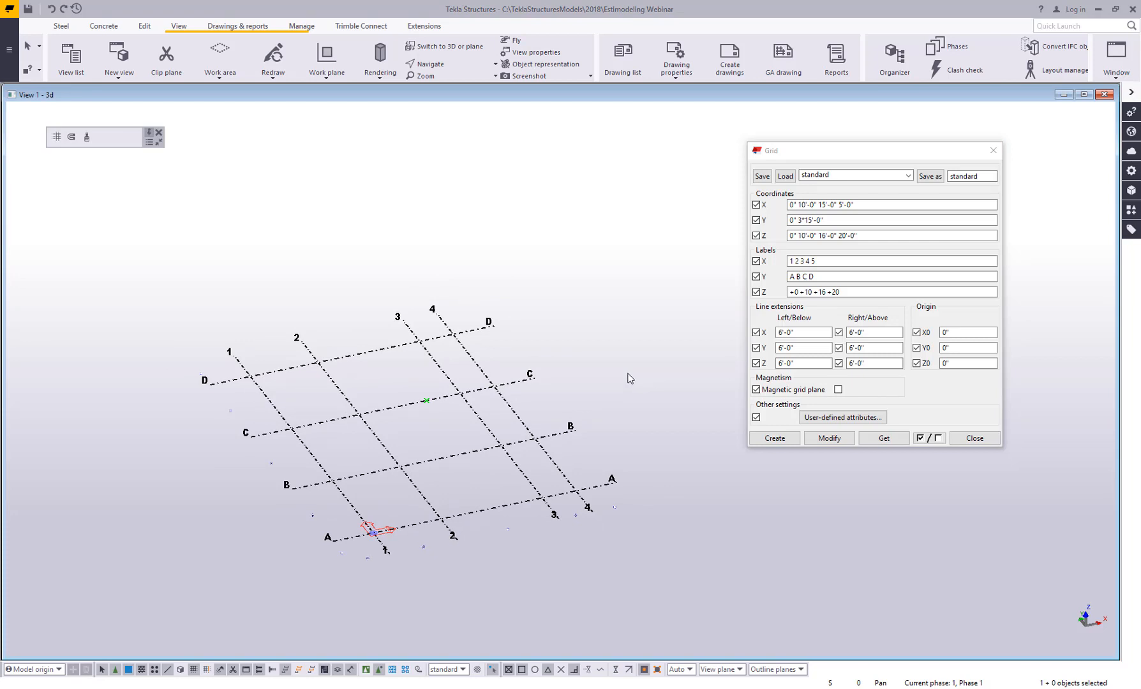
click(974, 440)
Step: Delete the existing grid and create the project grid from a saved grid file with the Save Grid To File extension
key(Delete)
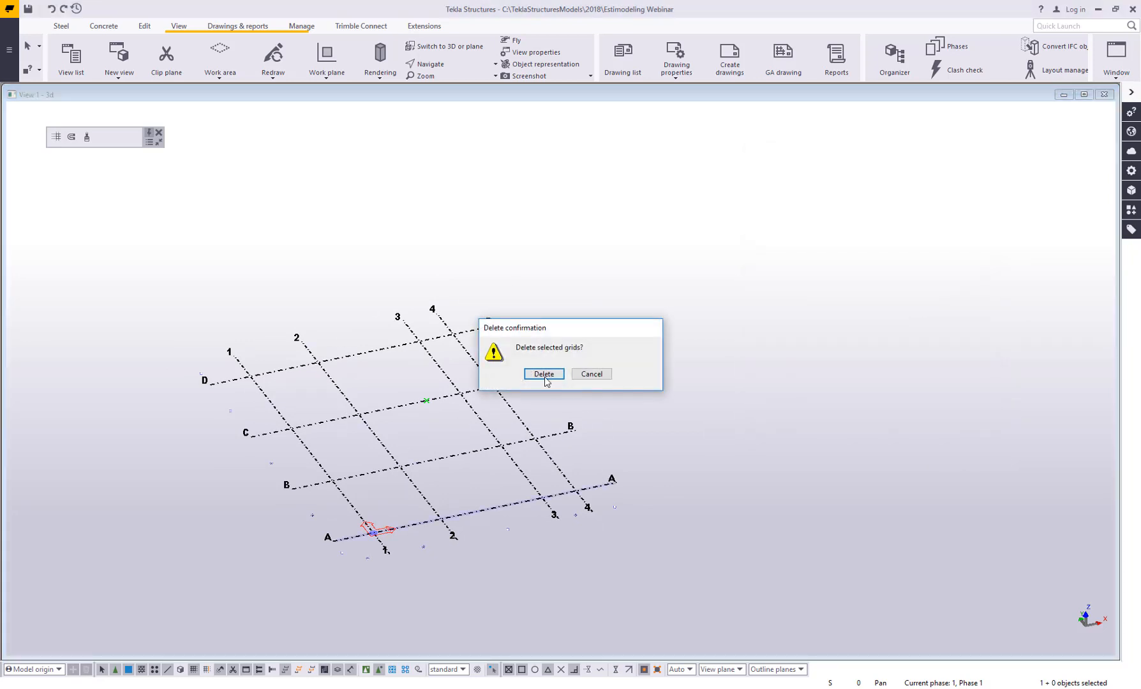
click(544, 375)
click(412, 26)
click(178, 68)
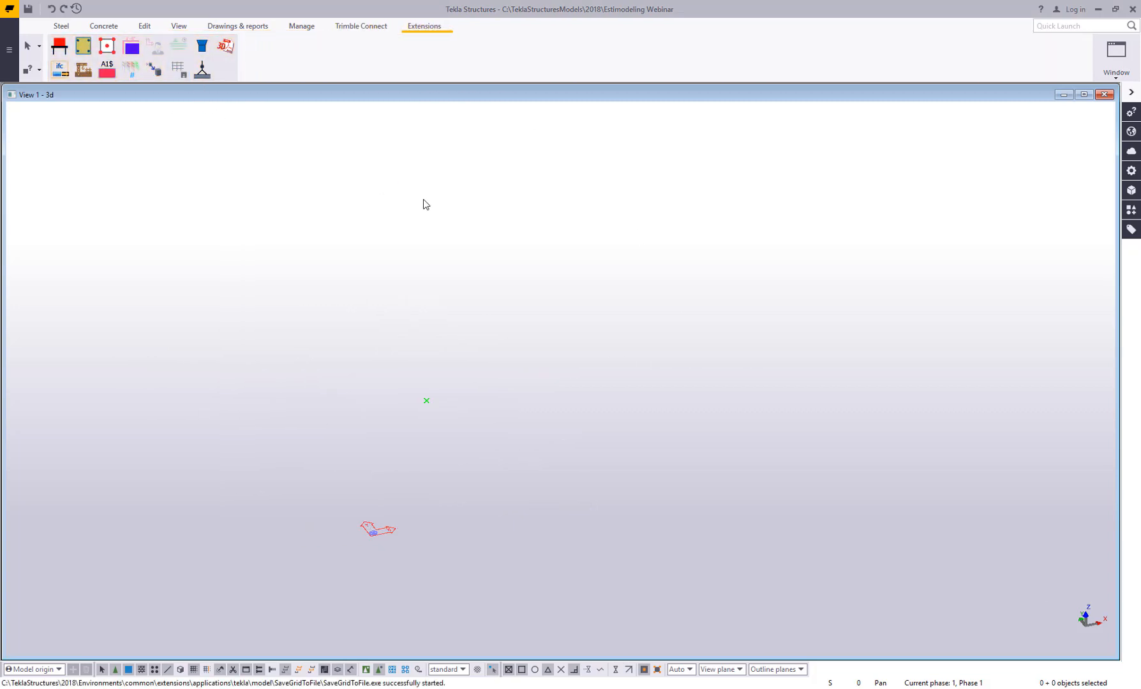
click(164, 44)
double_click(246, 182)
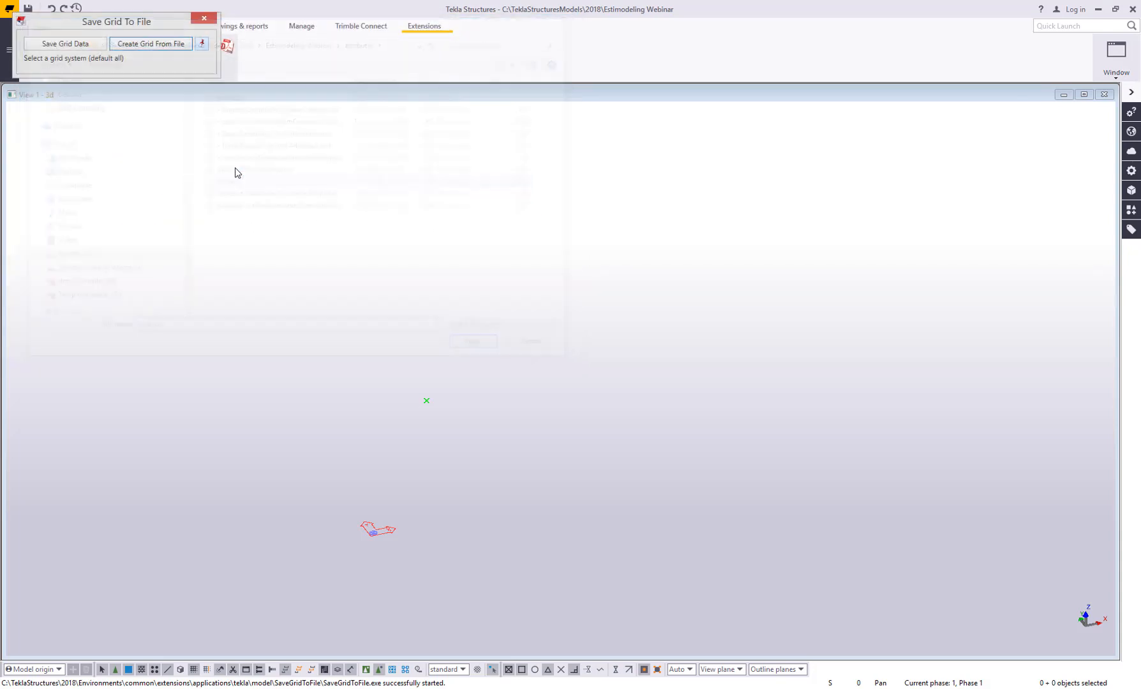
click(204, 18)
Step: Fit the work area to the entire model and create all plan and elevation views along the grid lines with the standard settings
right_click(251, 259)
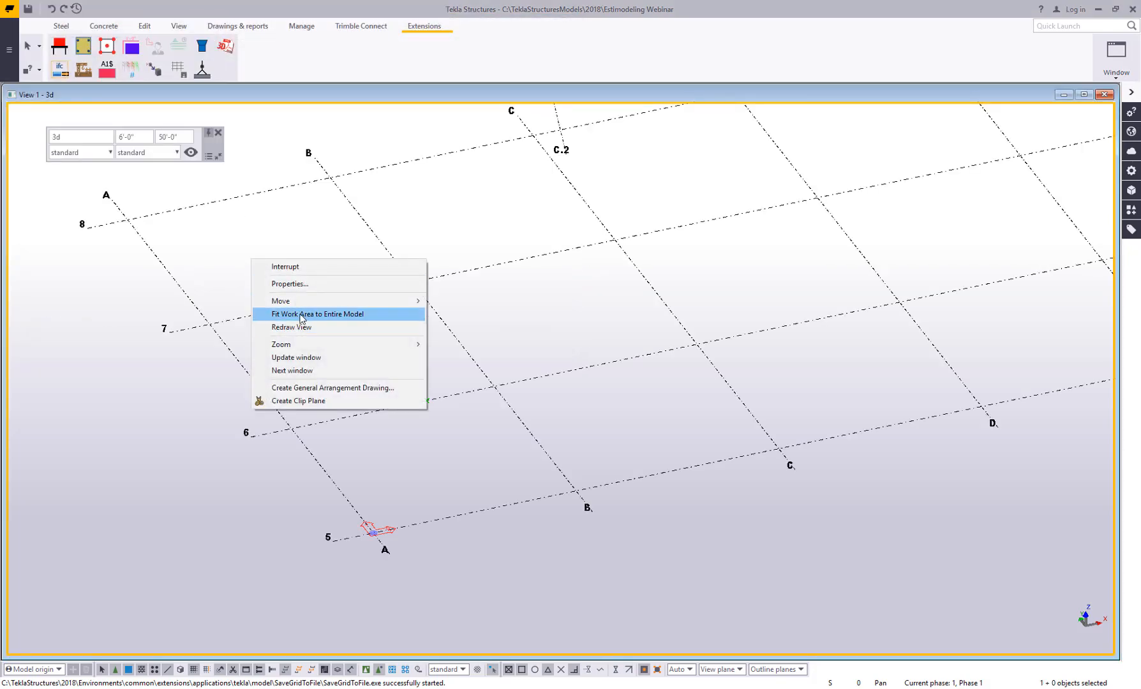
click(300, 314)
right_click(427, 410)
mouse_move(502, 578)
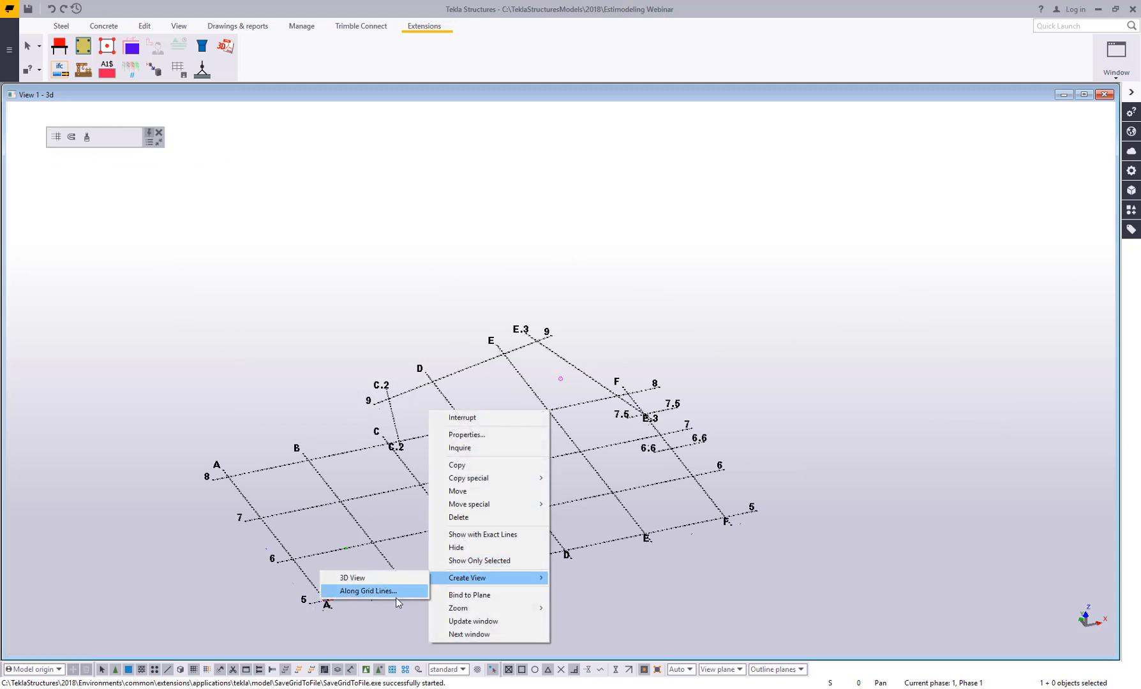
click(394, 591)
click(401, 351)
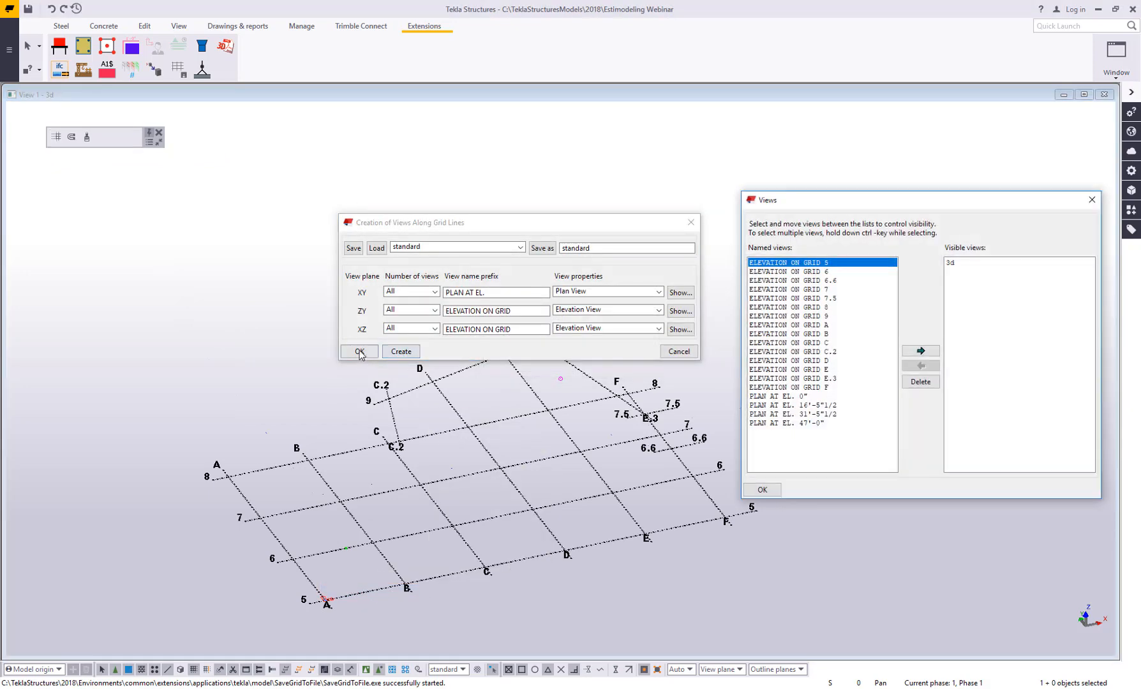
click(360, 351)
Step: View PLAN AT EL. 31'-5"1/2 and ELEVATION ON GRID A, and return to the 3D view alone
double_click(810, 415)
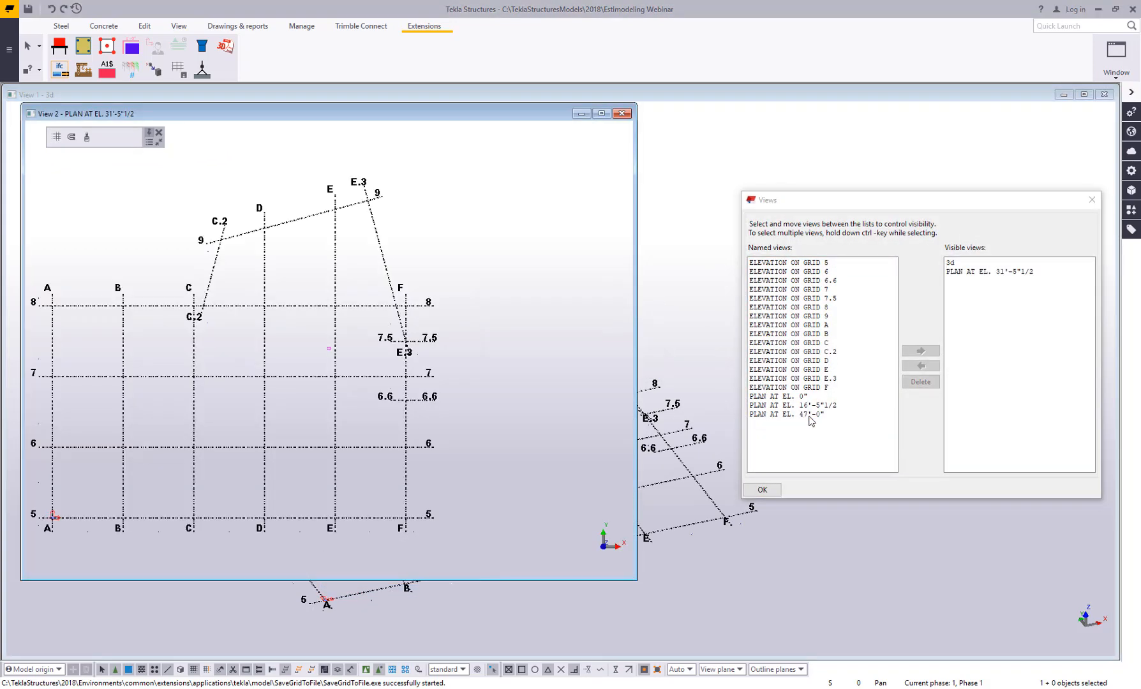
double_click(818, 326)
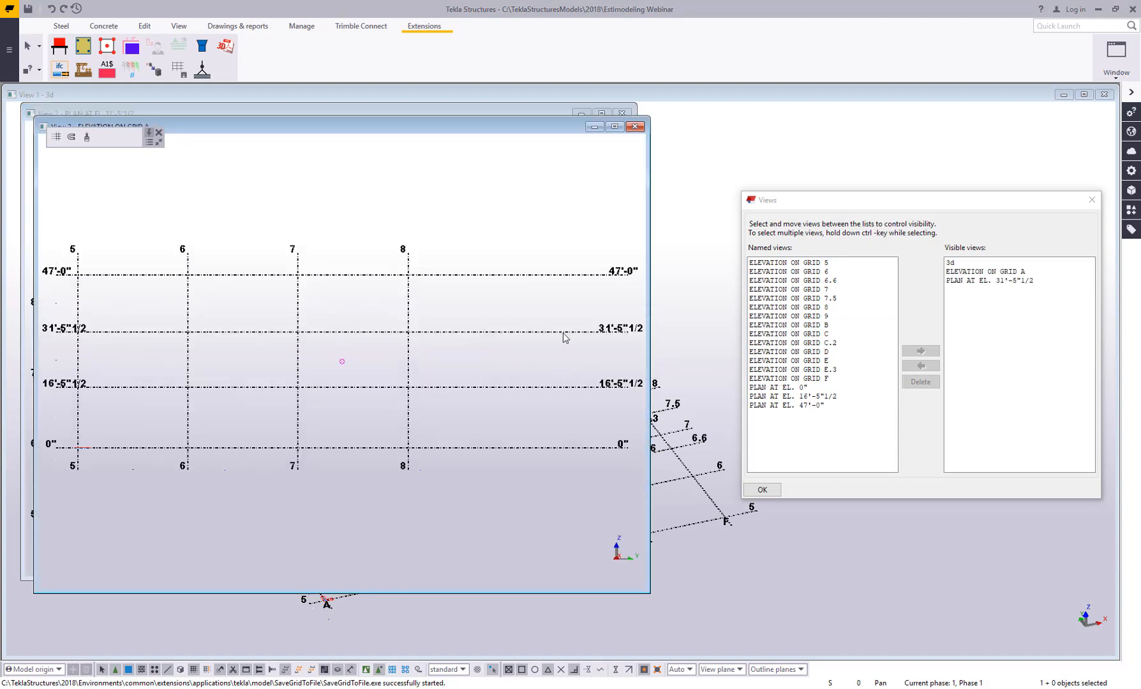
click(635, 126)
click(622, 113)
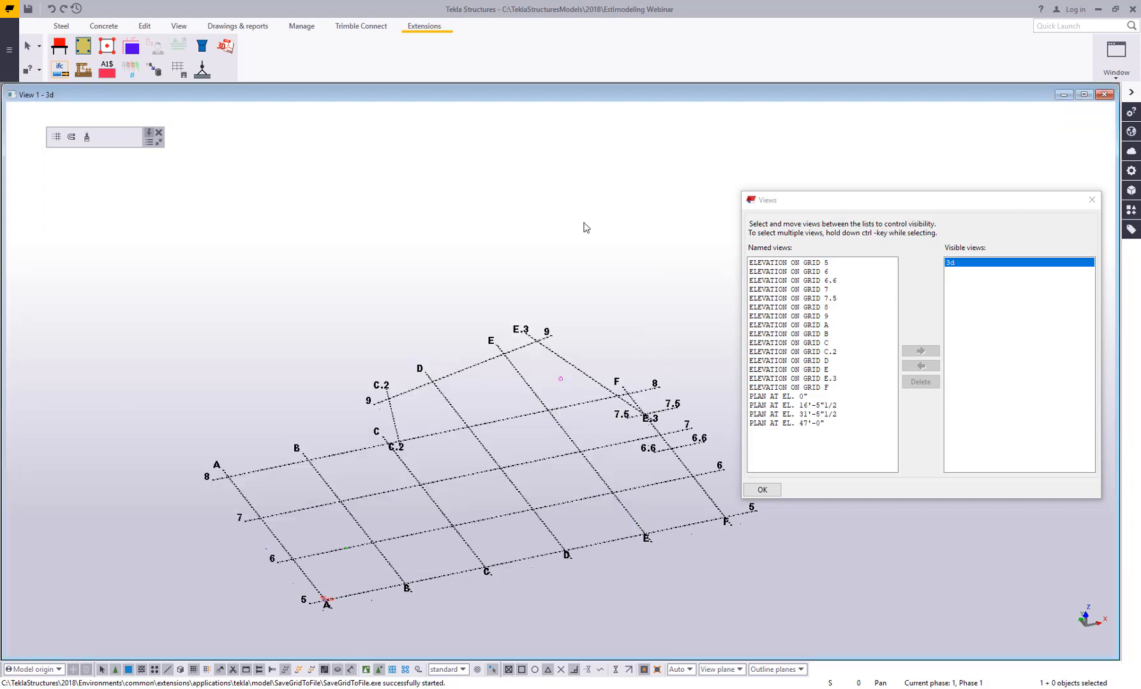
middle_drag(499, 306, 504, 247)
click(1092, 200)
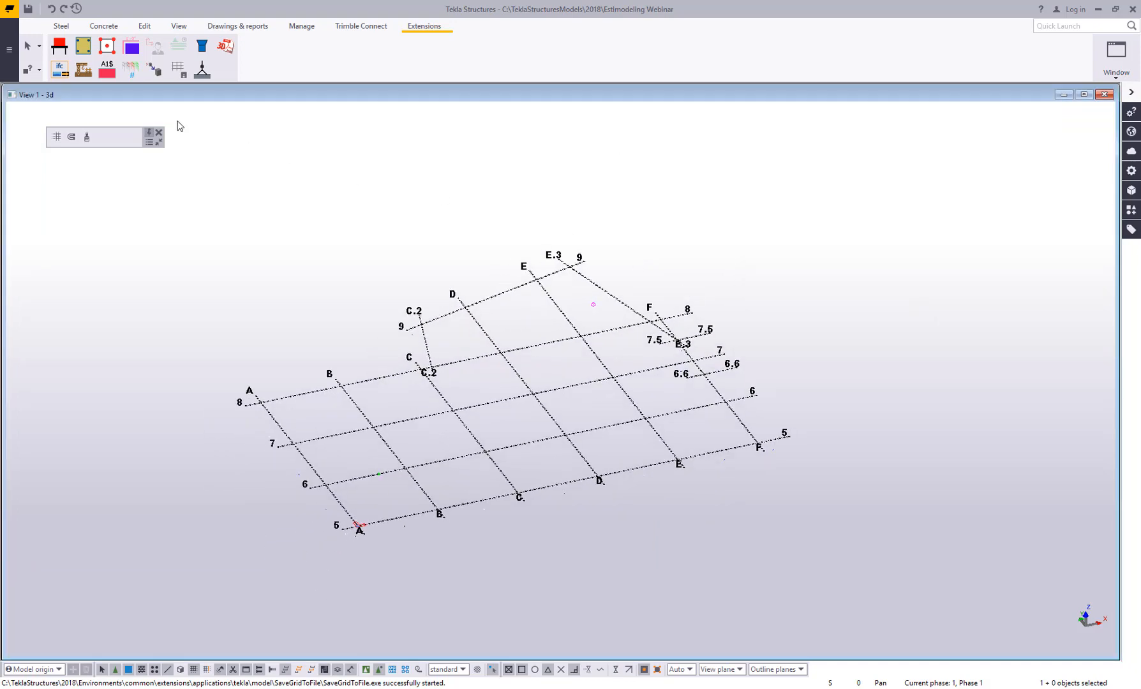
Step: Start a steel column and set its profile to W10X60
click(60, 29)
scroll(272, 418, up, 1)
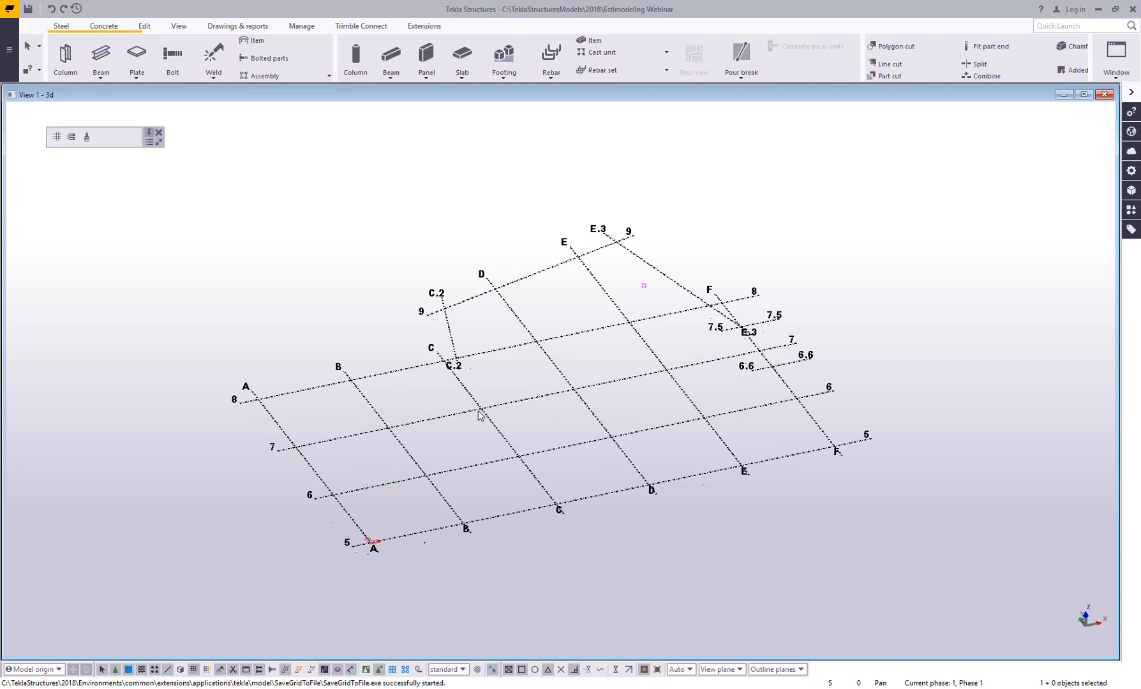
click(65, 63)
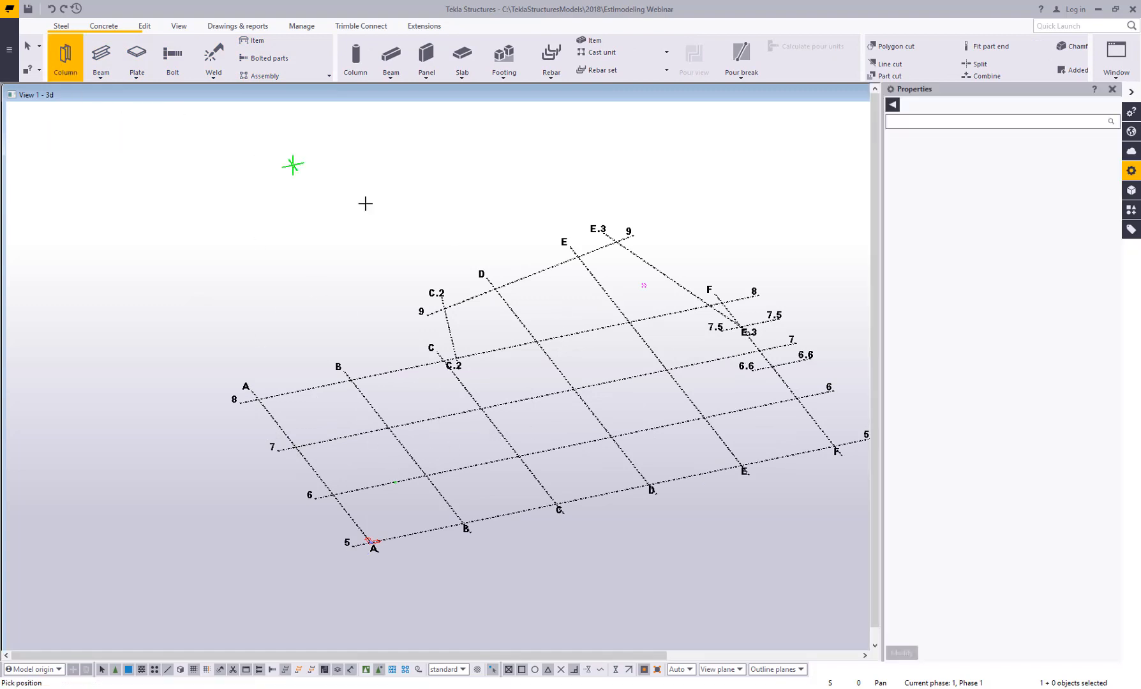
middle_drag(440, 281, 347, 265)
scroll(305, 254, down, 1)
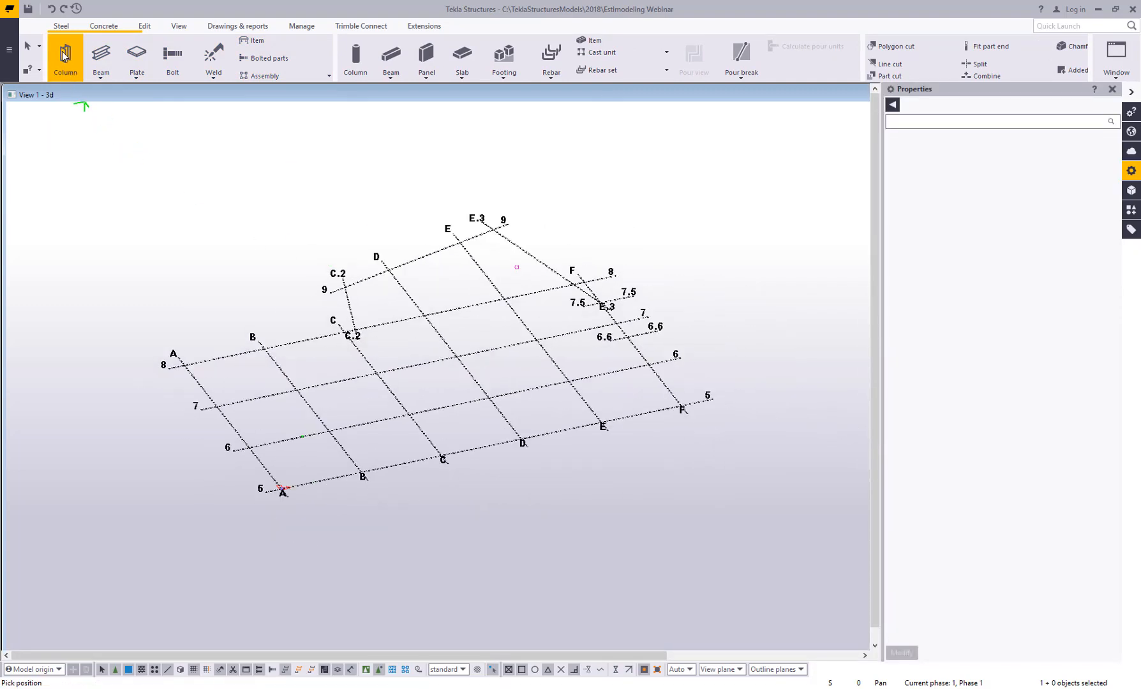
click(64, 56)
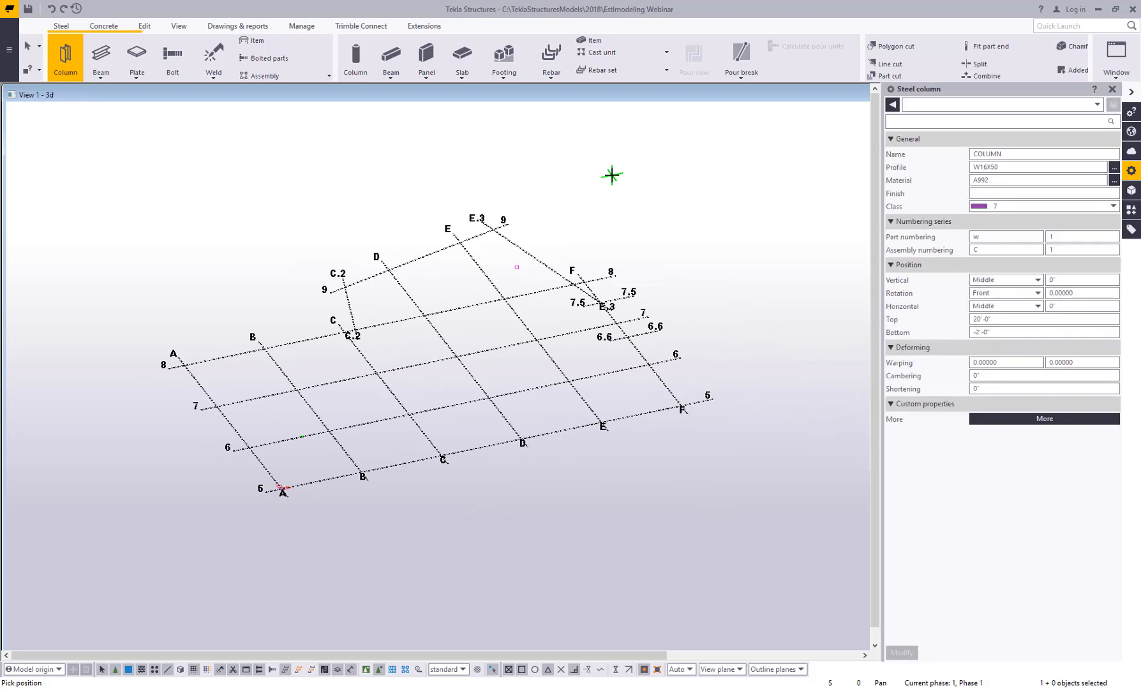
click(1015, 168)
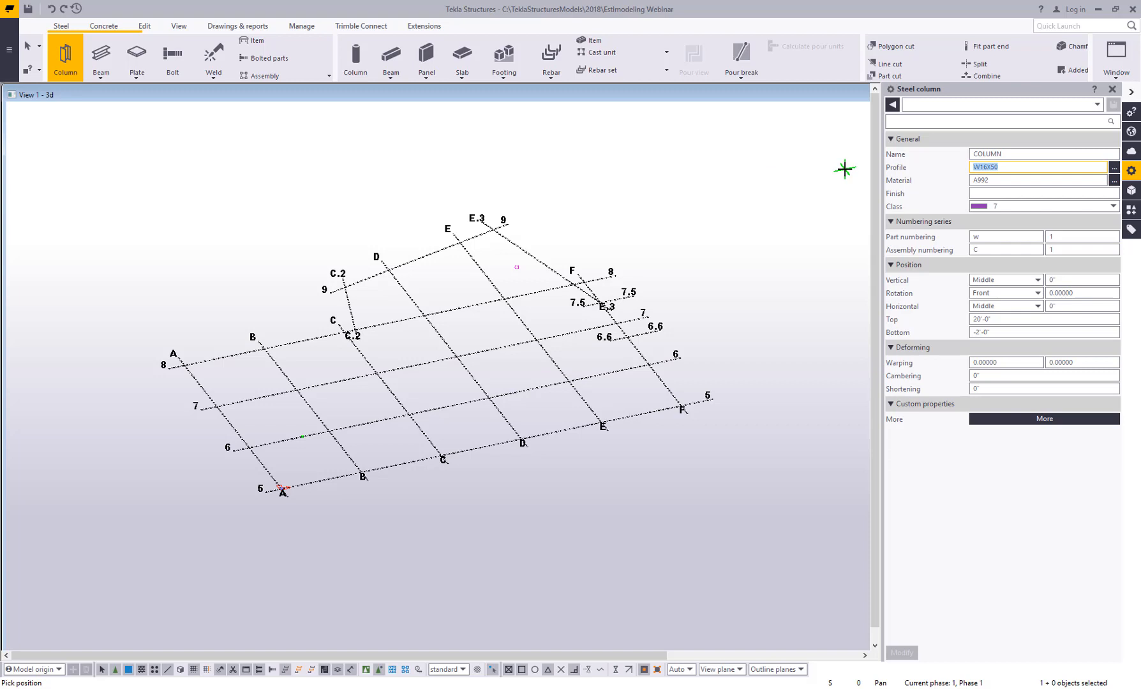
text(w10x60)
Step: Set the column's top level to 46-9, its bottom level to -18 and its rotation to Top
drag(1000, 320, 843, 322)
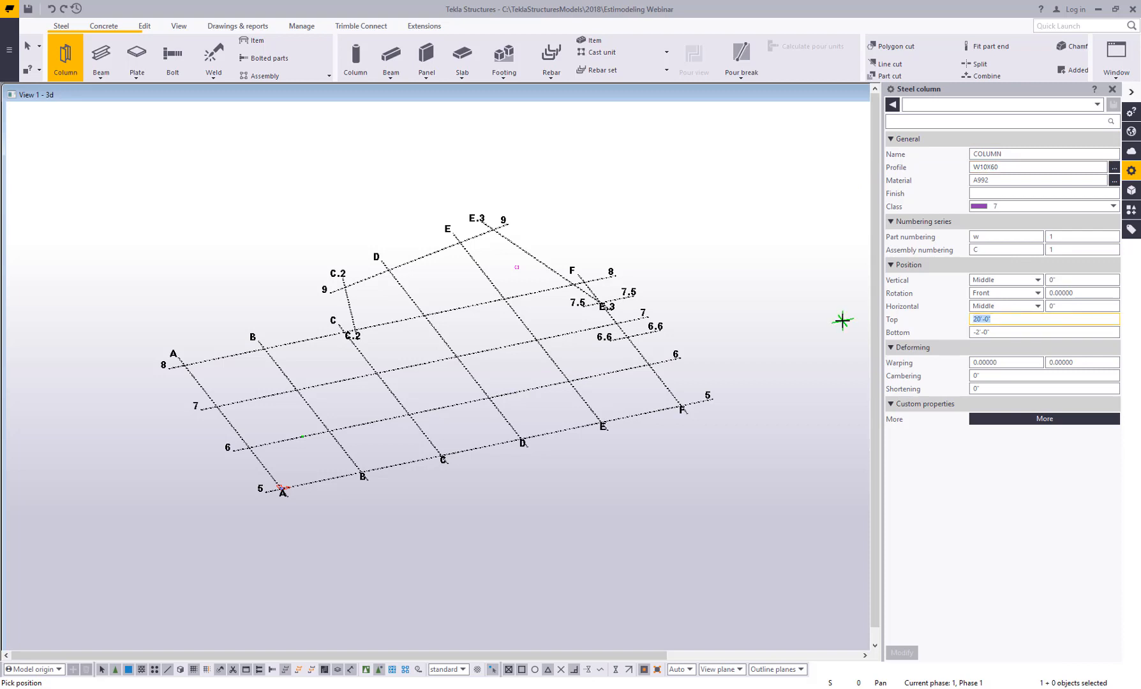
text(46-9)
key(Tab)
drag(918, 334, 856, 326)
text(-18)
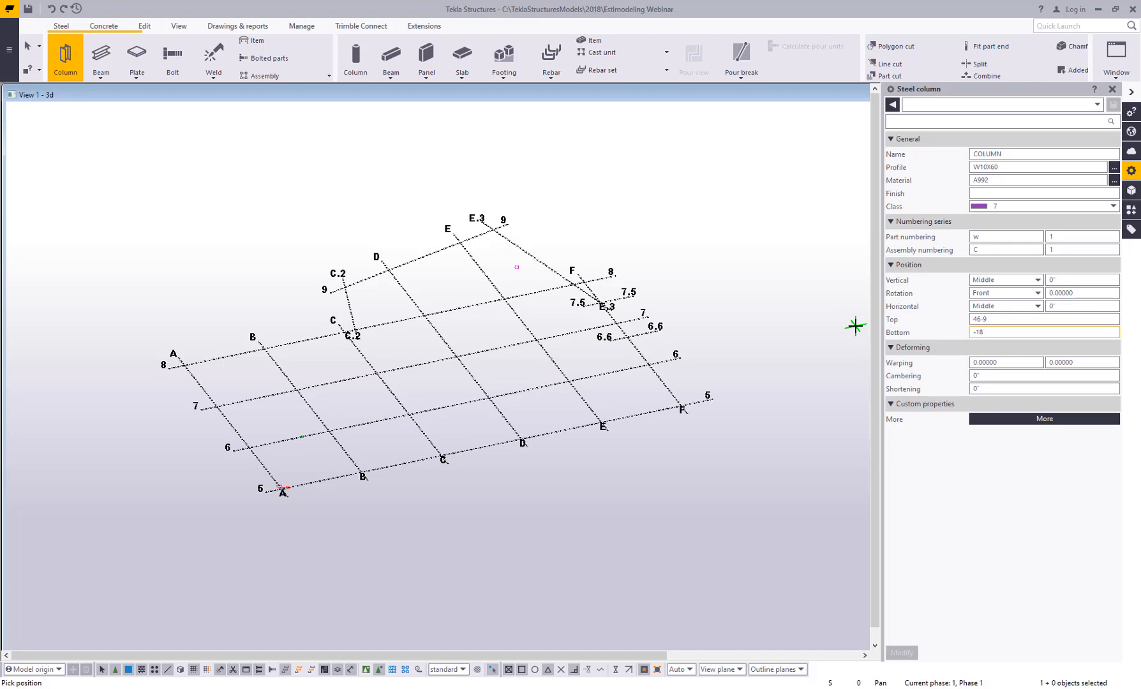
click(993, 294)
click(998, 313)
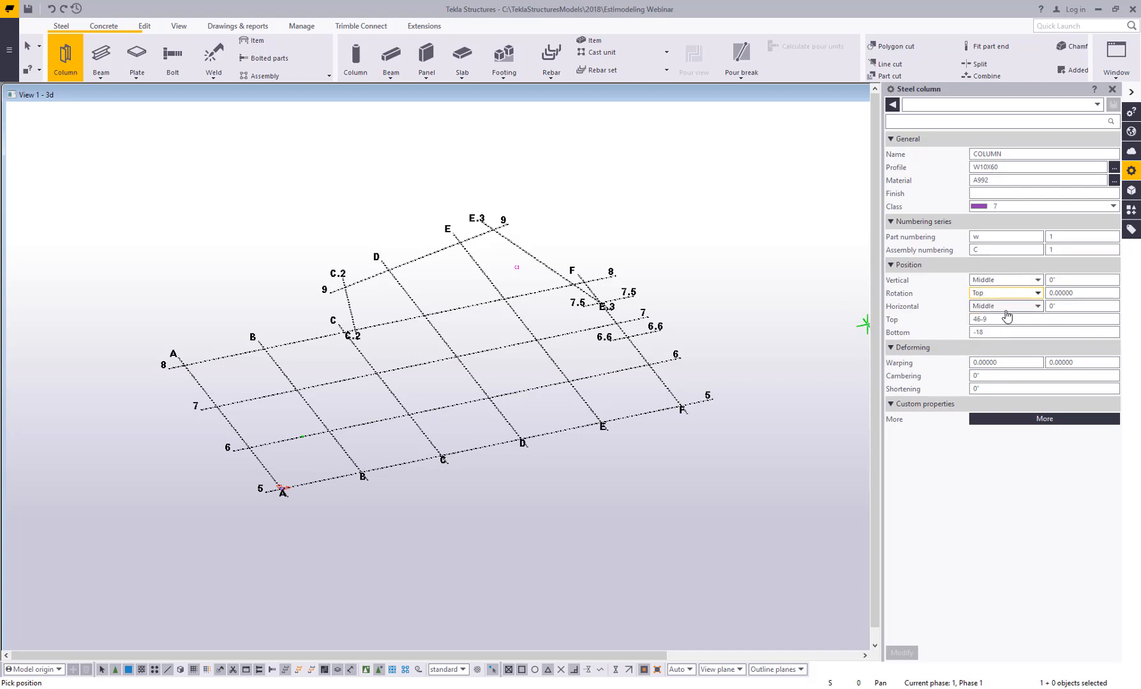
Step: Place the W10X60 column at the intersection of grid lines A and 7
scroll(317, 365, up, 5)
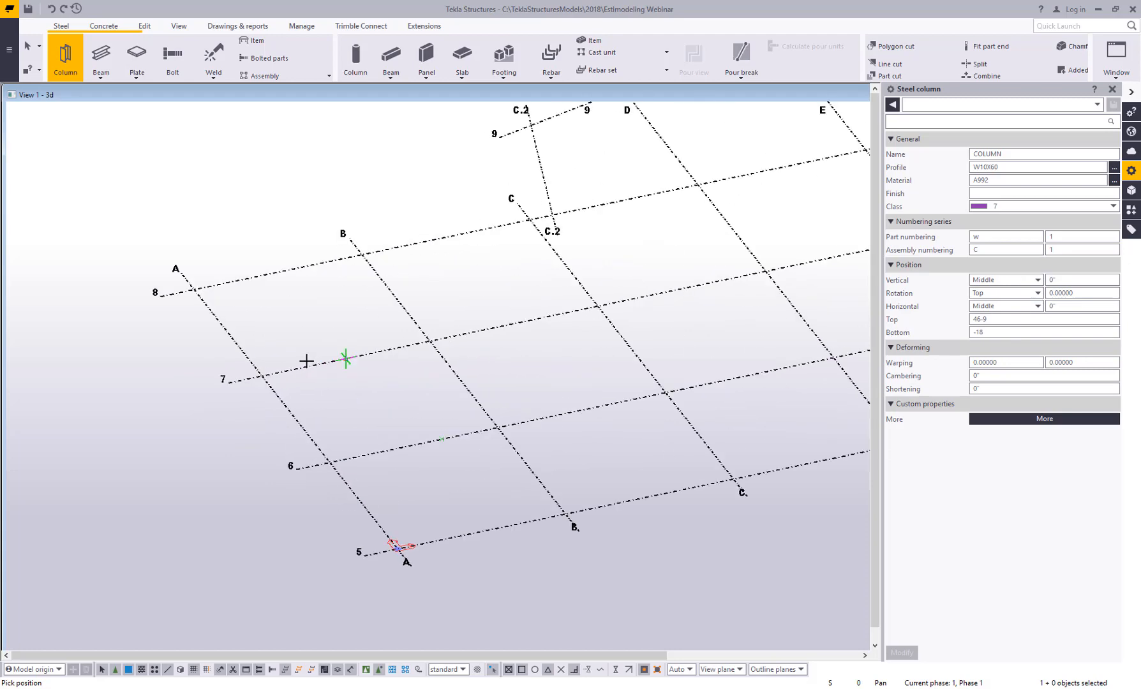
scroll(317, 365, up, 2)
click(252, 383)
scroll(380, 351, down, 2)
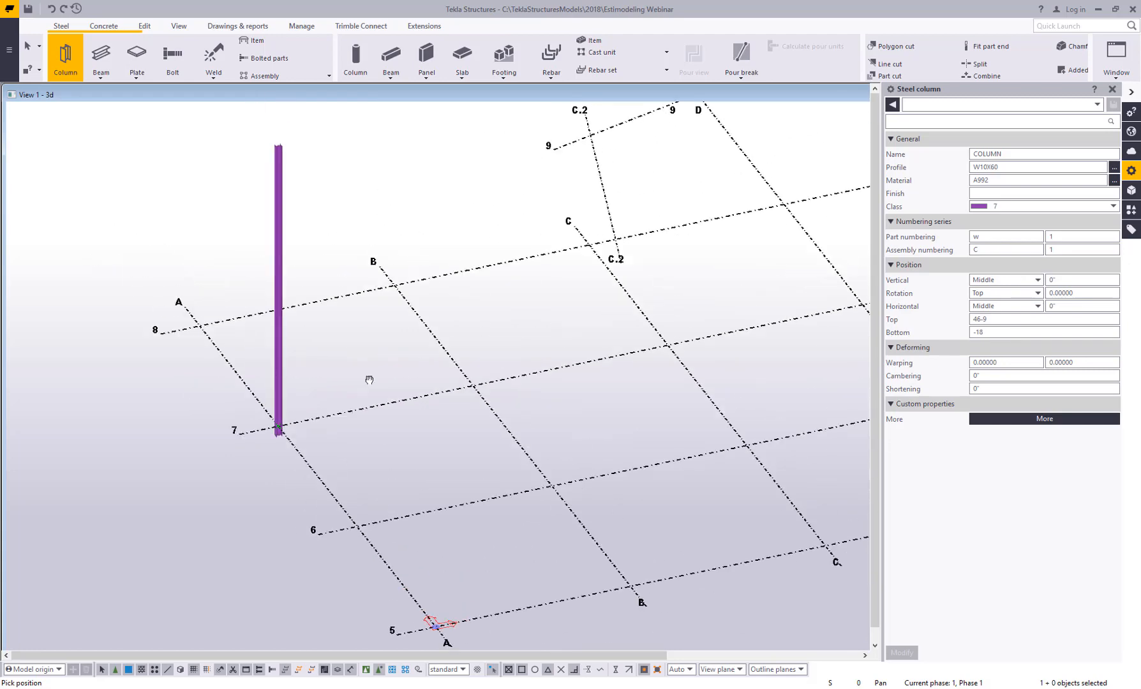
Step: Change the column profile to W10X68 and place a column at the intersection of grid lines B and 7
middle_drag(381, 351, 359, 399)
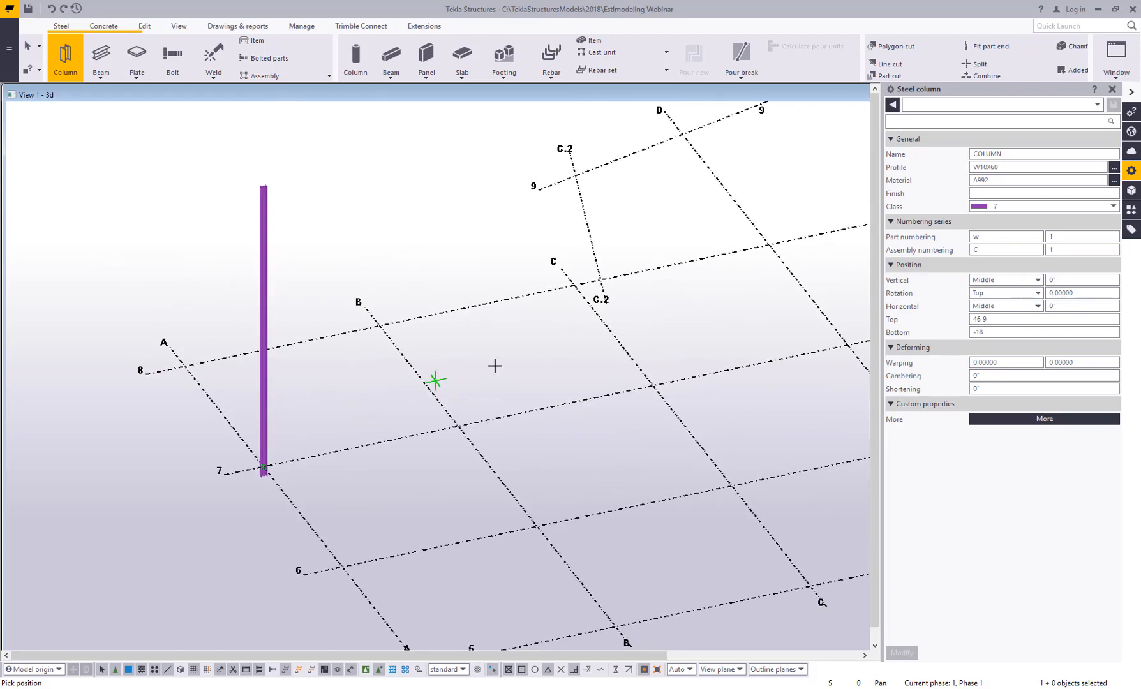
drag(1026, 167, 883, 179)
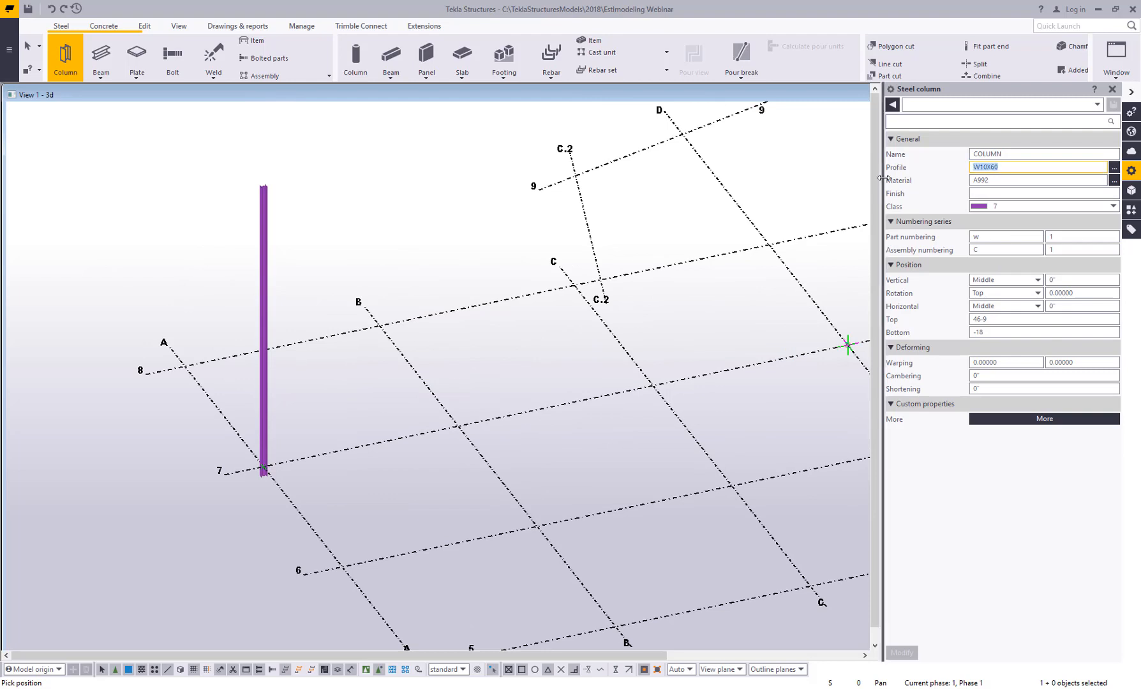
text(W10X68)
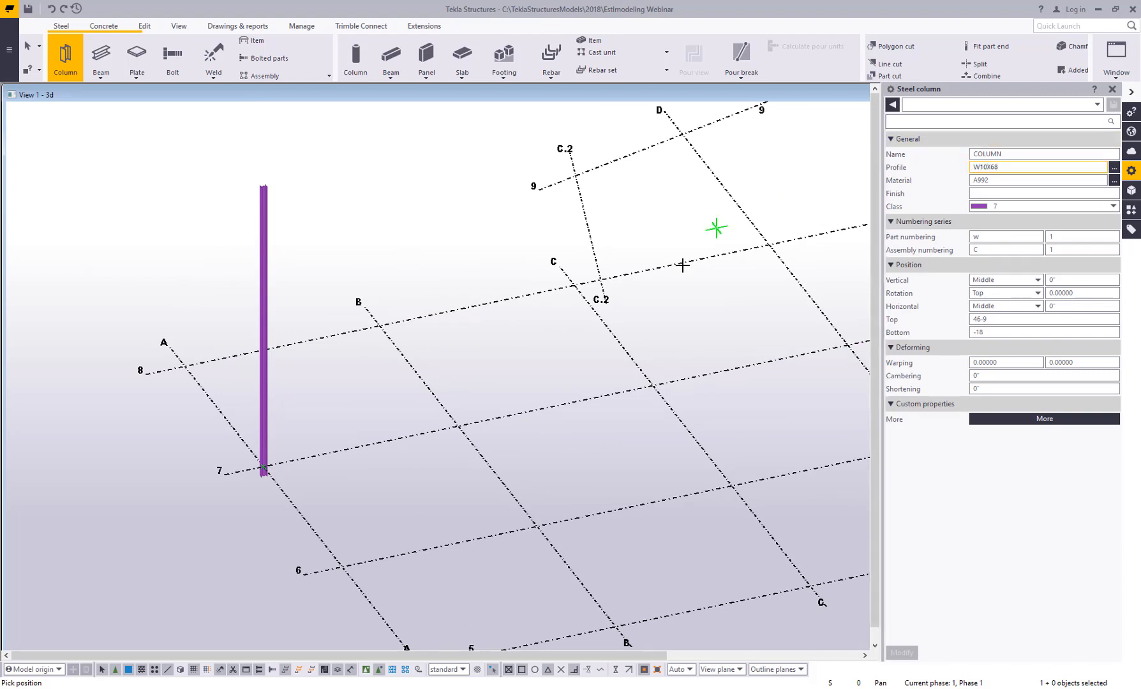
click(458, 426)
middle_drag(381, 305, 413, 283)
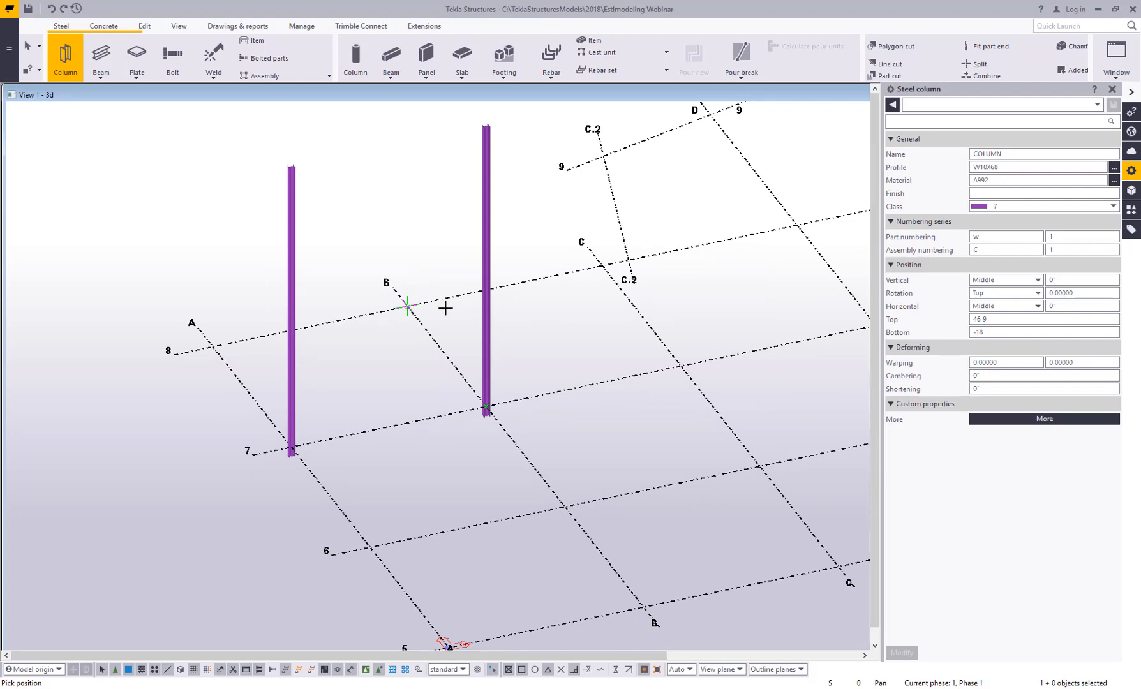
Step: Place a W12X96 column with its top level at 47-0 at the intersection of grid lines A and 6
drag(1005, 169, 875, 186)
text(W12X96)
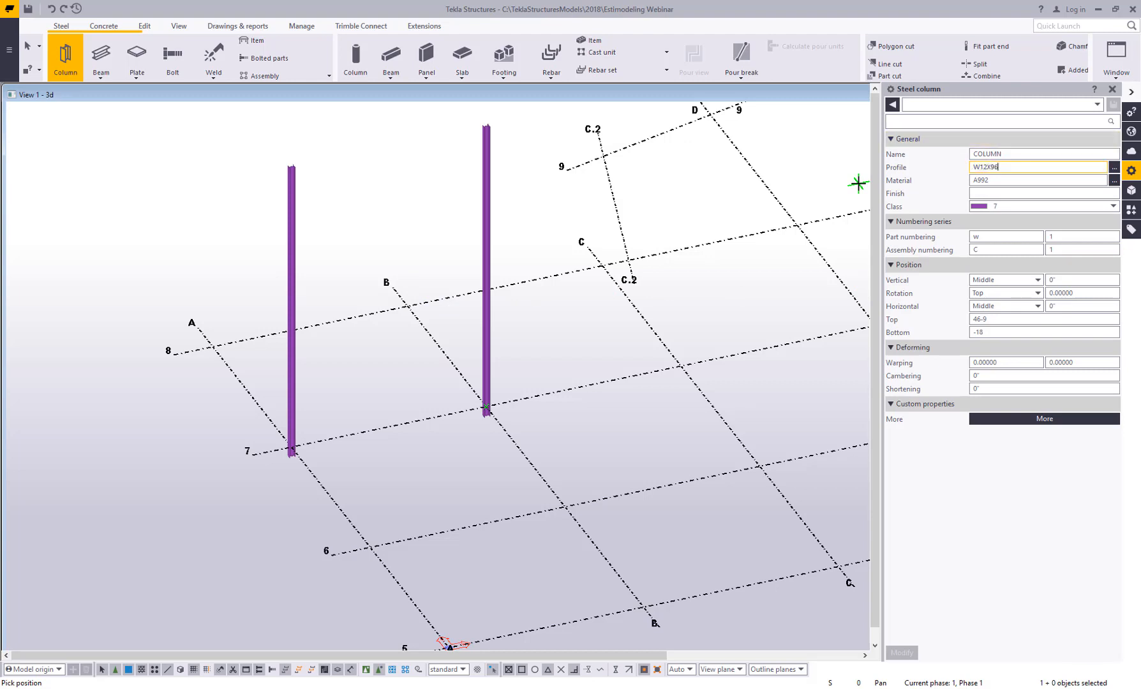
click(1008, 319)
text(47)
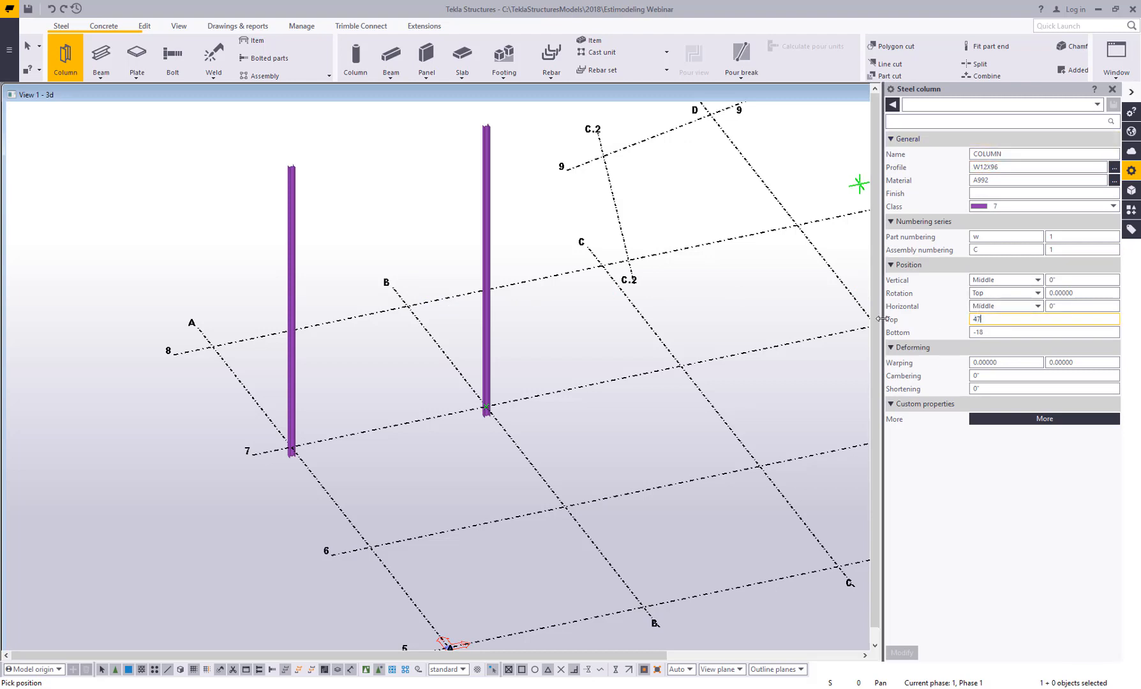
click(370, 549)
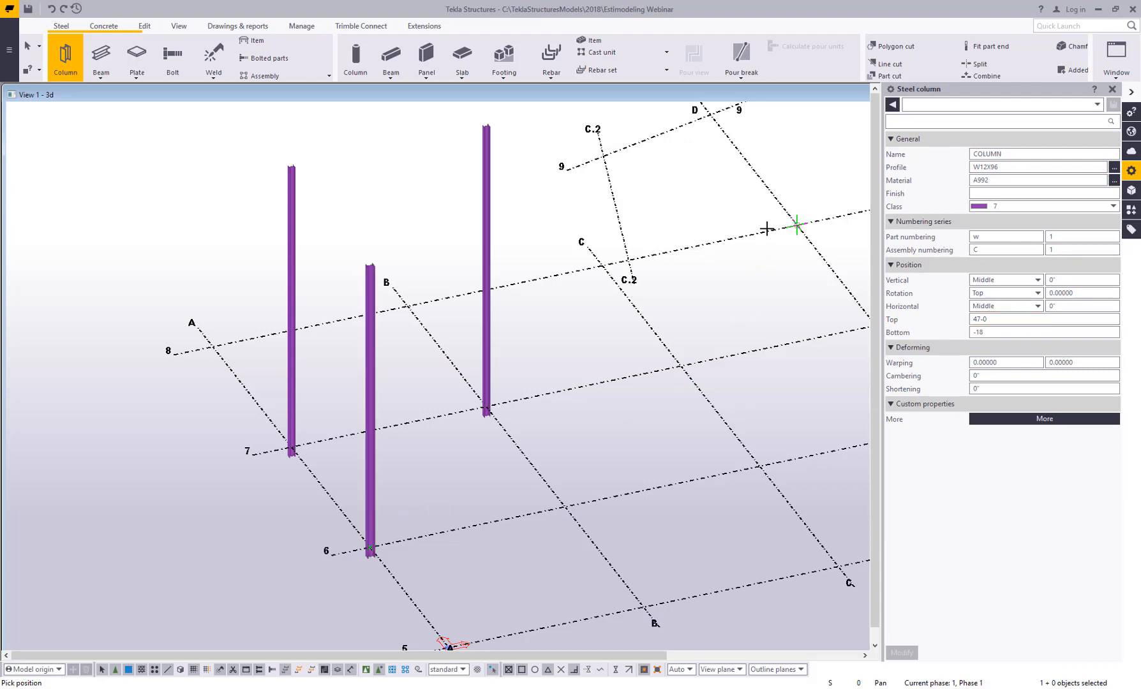
Step: Place a W10X77 column at the intersection of grid lines B and 6 and end the column command
double_click(1007, 167)
text(W10X77)
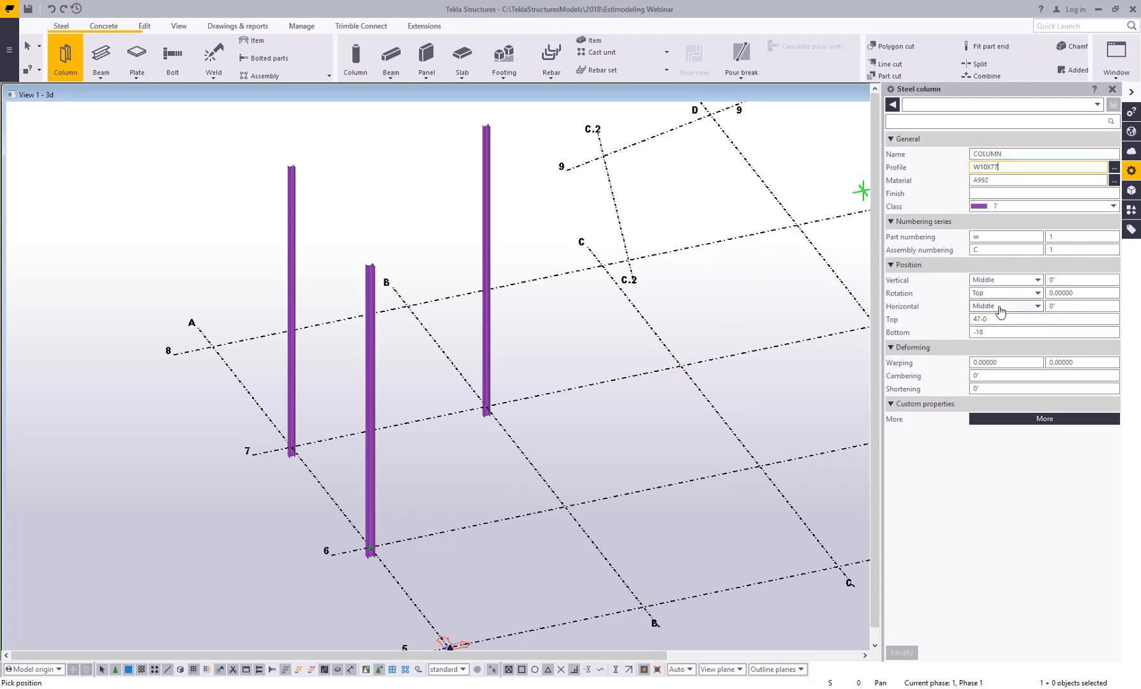
click(565, 508)
right_click(545, 288)
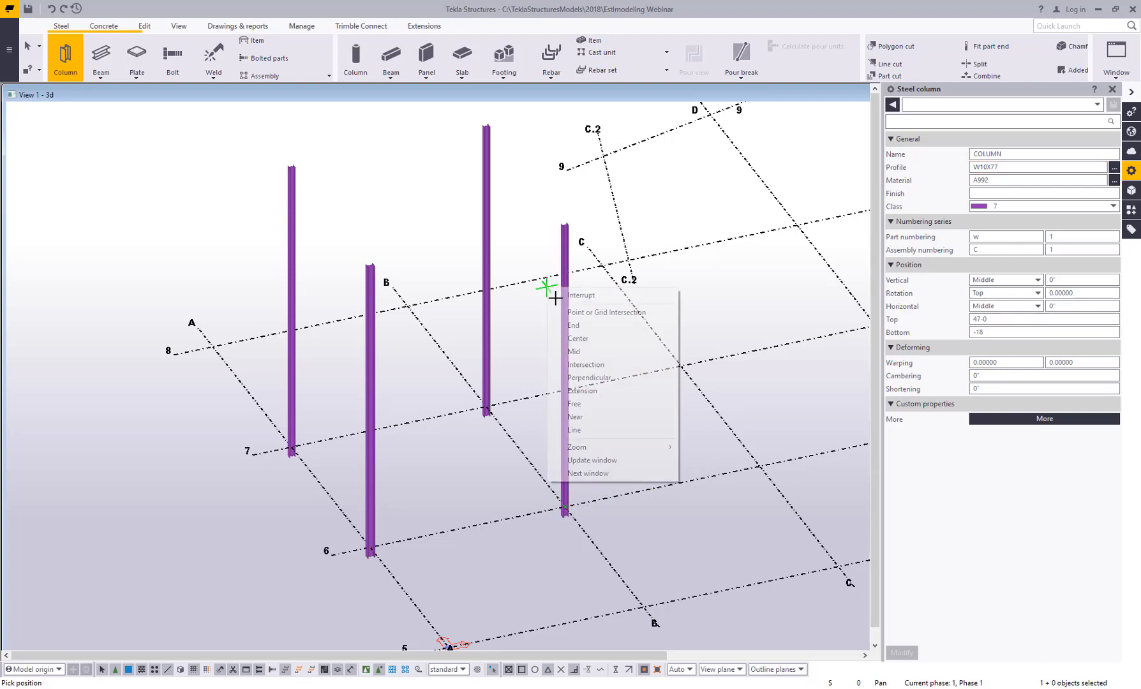
click(567, 296)
Step: Change the rotation of the W12X96 column at A/6 to Front
scroll(396, 314, up, 3)
click(357, 277)
scroll(357, 277, up, 3)
scroll(330, 234, up, 5)
middle_drag(330, 234, 349, 374)
scroll(358, 370, up, 3)
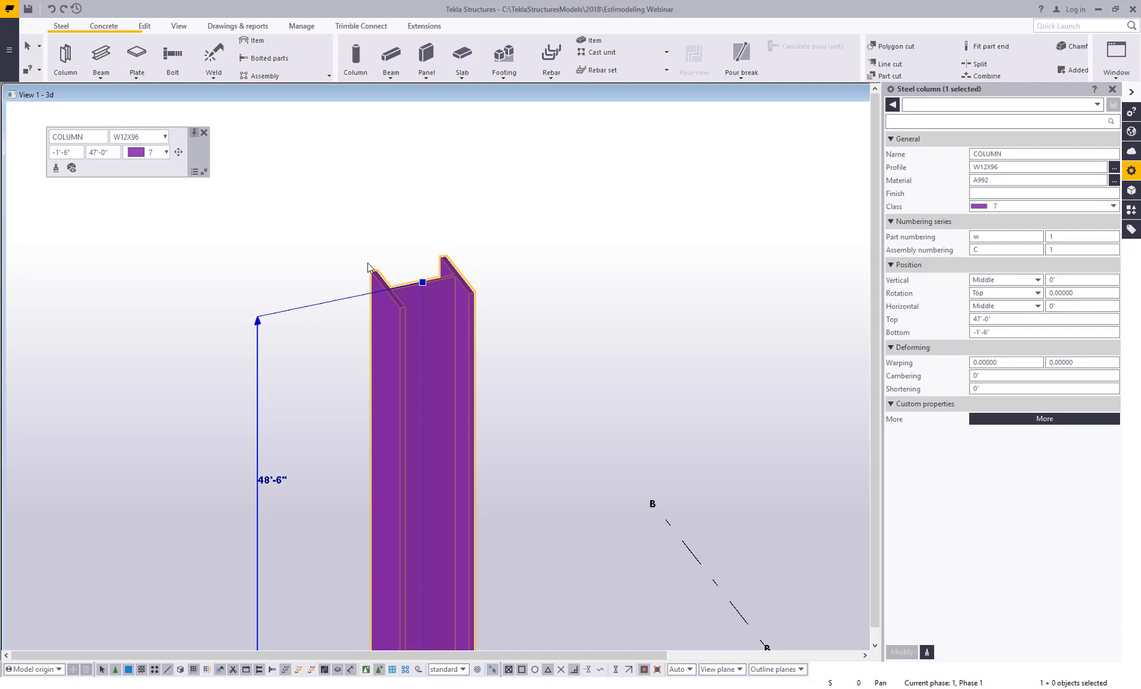
click(178, 155)
click(118, 168)
drag(120, 167, 124, 164)
click(333, 196)
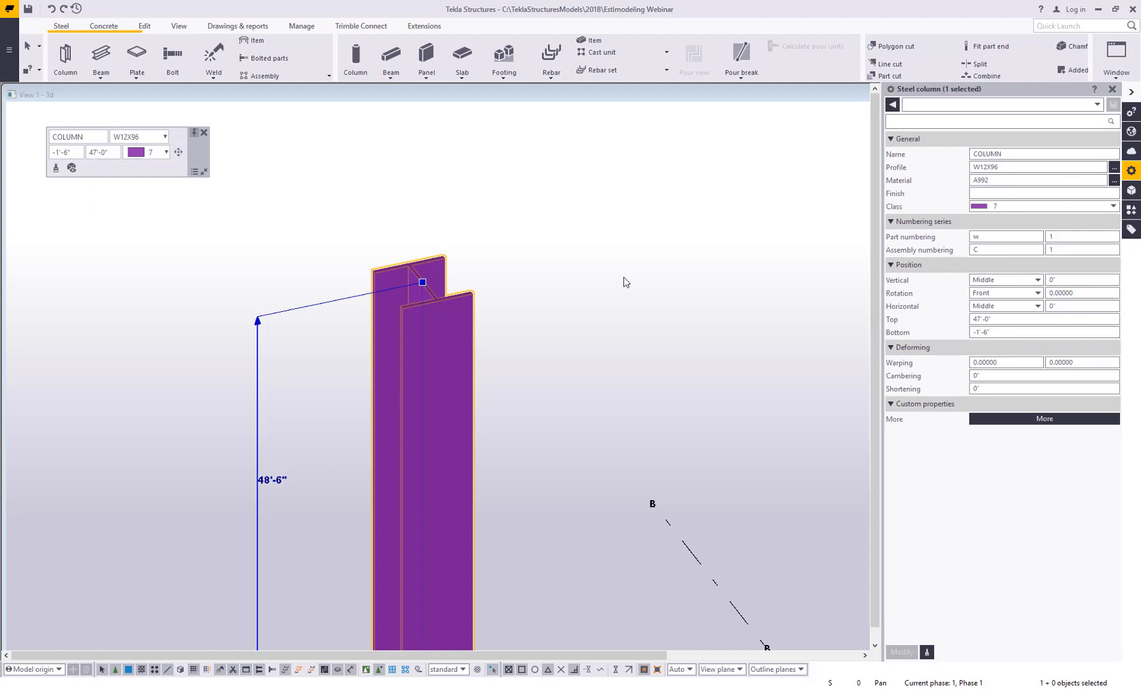
key(Escape)
Step: Inquire the properties of the column at A/7 and close the report
scroll(558, 211, down, 8)
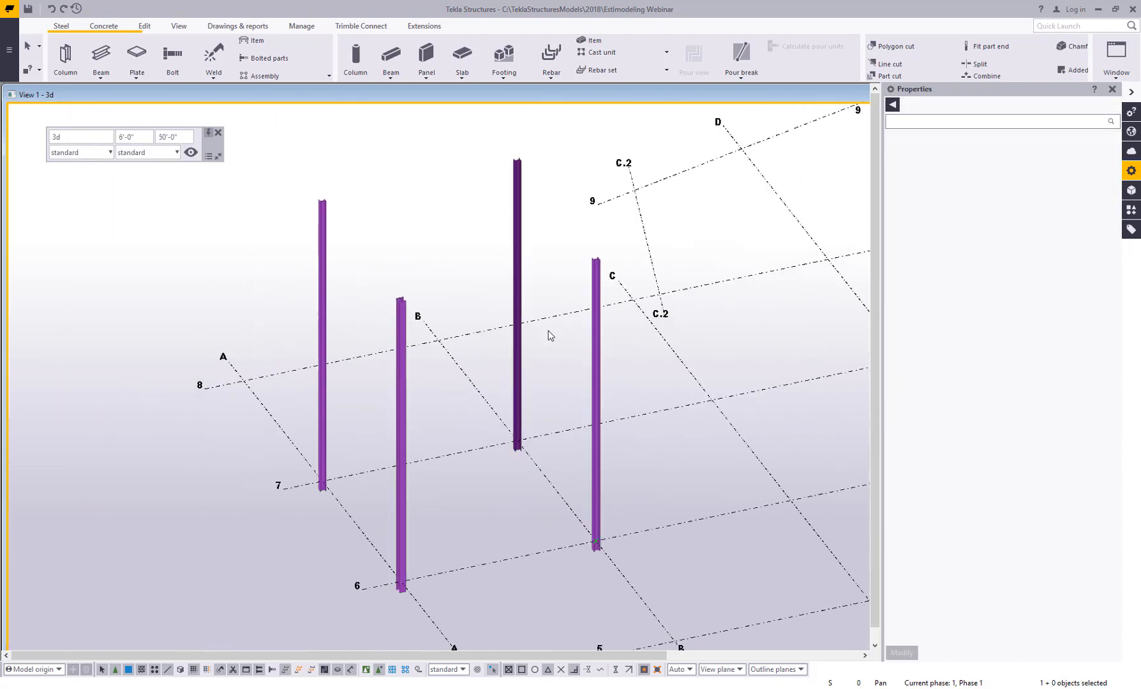
middle_drag(518, 325, 476, 317)
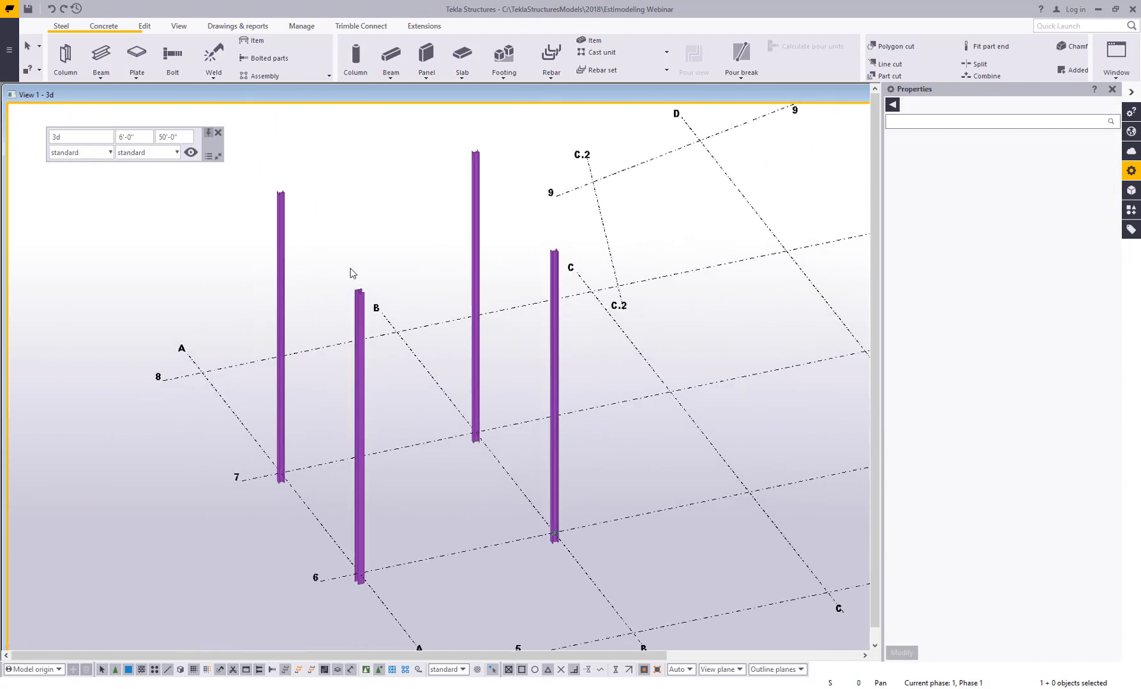
right_click(280, 248)
mouse_move(288, 299)
click(224, 299)
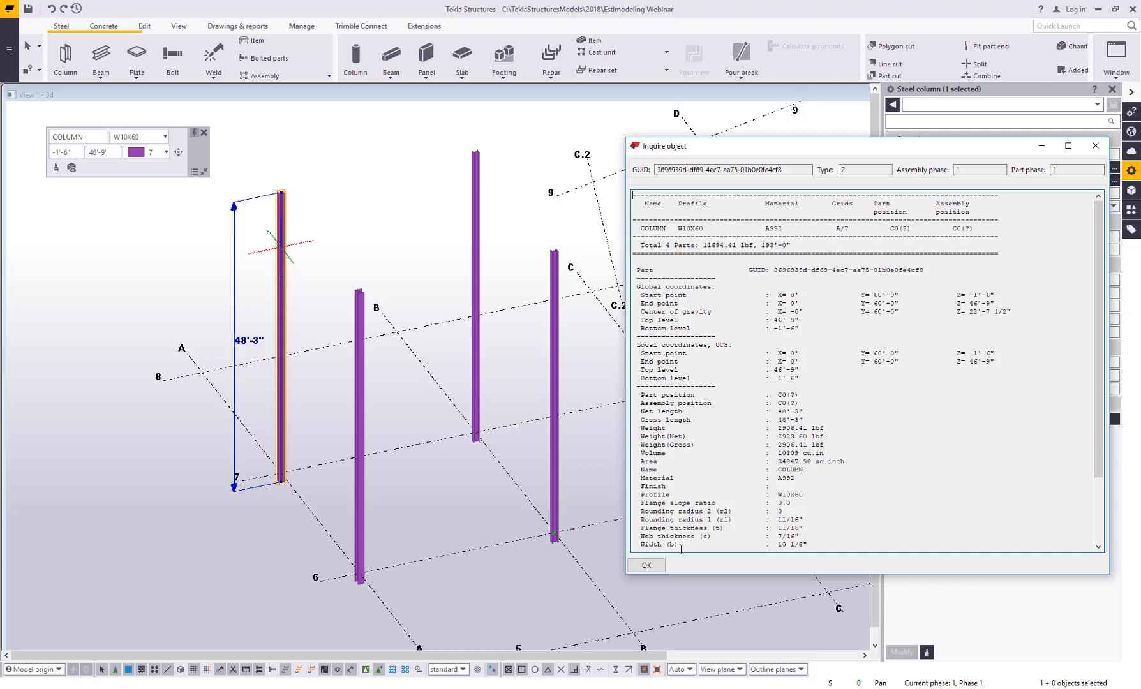
click(647, 566)
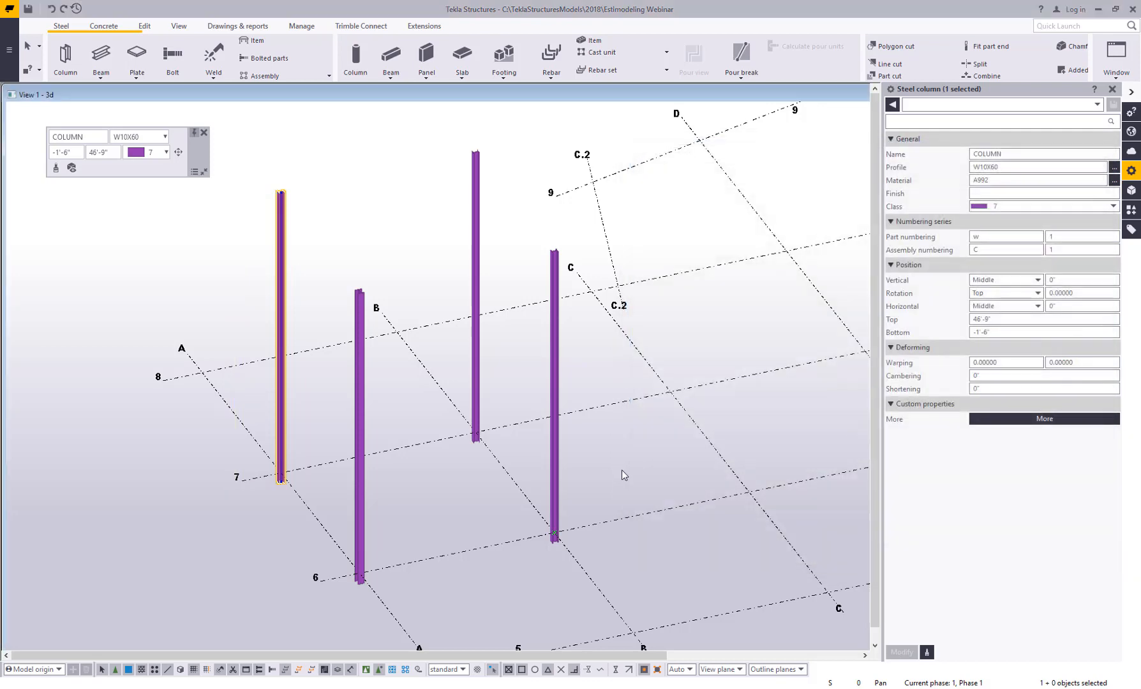
click(622, 471)
Step: Start inserting a PDF reference model and choose Structural Drawings.pdf from the Designs folder as its file
scroll(622, 470, down, 2)
middle_drag(635, 466, 524, 442)
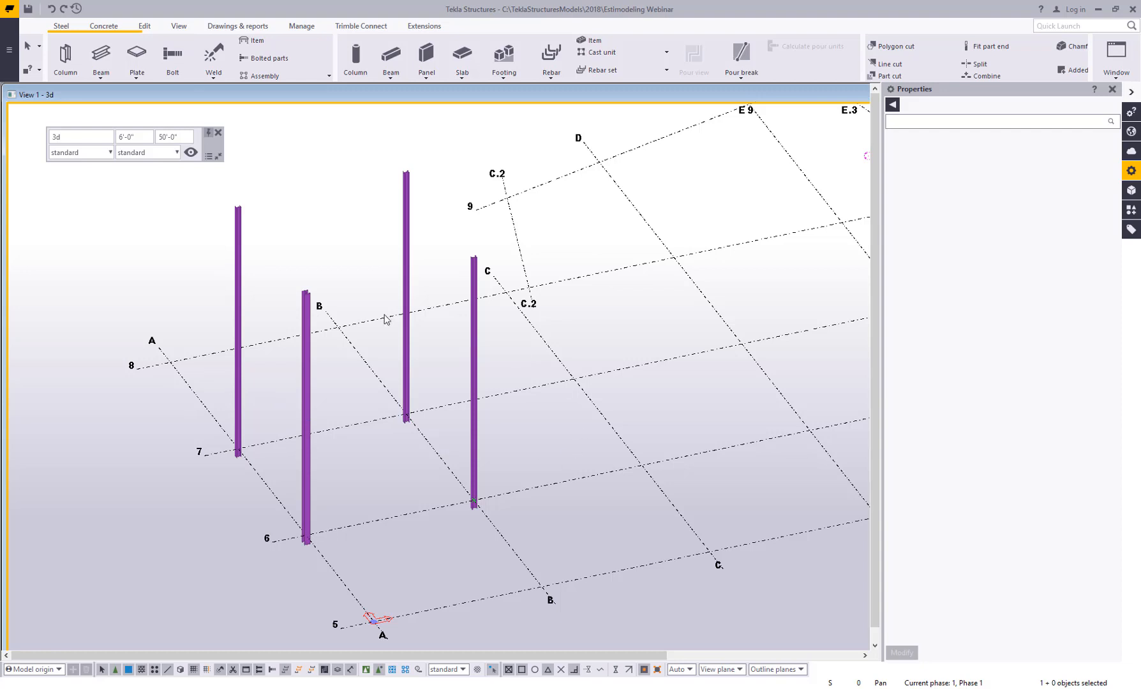
middle_drag(384, 315, 344, 321)
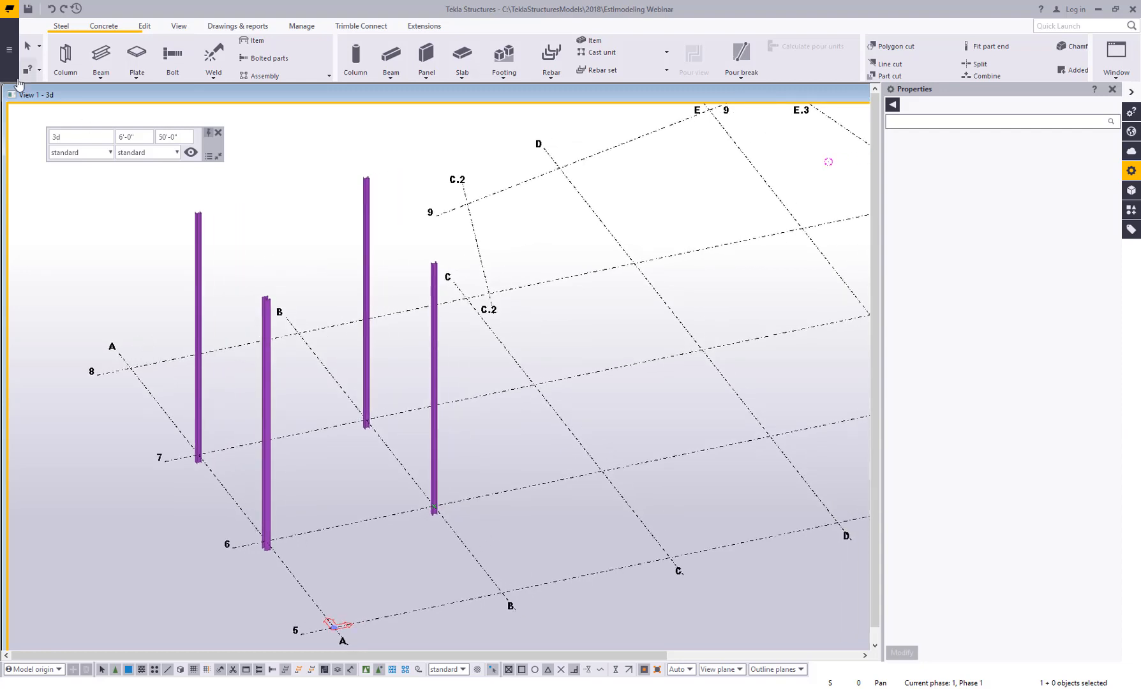
click(9, 50)
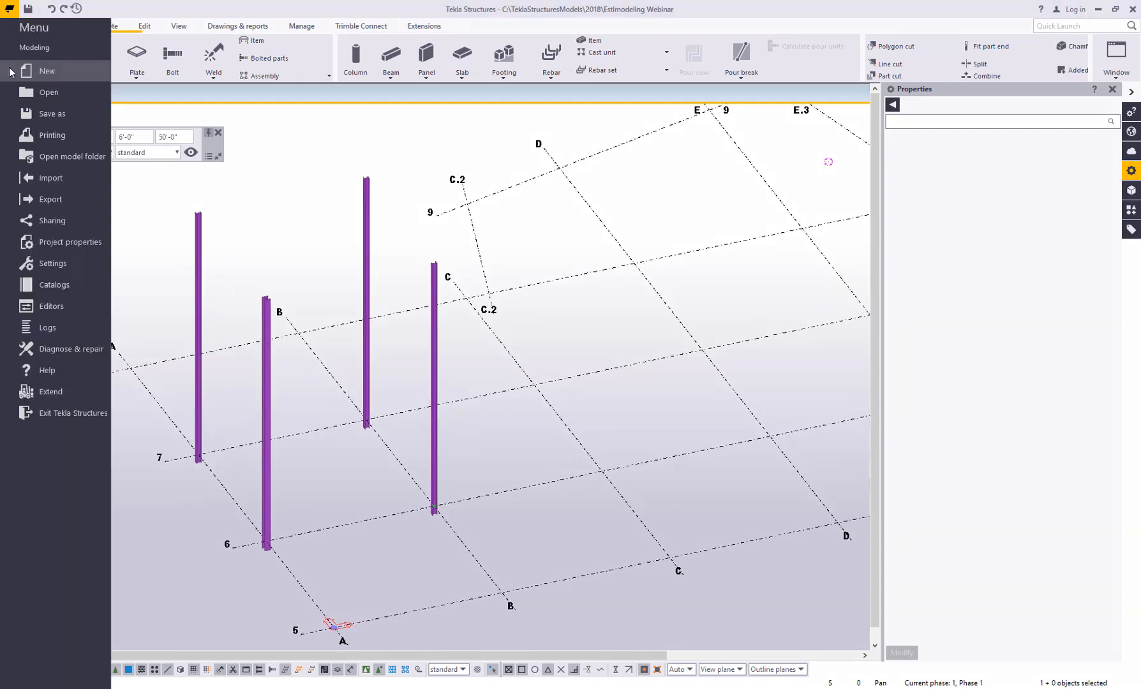
click(61, 177)
click(142, 68)
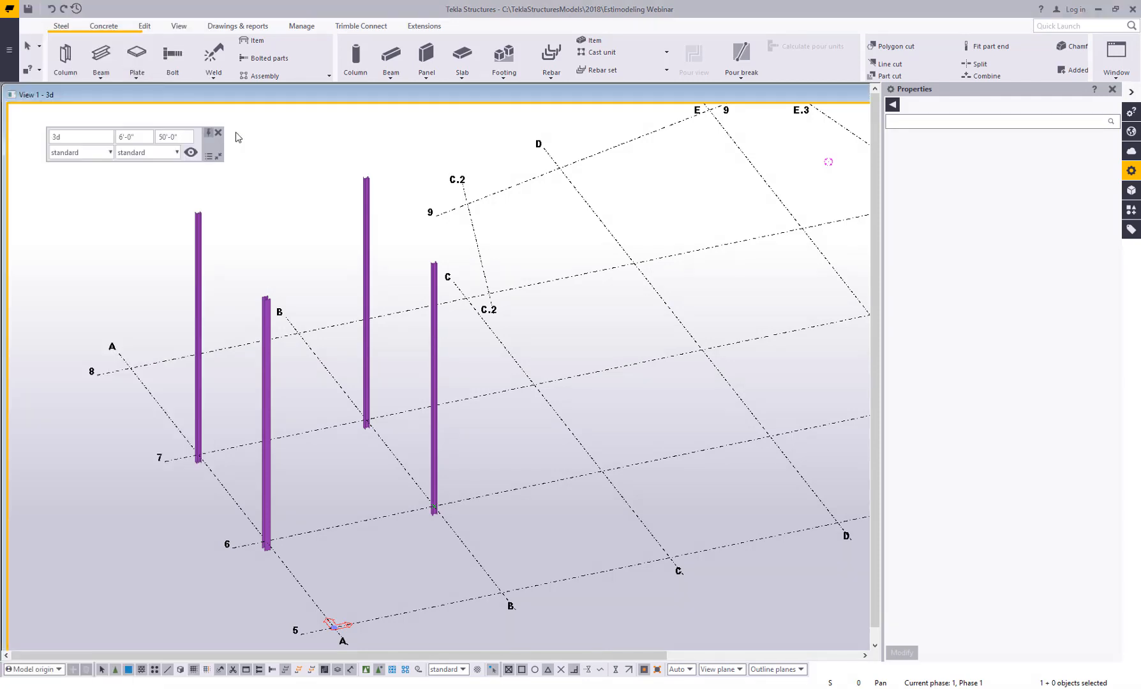
click(791, 156)
click(688, 211)
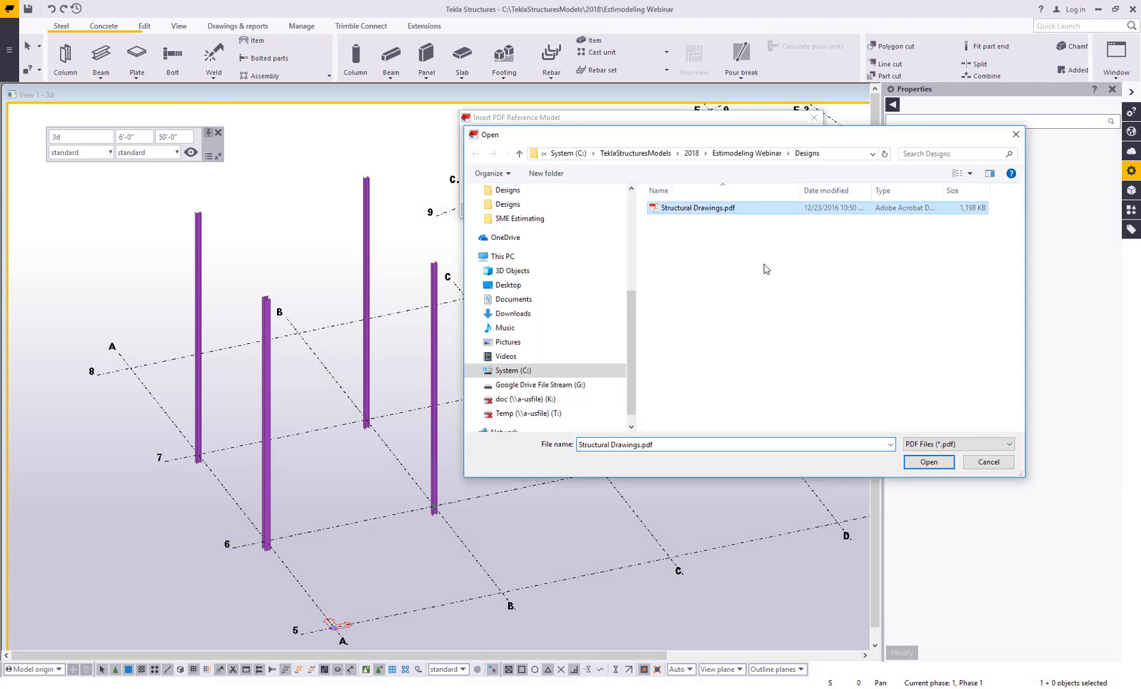
click(929, 462)
Step: Insert page 5 of the PDF at scale 1:1, placing it at the intersection of grid lines C and 7
double_click(540, 171)
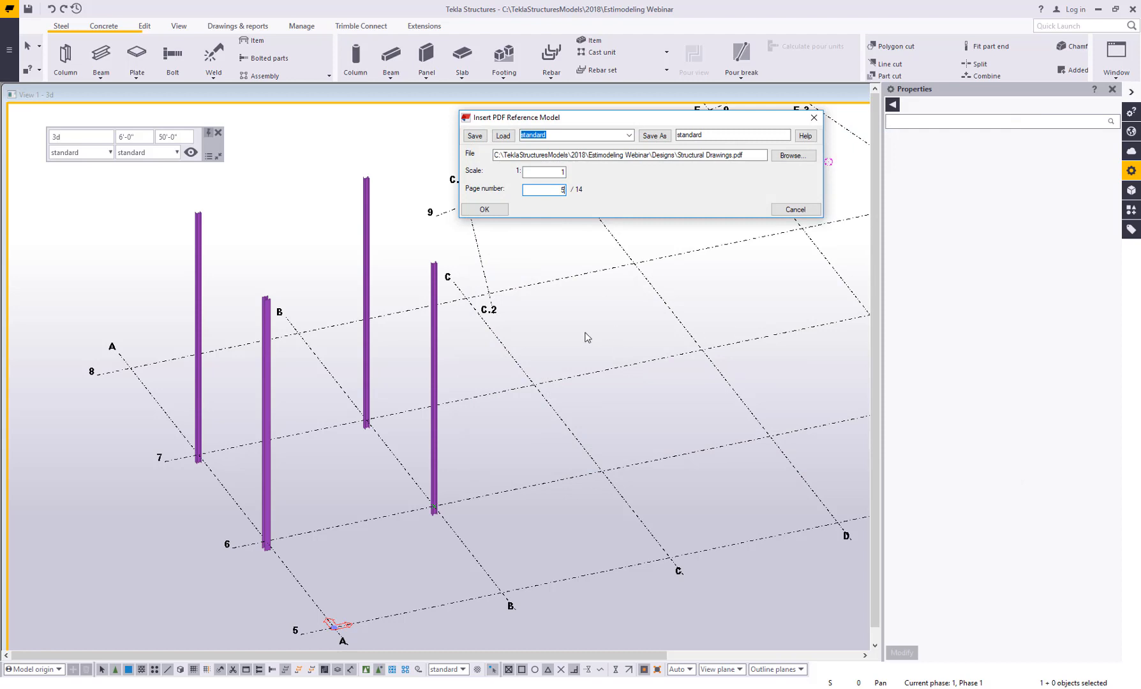
click(492, 212)
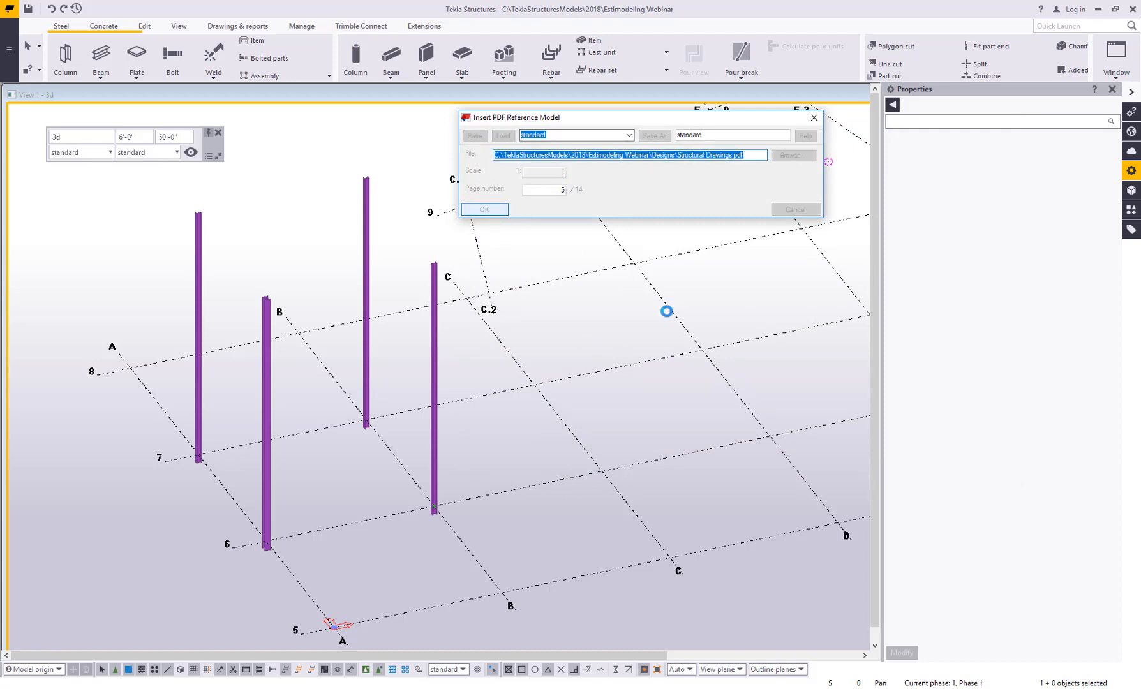
click(535, 383)
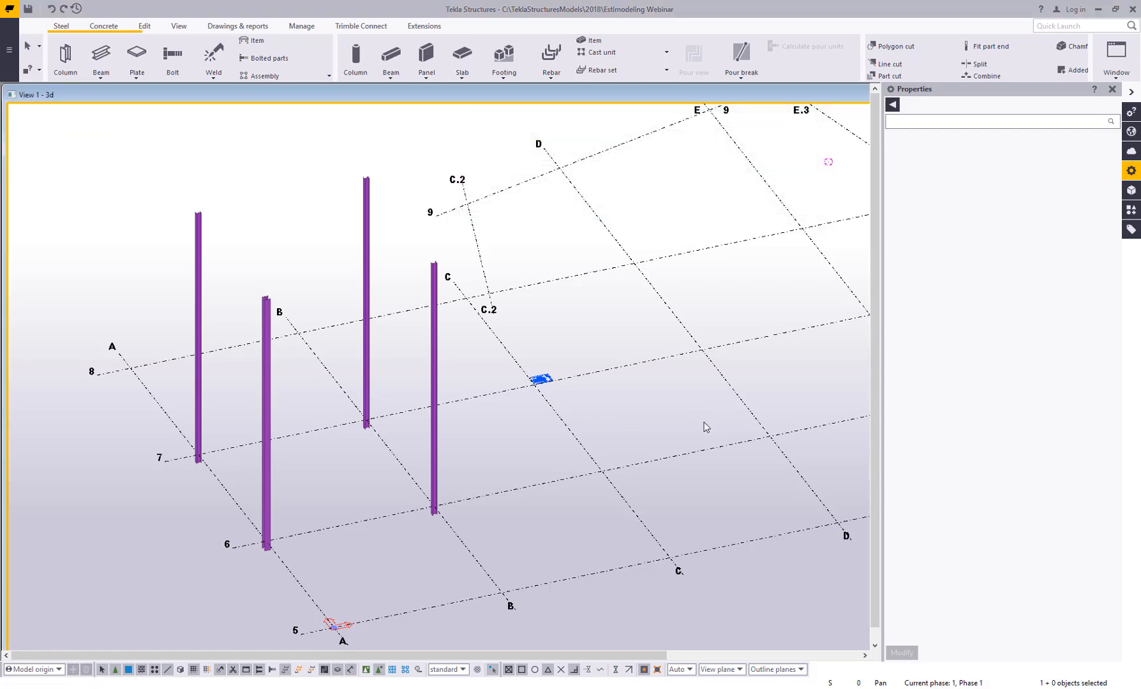
Step: Examine the inserted PDF at C/7 and switch the 3D view to a plan orientation
scroll(608, 419, up, 5)
scroll(483, 332, down, 10)
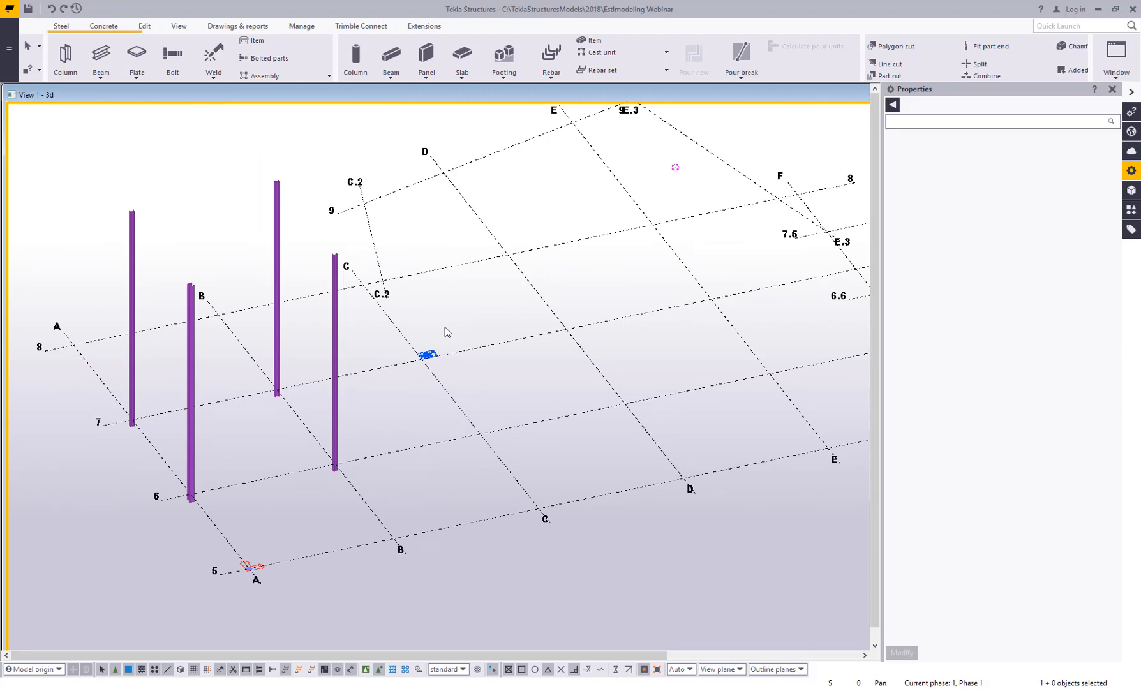
key(ctrl+p)
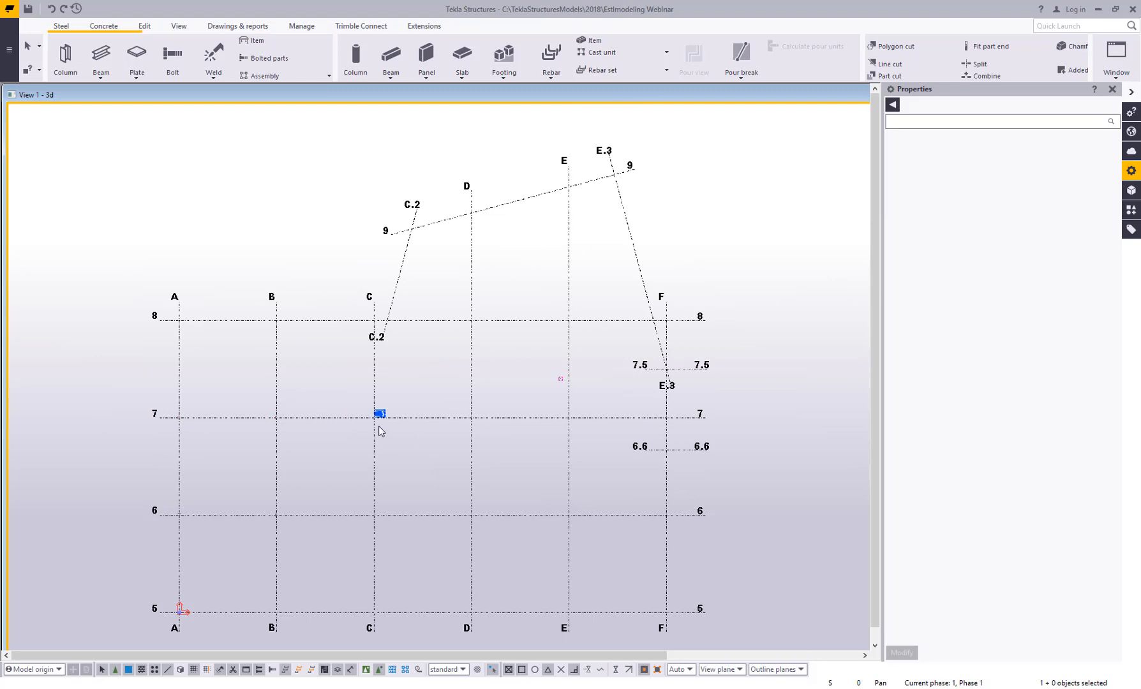
Step: Scale the inserted PDF reference model by picking points on its grid lines 5 and 6 and setting the actual length to 30'
scroll(377, 434, up, 10)
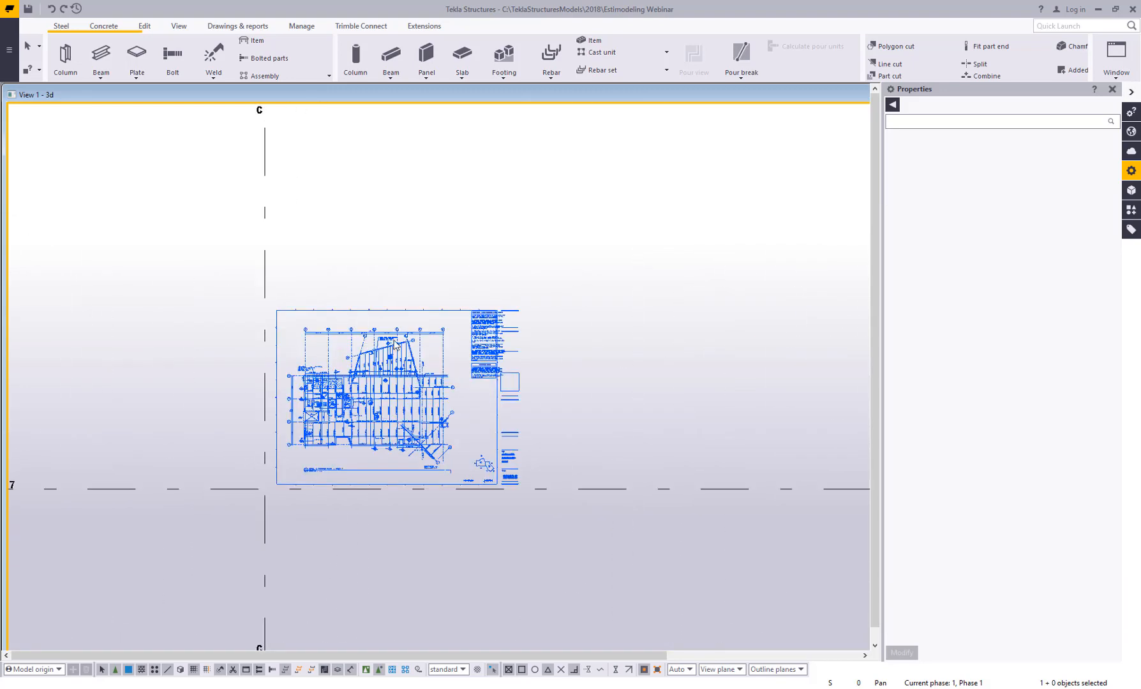
click(425, 26)
click(155, 69)
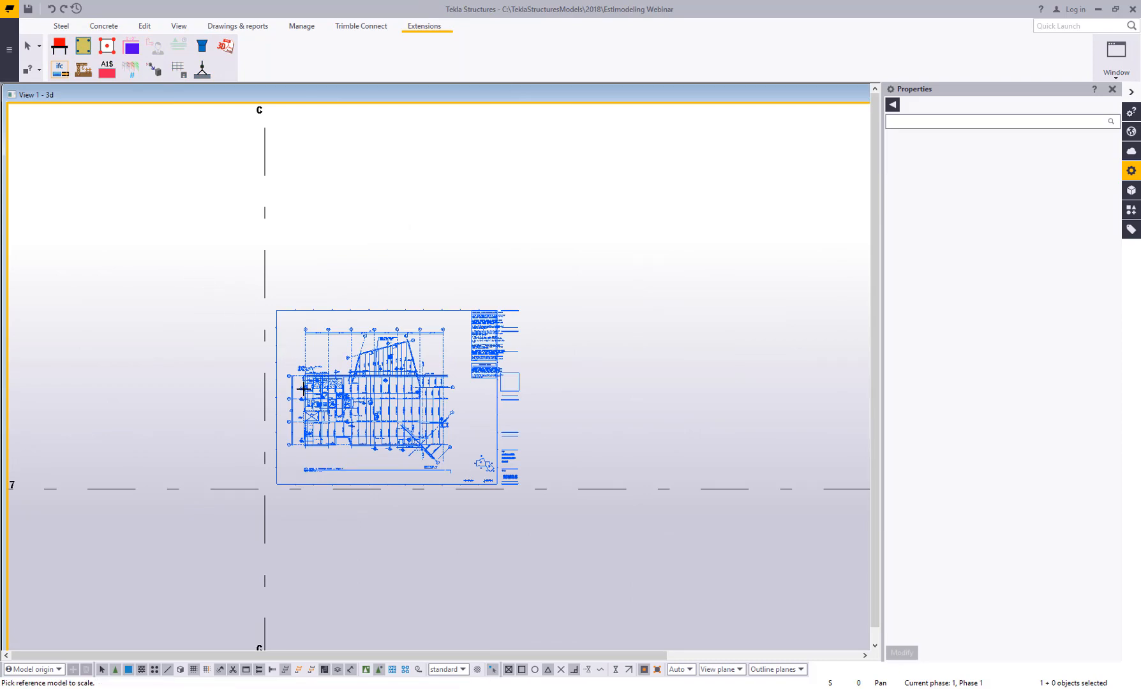
scroll(220, 494, up, 3)
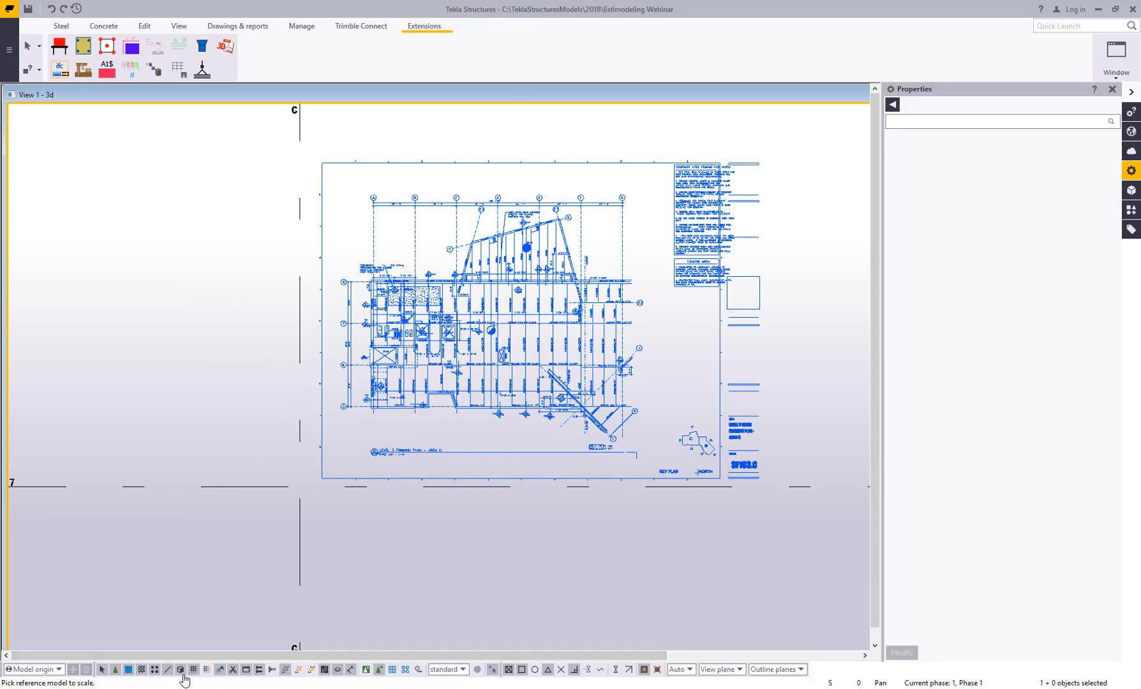
scroll(359, 375, up, 6)
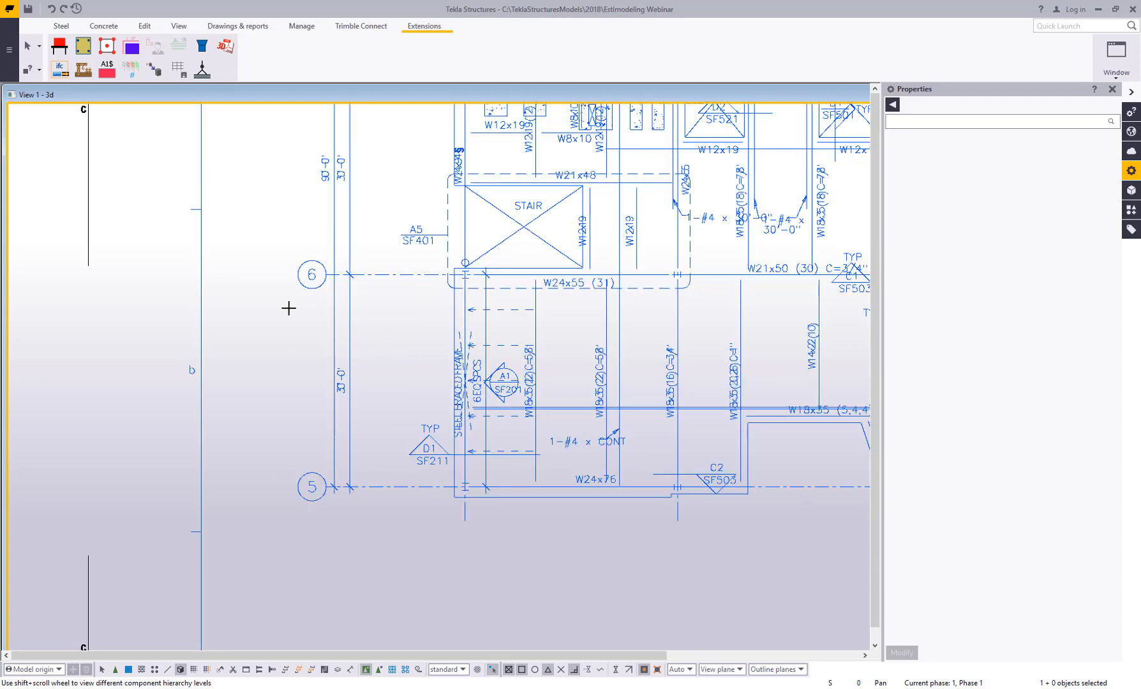
click(347, 349)
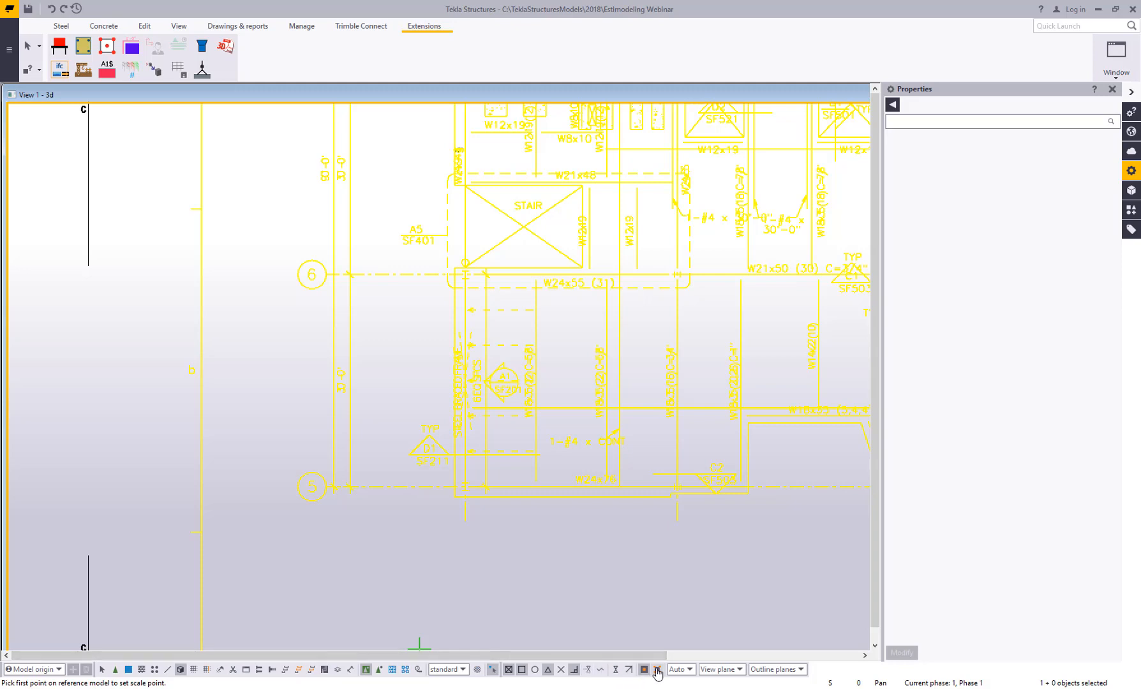
scroll(344, 476, up, 3)
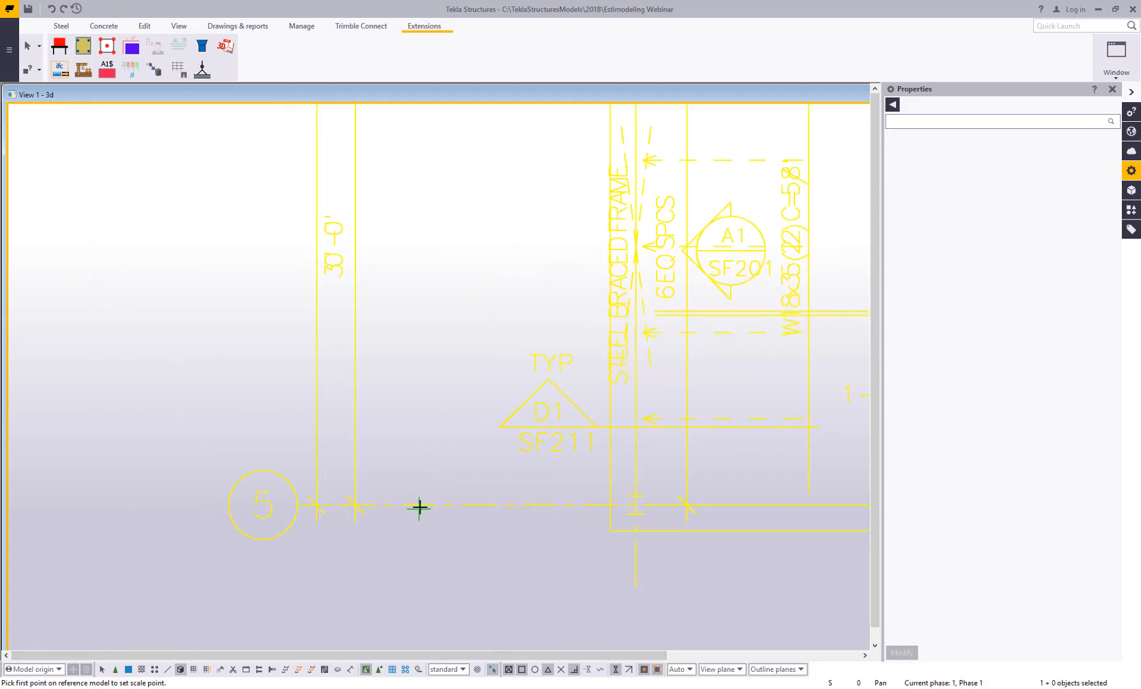
click(420, 505)
scroll(420, 501, down, 2)
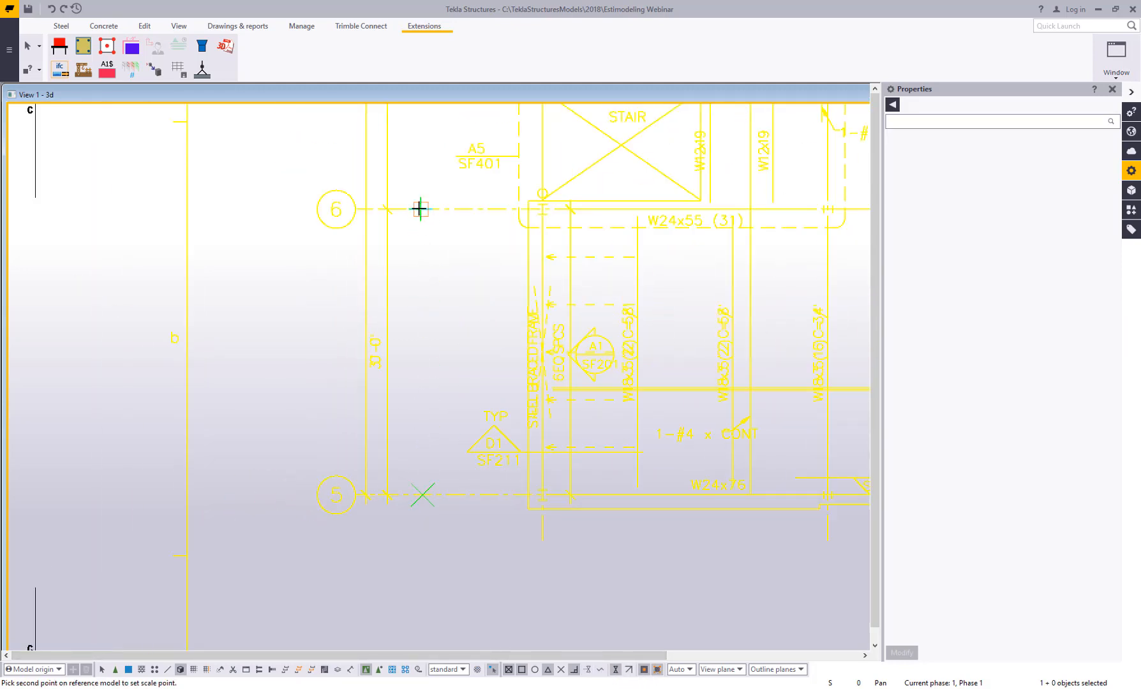
right_click(419, 237)
click(469, 328)
click(435, 210)
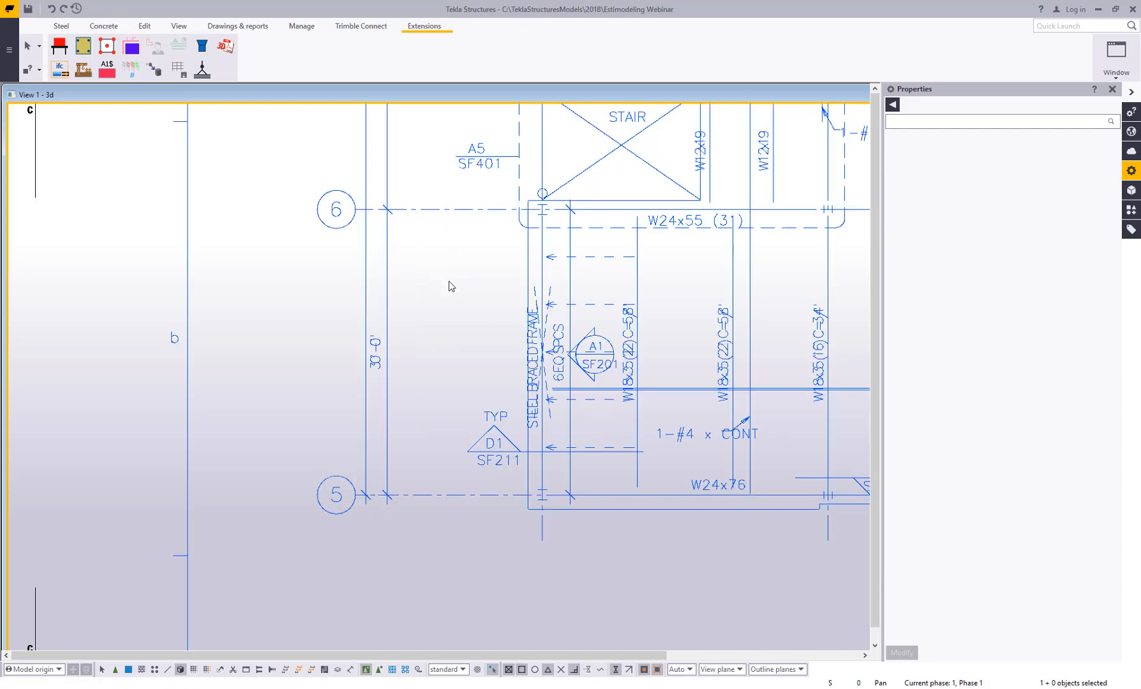
drag(112, 30, 174, 213)
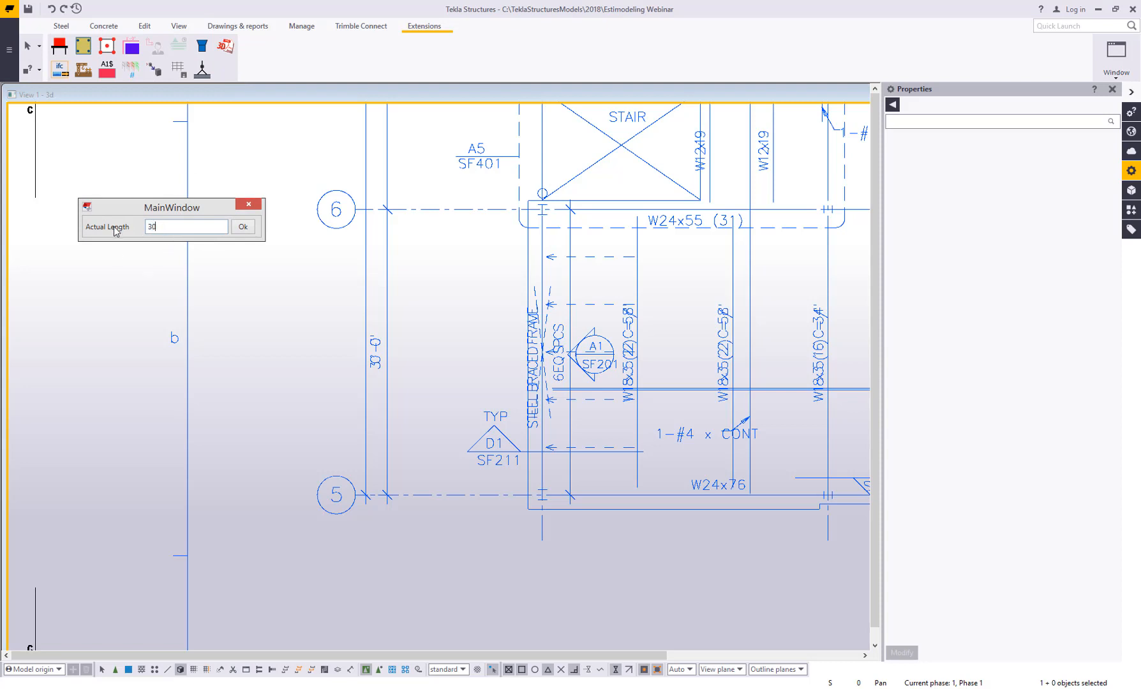
click(241, 227)
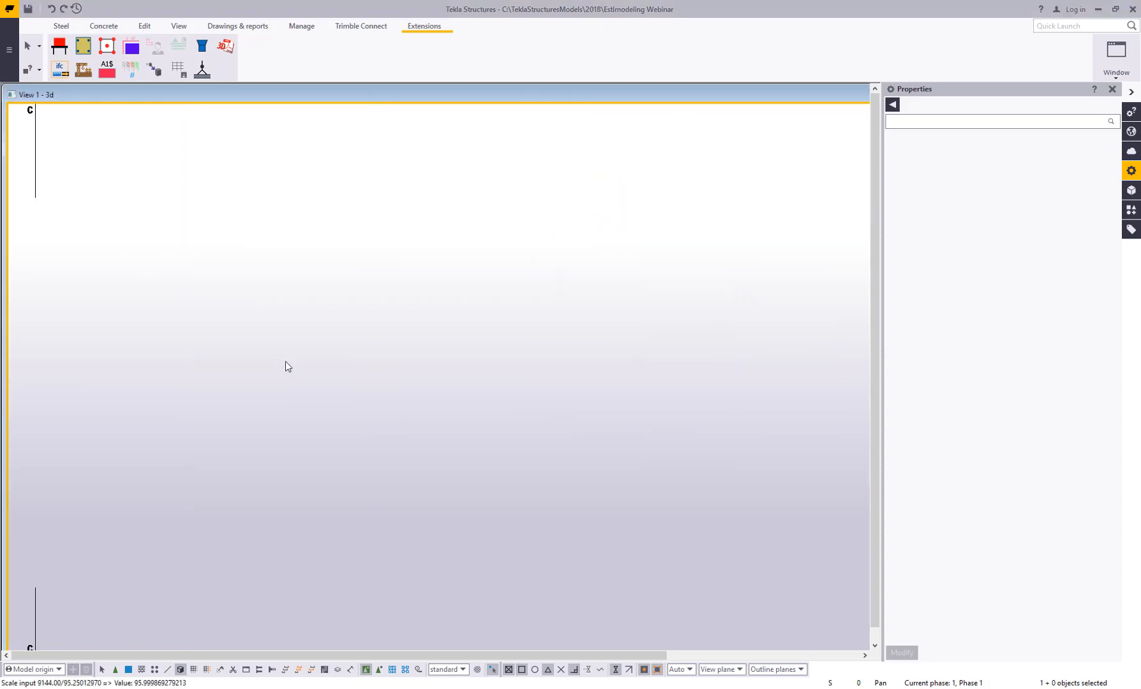
Step: Bring the scaled PDF and grid into view in 3D, and open the plan view at EL. 31'-5"1/2 beside it
right_click(286, 359)
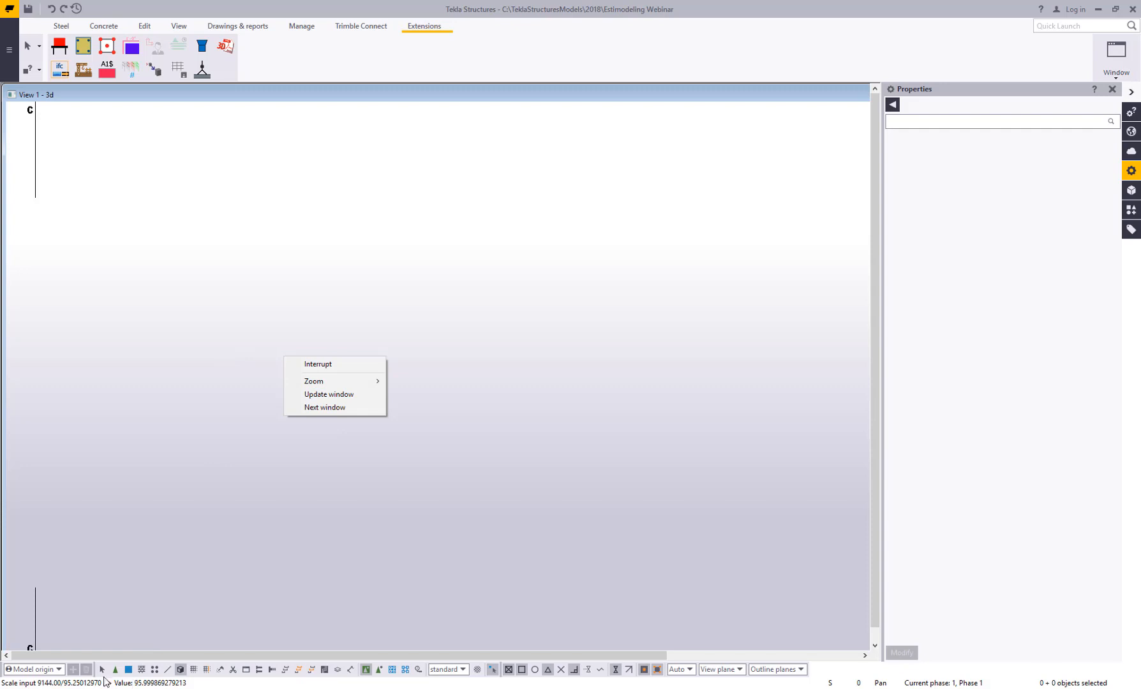
right_click(294, 392)
click(399, 441)
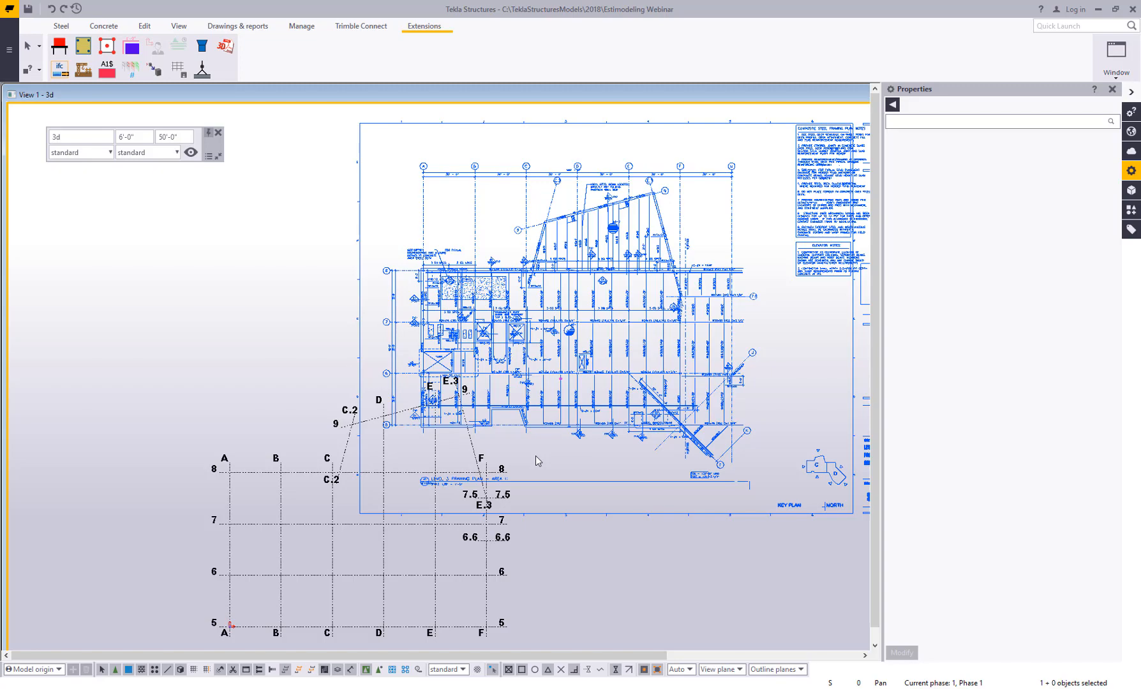
scroll(295, 394, down, 2)
mouse_move(264, 523)
ctrl+middle_down()
mouse_move(281, 441)
mouse_move(550, 587)
ctrl+middle_up()
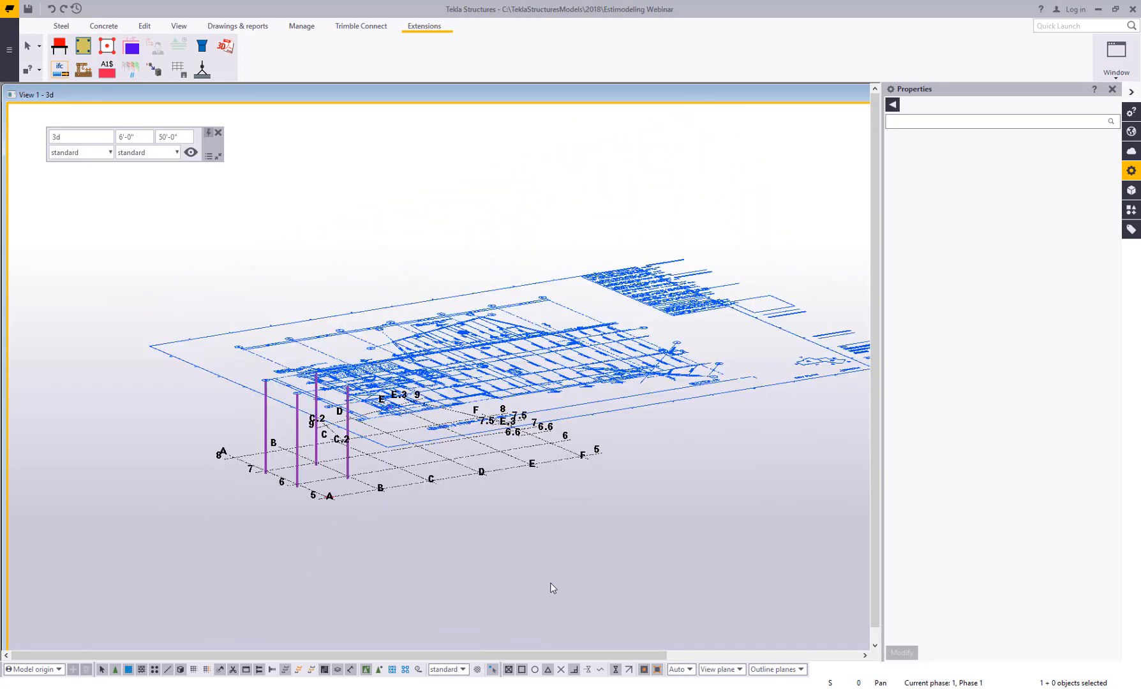
ctrl+middle_drag(447, 498, 400, 461)
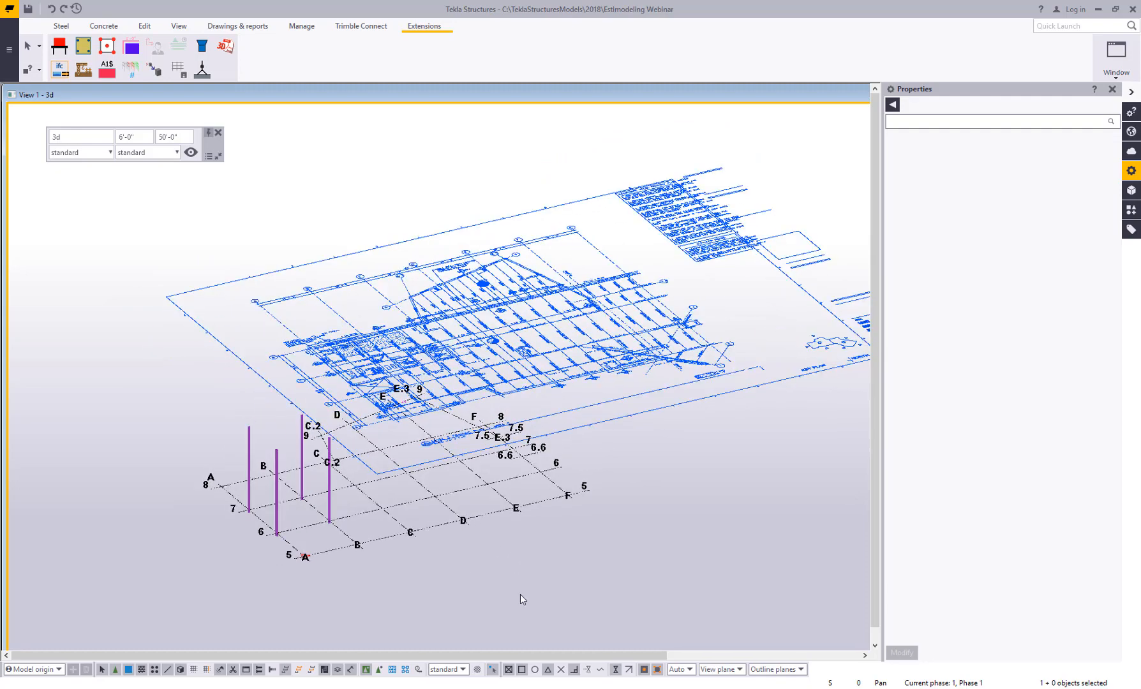
click(179, 26)
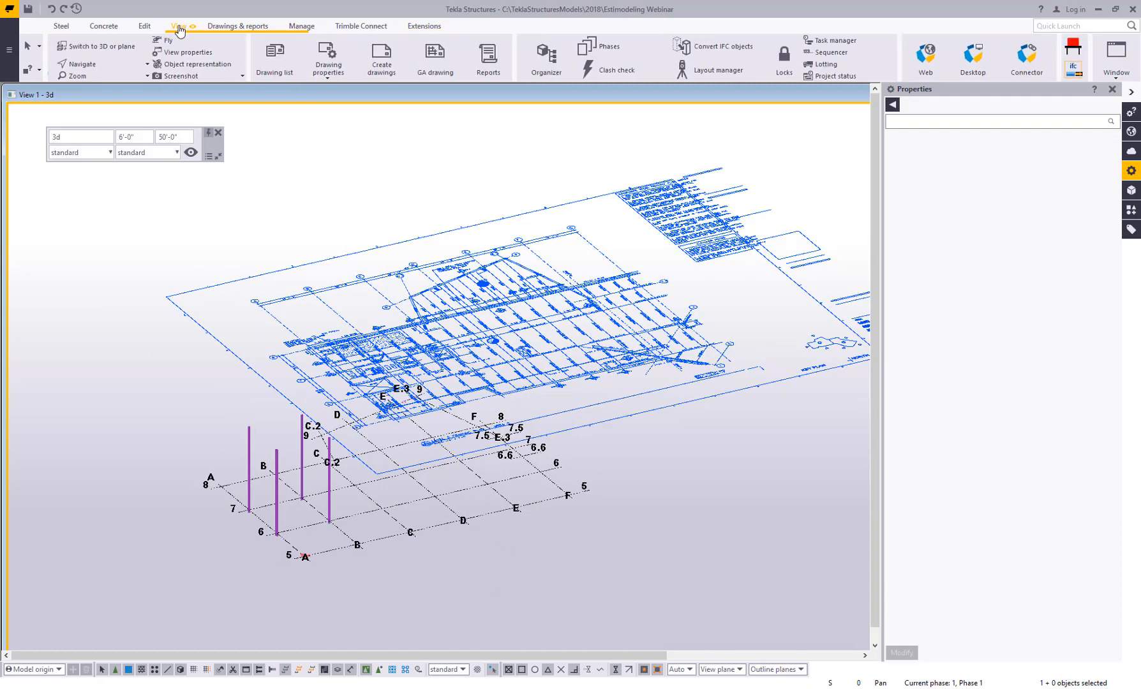
click(70, 68)
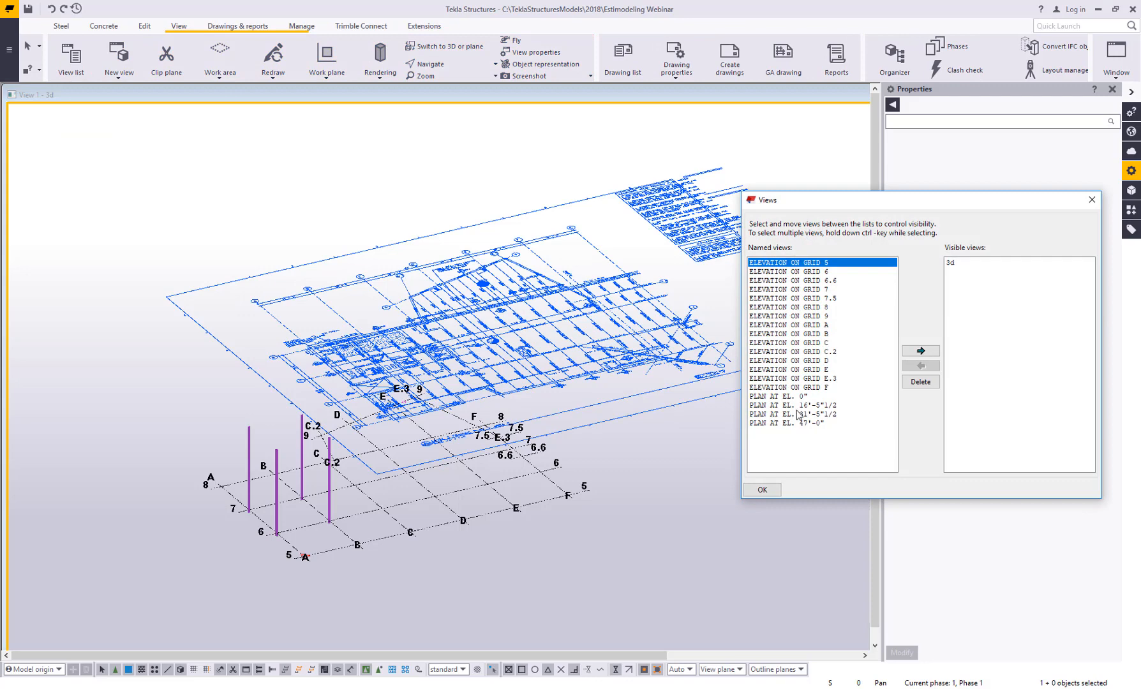
double_click(798, 414)
click(1093, 200)
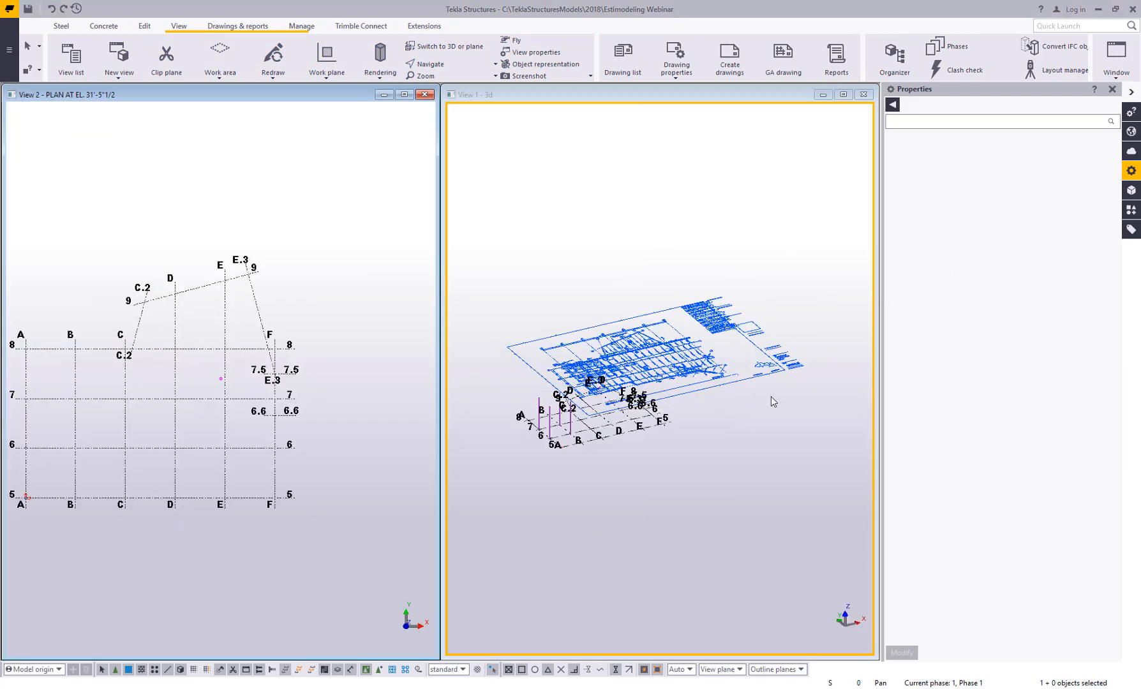
Step: Move the PDF reference model from its A/7 column point to grid intersection A/7 in the plan at EL. 31'-5"1/2
scroll(609, 411, up, 10)
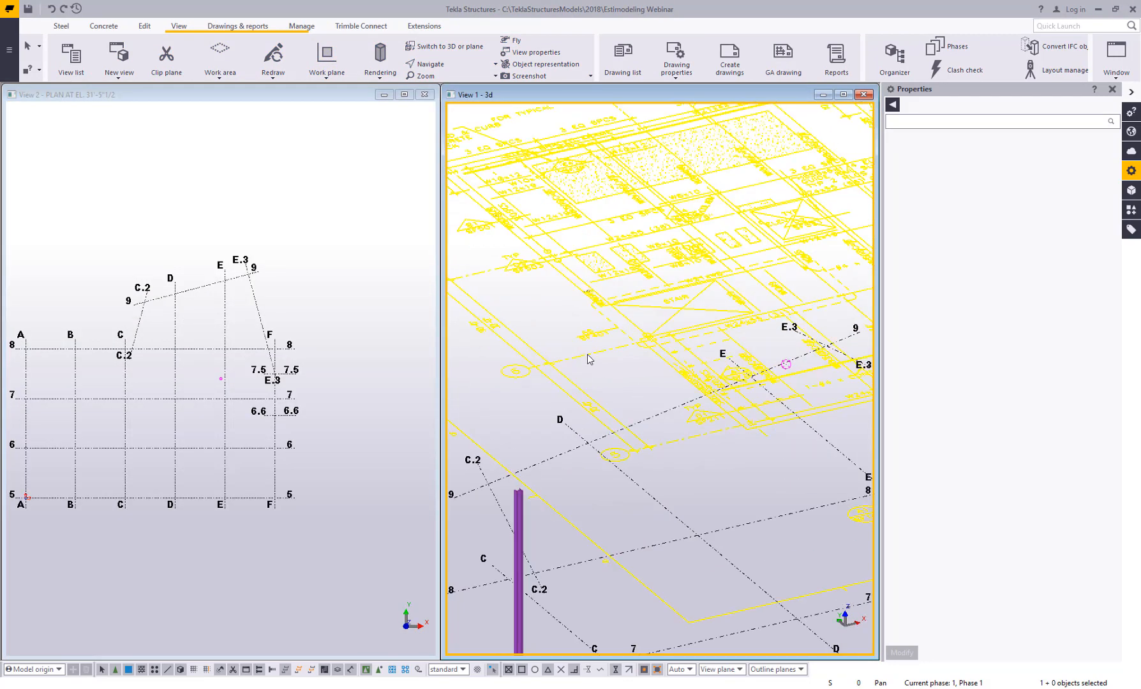
right_click(588, 360)
click(634, 439)
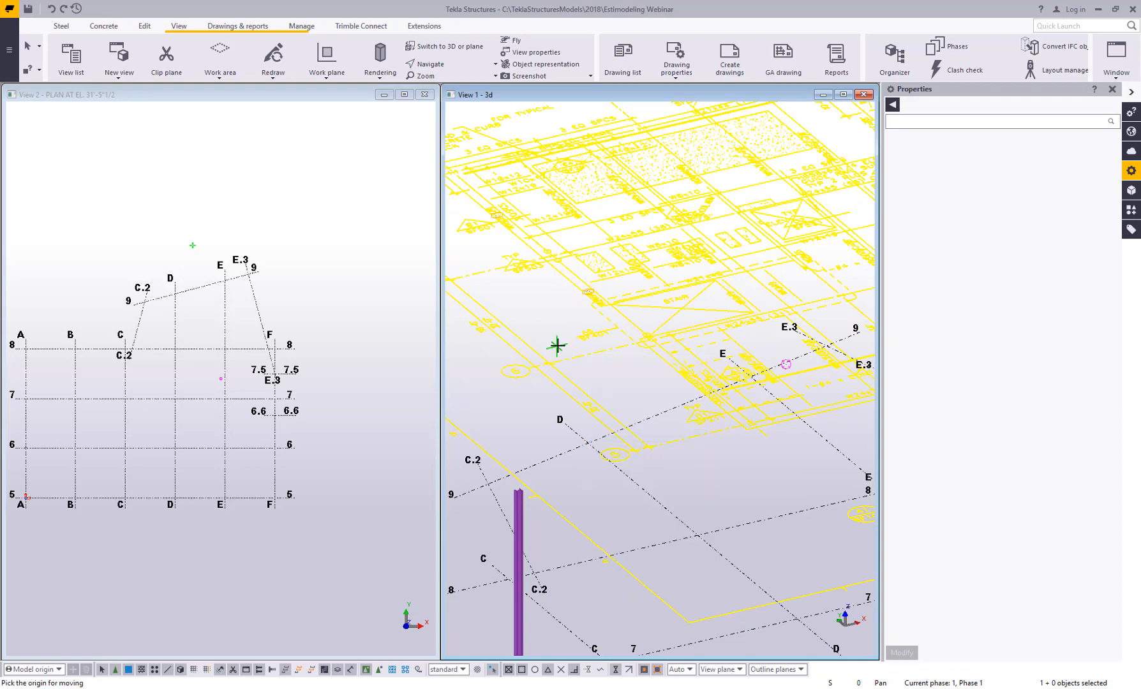
scroll(616, 345, up, 6)
scroll(631, 340, up, 5)
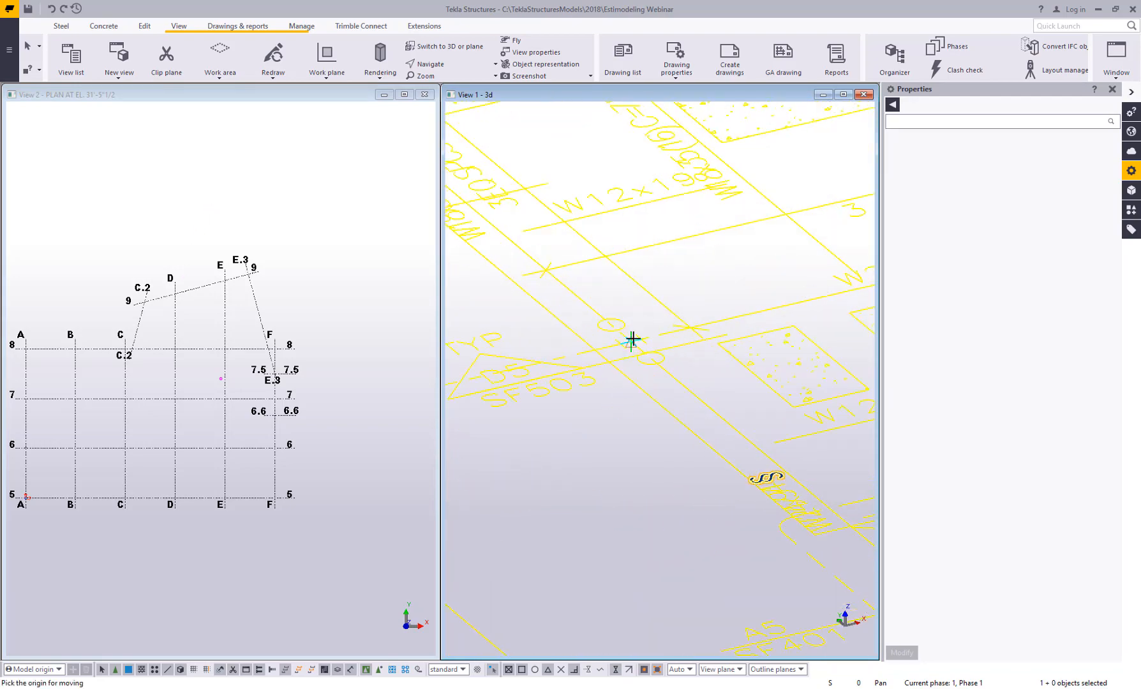
scroll(616, 383, down, 5)
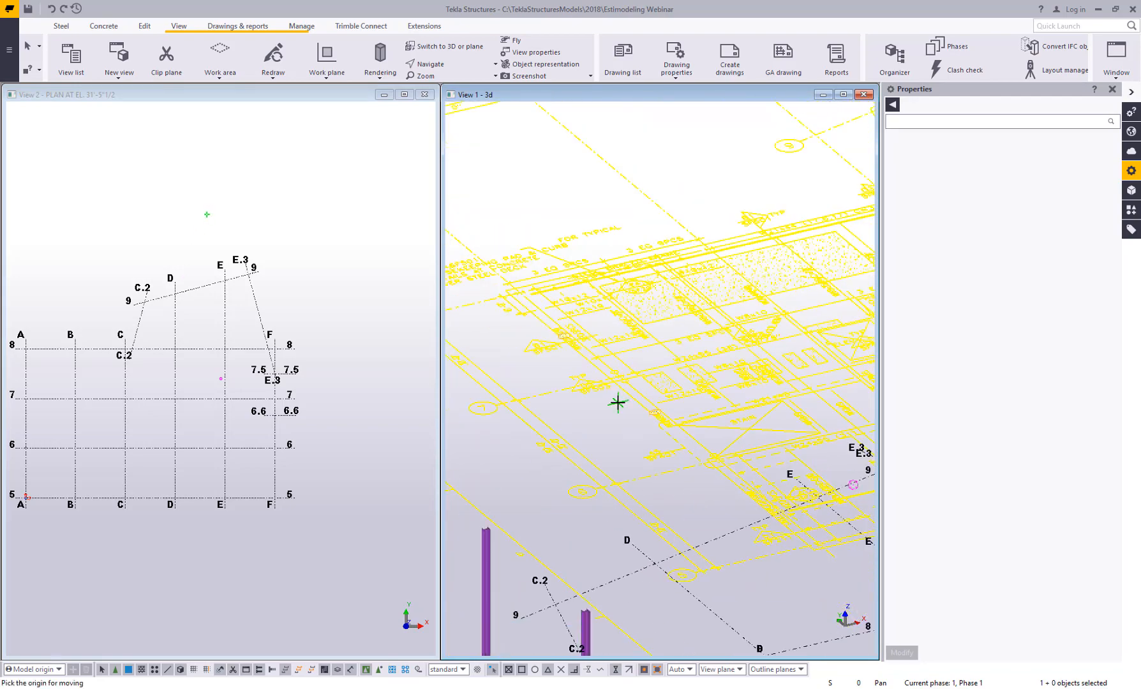
scroll(623, 361, up, 4)
scroll(623, 362, up, 4)
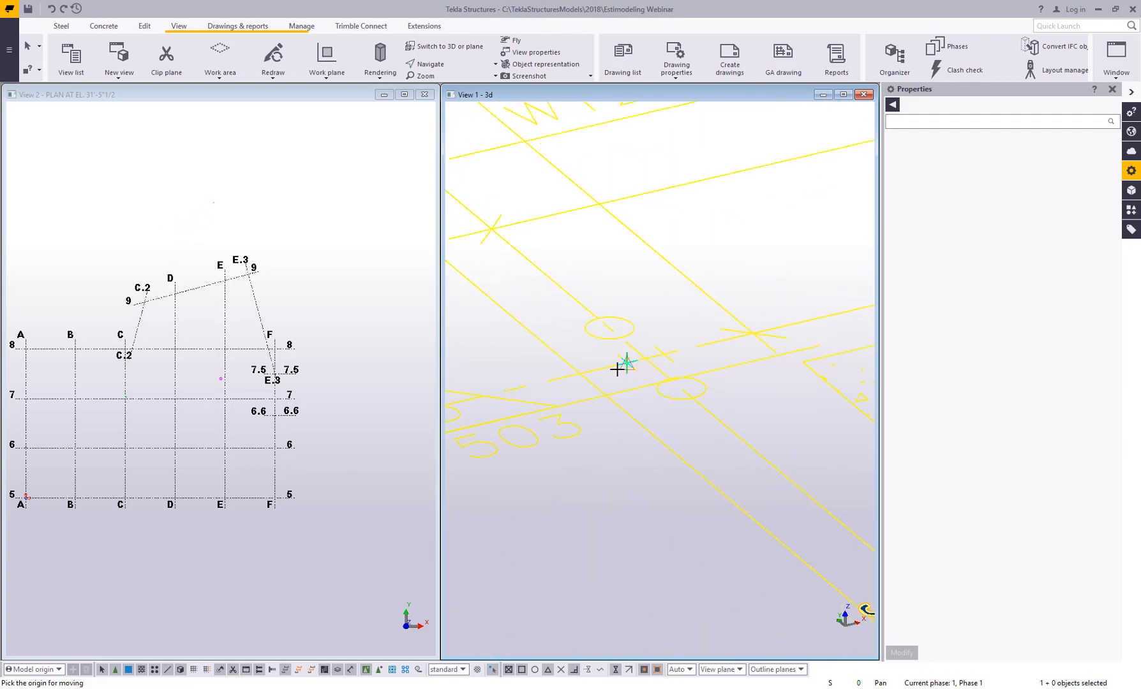
click(645, 359)
scroll(281, 408, down, 2)
scroll(209, 373, up, 10)
scroll(203, 380, up, 2)
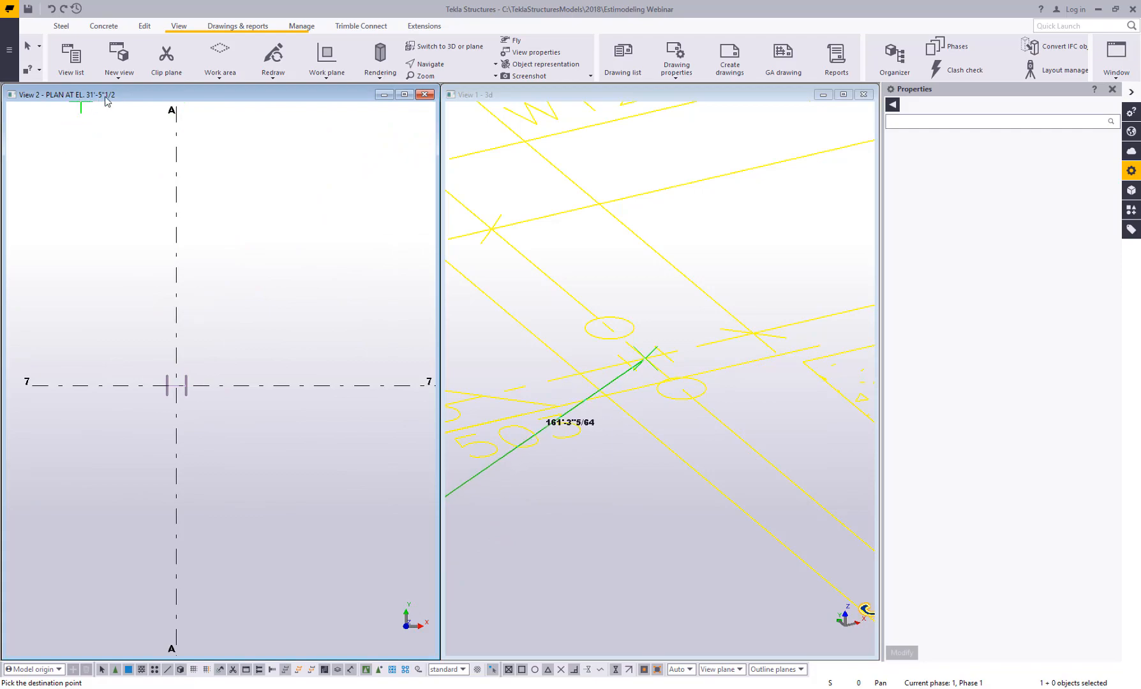
click(175, 386)
Step: Examine how the moved PDF lines up with the grid and columns in the 3D view and around bay A-B/6-7 in plan
scroll(576, 382, down, 5)
scroll(577, 382, down, 3)
mouse_move(607, 391)
ctrl+middle_down()
mouse_move(593, 426)
mouse_move(599, 375)
mouse_move(573, 491)
ctrl+middle_up()
click(593, 426)
scroll(599, 397, up, 1)
scroll(285, 462, down, 5)
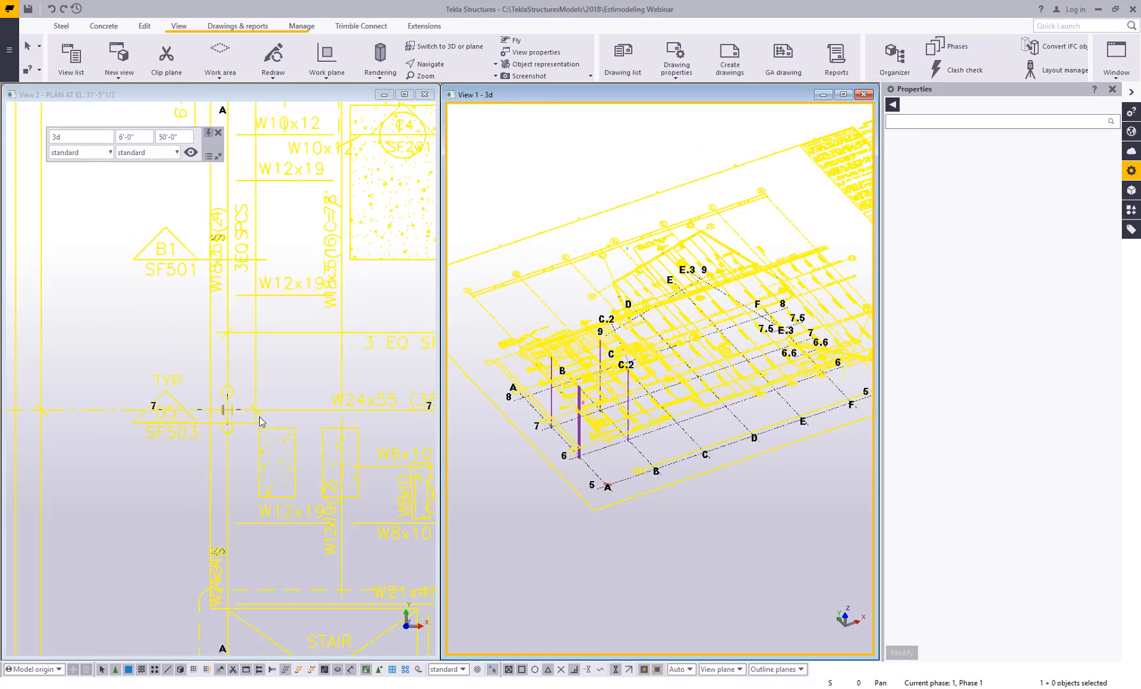
scroll(162, 414, up, 1)
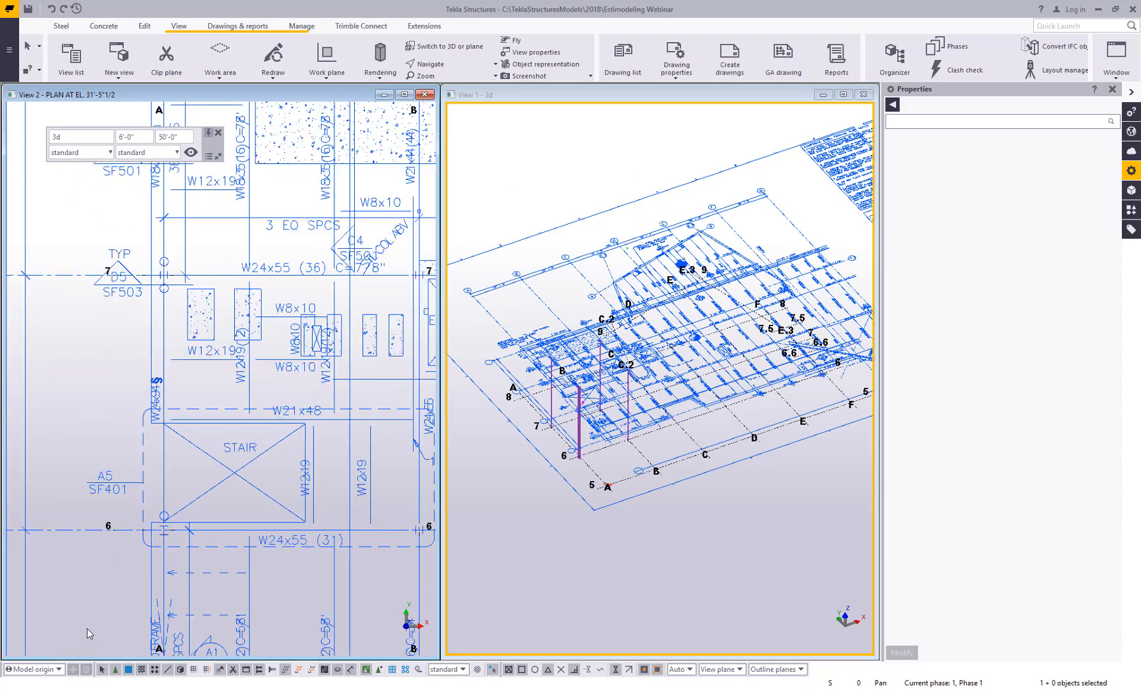
middle_drag(287, 442, 250, 419)
scroll(263, 378, up, 1)
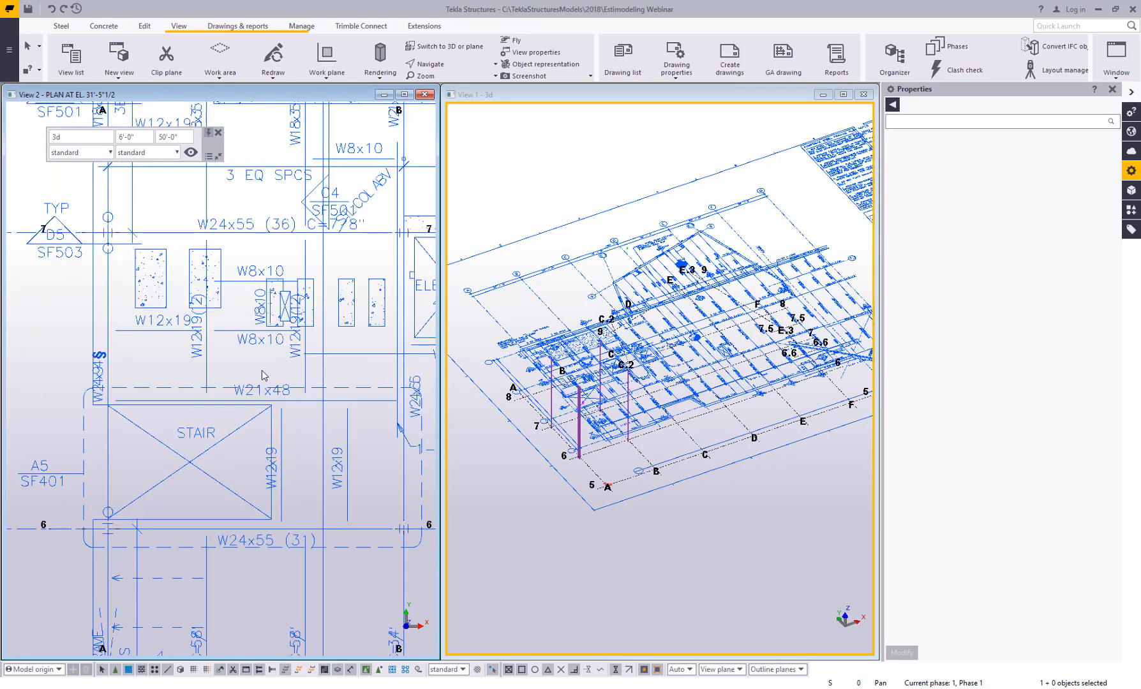
middle_drag(263, 376, 229, 386)
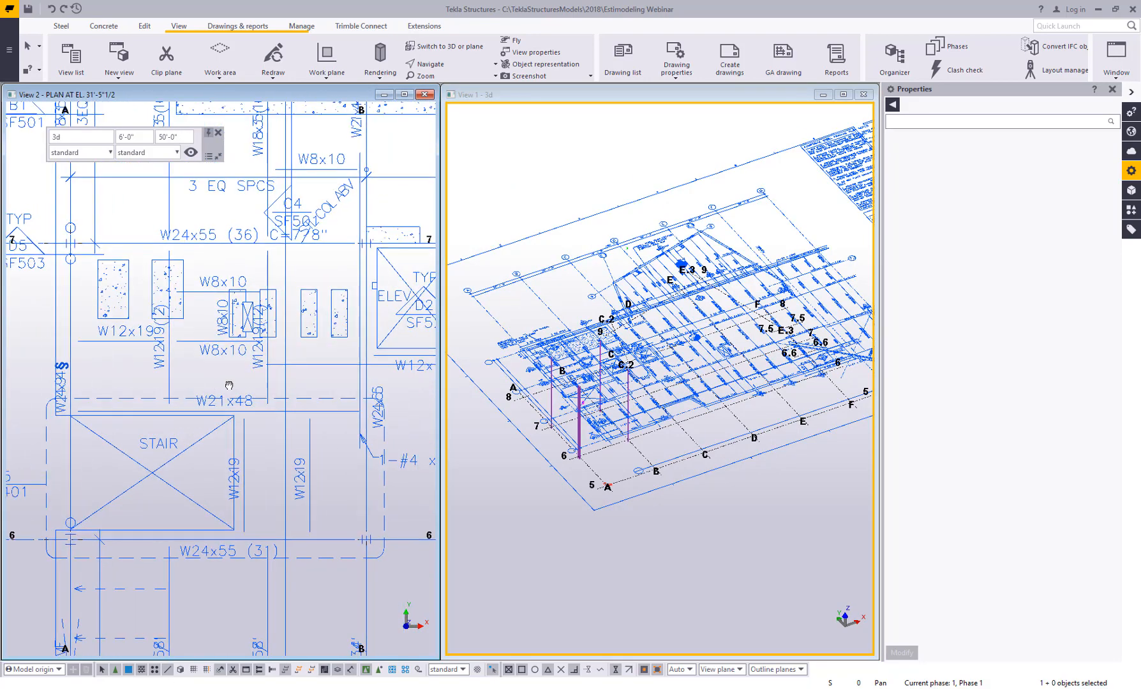
Step: Place a W24X55 steel beam along grid line 7 from A to B in the plan view
click(61, 26)
click(101, 54)
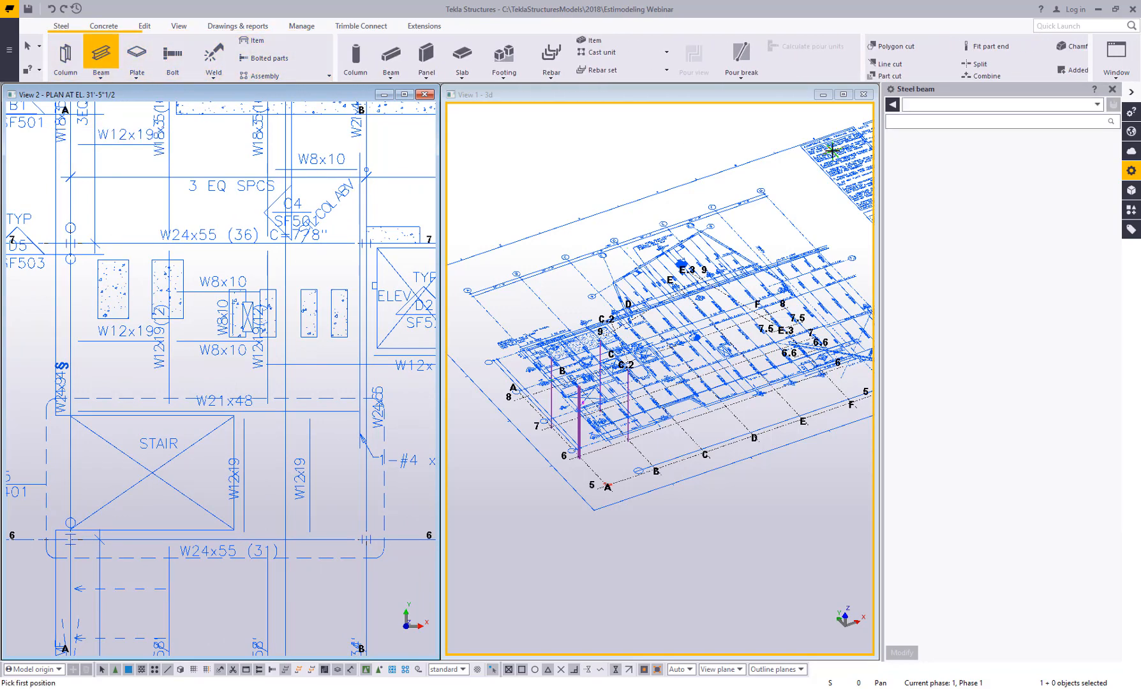
drag(1050, 170, 882, 168)
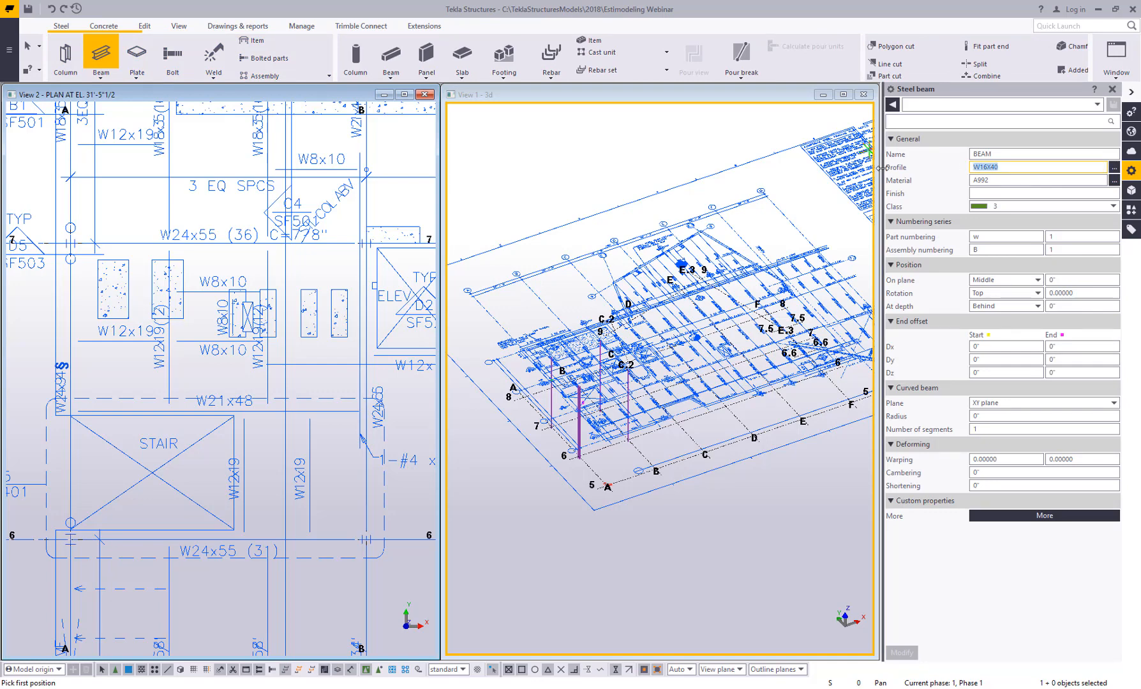
text(W24)
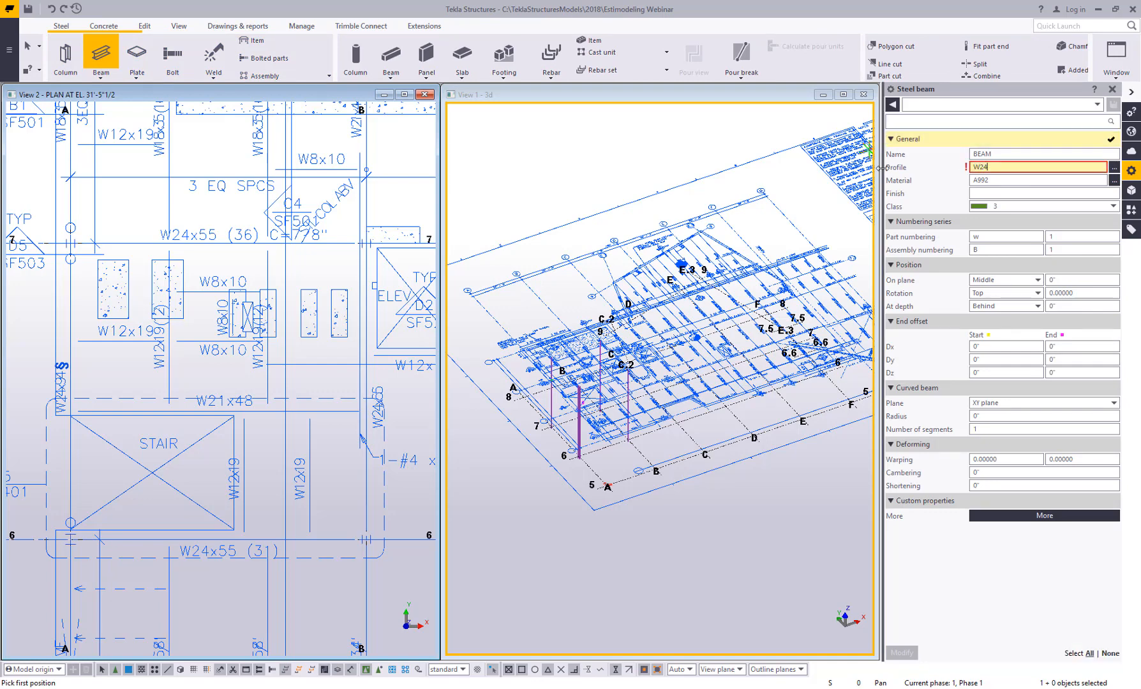
text(X55)
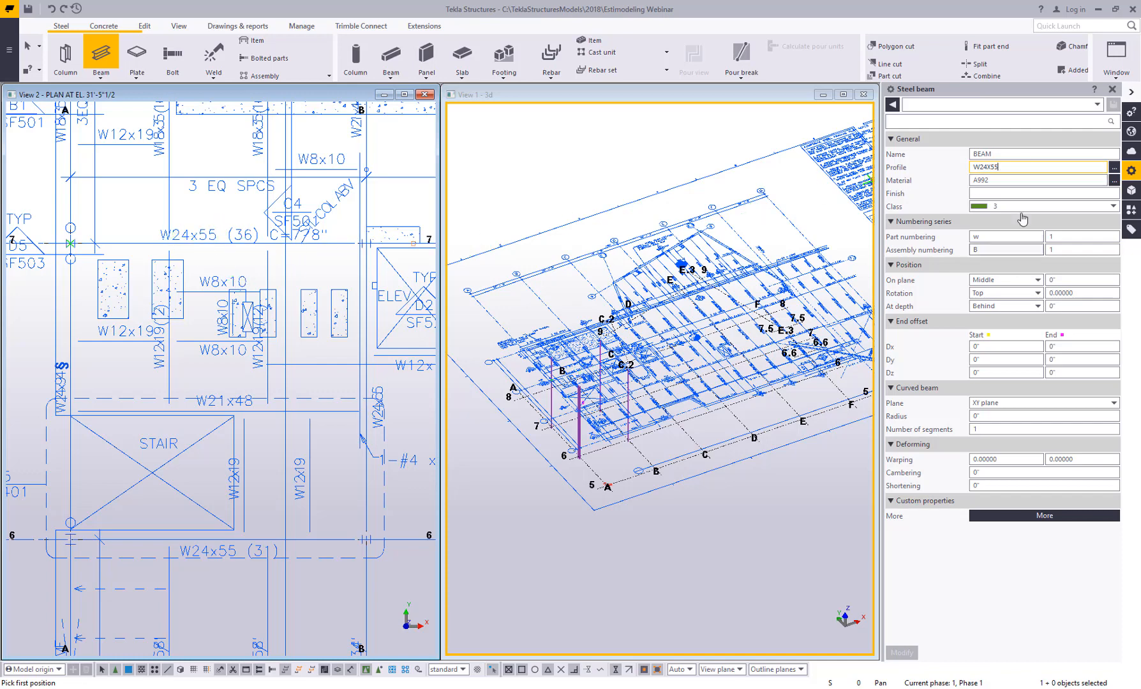
scroll(110, 255, up, 5)
click(76, 279)
scroll(166, 262, down, 3)
scroll(230, 288, up, 5)
click(295, 270)
scroll(254, 371, down, 3)
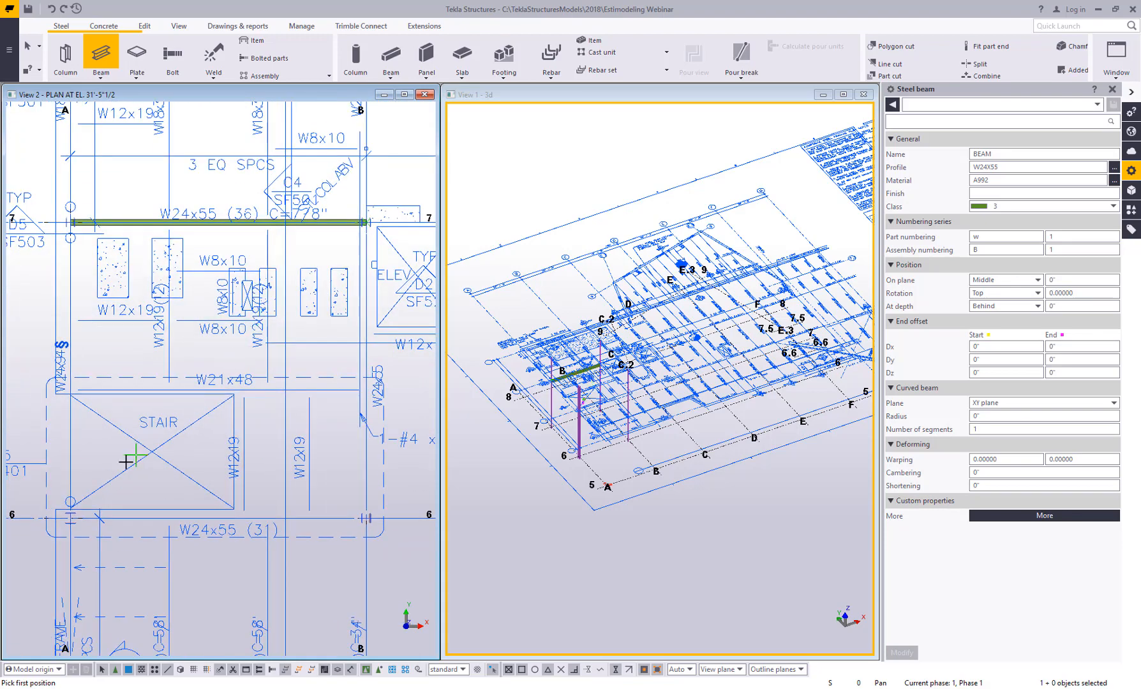
Step: Place a second W24X55 steel beam along grid line 6 from A to B
scroll(75, 537, up, 4)
click(52, 484)
scroll(179, 432, down, 3)
middle_drag(376, 430, 154, 410)
scroll(189, 412, up, 2)
click(332, 438)
scroll(327, 416, down, 3)
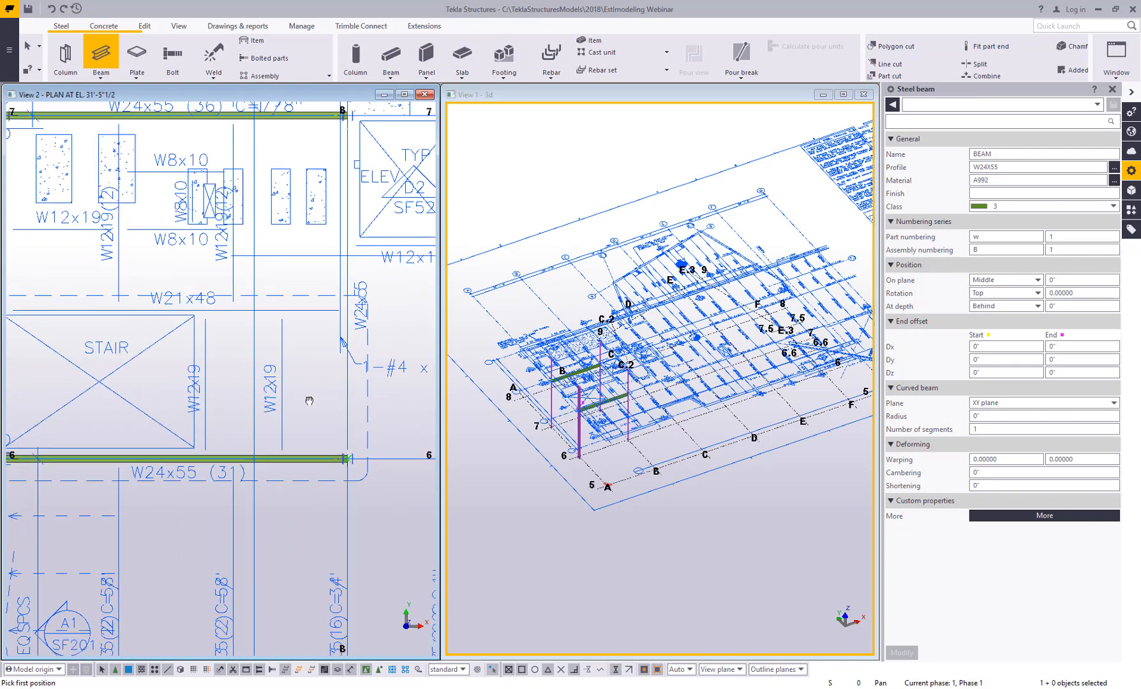
Step: Place a W24X55 steel beam along grid line B from 6 to 7
scroll(374, 489, up, 3)
click(351, 487)
middle_drag(315, 151, 291, 474)
click(319, 195)
scroll(245, 387, down, 4)
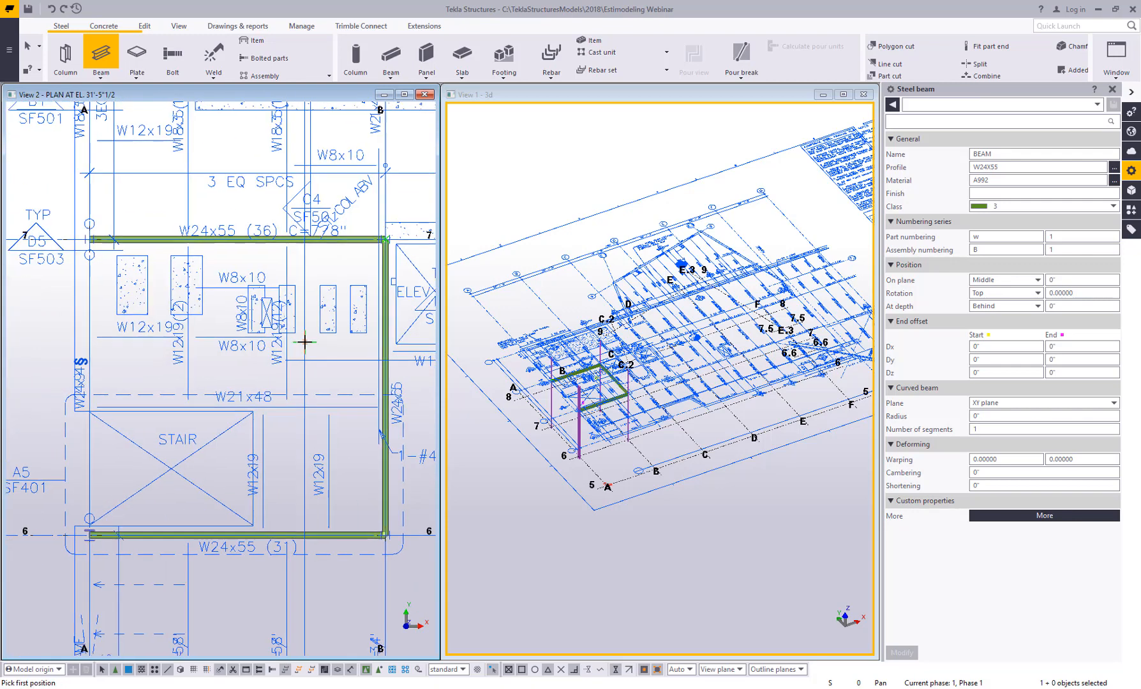
Step: Set the beam profile to W24X94 and place a beam along grid line A from 6 to 7
click(1029, 167)
key(BackSpace)
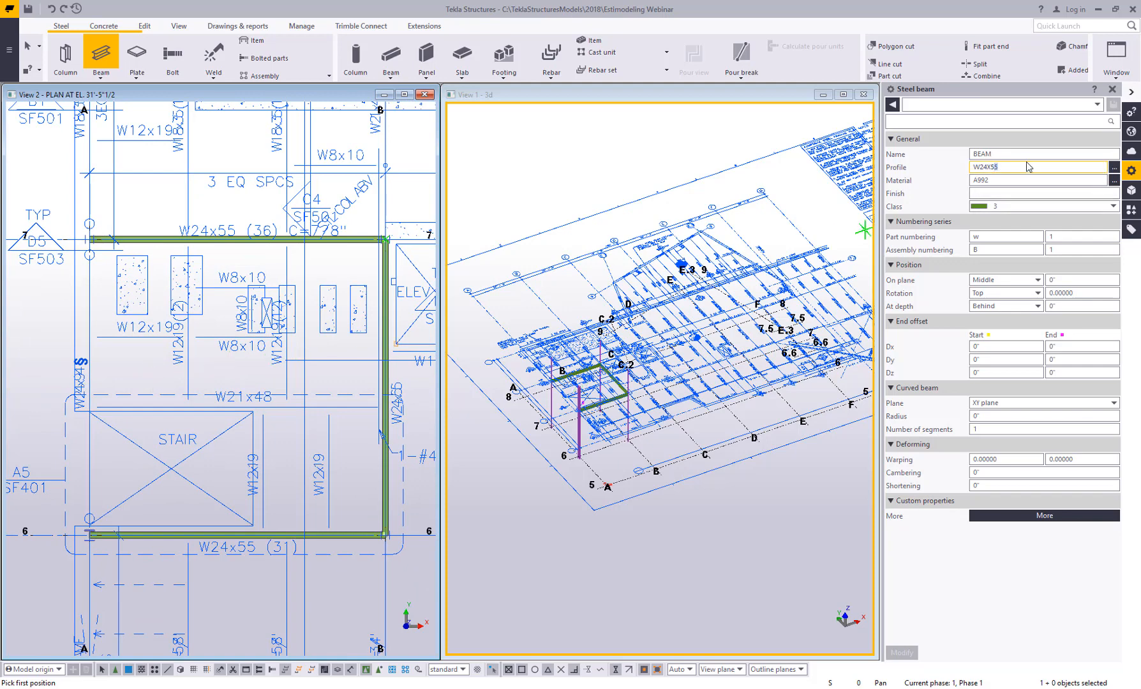
key(BackSpace)
text(94)
key(Return)
scroll(96, 486, up, 1)
click(89, 540)
click(89, 198)
scroll(271, 331, down, 2)
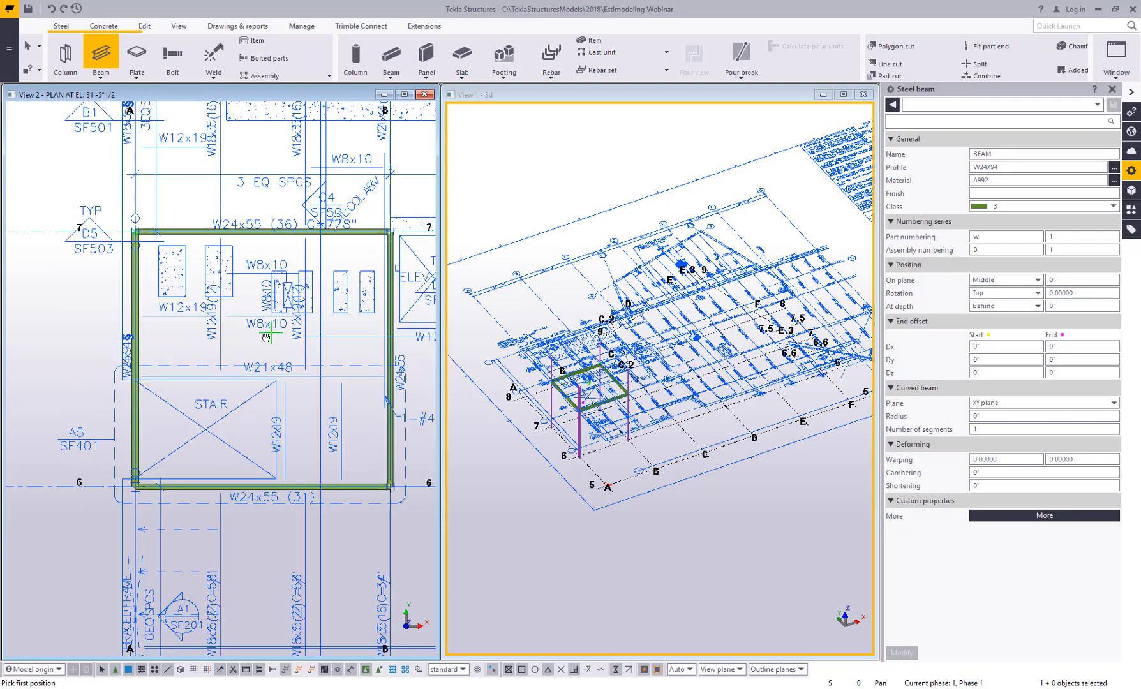
Step: Set the beam profile to W21X48 and place a beam across bay A-B over the W21x48 line above the stair
middle_drag(272, 332, 213, 346)
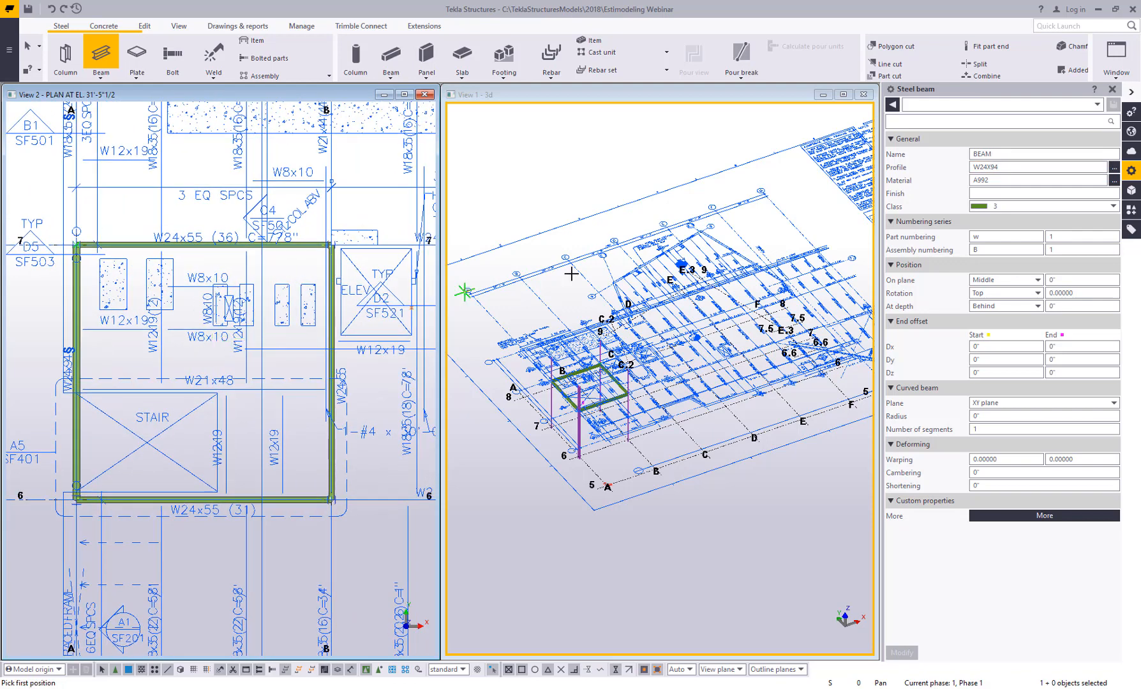
double_click(1017, 167)
text(W21X48)
scroll(303, 420, up, 4)
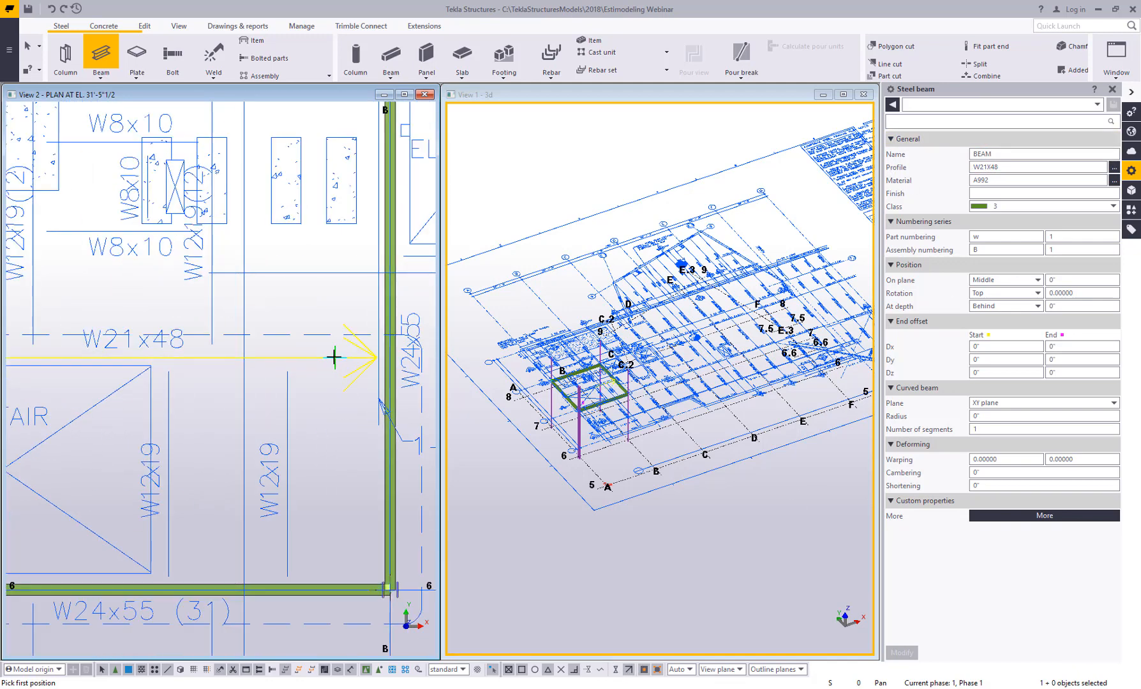
Step: Set the profile to W12X19 and trace the first vertical W12x19 line above the W21X48 and the short horizontal one beside it
scroll(360, 472, down, 2)
double_click(1004, 166)
text(W12X19)
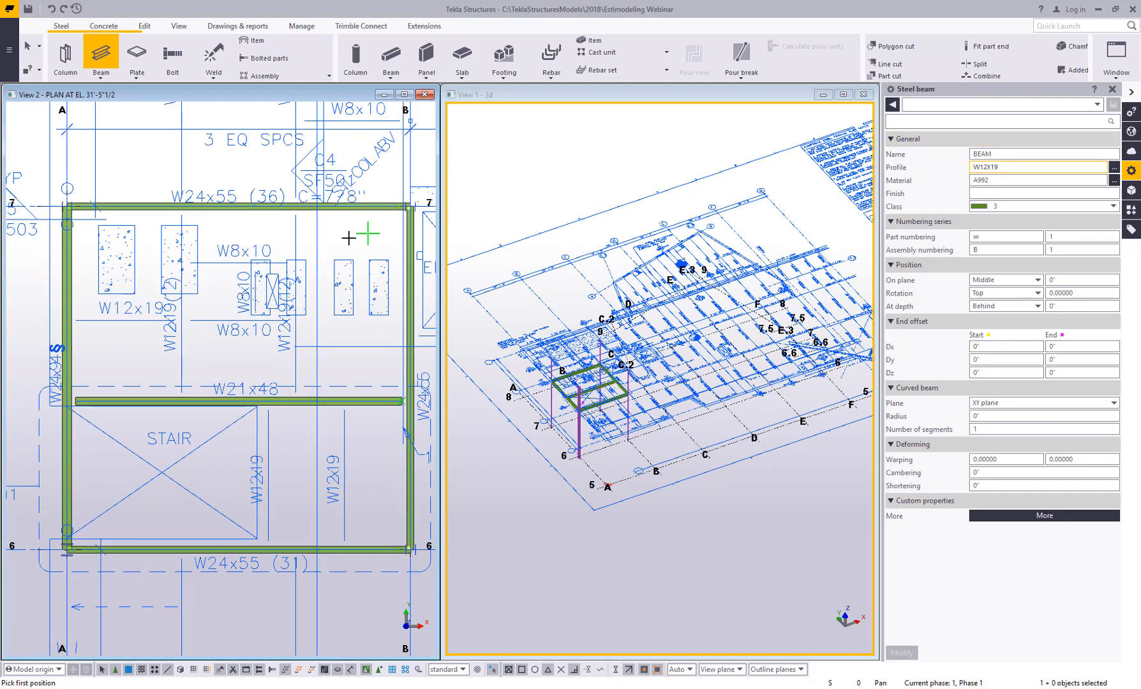
middle_drag(210, 292, 255, 296)
scroll(245, 288, up, 4)
click(216, 178)
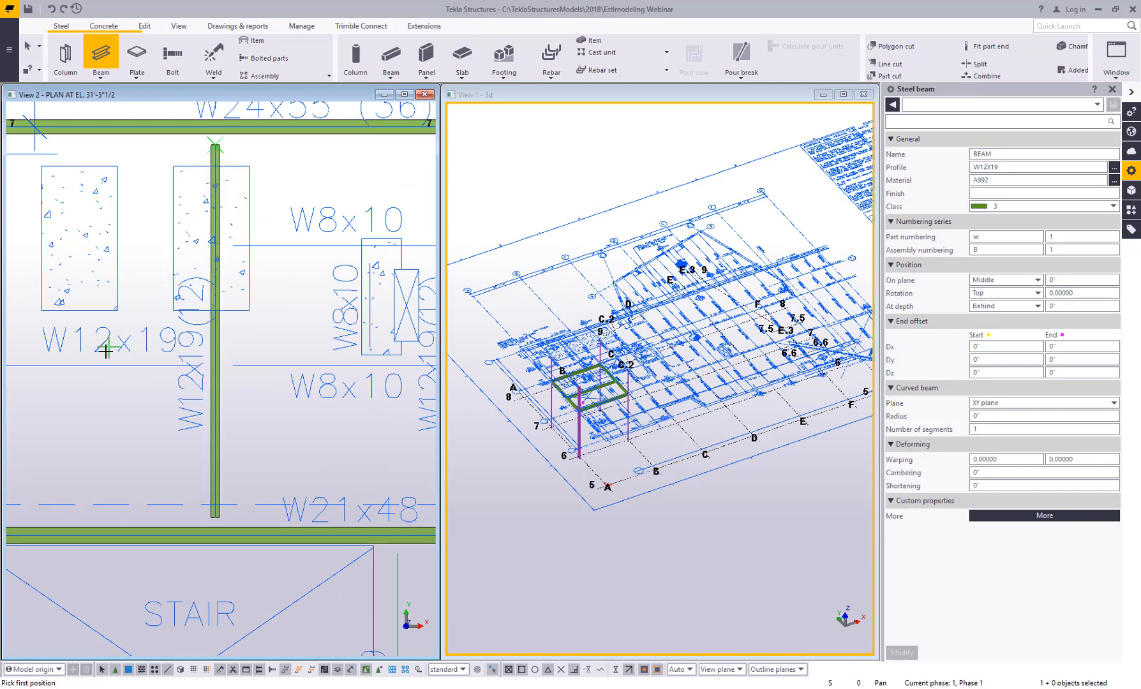
middle_drag(110, 345, 199, 338)
click(237, 361)
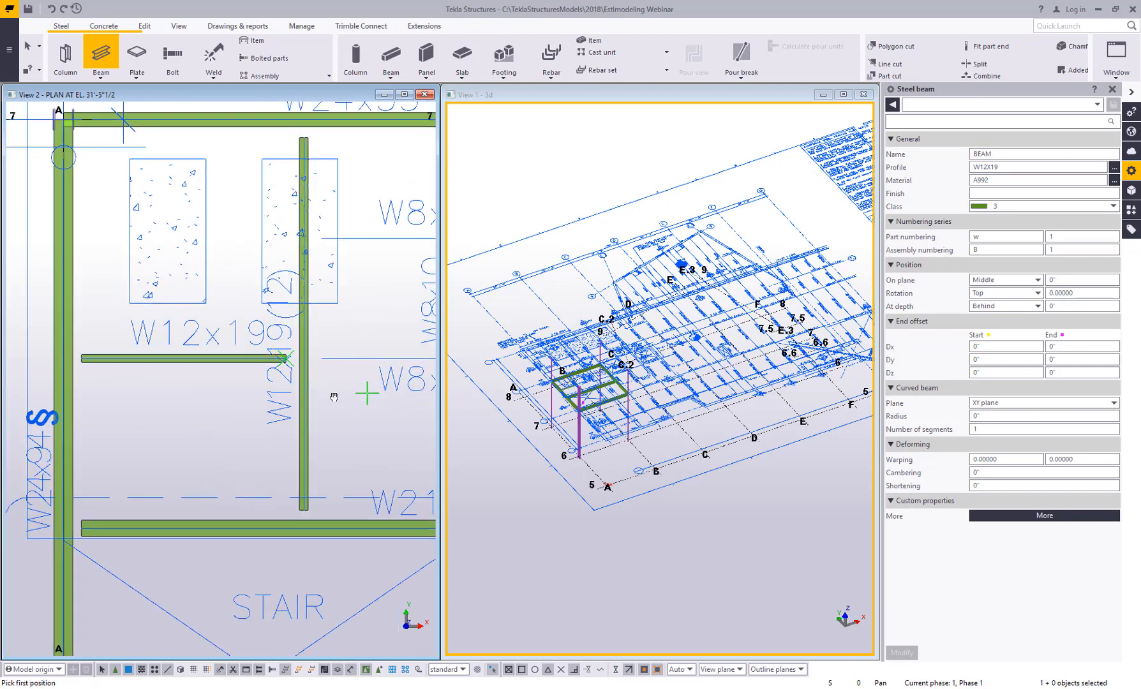
Step: Place W12X19 beams on the second vertical line above the W21X48 and on the two lines beside the stair
middle_drag(368, 393, 238, 387)
click(337, 181)
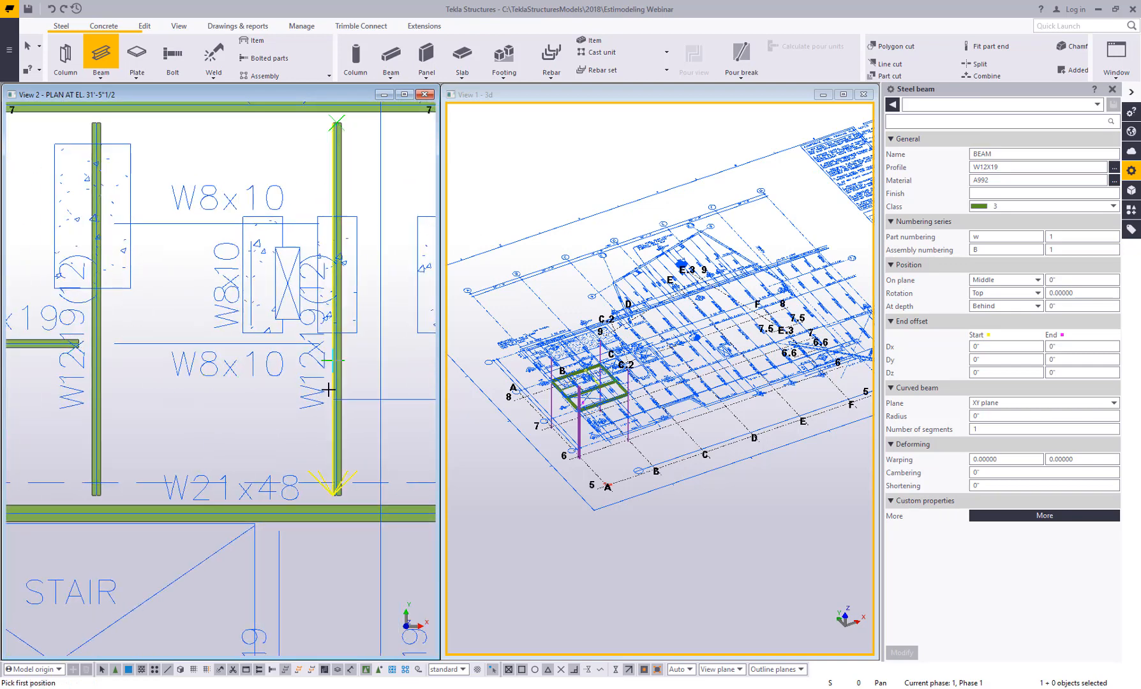
scroll(319, 349, down, 4)
scroll(319, 355, up, 2)
click(333, 376)
click(231, 365)
scroll(306, 412, down, 2)
Step: Set the beam profile to W8X10 and place beams on the two horizontal W8x10 lines between the W12X19 beams
double_click(983, 167)
text(W8X10)
scroll(224, 300, up, 5)
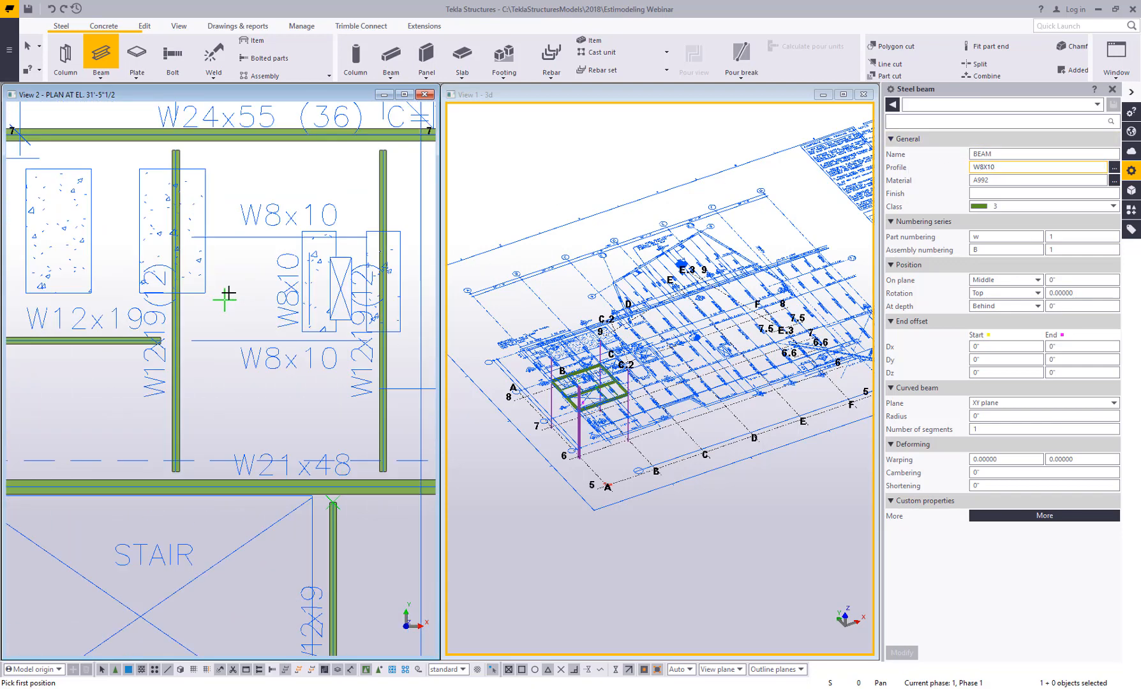
click(382, 232)
click(367, 397)
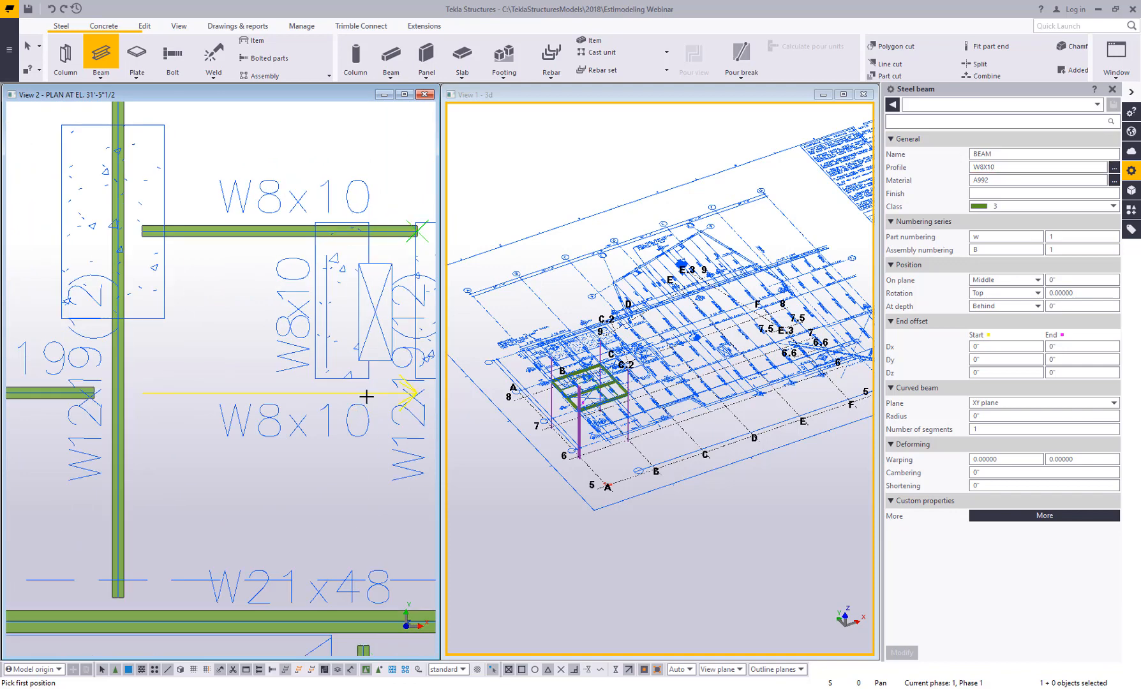
scroll(335, 468, down, 5)
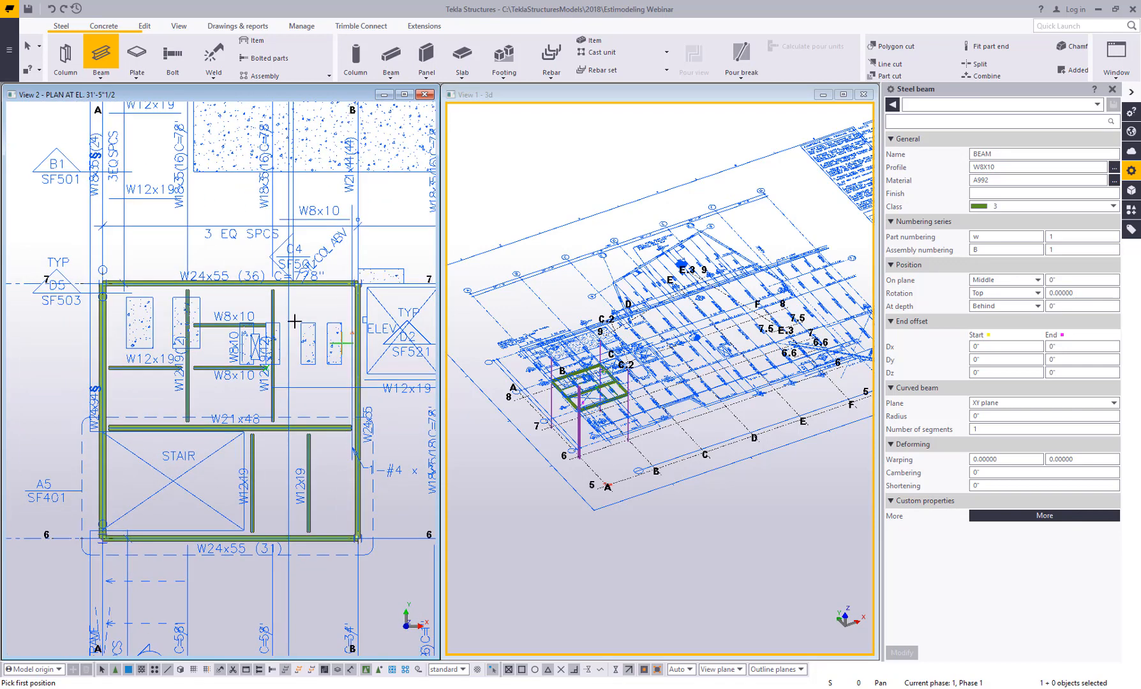
right_click(323, 341)
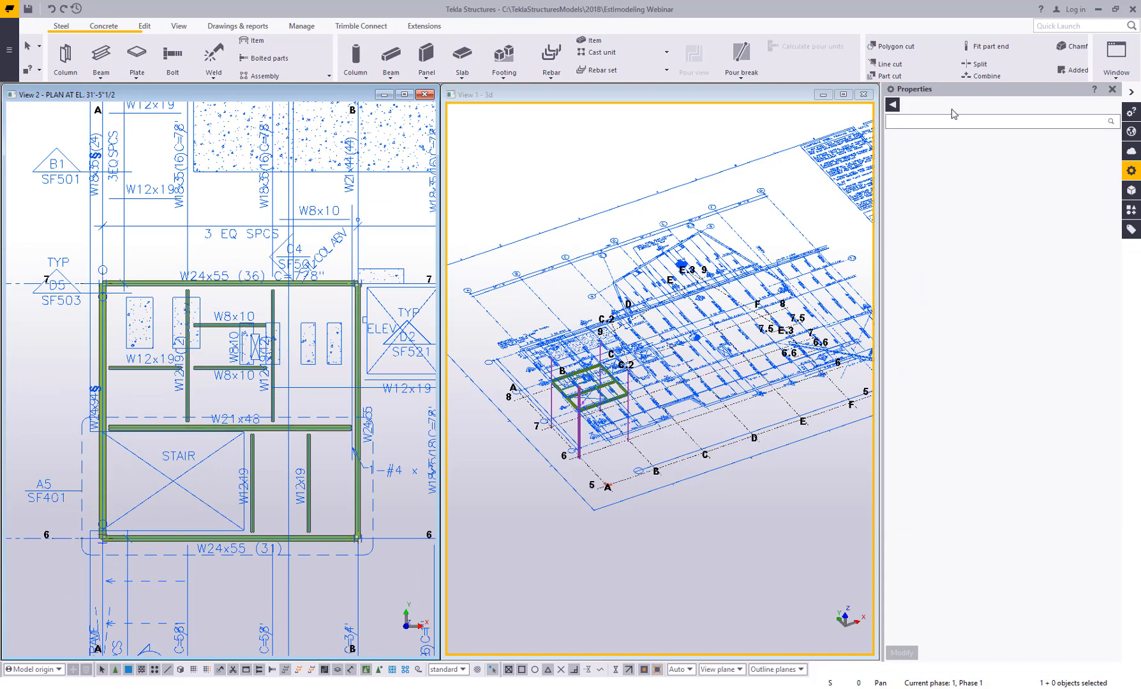
Step: Search the applications and components catalog for EXTEND
click(1113, 90)
click(1131, 210)
drag(948, 206, 892, 206)
click(929, 126)
text(EXTEND)
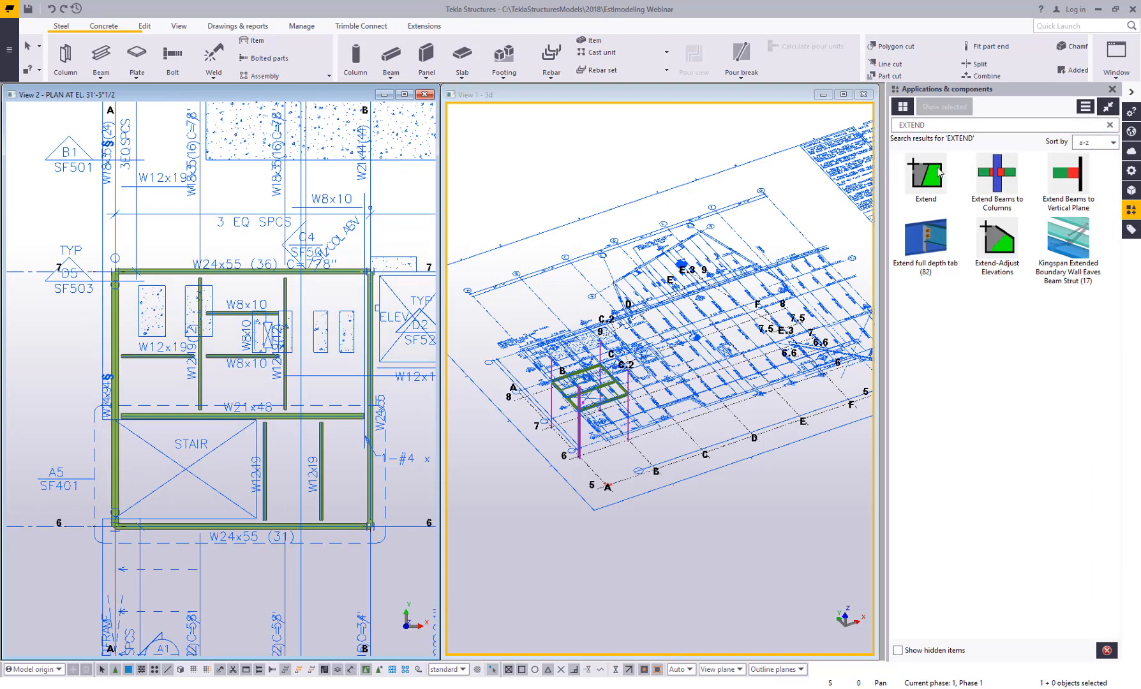
Step: Use Extend to bring both W8X10 beams and the short horizontal W12X19 beam to the first vertical W12X19 beam
click(940, 169)
click(199, 385)
drag(246, 379, 228, 282)
middle_click(220, 357)
scroll(191, 377, up, 2)
click(205, 386)
drag(181, 381, 166, 336)
middle_click(157, 383)
Step: Extend the W21X48 and short horizontal W12X19 to the grid A beam, and the vertical W12X19 beams on both sides to the W21X48
click(89, 400)
drag(148, 482, 125, 339)
click(339, 439)
drag(398, 468, 223, 472)
middle_click(238, 471)
click(259, 433)
drag(344, 405, 185, 394)
middle_click(185, 394)
Step: Extend the two W12X19 beams beside the stair to the grid 6 beam and the W21X48 to the grid B beam
click(355, 578)
drag(385, 561, 262, 543)
middle_click(294, 537)
middle_drag(385, 496, 294, 507)
click(345, 490)
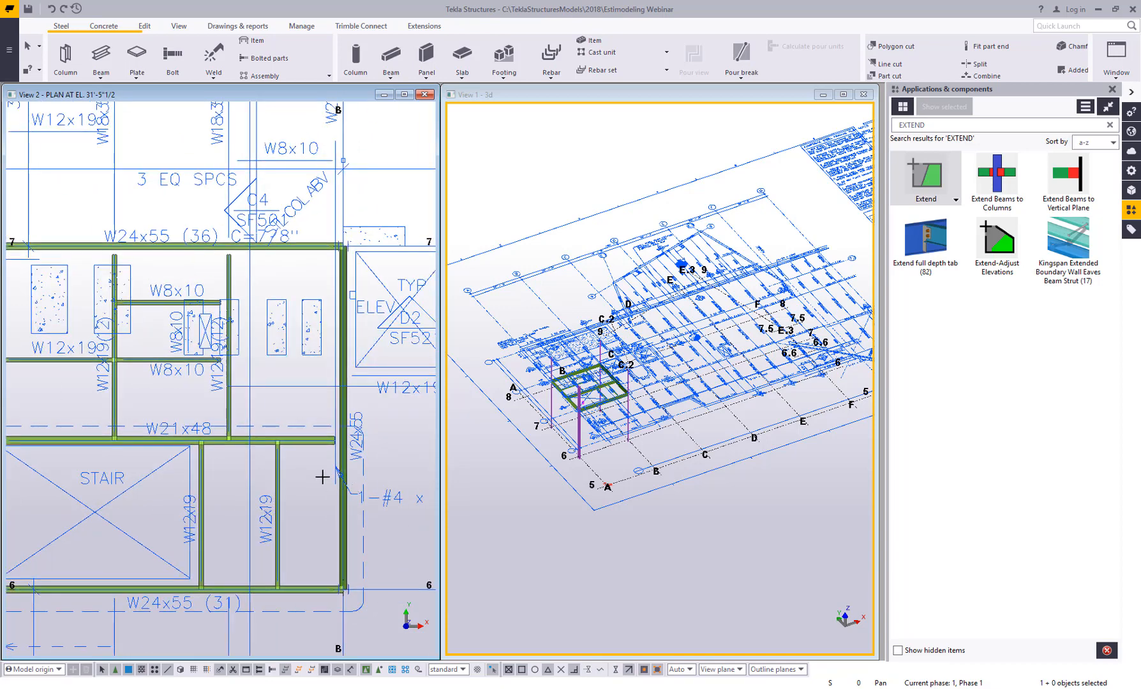
click(319, 441)
middle_click(297, 405)
Step: Extend the two vertical W12X19 beams to the grid 7 beam and both W8X10 beams to the second vertical W12X19
middle_drag(256, 329, 301, 377)
click(321, 305)
drag(287, 327, 136, 339)
middle_click(286, 377)
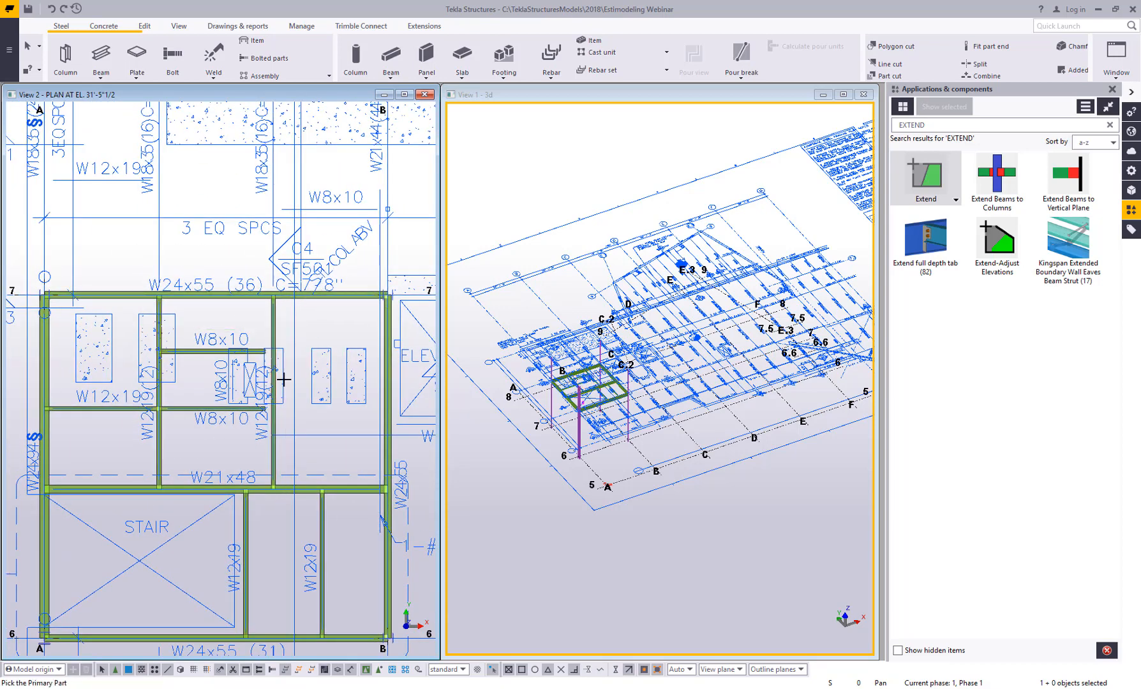
click(274, 388)
drag(243, 455, 223, 332)
middle_click(317, 361)
Step: Place a short vertical W8X10 beam on the W8x10 line between the two horizontal W8X10 beams
scroll(223, 357, up, 3)
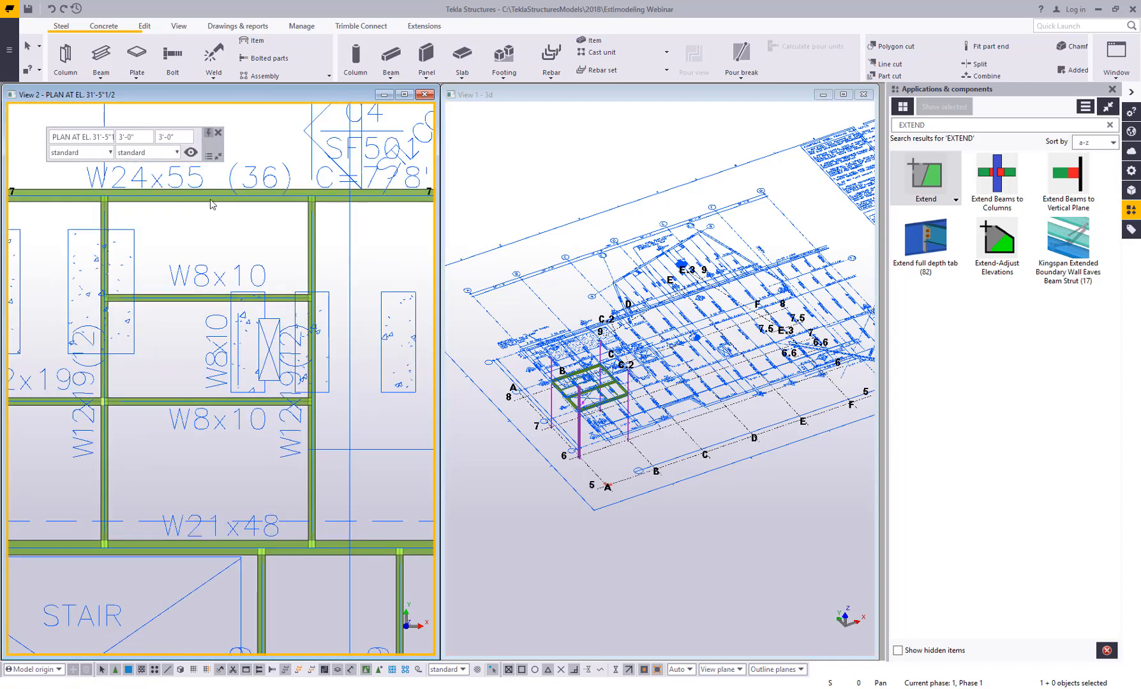
click(101, 53)
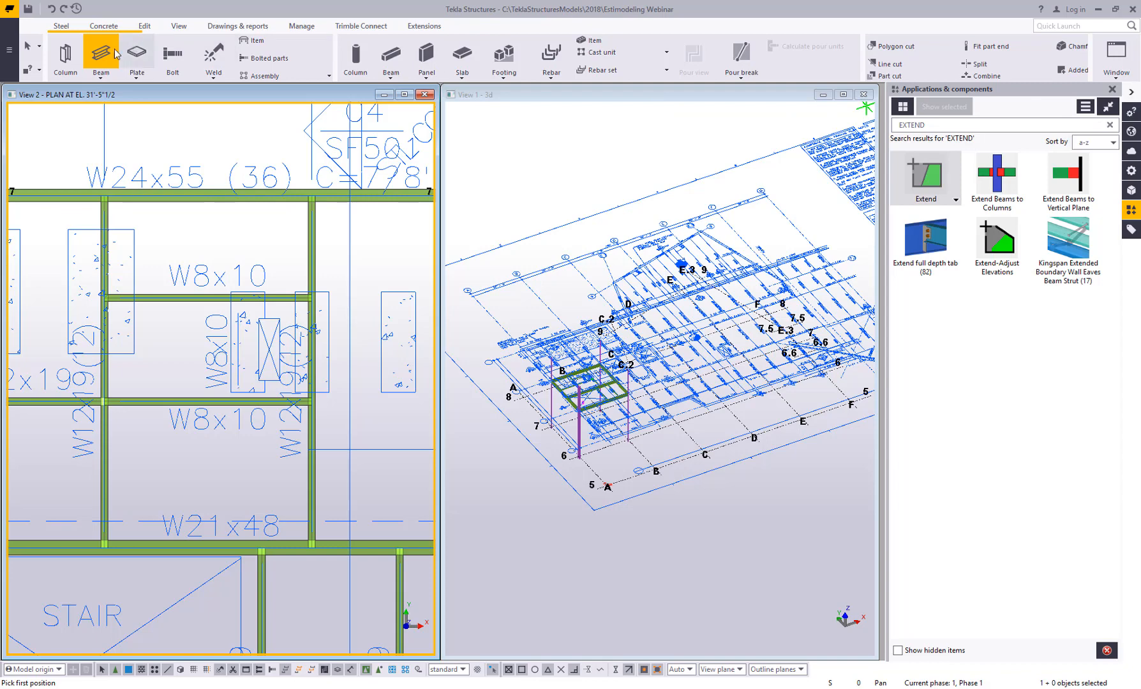
double_click(94, 53)
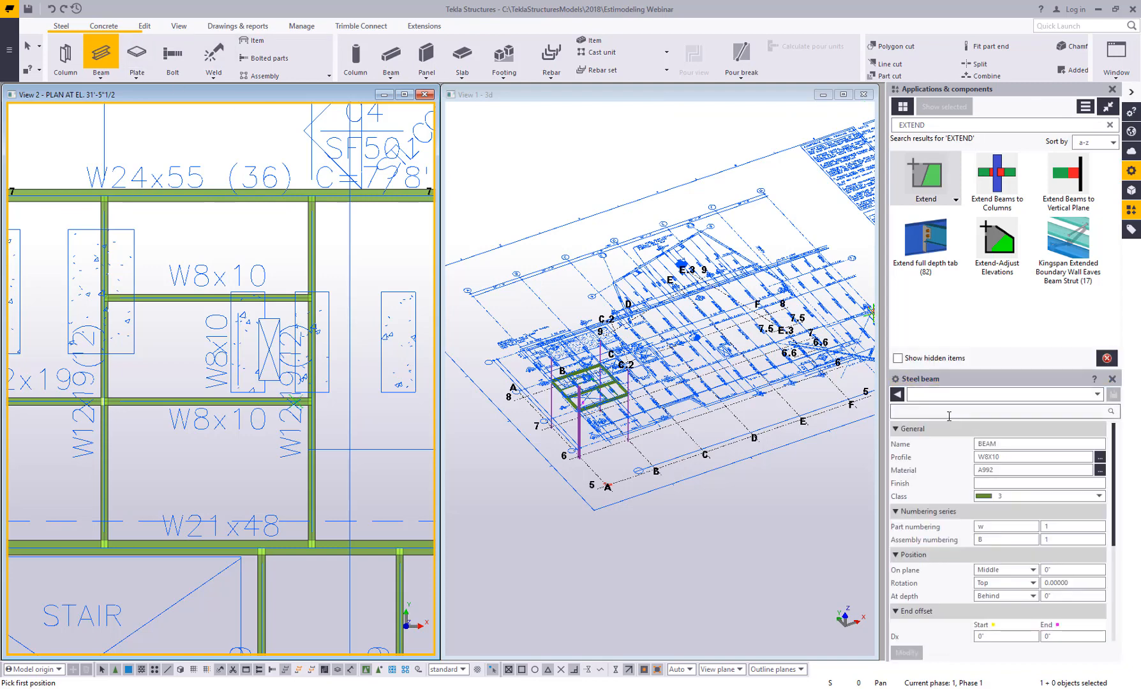
click(1005, 454)
scroll(246, 333, up, 3)
click(249, 333)
scroll(315, 363, down, 3)
key(Escape)
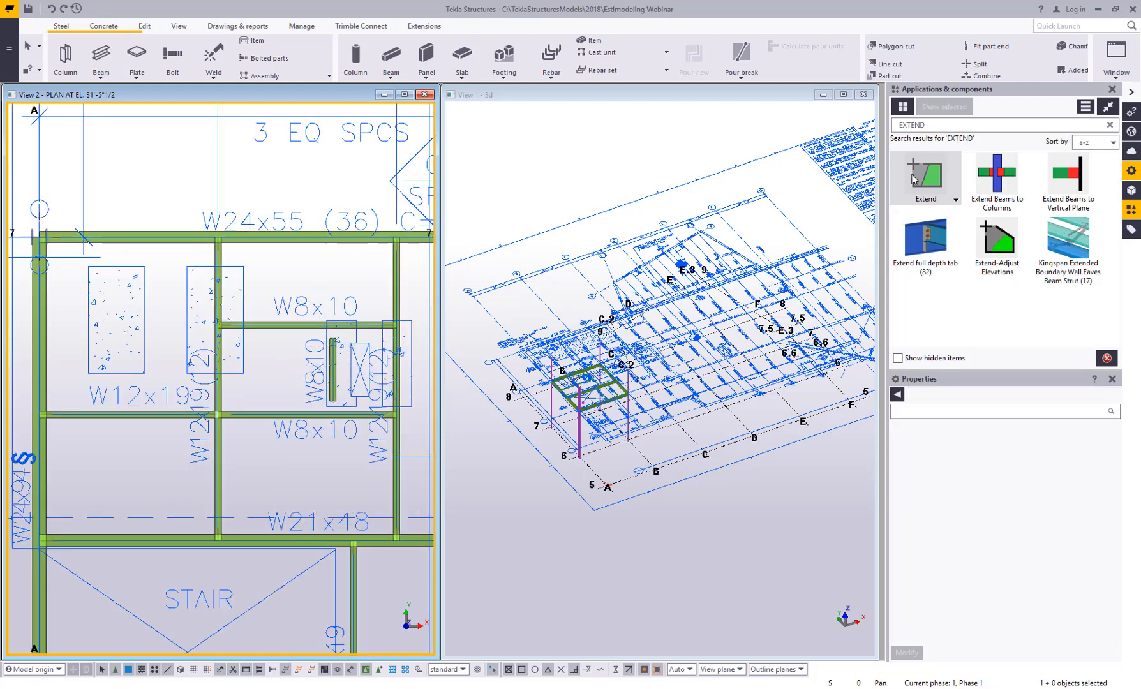
Step: Extend the short vertical W8X10 beam to the horizontal W8X10 beams at both of its ends
click(951, 175)
click(292, 325)
click(333, 357)
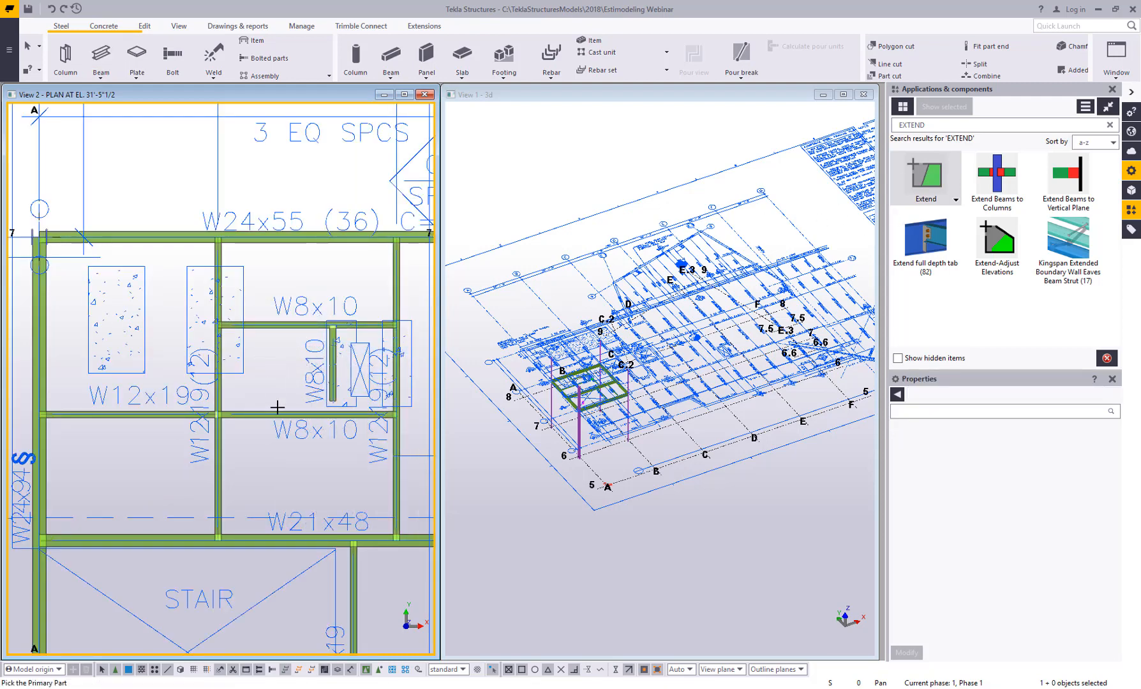
click(327, 414)
click(332, 391)
middle_click(340, 365)
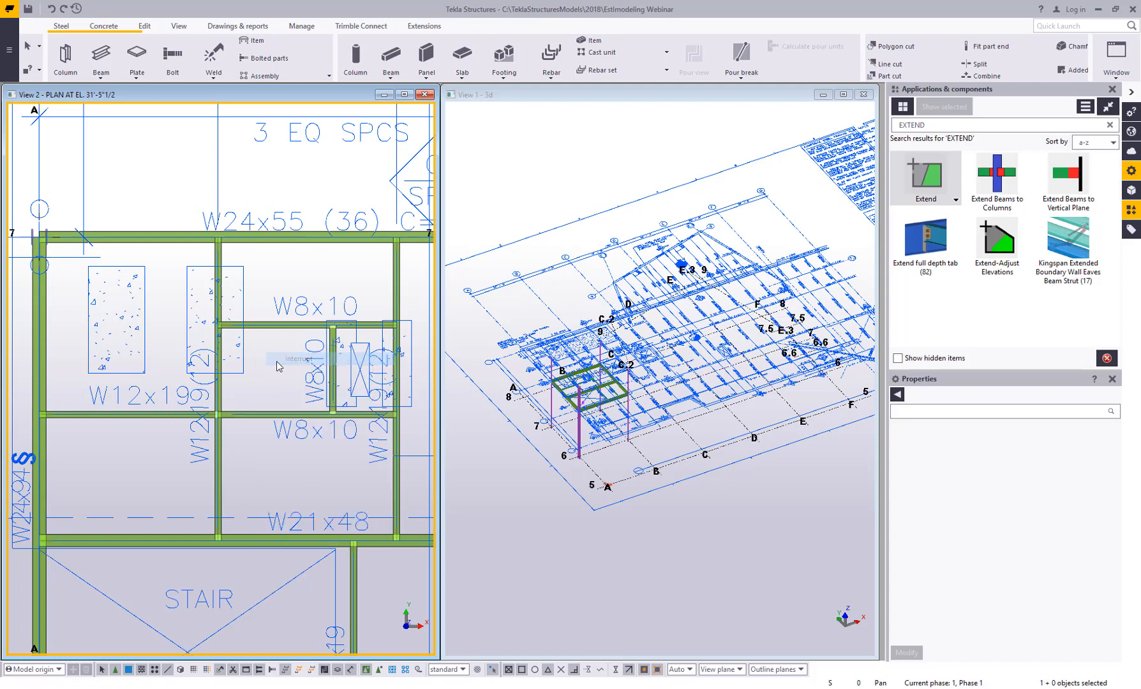
Step: Close the plan view and bring the framed bay A-B/6-7 up close in the 3D view
scroll(274, 345, down, 3)
scroll(277, 347, down, 1)
middle_drag(278, 347, 223, 334)
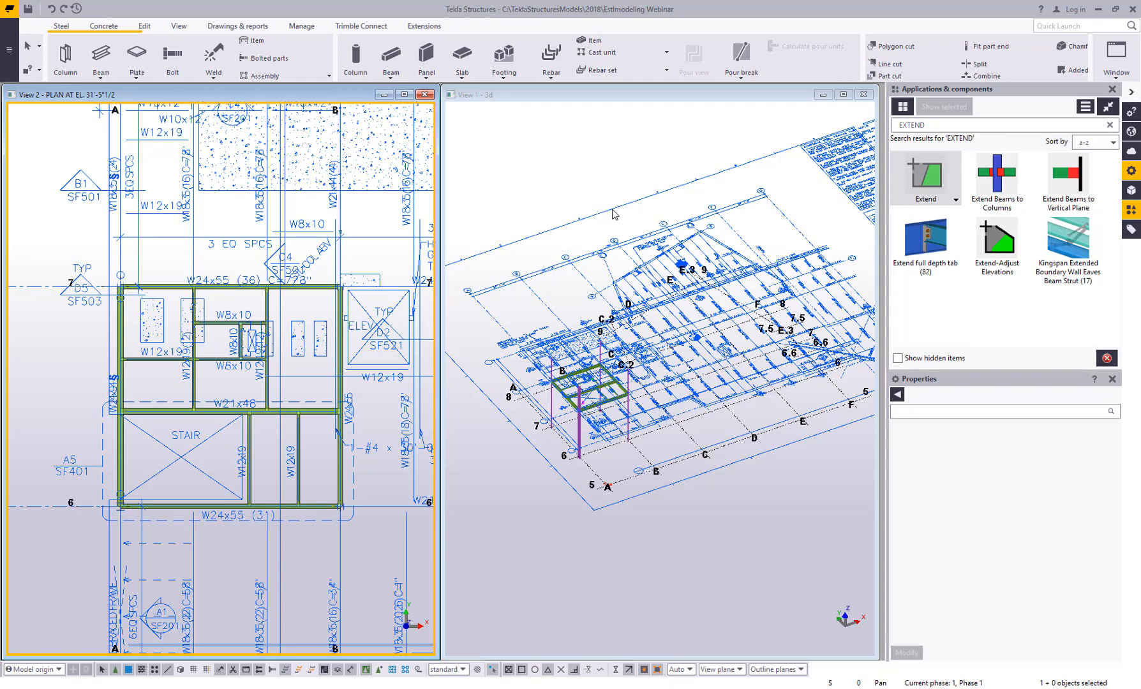
click(425, 94)
scroll(282, 395, up, 3)
scroll(295, 387, up, 3)
ctrl+middle_drag(307, 401, 379, 372)
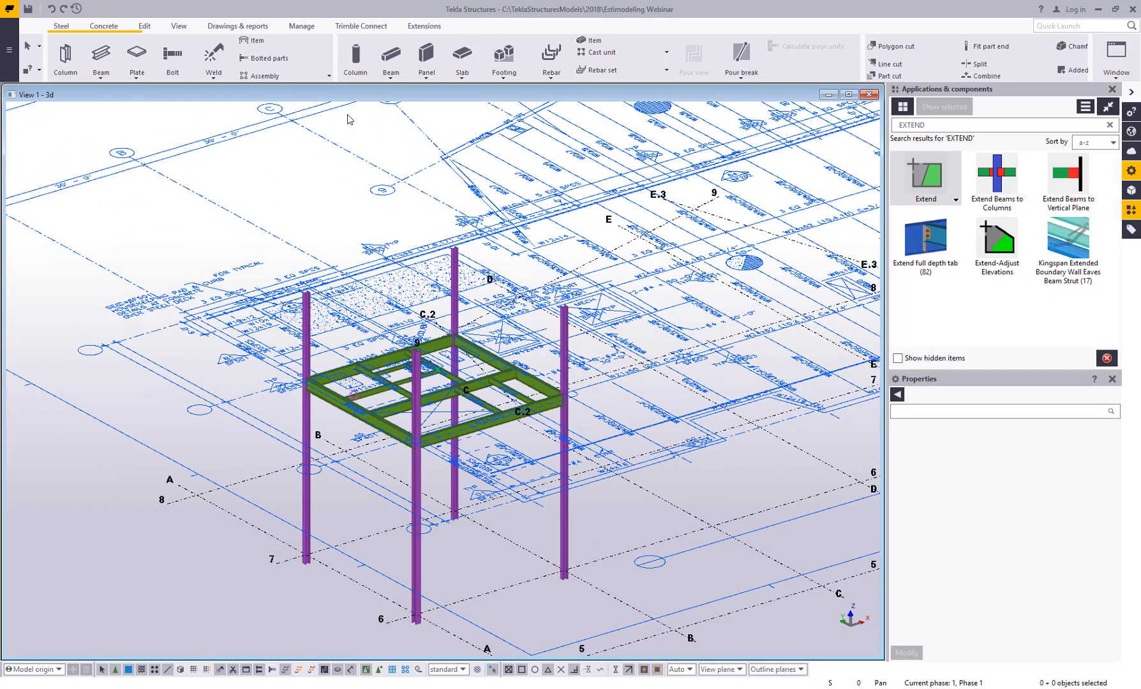
Step: Create the "+350 Material list.pdf" report from all objects, review it as a full page, and close it
click(217, 26)
click(276, 58)
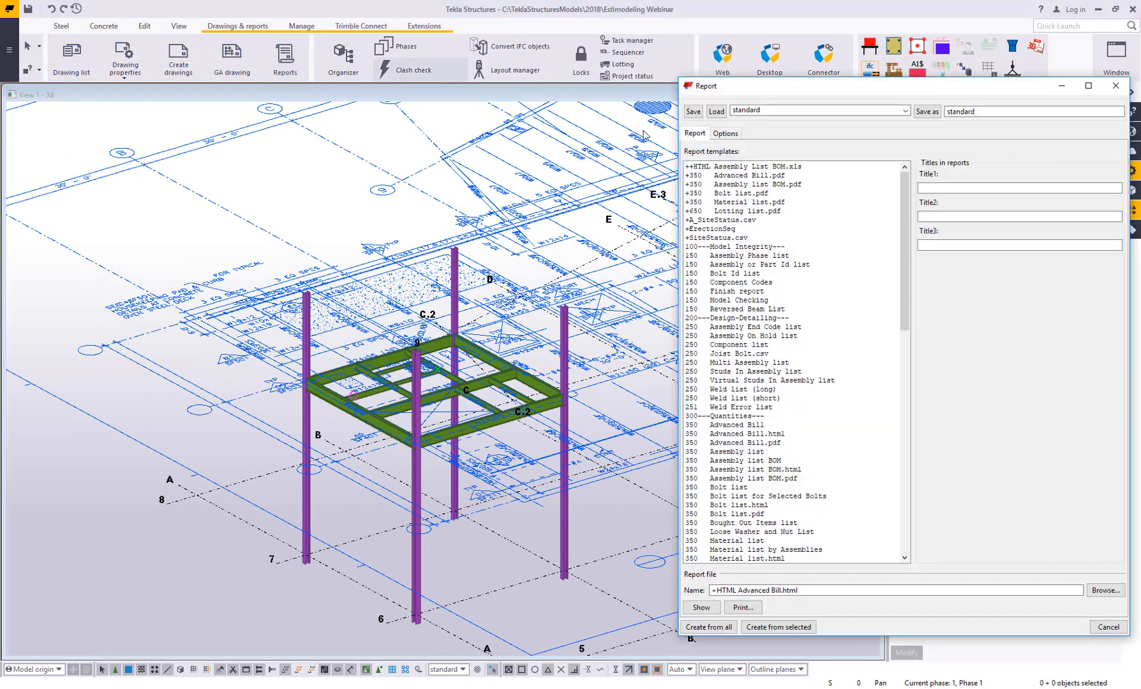
click(740, 202)
click(724, 630)
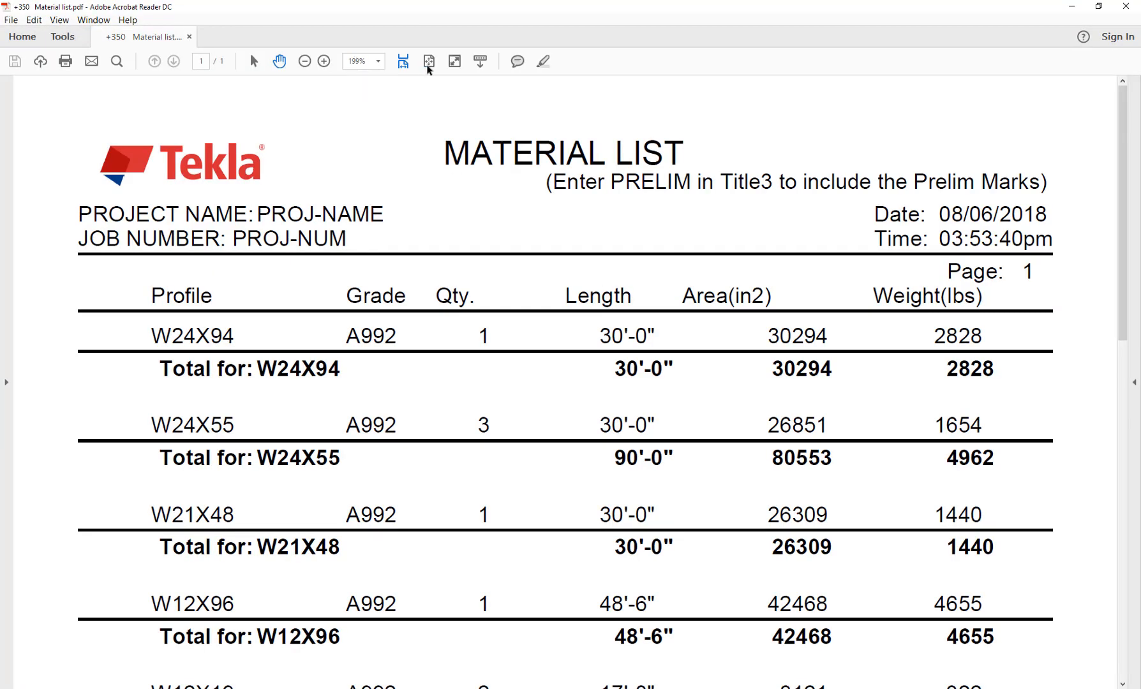
click(428, 64)
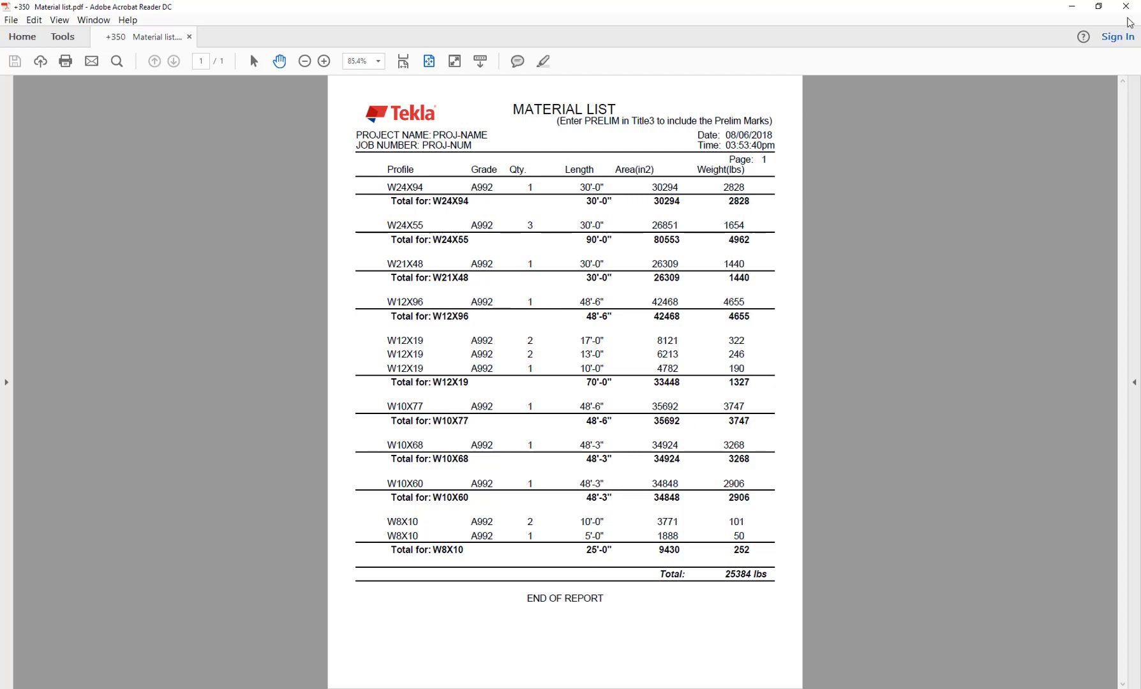
click(1131, 11)
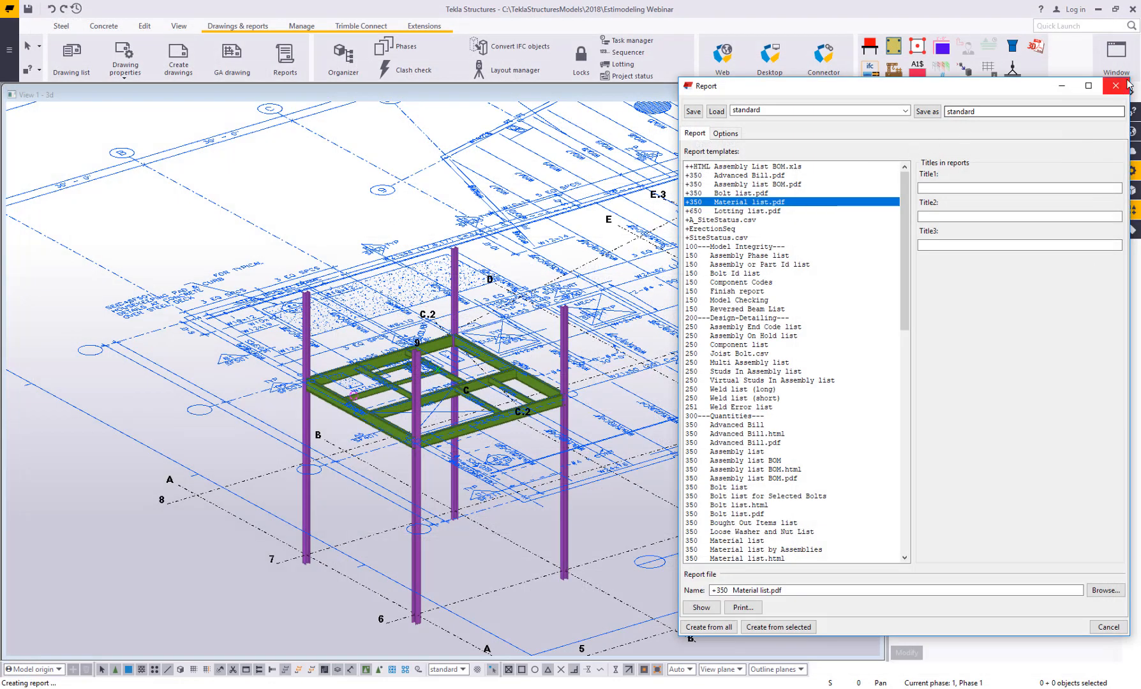
click(1119, 86)
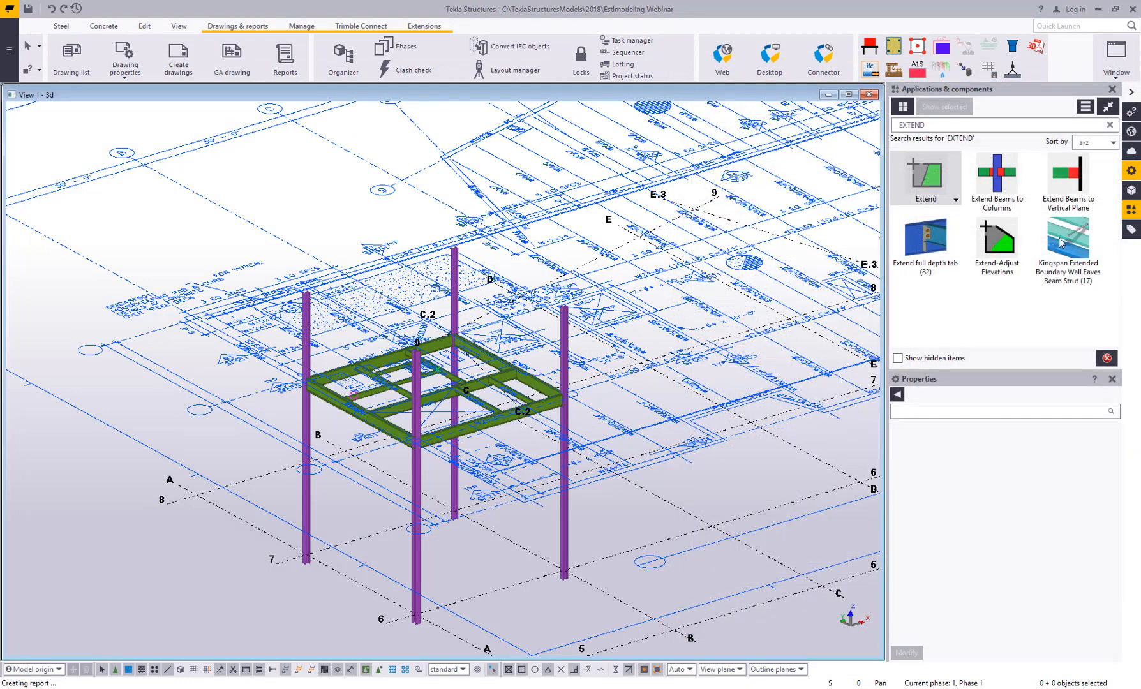
Step: Hide the Structural Drawings-5 reference model so the 3D view shows only the steel and grid
click(1113, 89)
click(1131, 190)
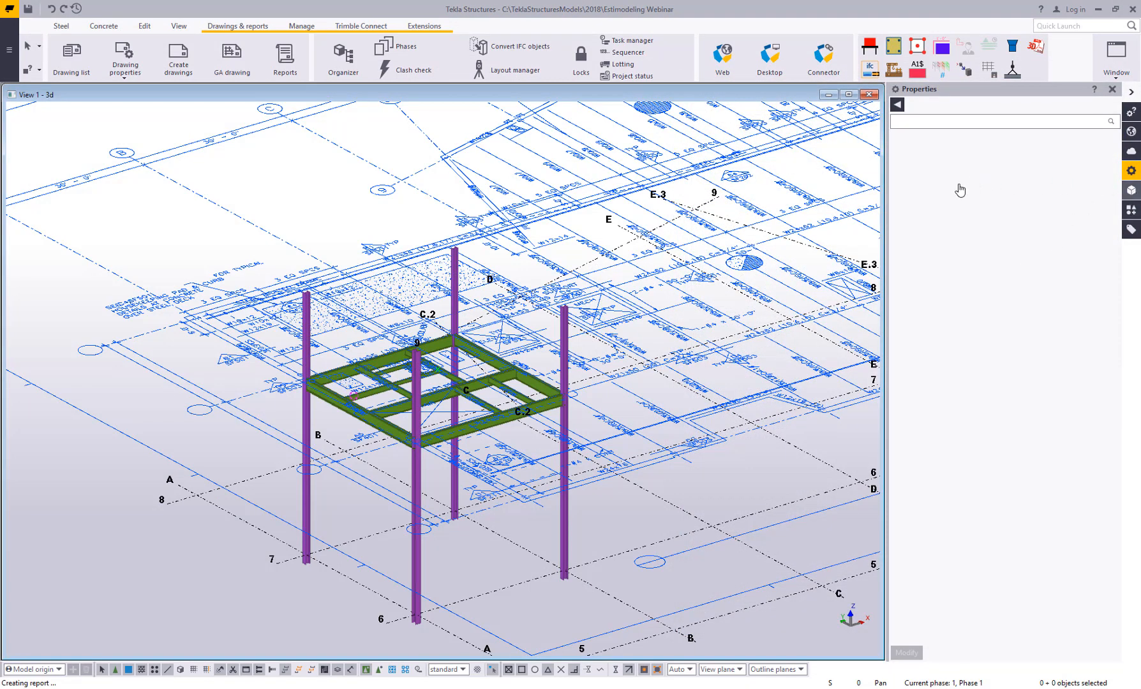
click(924, 457)
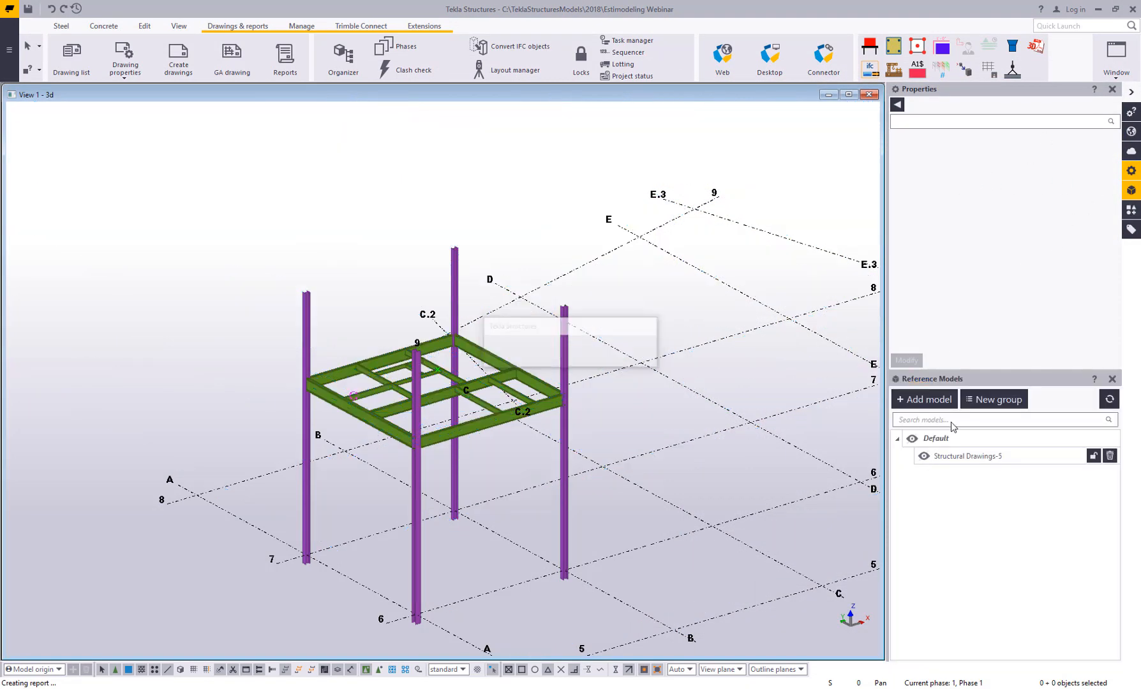
click(1113, 378)
middle_drag(656, 406, 473, 376)
scroll(604, 399, down, 3)
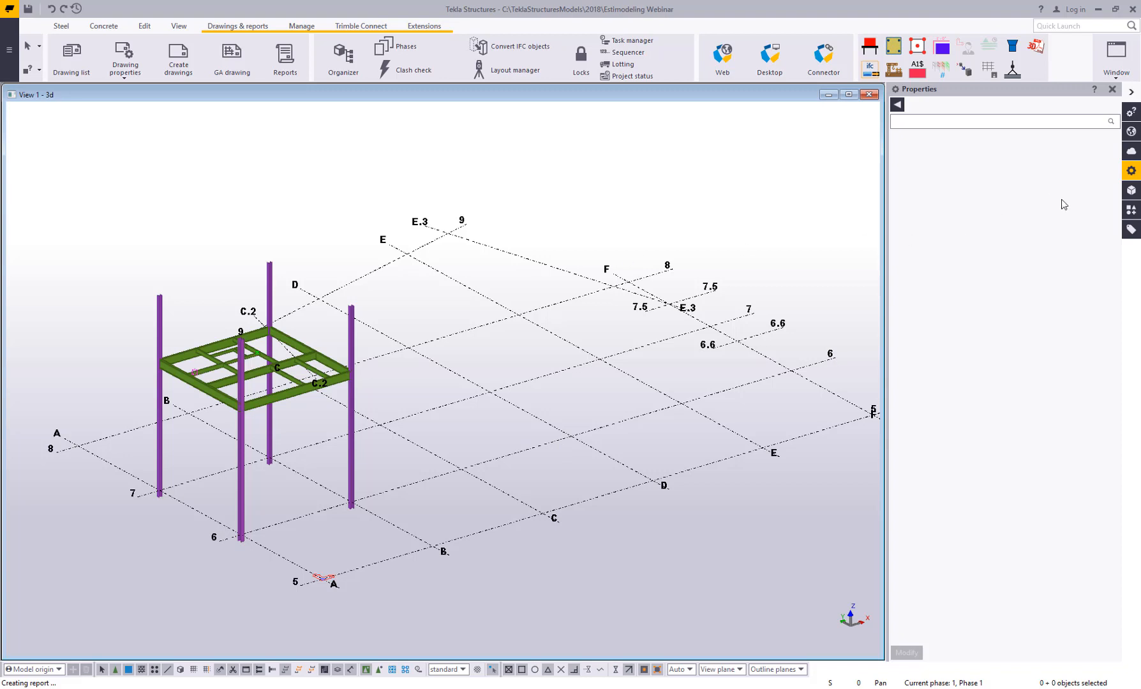
Step: Add Sample IFC.ifc as a reference model in the Default group, located by the model origin at scale 1:1.00
click(1131, 190)
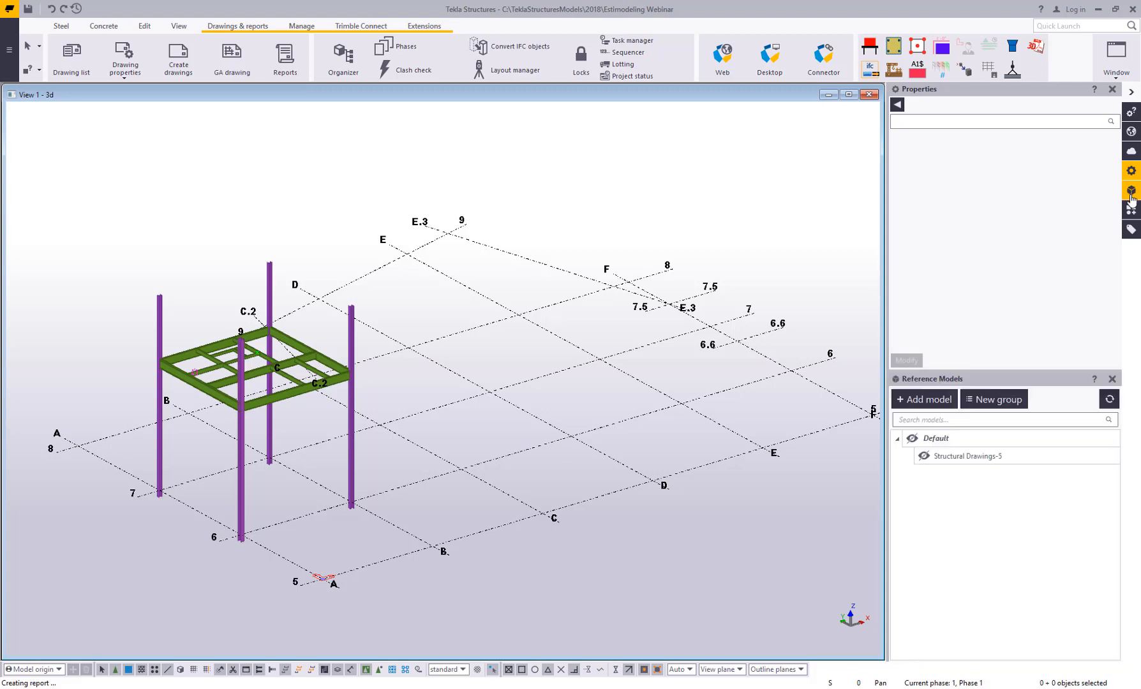
click(945, 403)
click(692, 293)
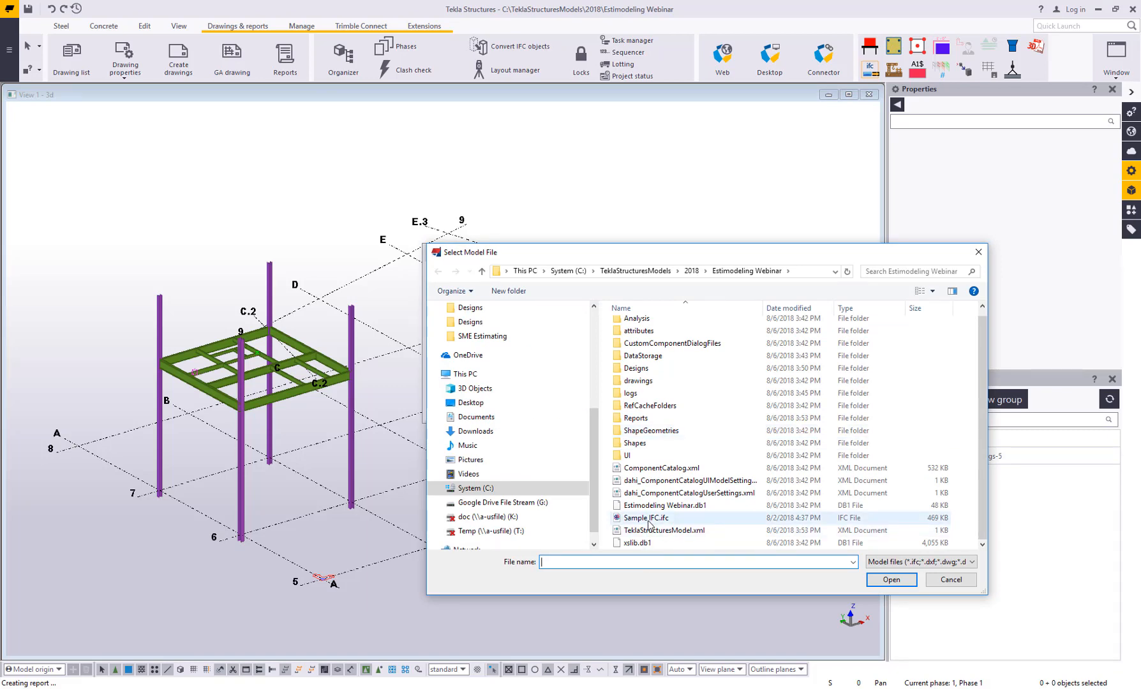
click(650, 520)
double_click(650, 520)
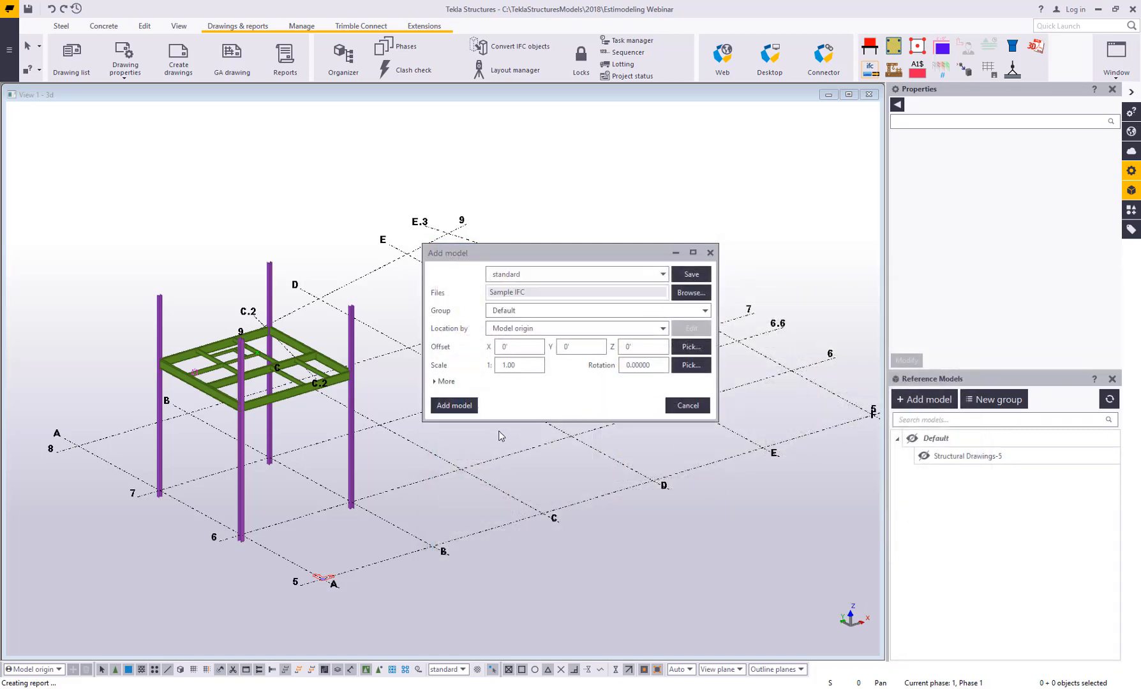
click(459, 407)
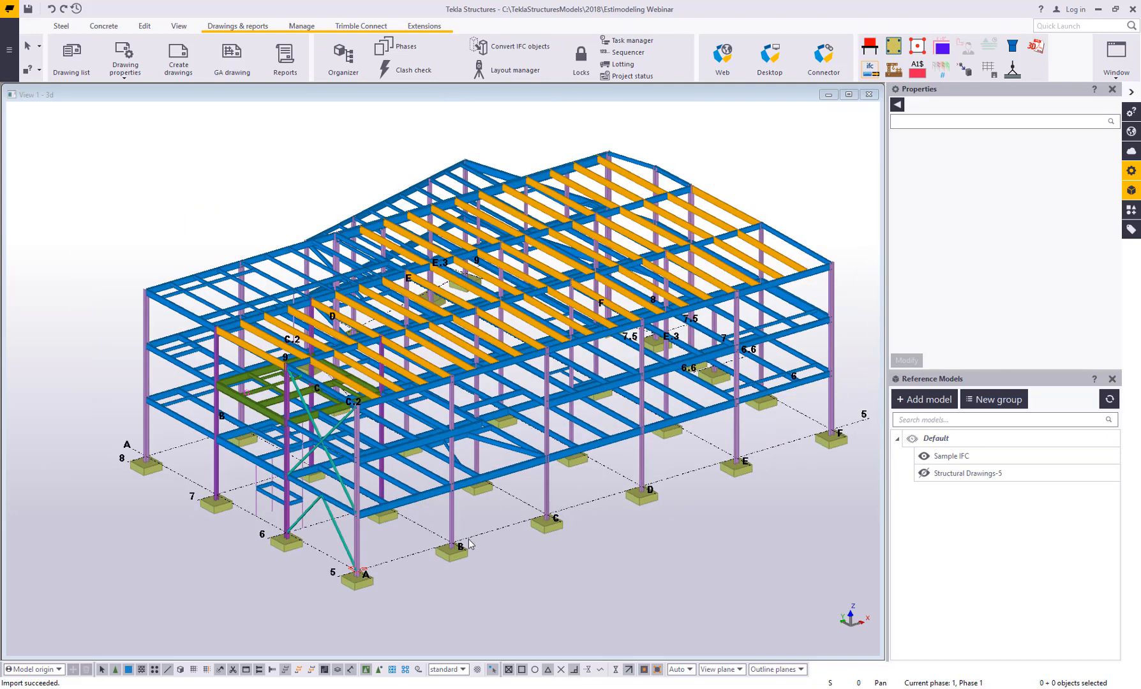
Step: Convert the Sample IFC reference model's objects to native parts, zoom to one W10X12 beam from the changes list, and close the list
click(180, 669)
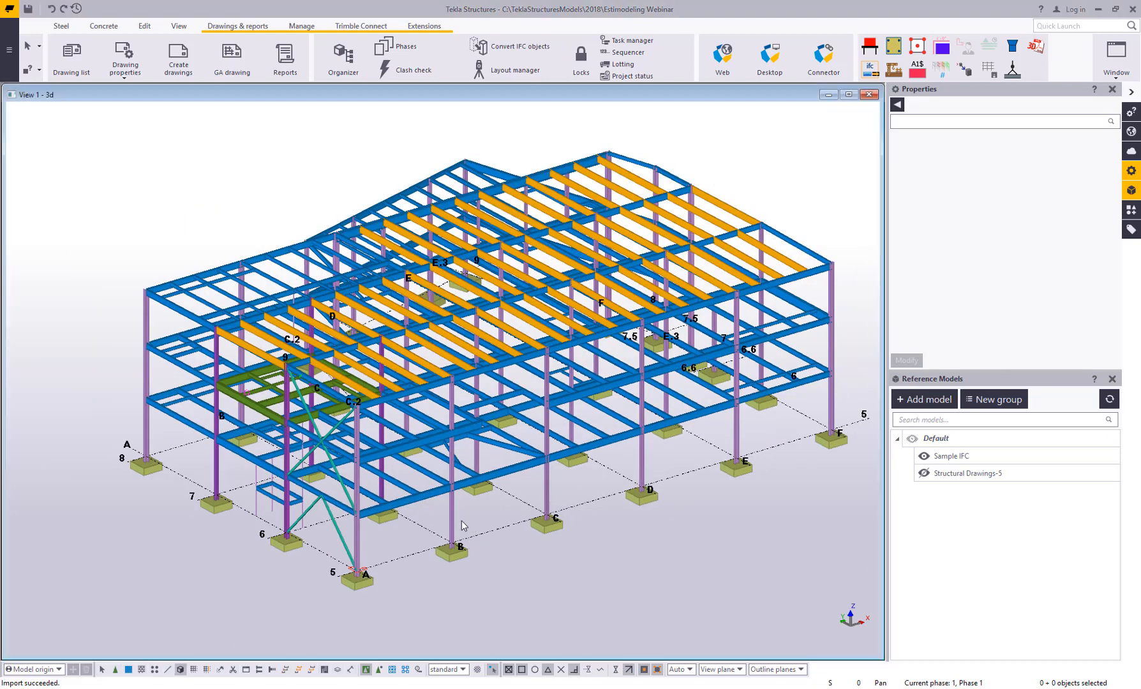
click(453, 526)
ctrl+middle_drag(518, 457, 625, 585)
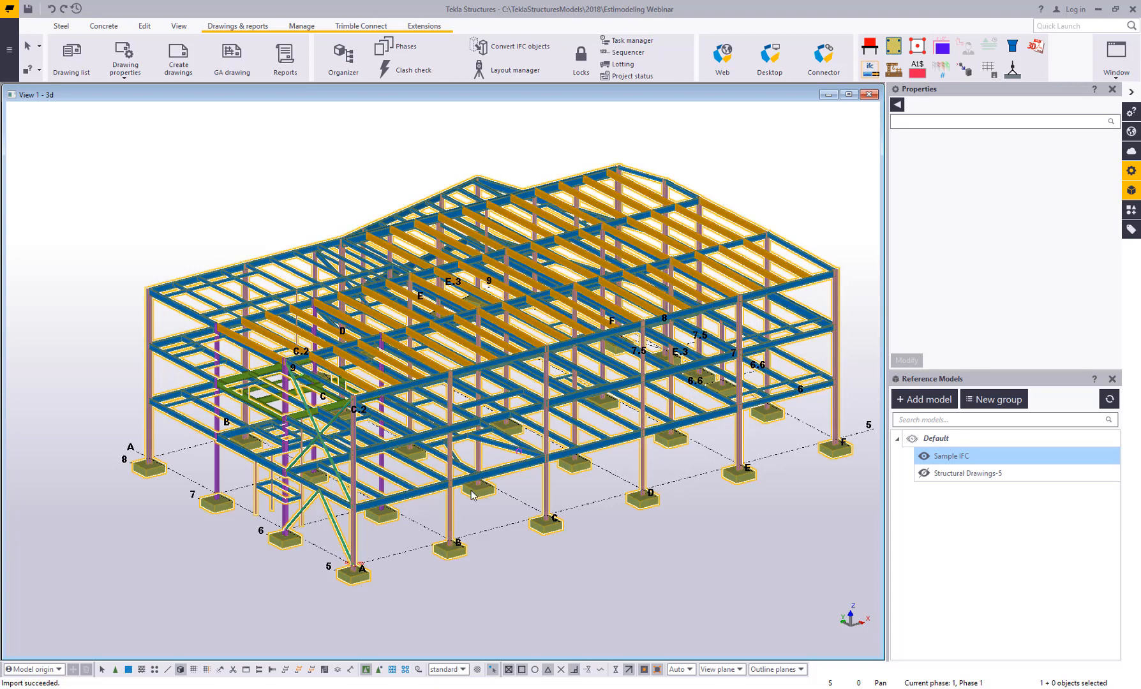
click(508, 53)
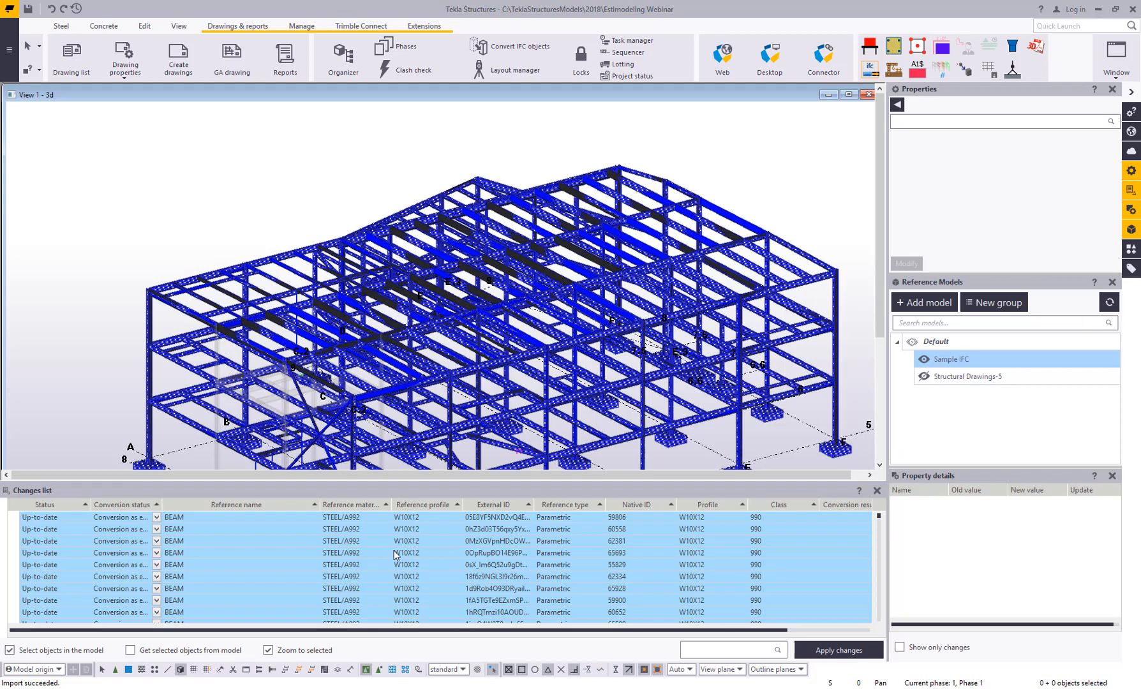
click(696, 553)
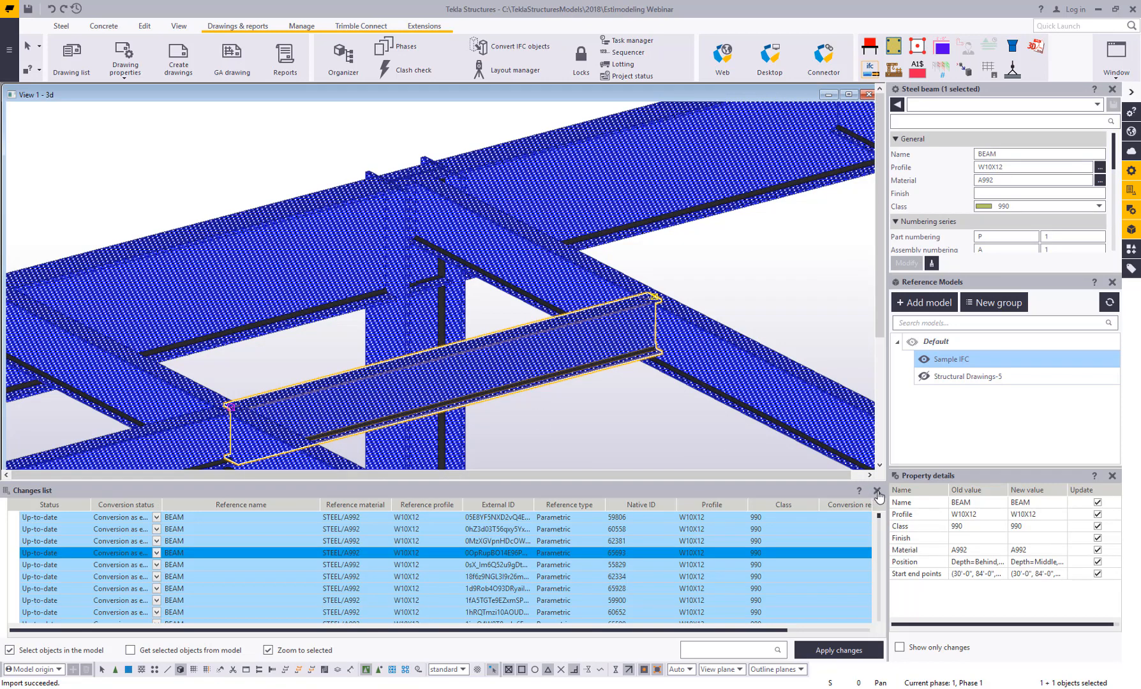
click(877, 491)
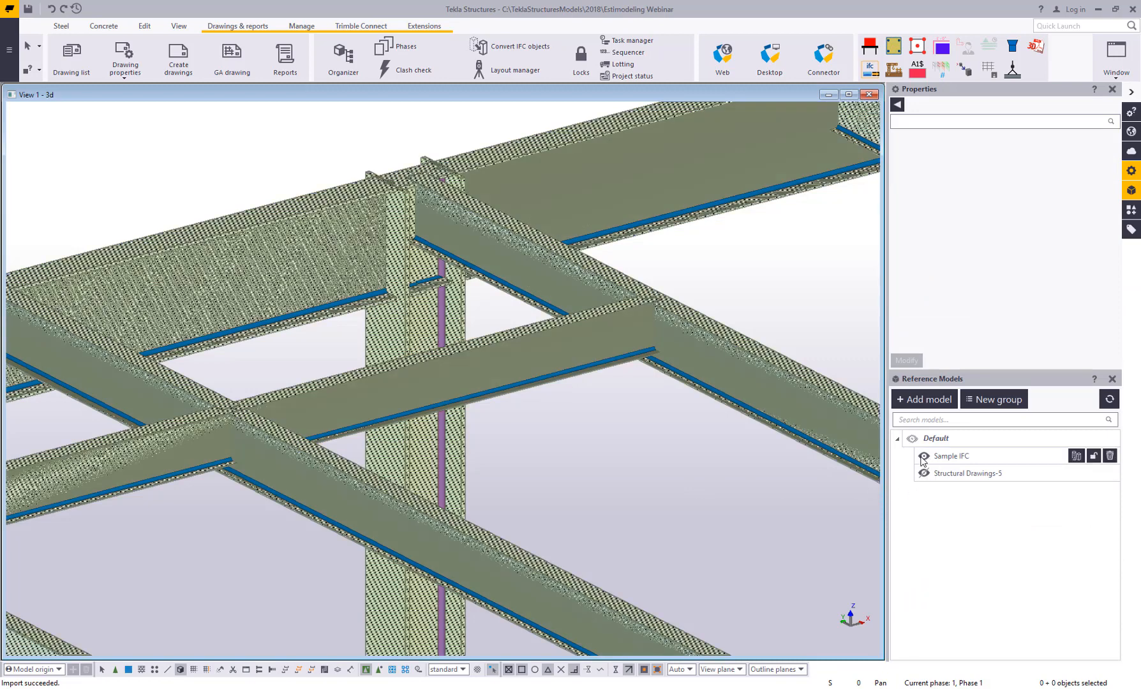
Step: Hide the Sample IFC reference model so only native parts show, and close the reference model and property panes
click(923, 457)
scroll(501, 385, down, 5)
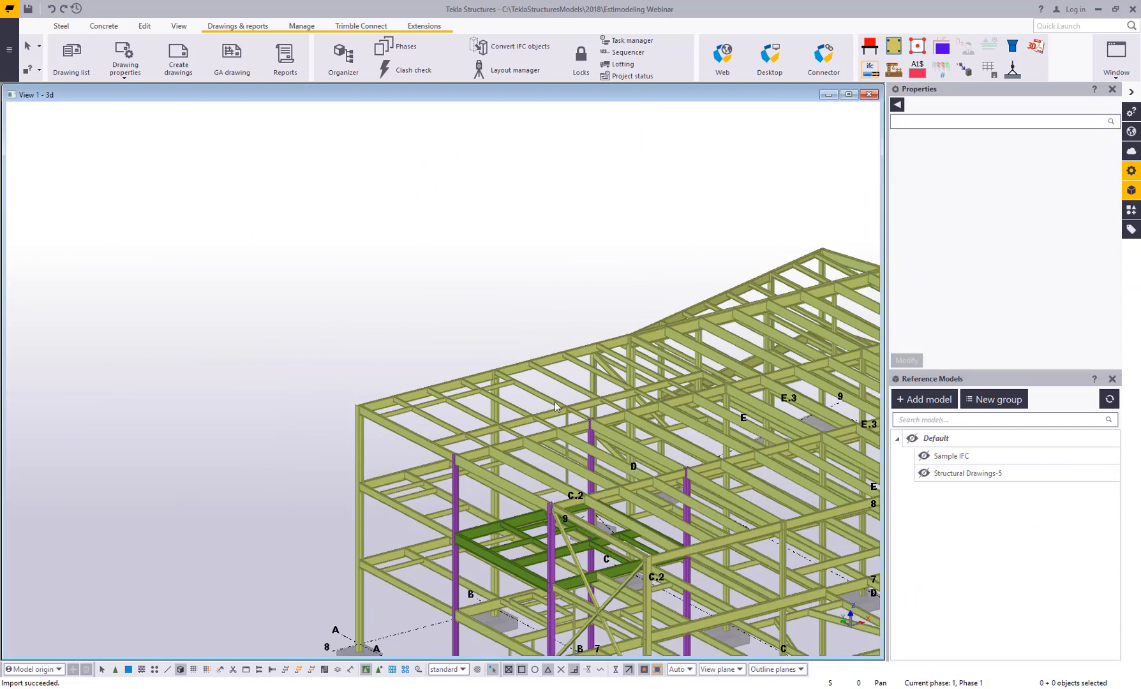
scroll(703, 421, down, 2)
middle_drag(767, 435, 432, 386)
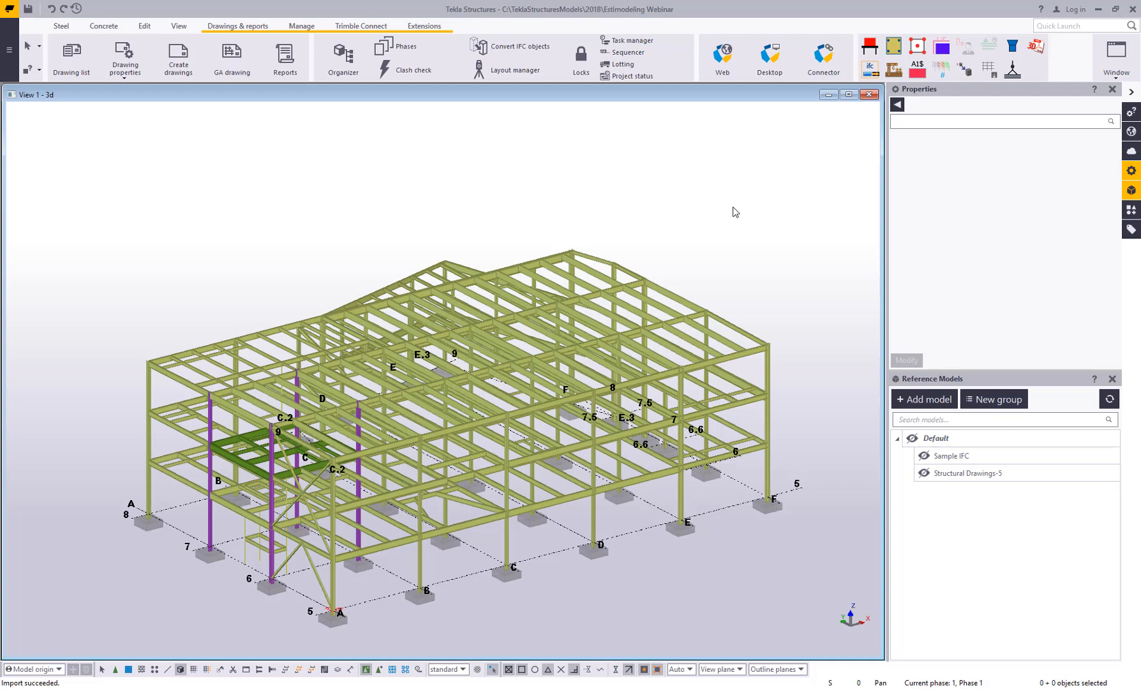
click(1112, 379)
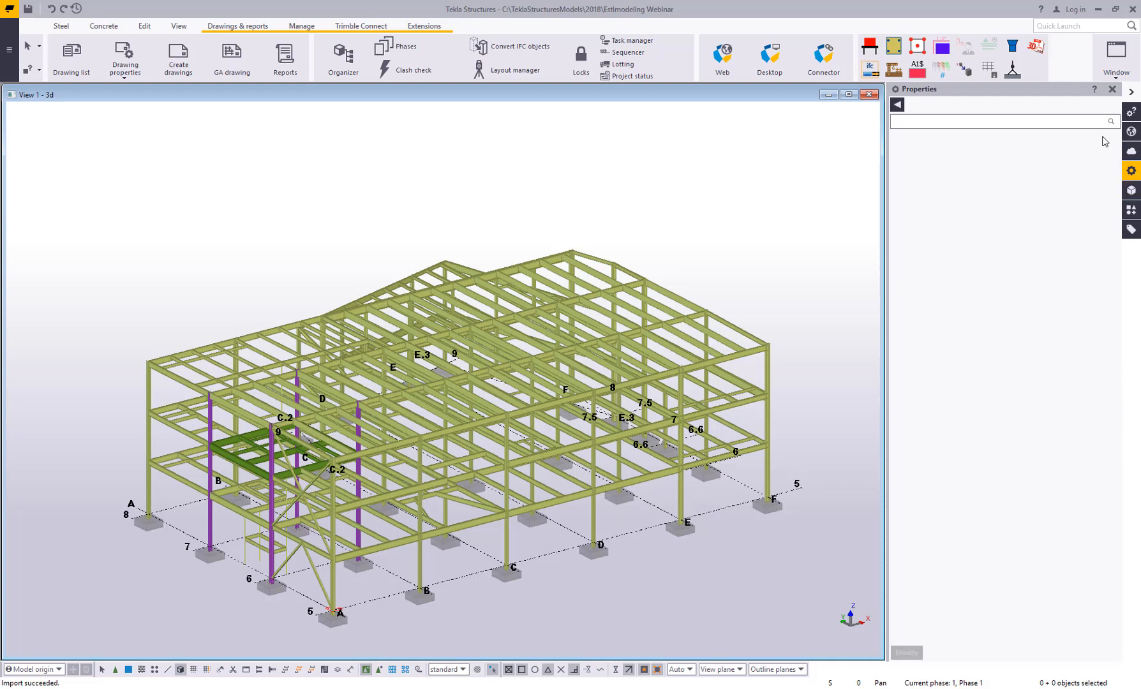
click(1114, 96)
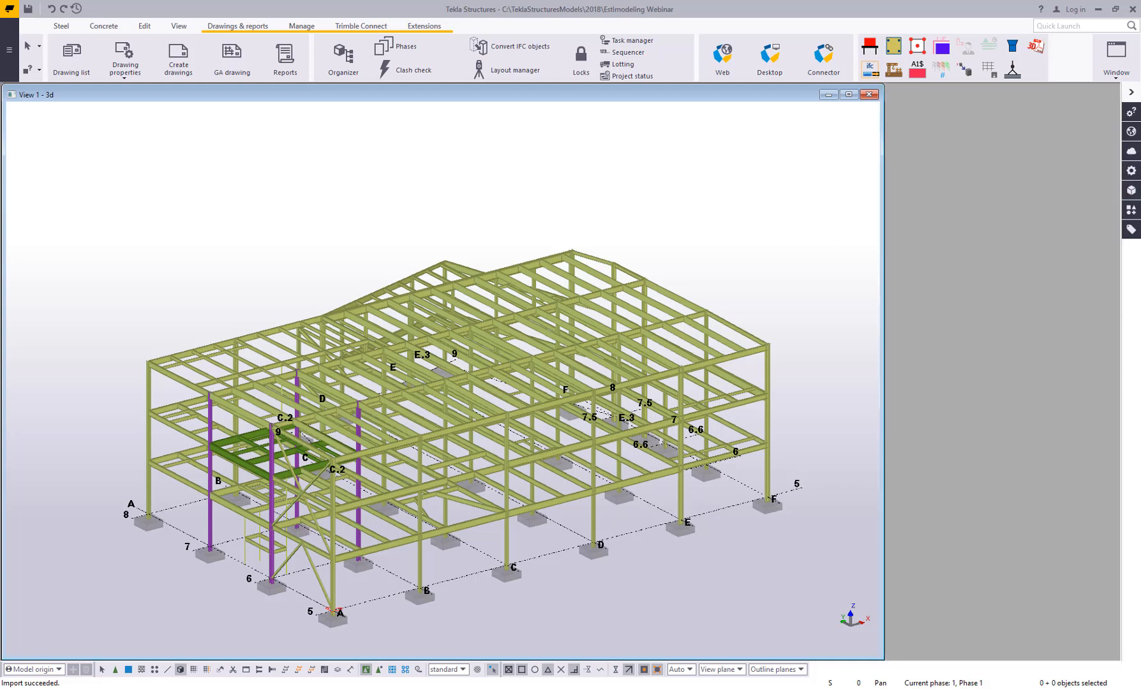
Step: Find component 141 and add a Clip angle (141) connection between the middle-level girder on grid 8 and its framing beam near column A-8
click(1131, 210)
click(1111, 125)
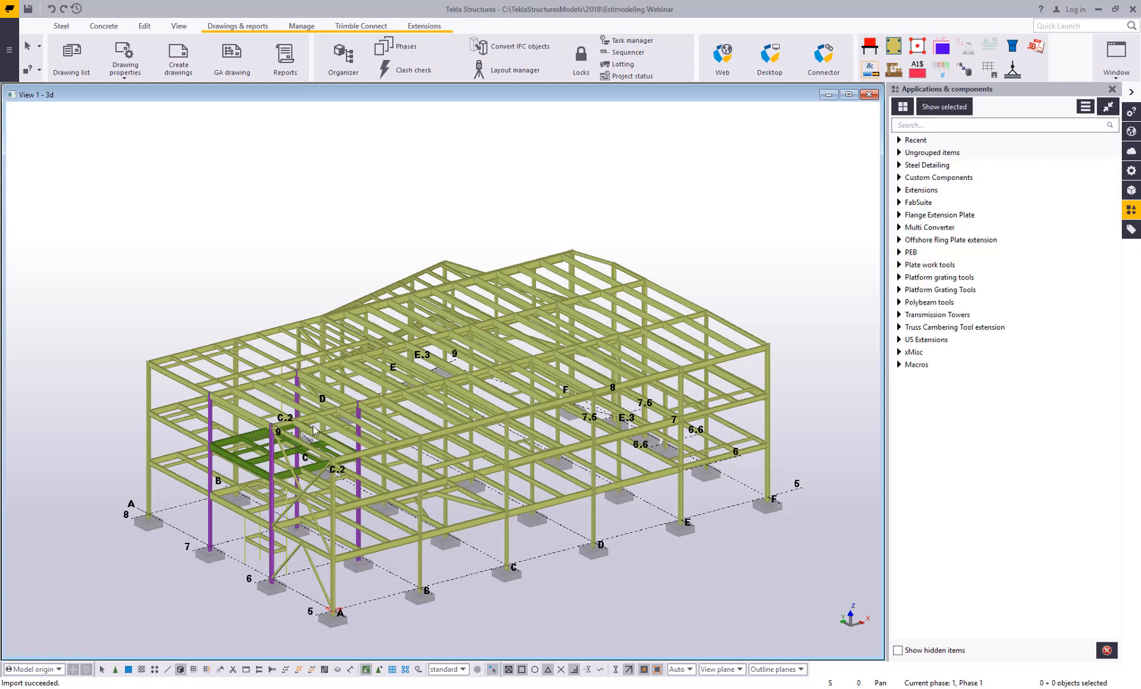
scroll(285, 432, up, 10)
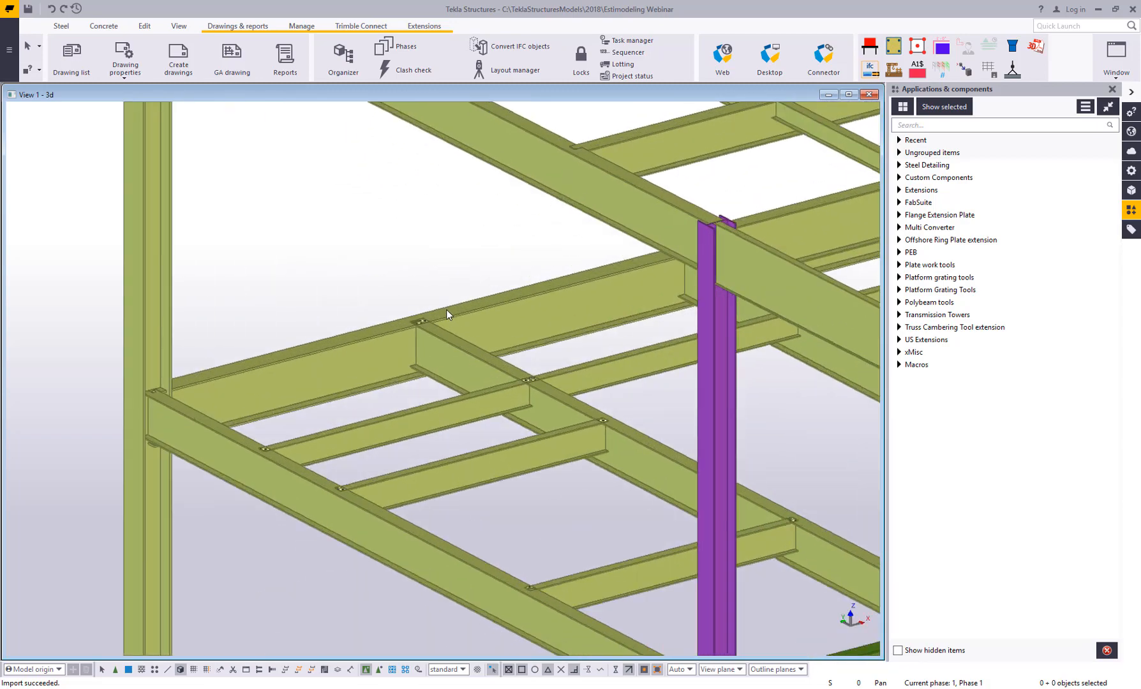
scroll(420, 317, up, 5)
click(941, 126)
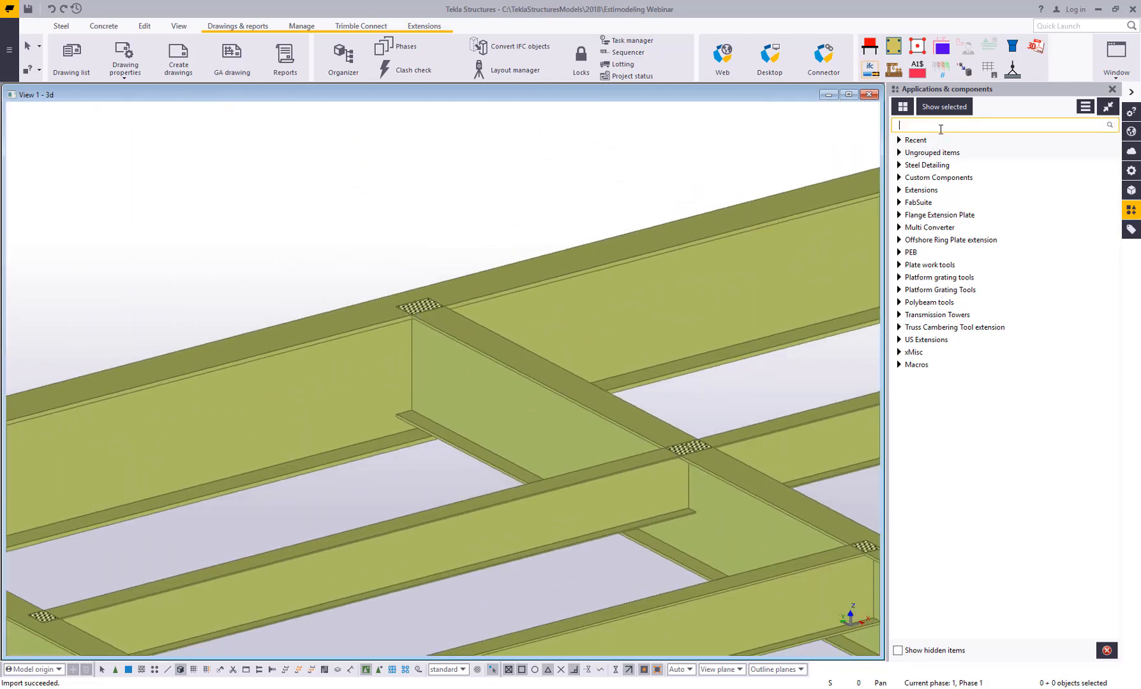
text(141)
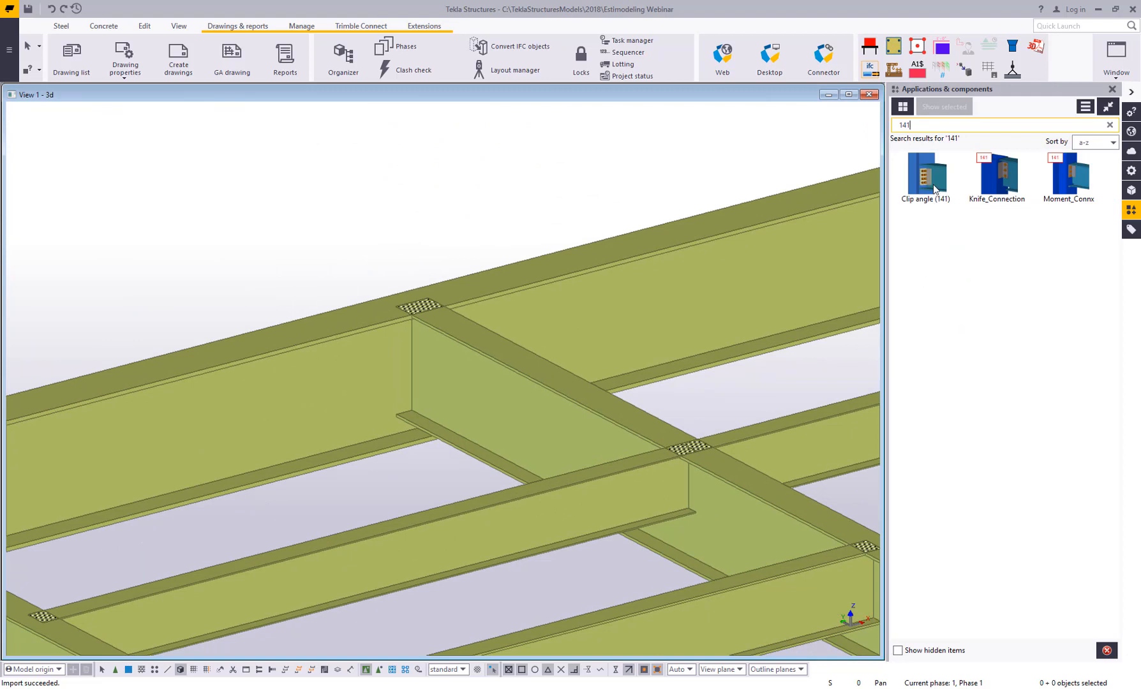
click(927, 180)
click(533, 310)
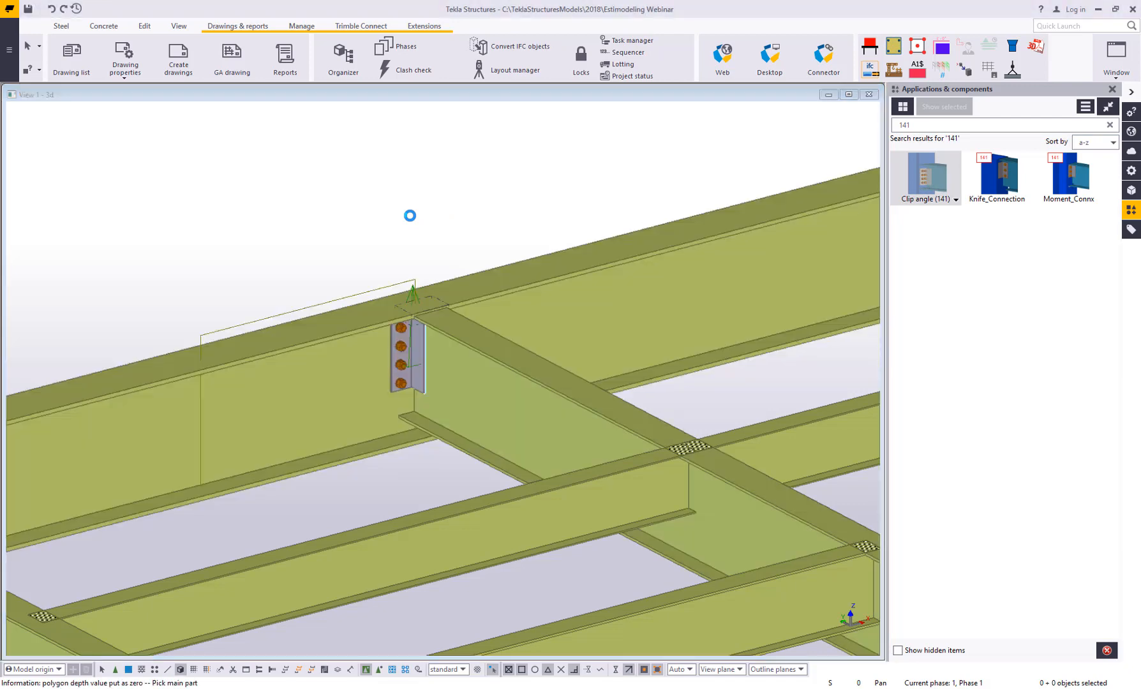
middle_drag(403, 224, 443, 199)
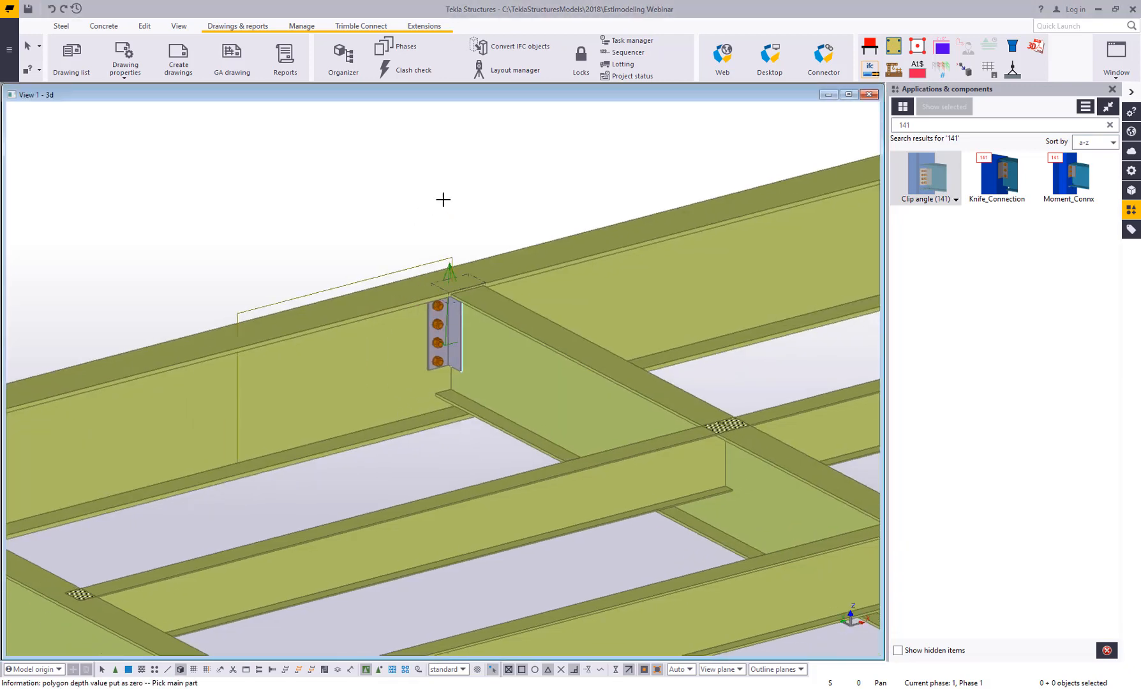
key(Escape)
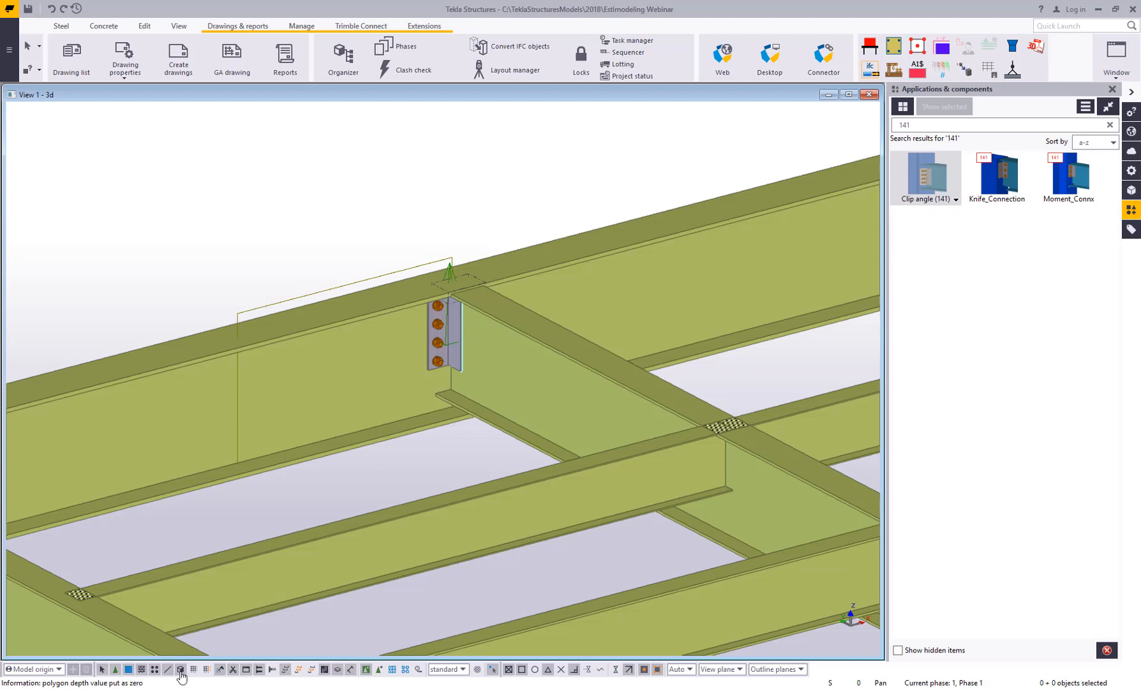
Step: Start AutoConnection for the columns and beams framing the building corner around column A-8
click(402, 480)
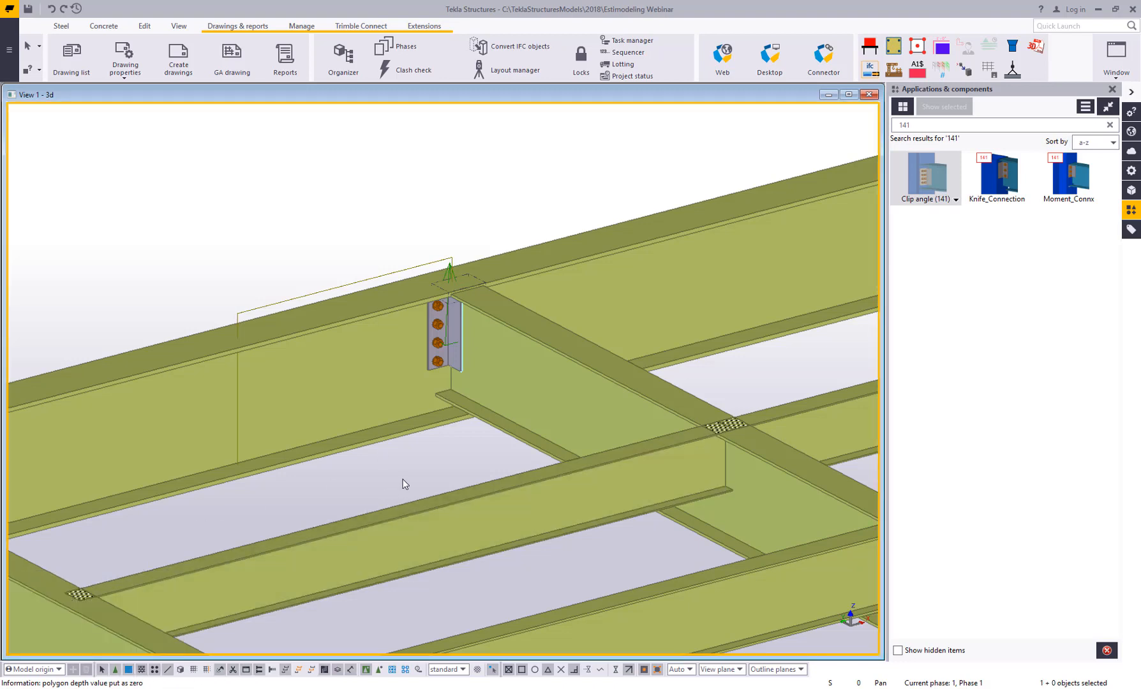
double_click(403, 480)
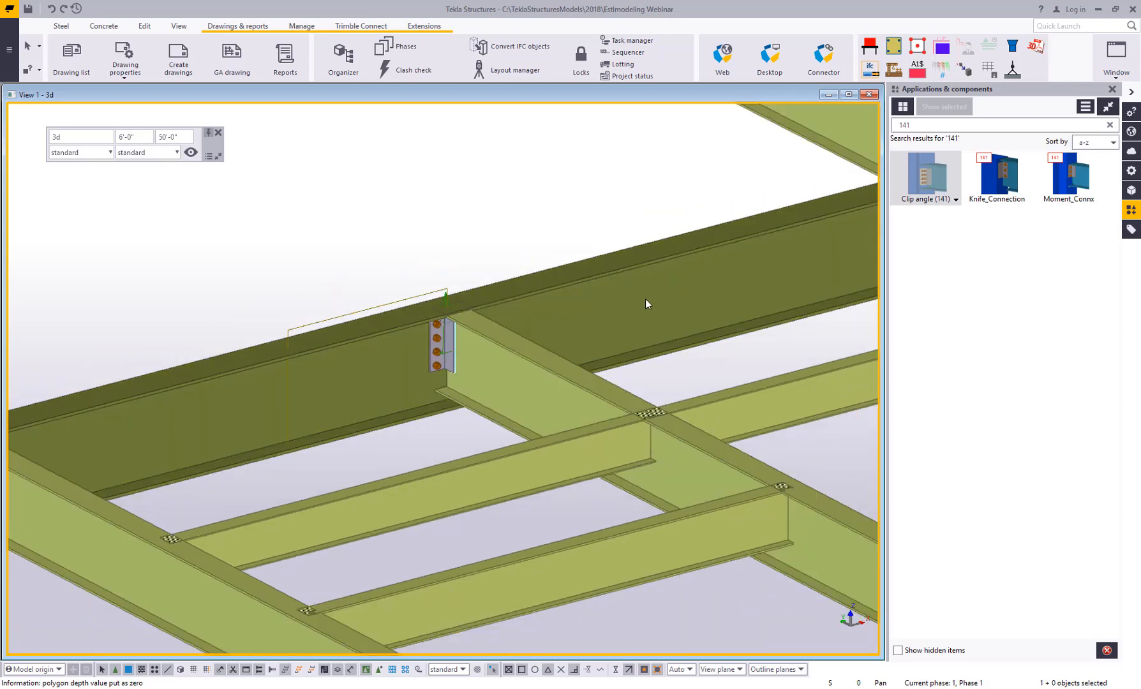
scroll(520, 323, down, 1)
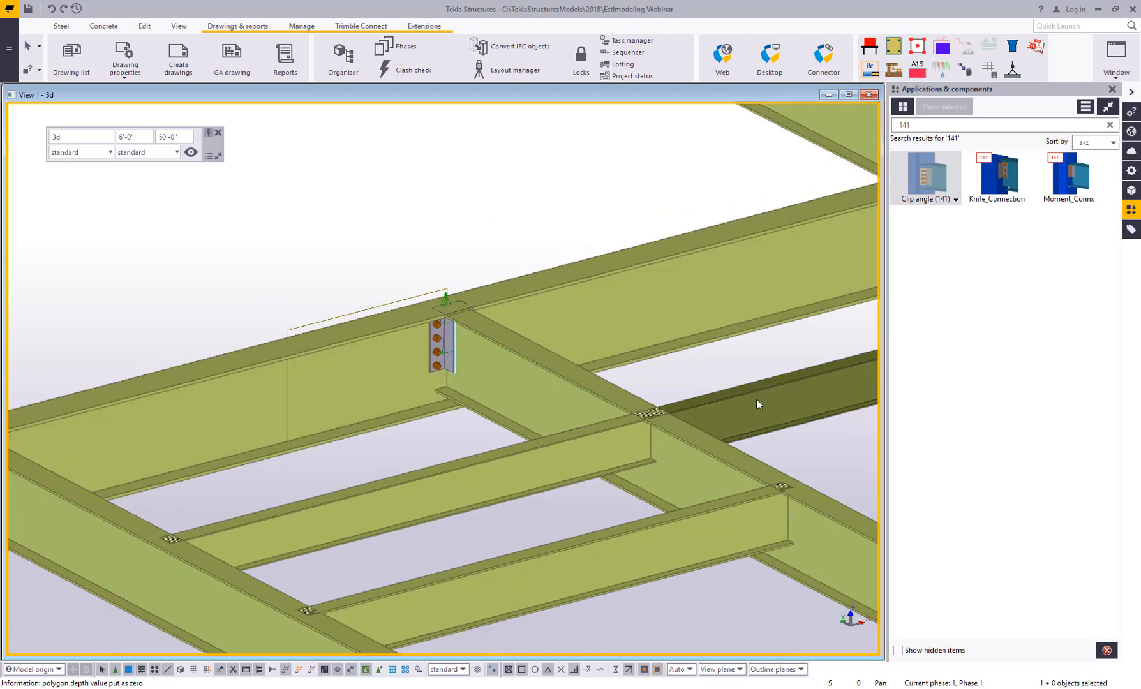
scroll(486, 484, down, 3)
scroll(466, 488, down, 2)
scroll(448, 492, down, 3)
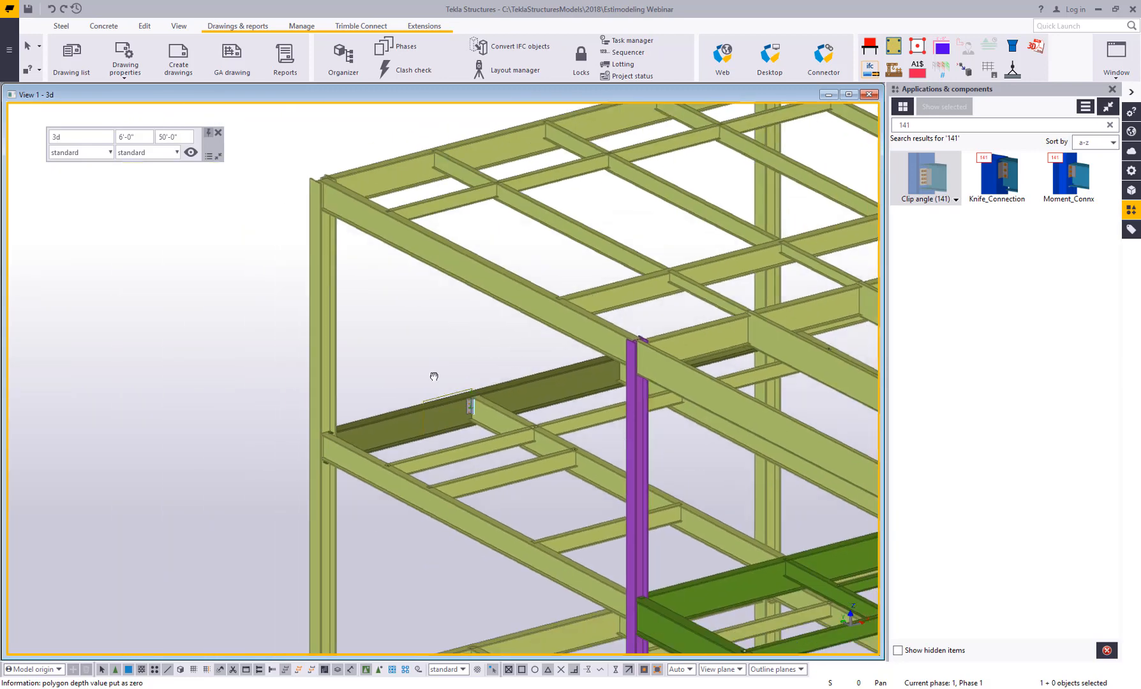
scroll(419, 408, down, 2)
drag(517, 591, 318, 167)
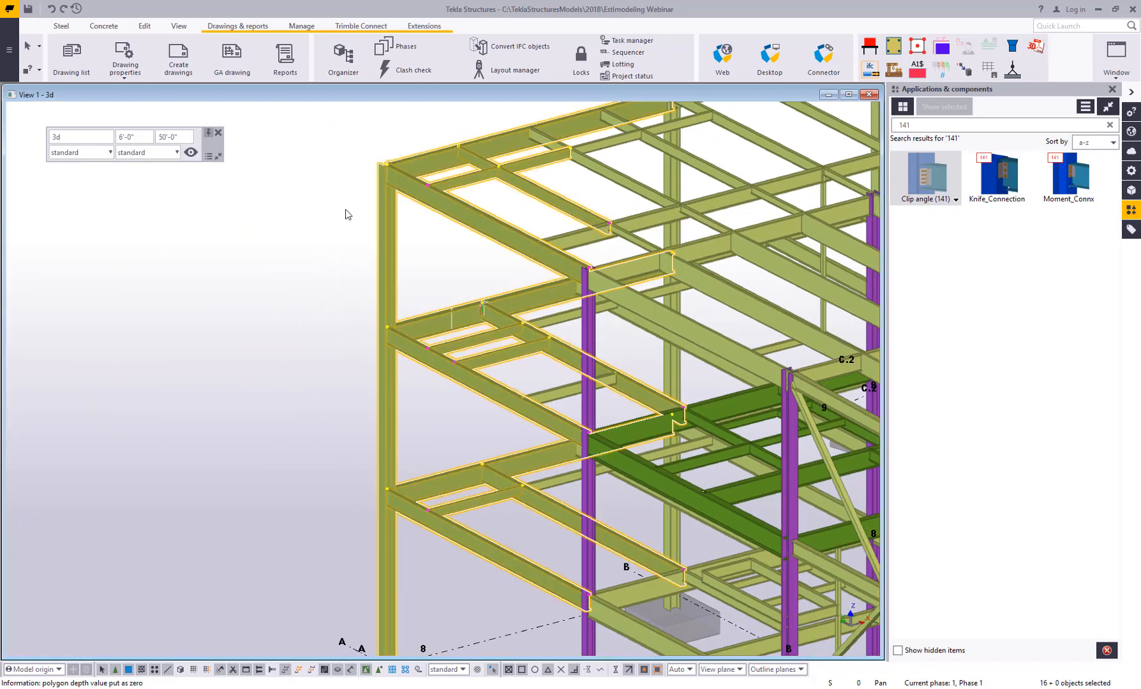
click(149, 29)
click(365, 46)
click(381, 150)
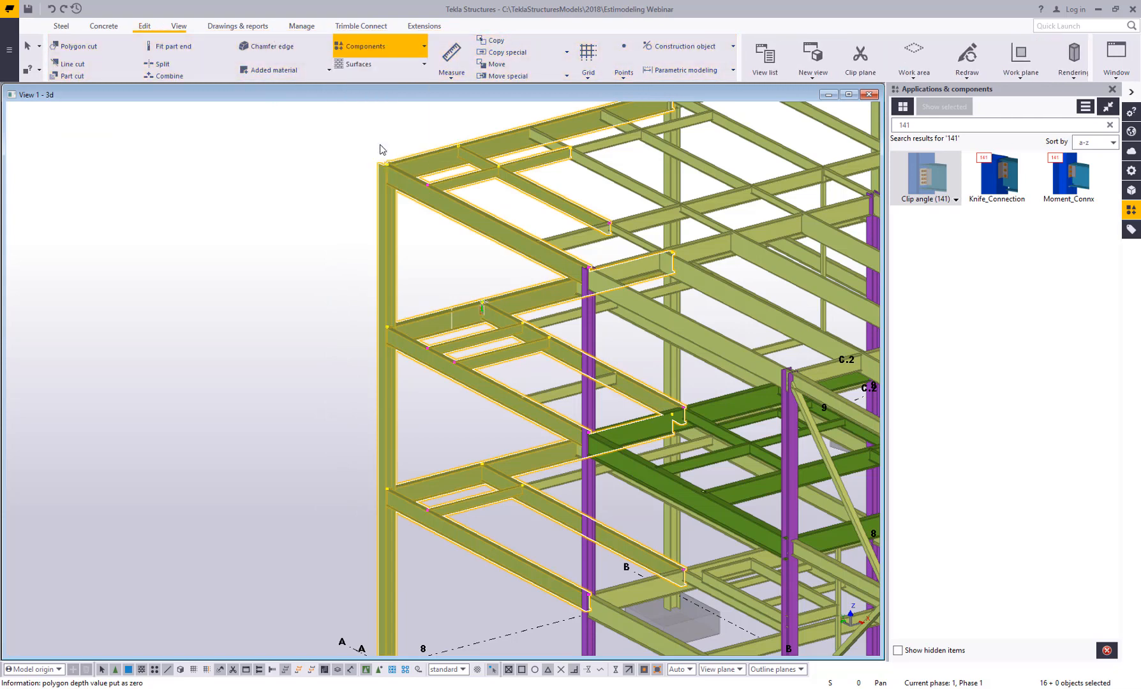
Step: Choose the Shear Tabs rule group for both connection selection and connection parameters, and create the connections
click(608, 174)
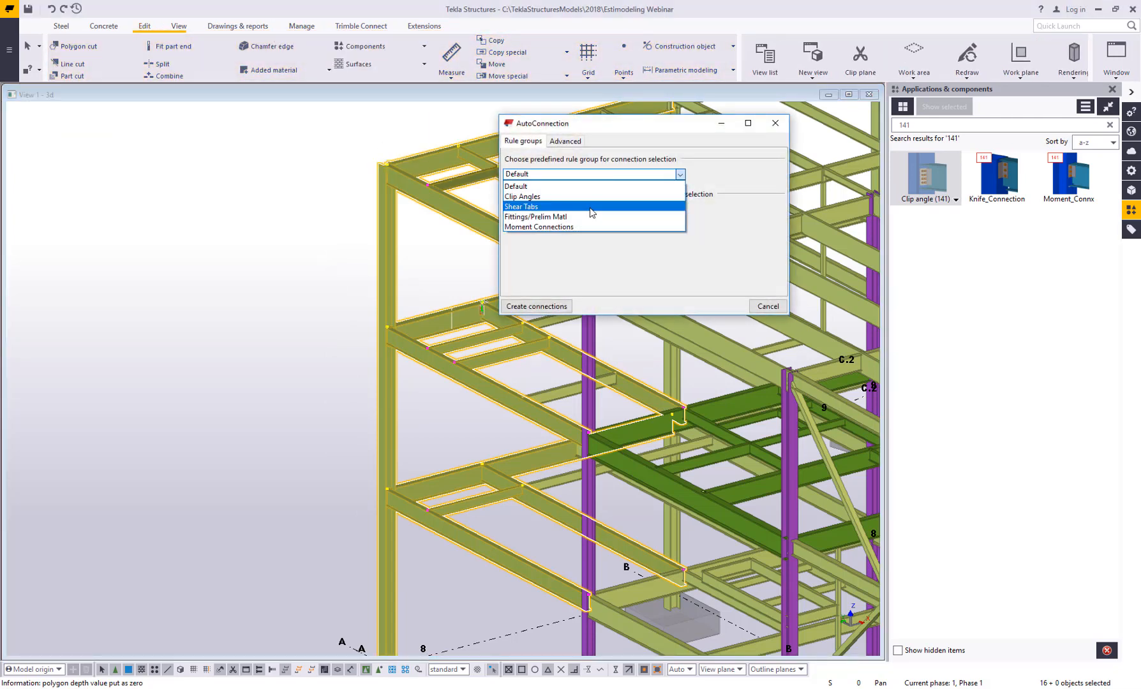
click(591, 208)
click(591, 211)
click(562, 243)
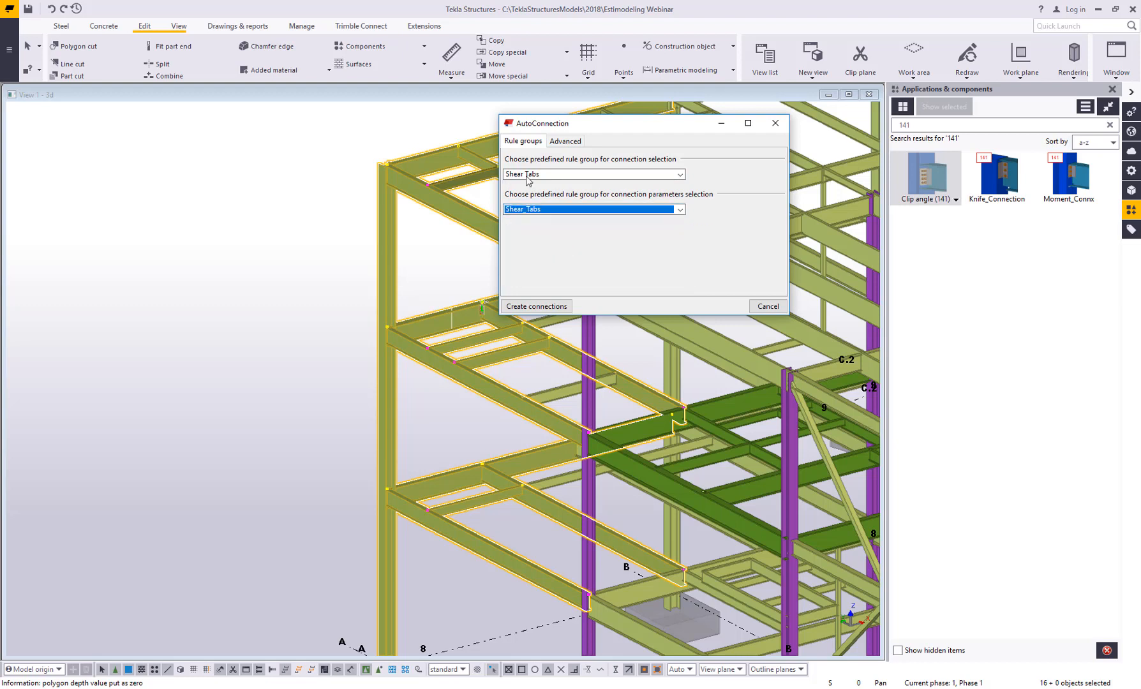
click(582, 176)
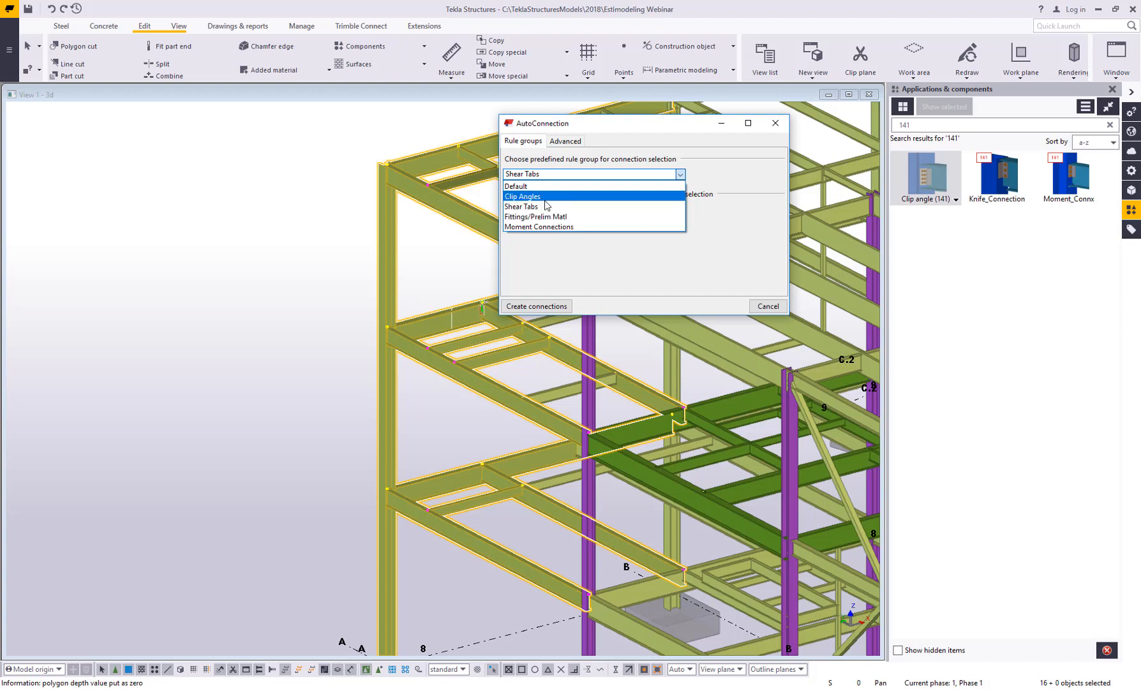
click(578, 131)
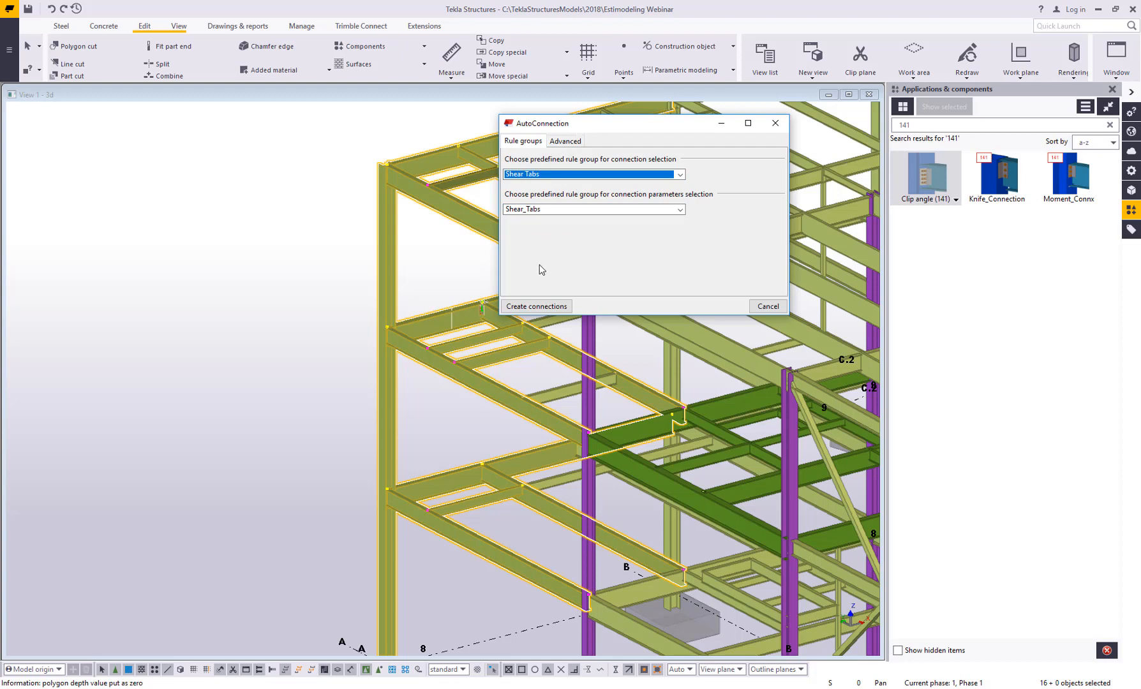
click(550, 309)
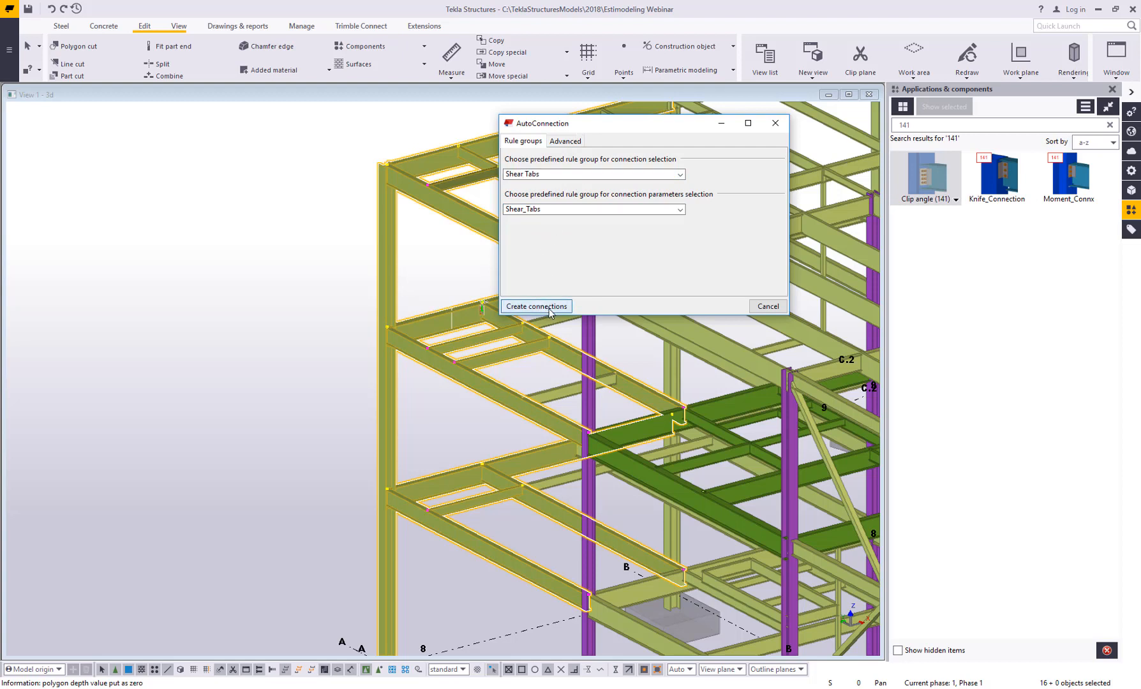
Step: Examine the generated connections at the beam ends around column A-8, and close AutoConnection
middle_drag(457, 266, 404, 251)
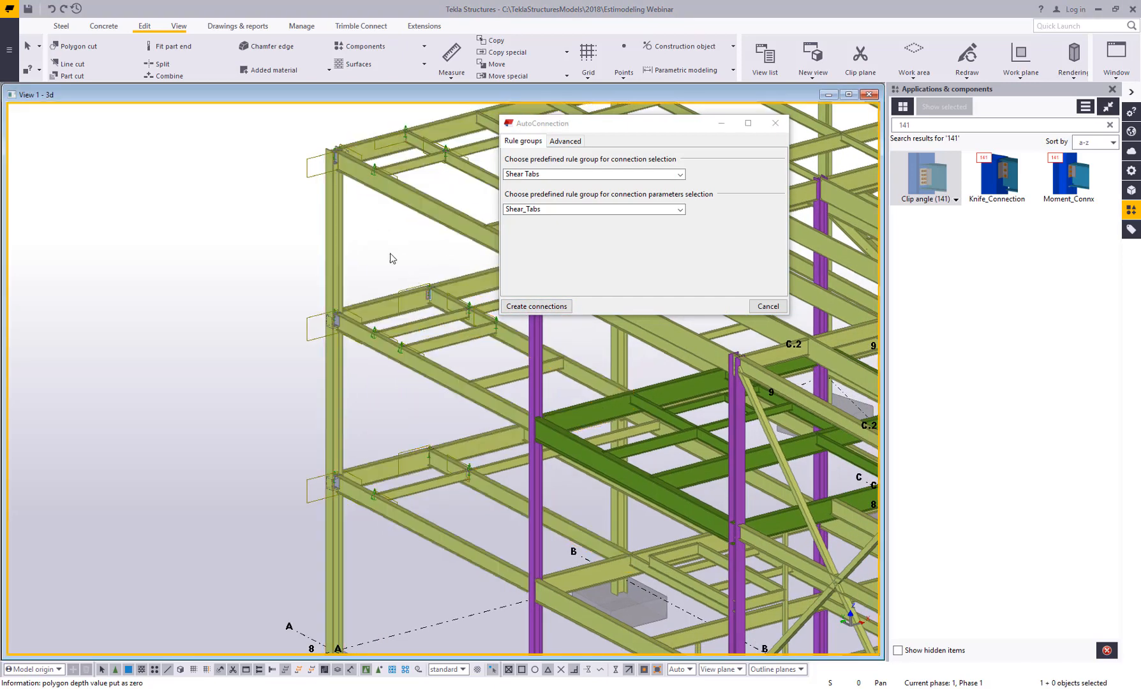
click(390, 256)
scroll(473, 326, up, 10)
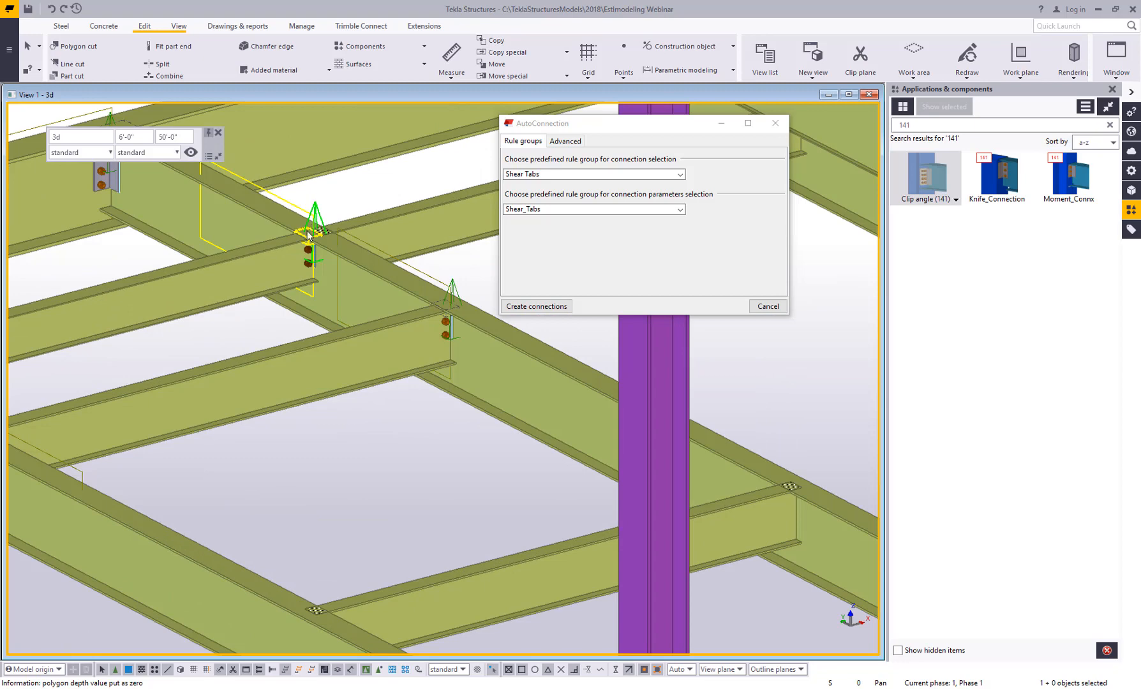
scroll(313, 233, down, 2)
middle_drag(314, 233, 439, 242)
middle_drag(266, 350, 387, 330)
middle_drag(139, 254, 289, 304)
scroll(289, 304, up, 3)
scroll(382, 472, down, 8)
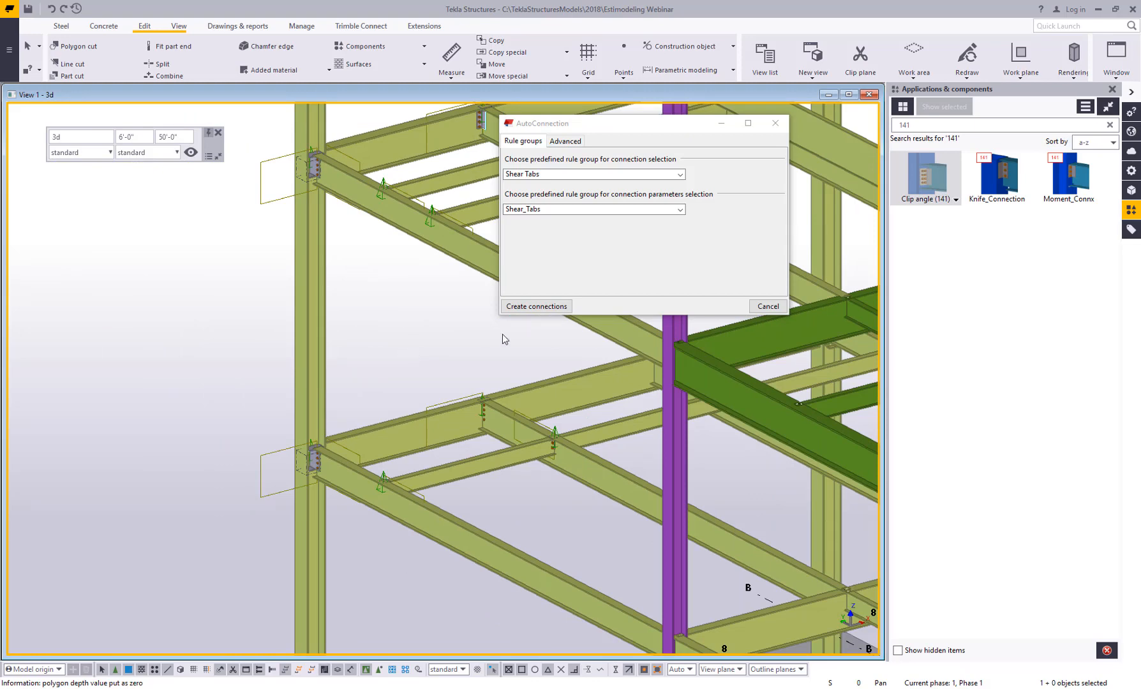
click(768, 307)
scroll(432, 358, down, 6)
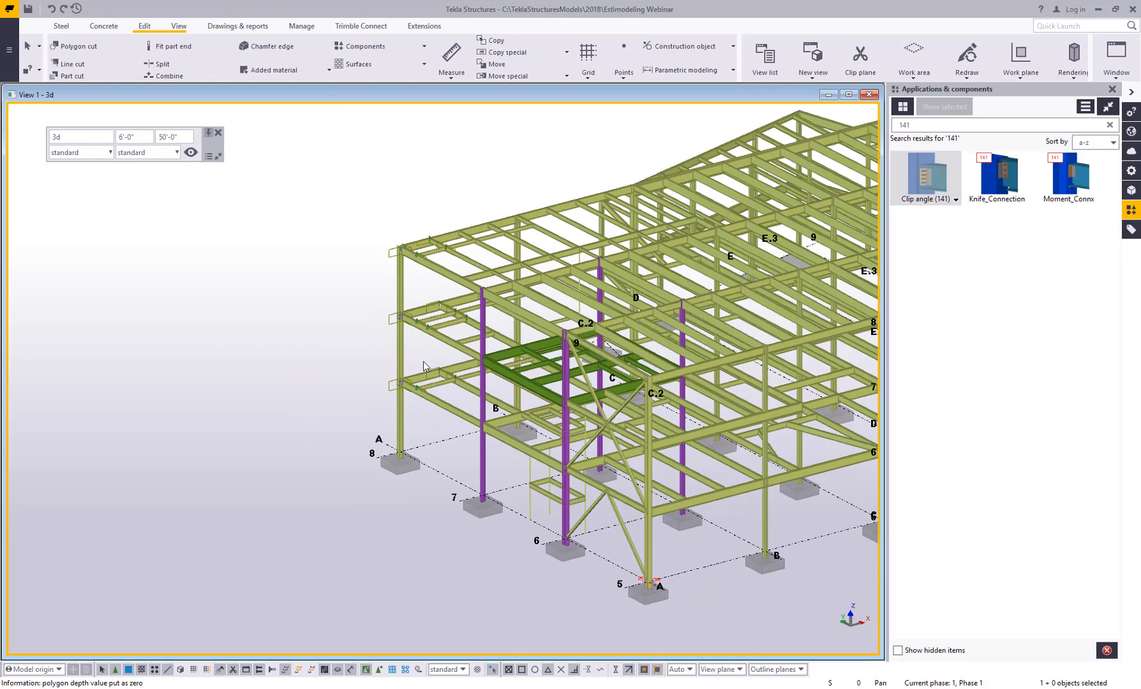
scroll(421, 368, down, 2)
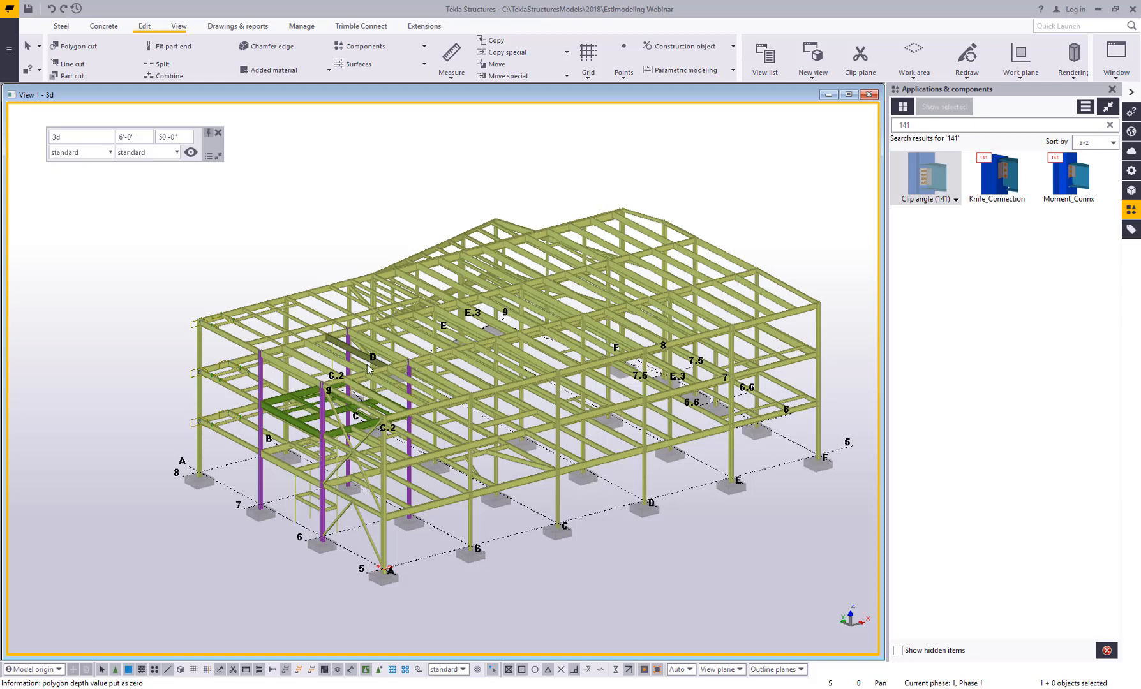
Step: Clear the component search and look up the QNECT components
click(1110, 125)
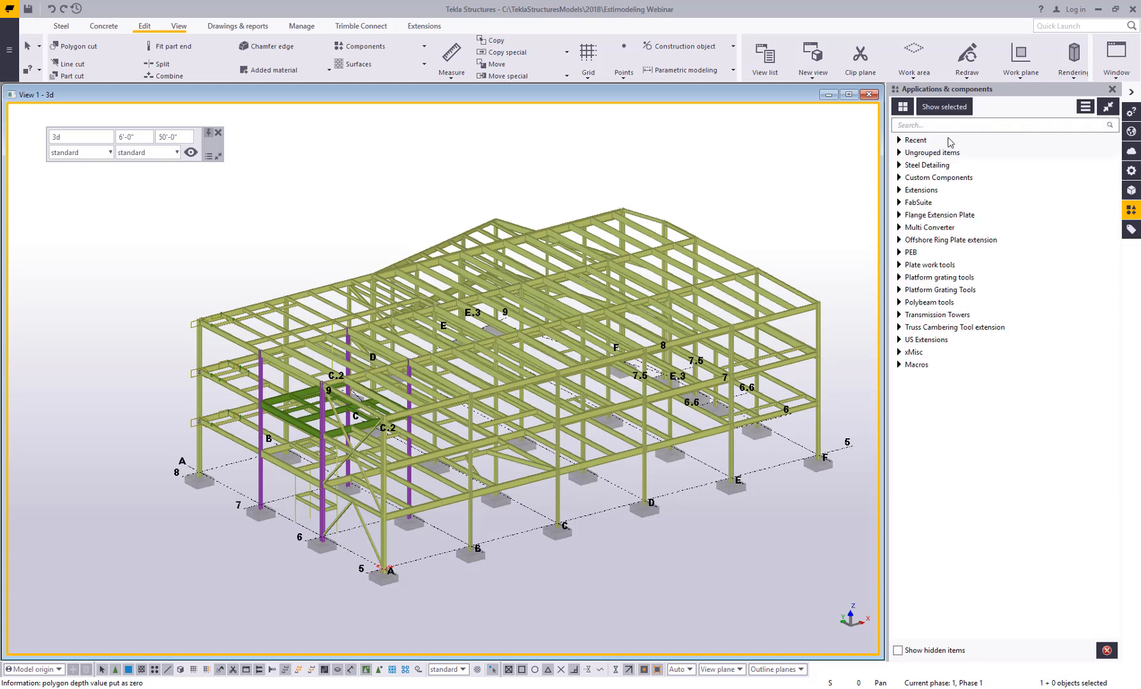
click(943, 127)
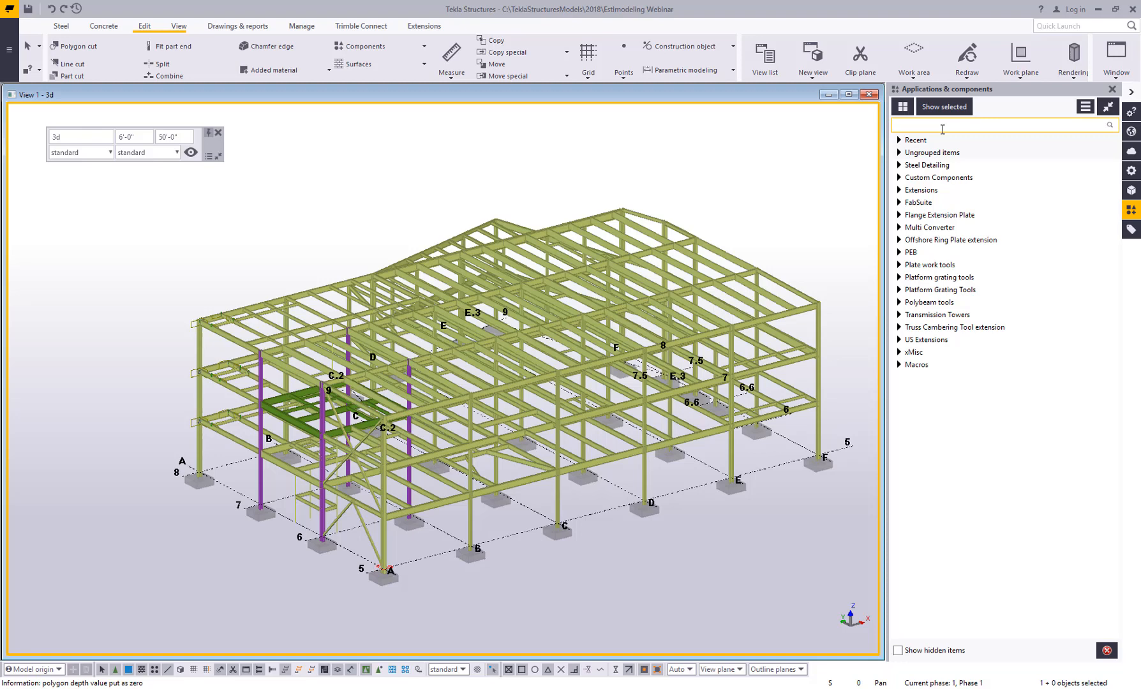
text(QNECT)
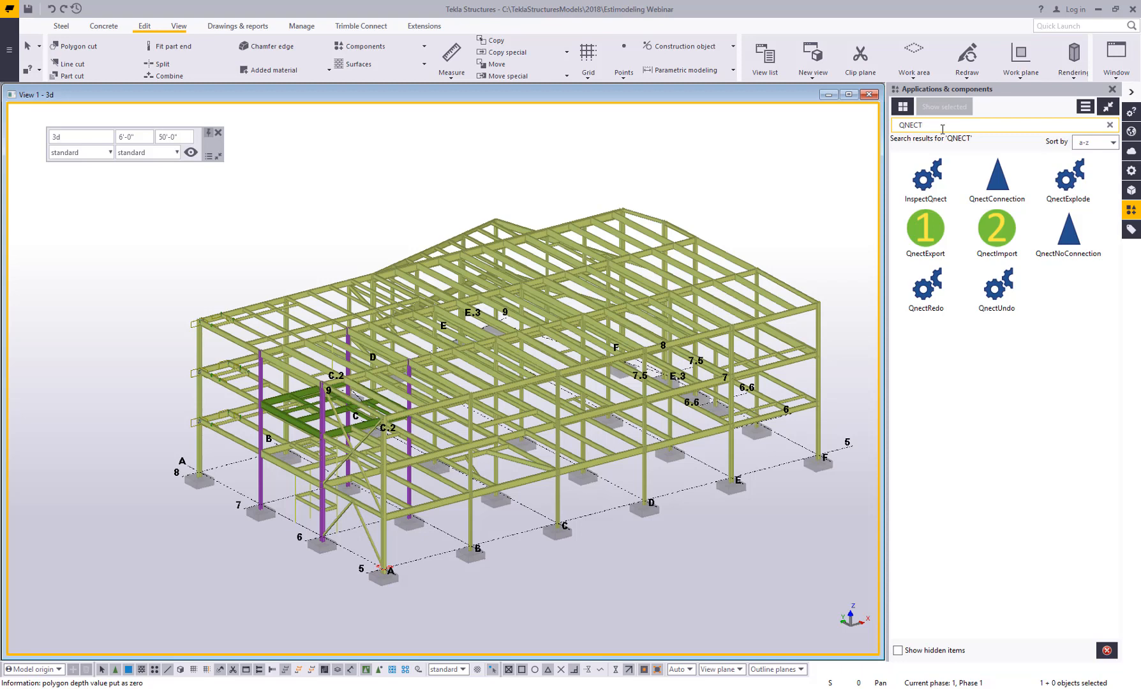
Step: Start QnectExport for the column at grid F-5 and the beams framing into it, and sign in with the saved credentials
scroll(630, 342, up, 6)
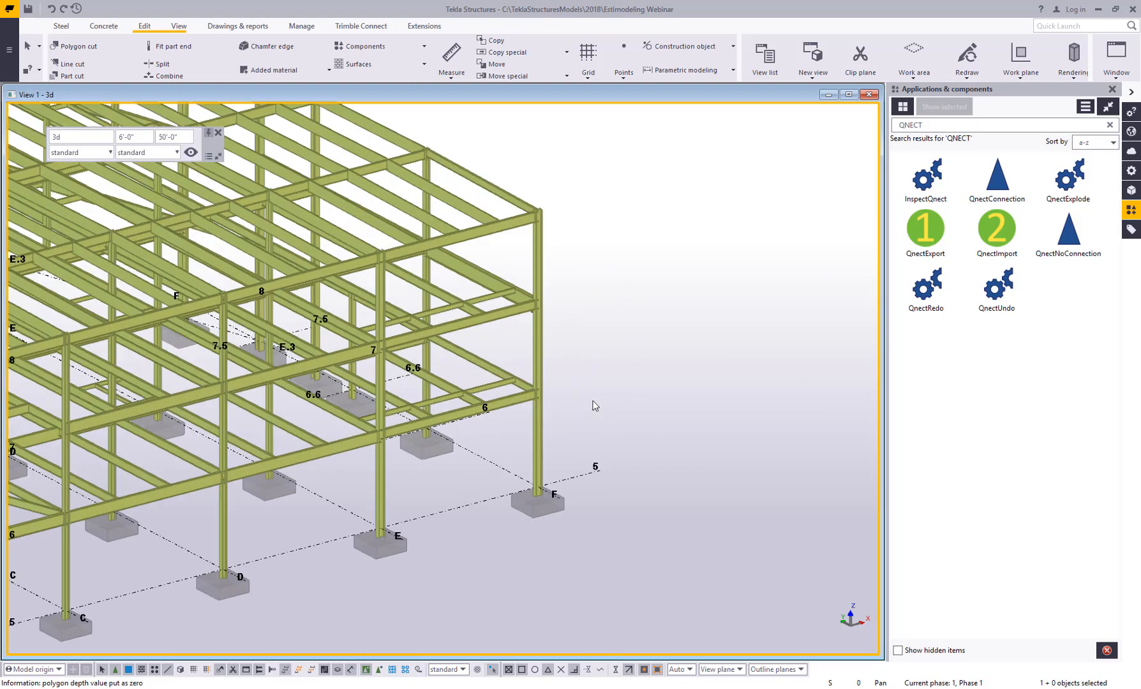
drag(529, 264, 499, 171)
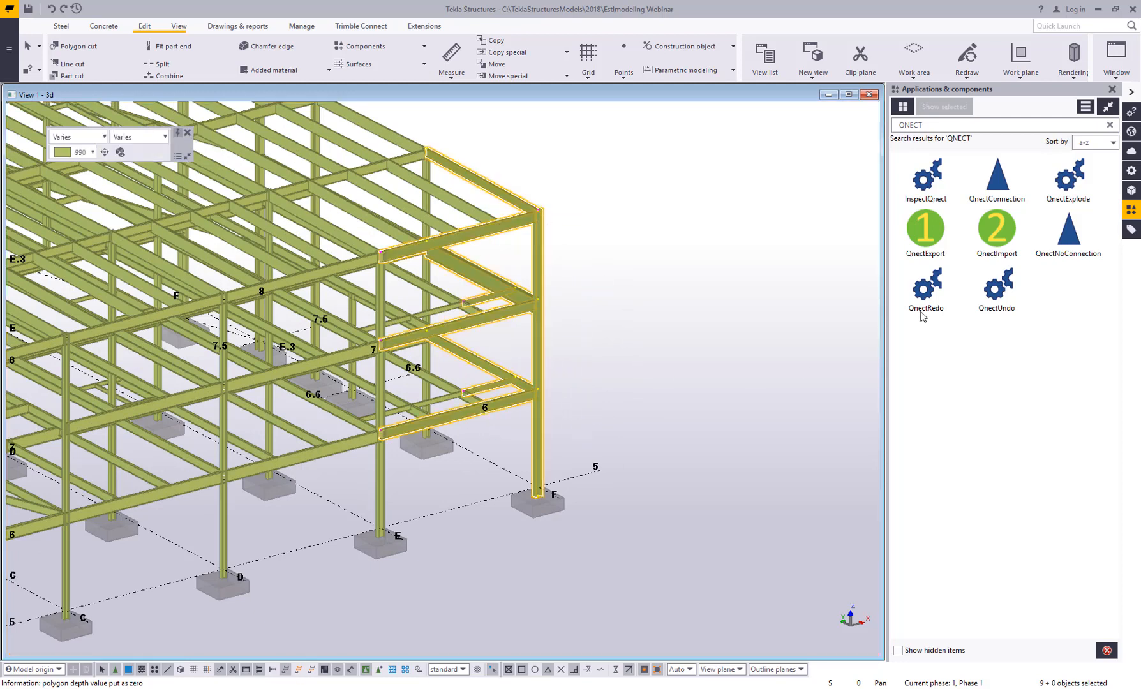
click(929, 225)
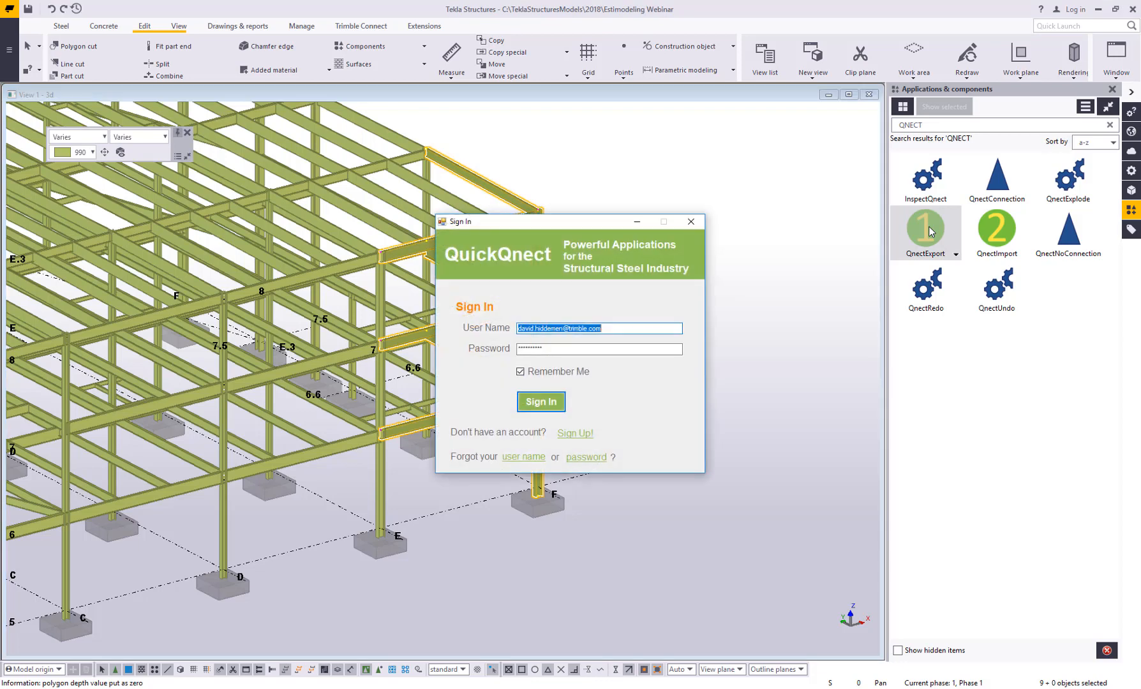
click(540, 403)
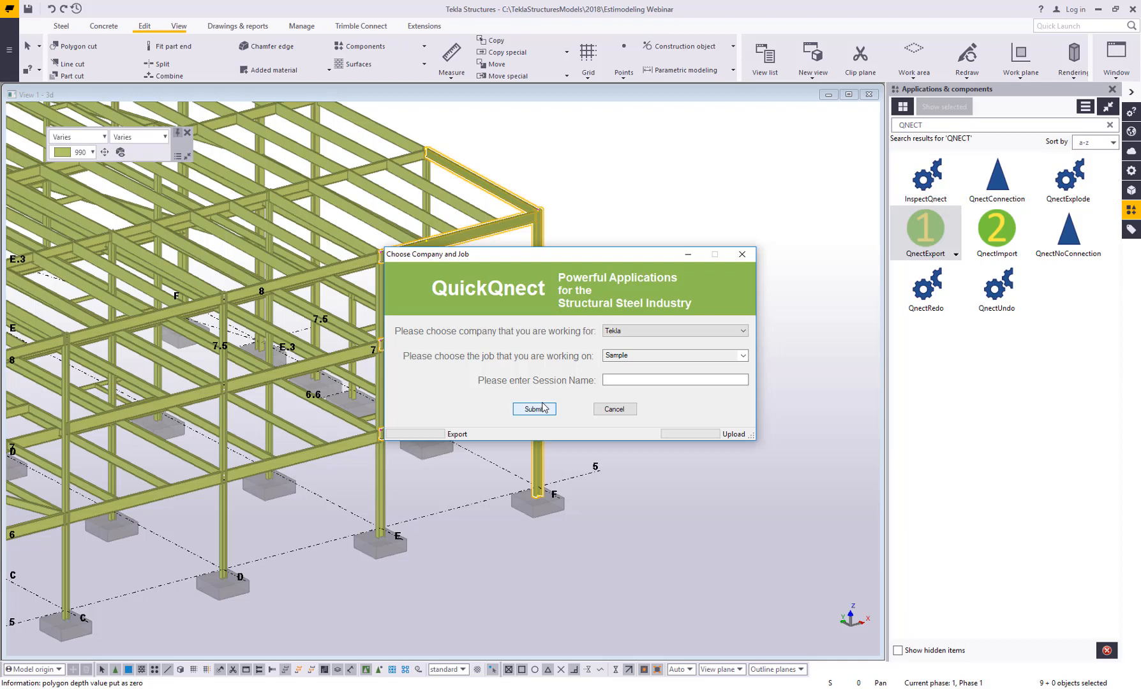
Step: Submit the selected members to QuickQnect for company Tekla and job Sample under the session name "Estimating Example"
click(645, 383)
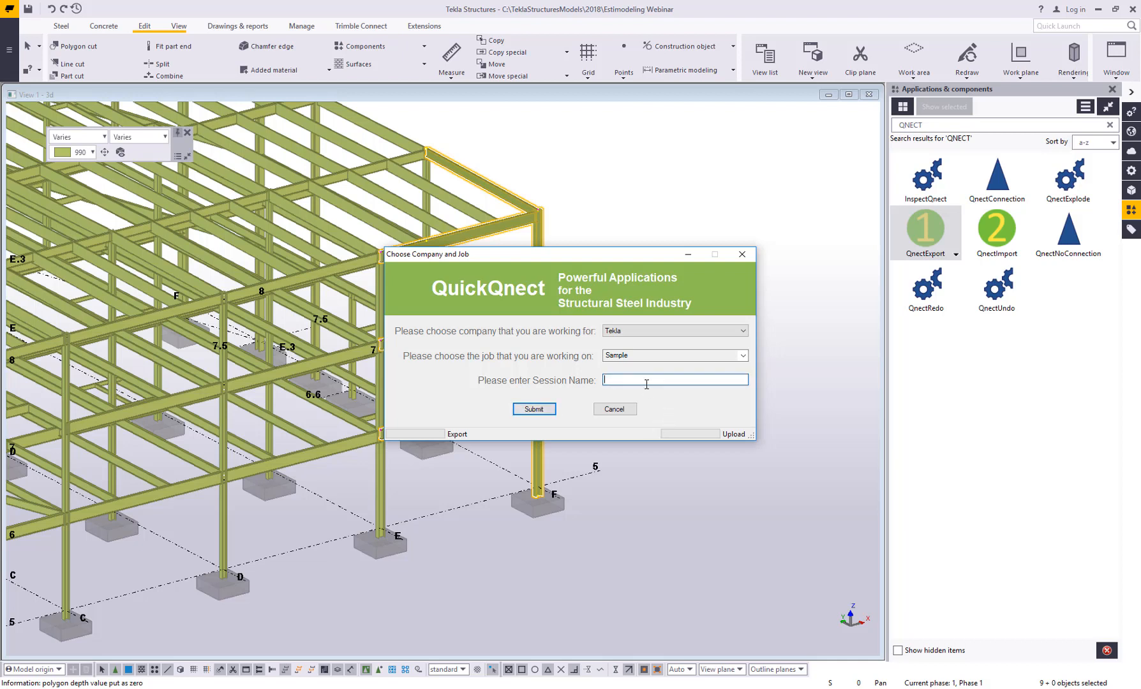
text(Estimating Example)
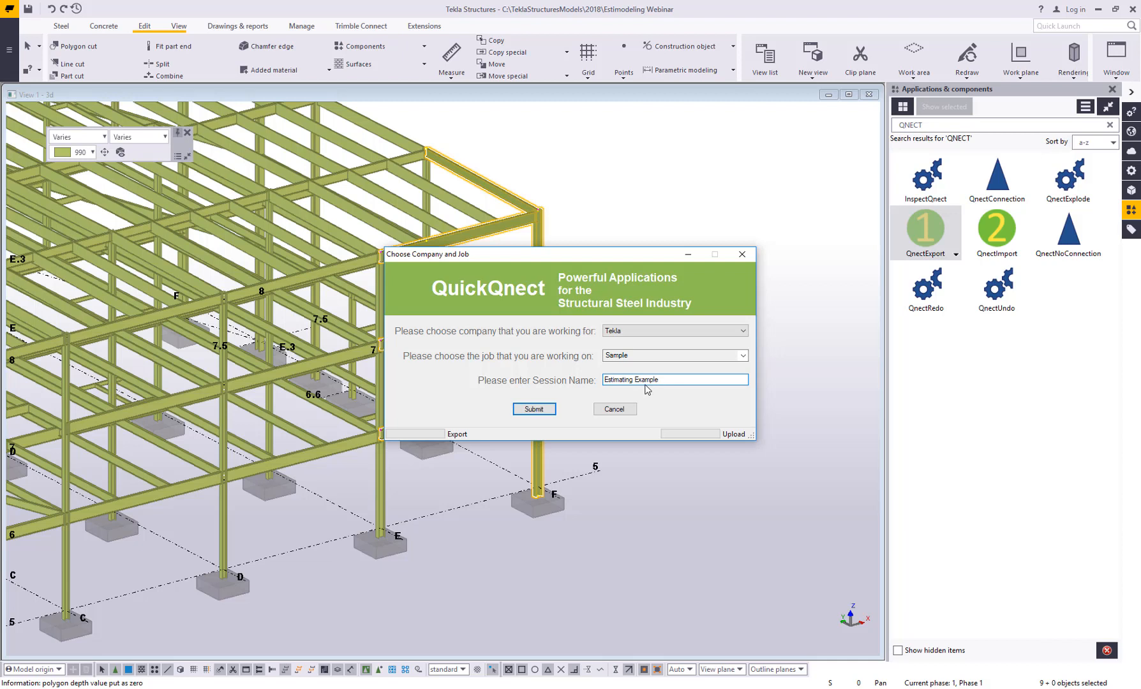
click(547, 411)
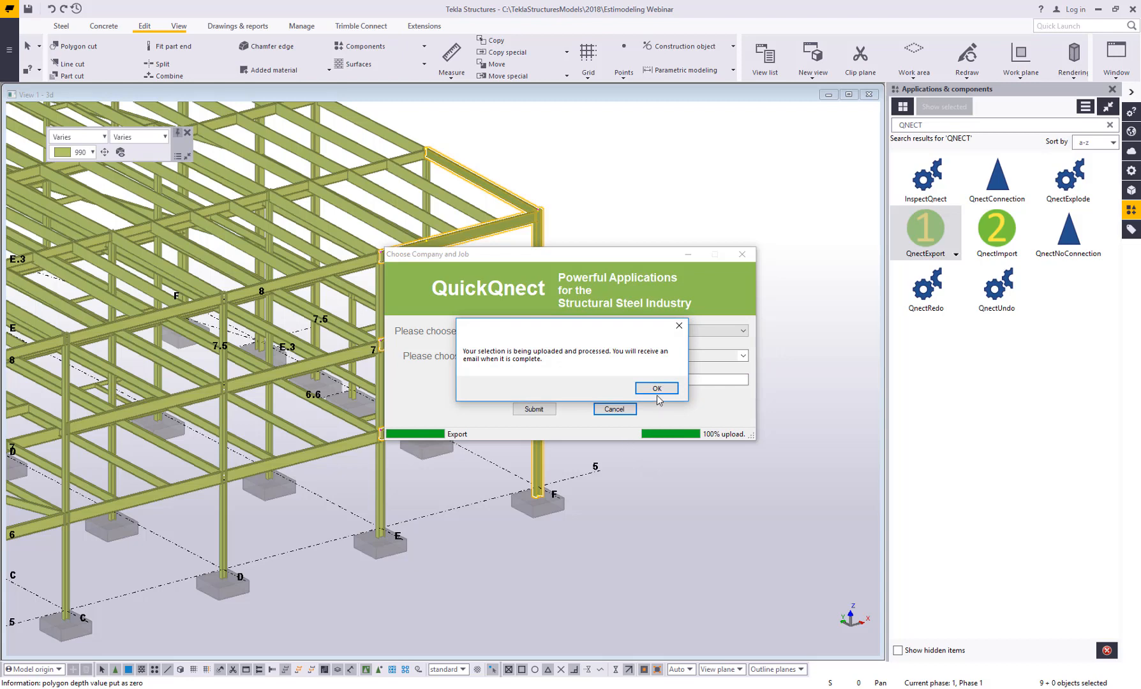
click(657, 389)
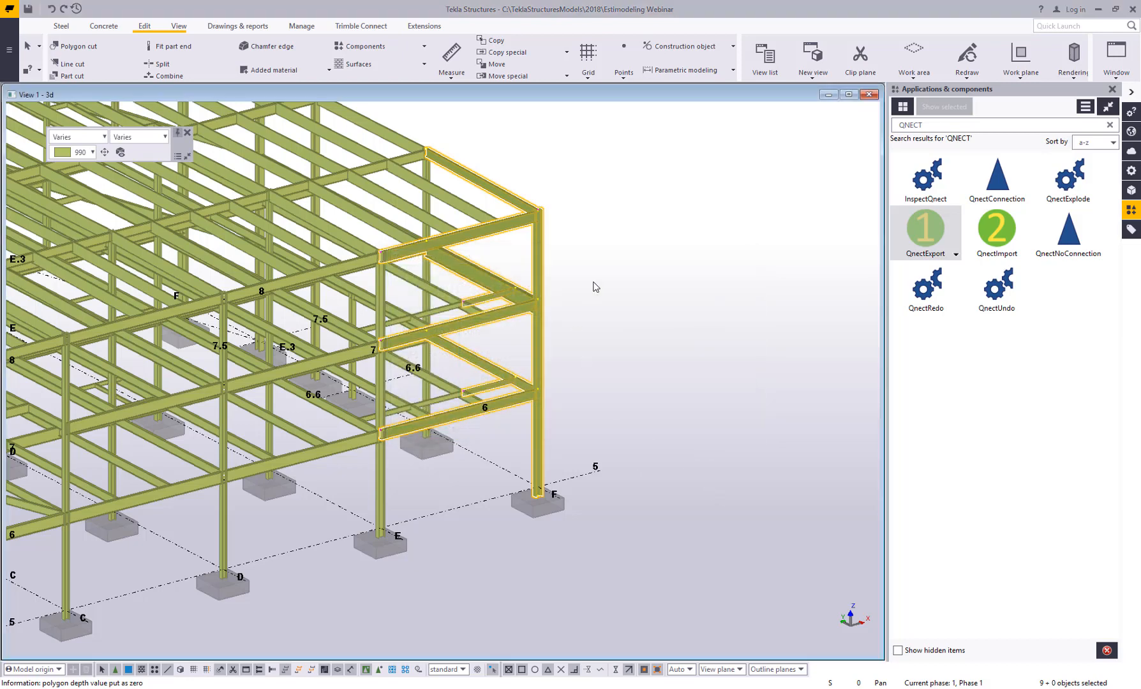
Step: Clear the selection and import the "Estimating Example" session of the Tekla Sample job with QnectImport
scroll(588, 293, up, 3)
middle_drag(563, 255, 589, 268)
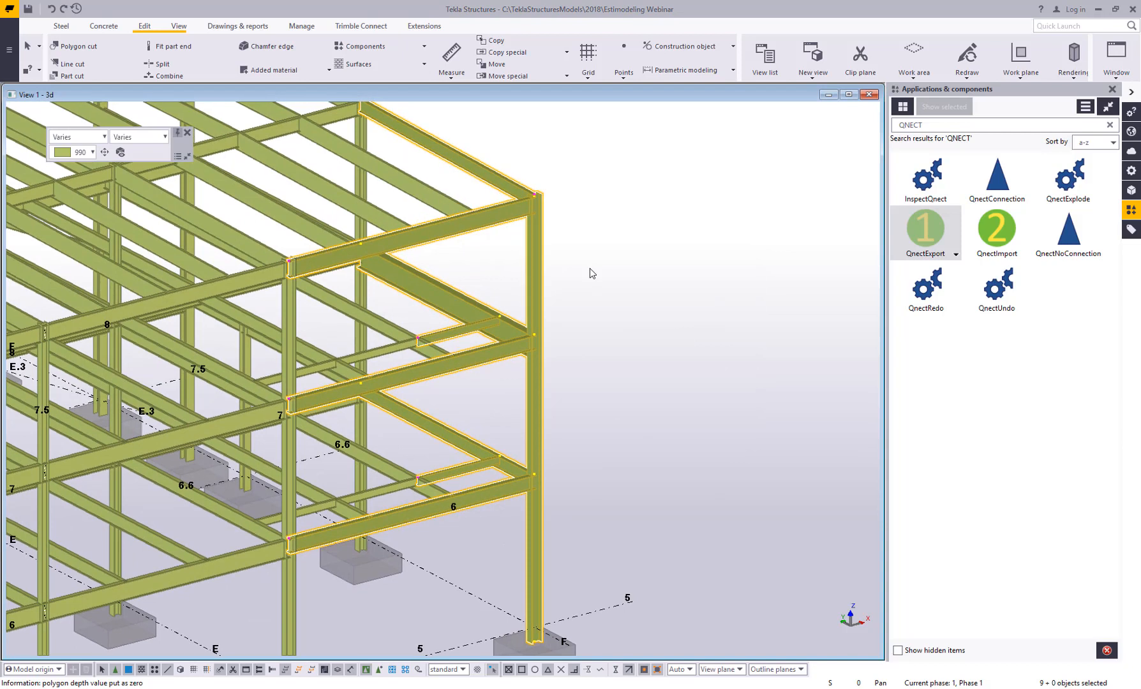
click(618, 292)
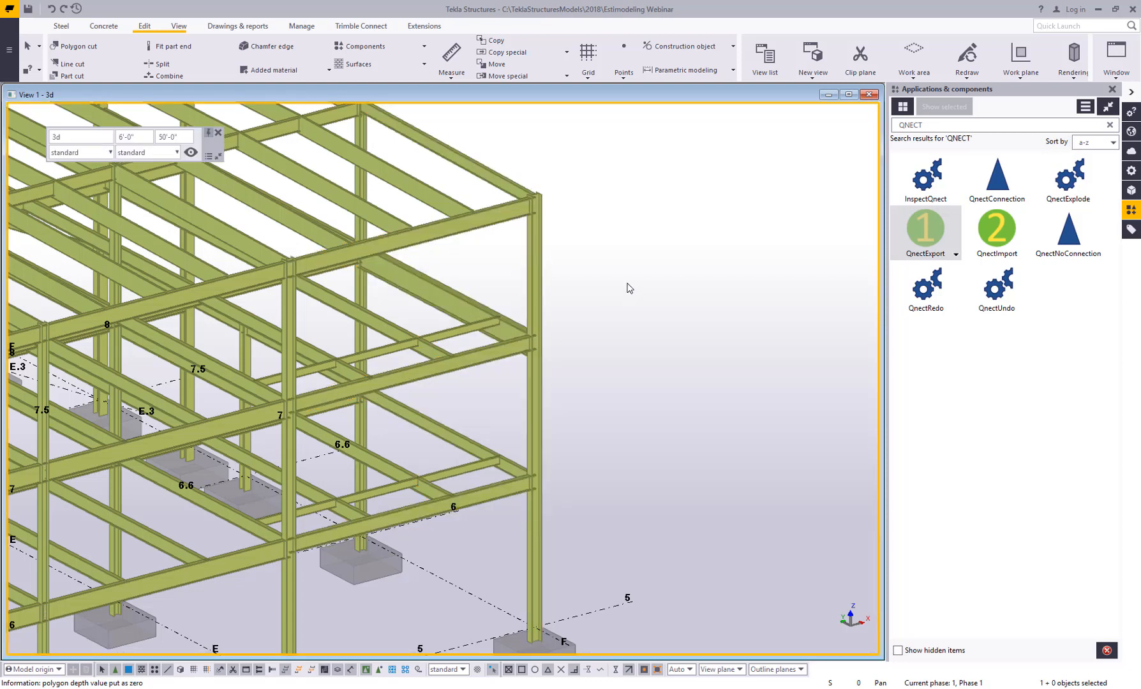
click(999, 244)
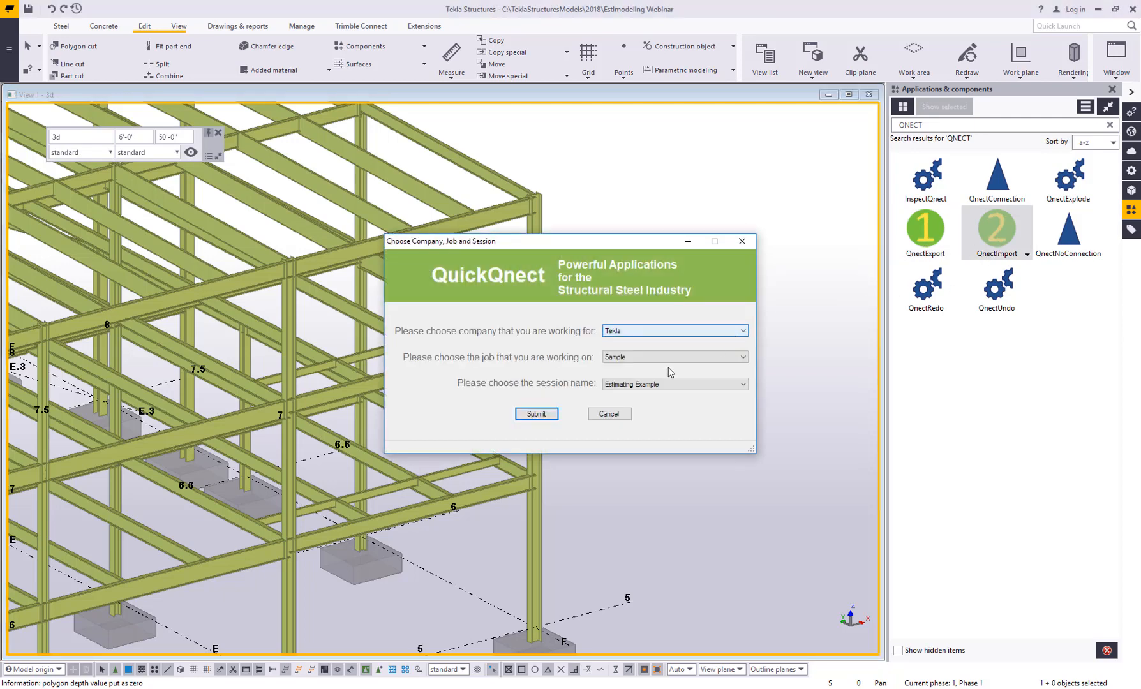
click(616, 388)
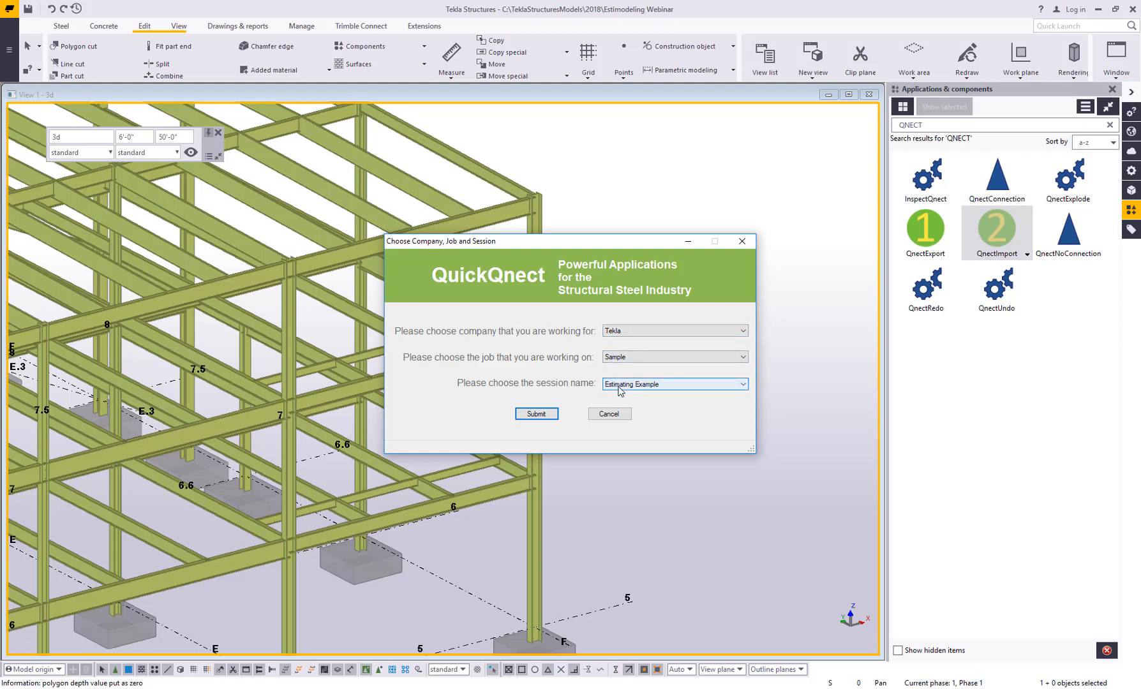
click(536, 414)
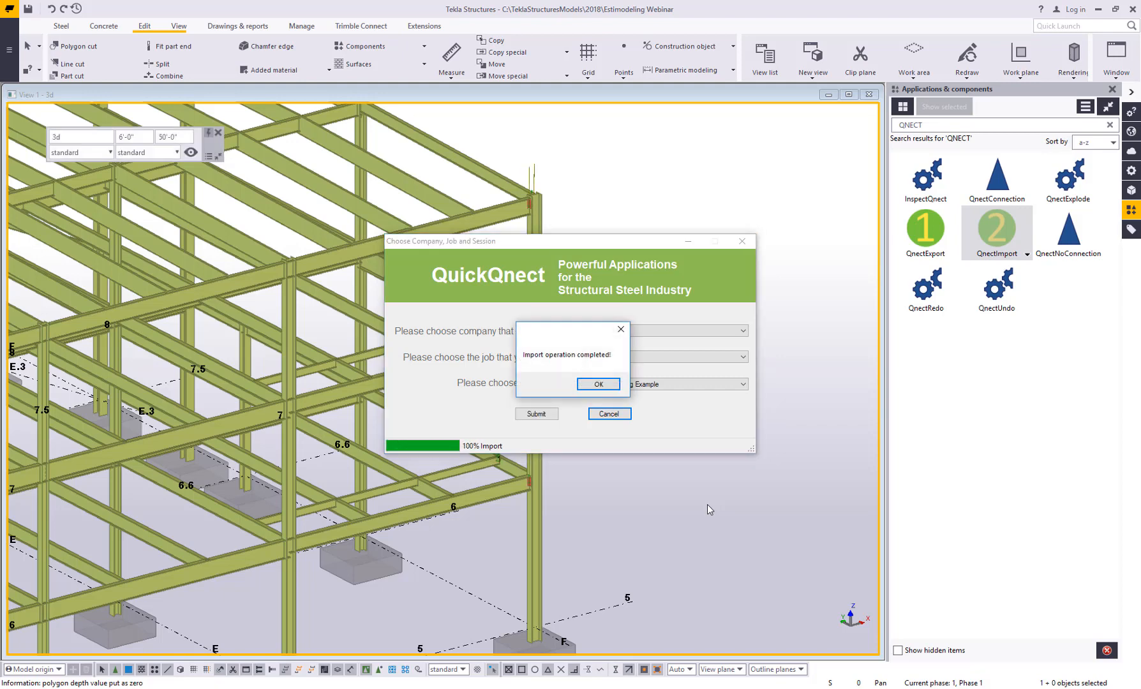
click(599, 385)
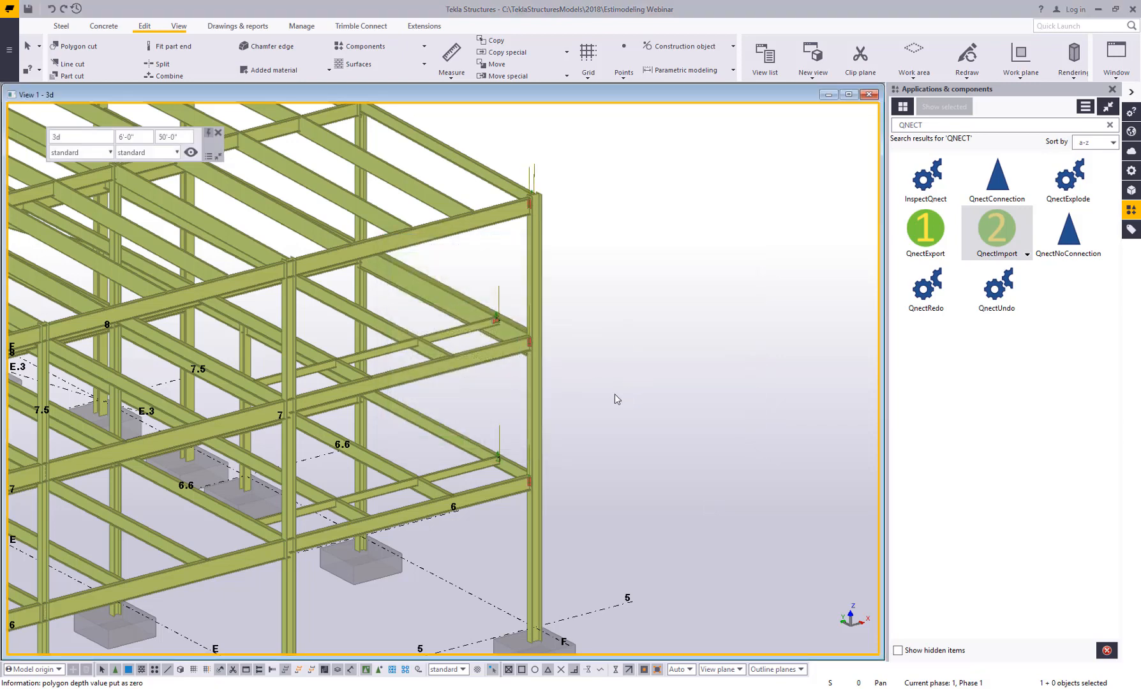
Step: Inspect the imported connections around column F-5 and open the Qnect report of a beam-to-column double angle connection
scroll(532, 341, up, 10)
scroll(540, 321, up, 4)
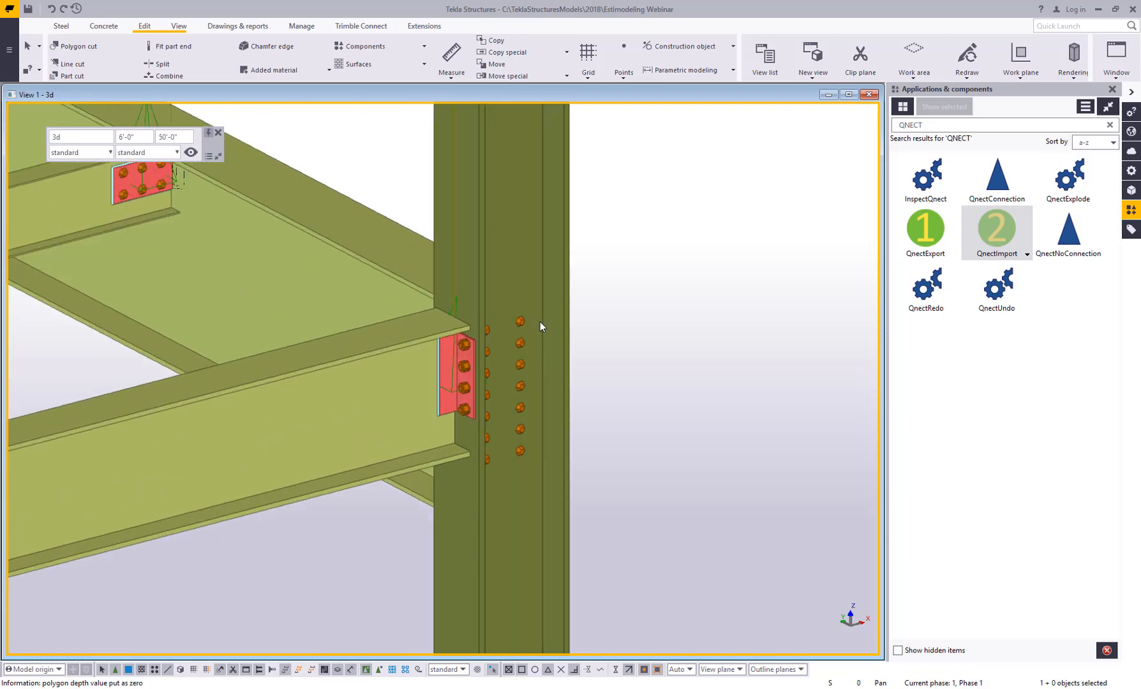
scroll(541, 321, down, 8)
middle_drag(575, 347, 549, 200)
scroll(600, 486, up, 2)
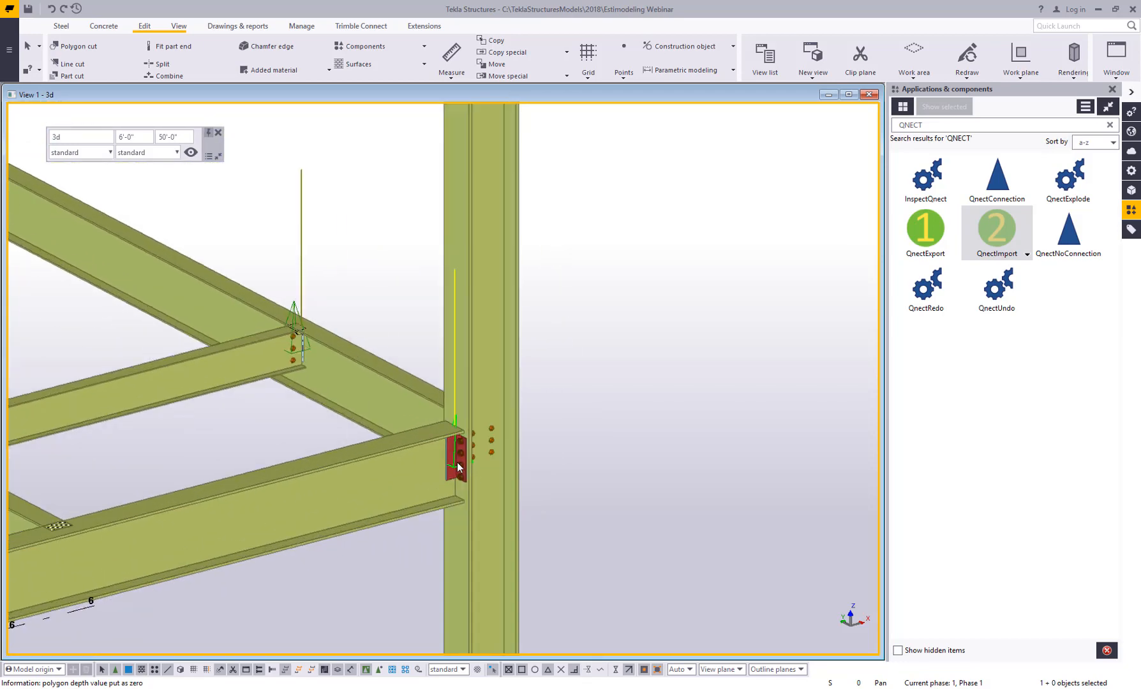
double_click(458, 462)
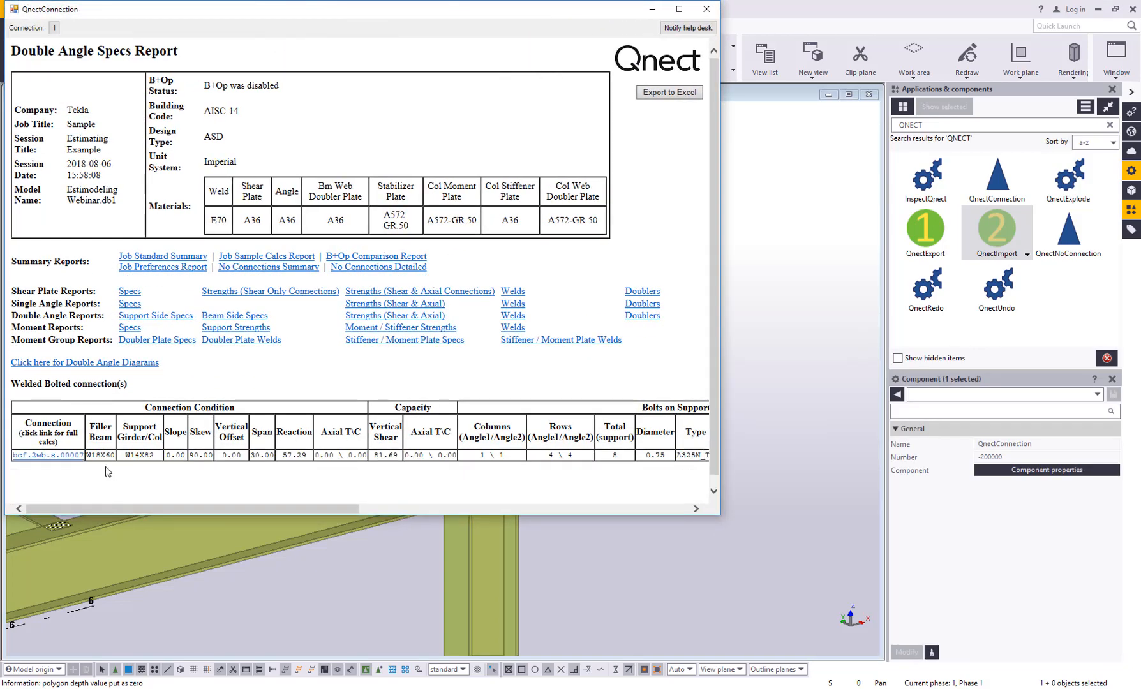
Step: Examine the full calculations of the double angle connection, and close the Qnect report
click(64, 456)
scroll(396, 393, down, 3)
scroll(395, 392, down, 3)
scroll(396, 393, down, 7)
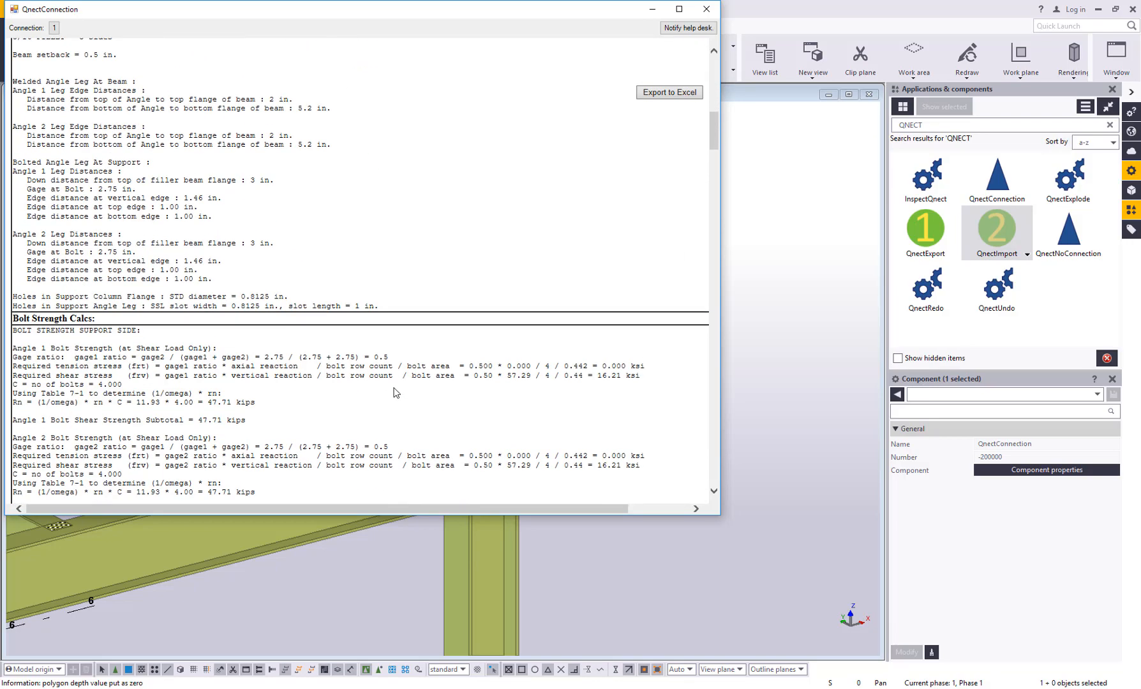
scroll(396, 393, up, 8)
scroll(396, 393, up, 5)
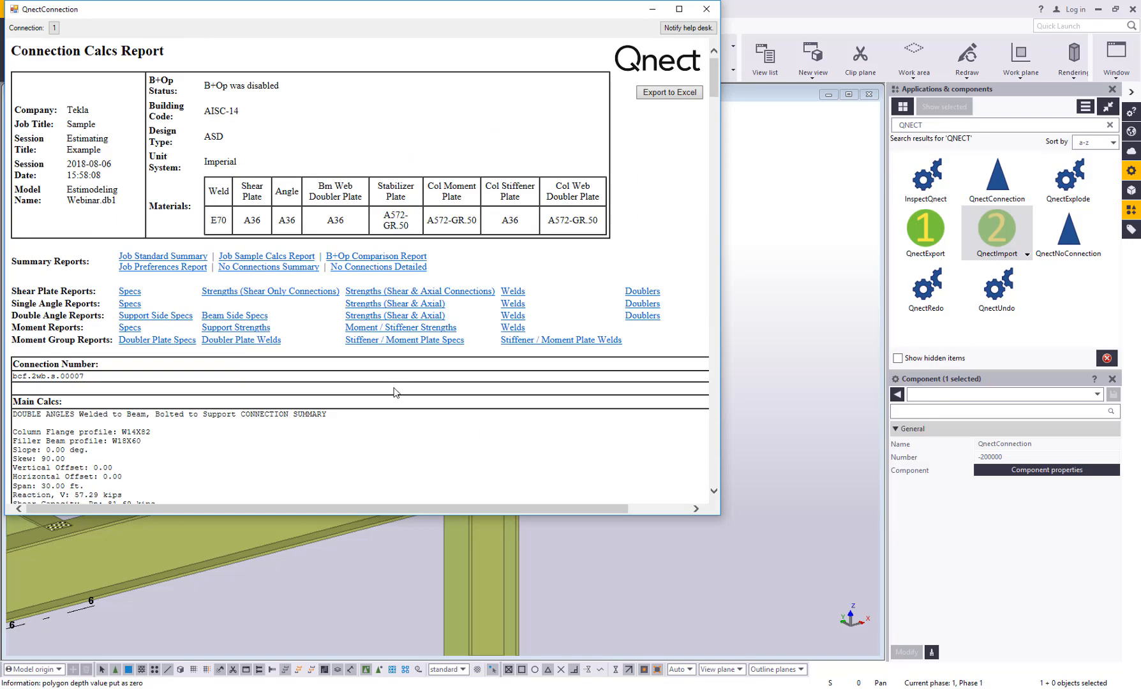
click(706, 9)
click(649, 362)
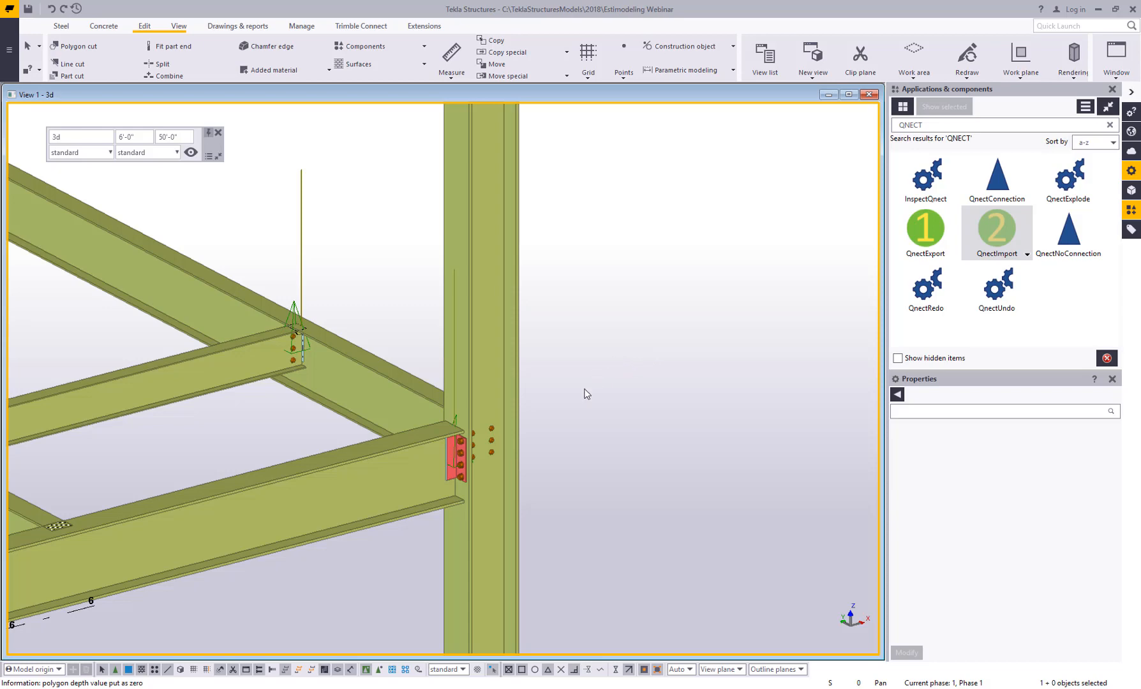
Step: Close the Applications & components and Properties panes to enlarge the model view
scroll(583, 396, down, 10)
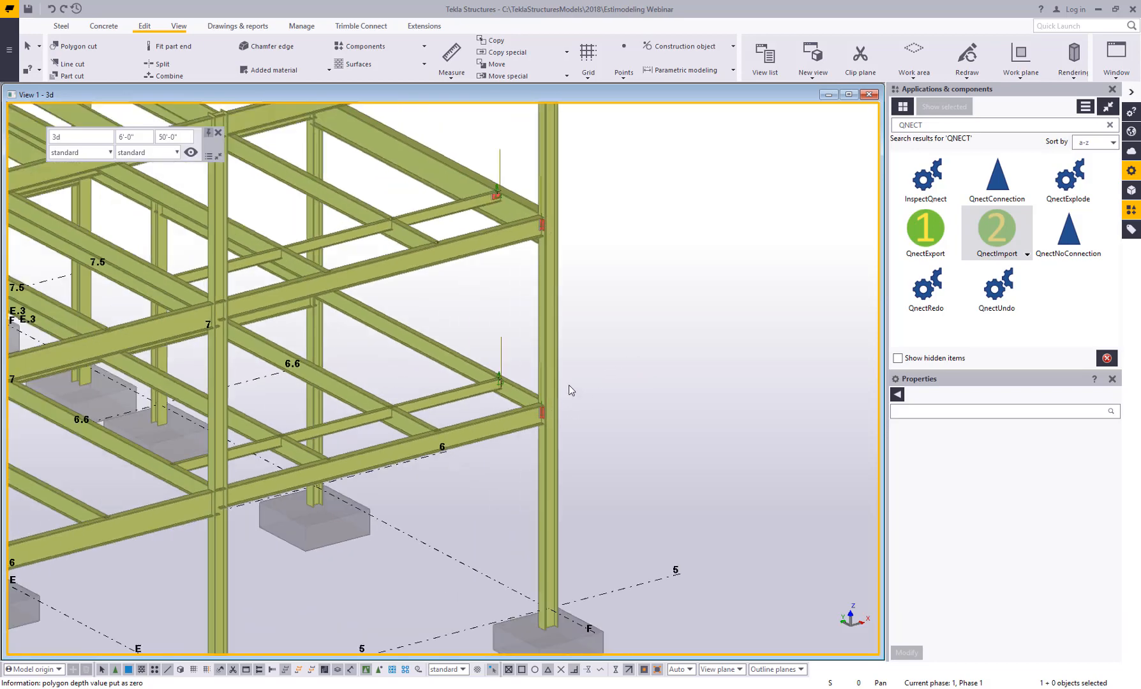
middle_drag(591, 407, 593, 416)
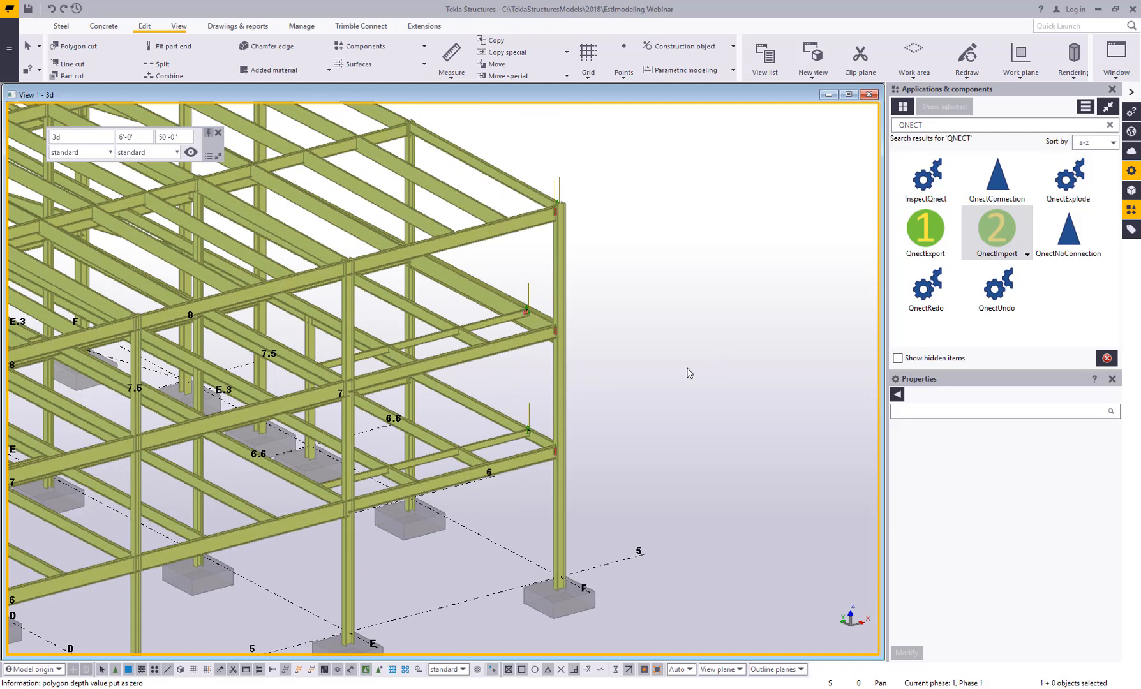
click(1112, 89)
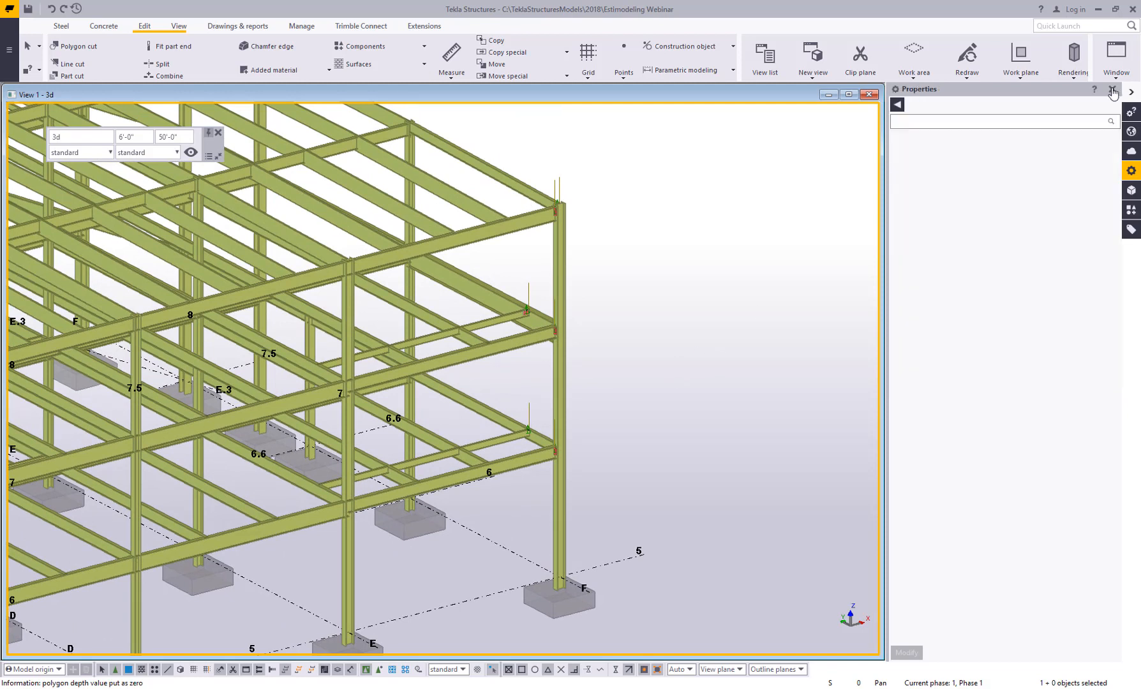
click(1112, 92)
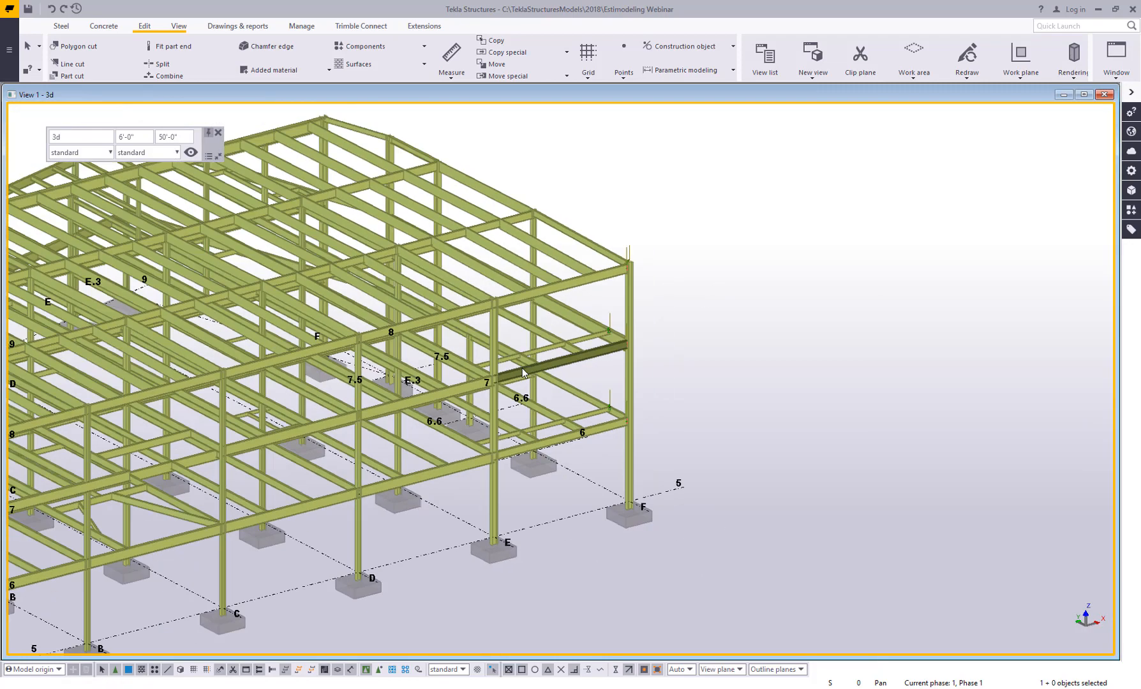
Step: Create connections across the entire steel frame with AutoConnection, using the Shear Tabs rule groups for selection and parameters, and close AutoConnection
middle_drag(523, 373, 753, 360)
scroll(734, 357, down, 4)
ctrl+middle_drag(683, 357, 695, 309)
drag(818, 458, 178, 254)
ctrl+middle_drag(635, 355, 627, 427)
scroll(626, 429, up, 3)
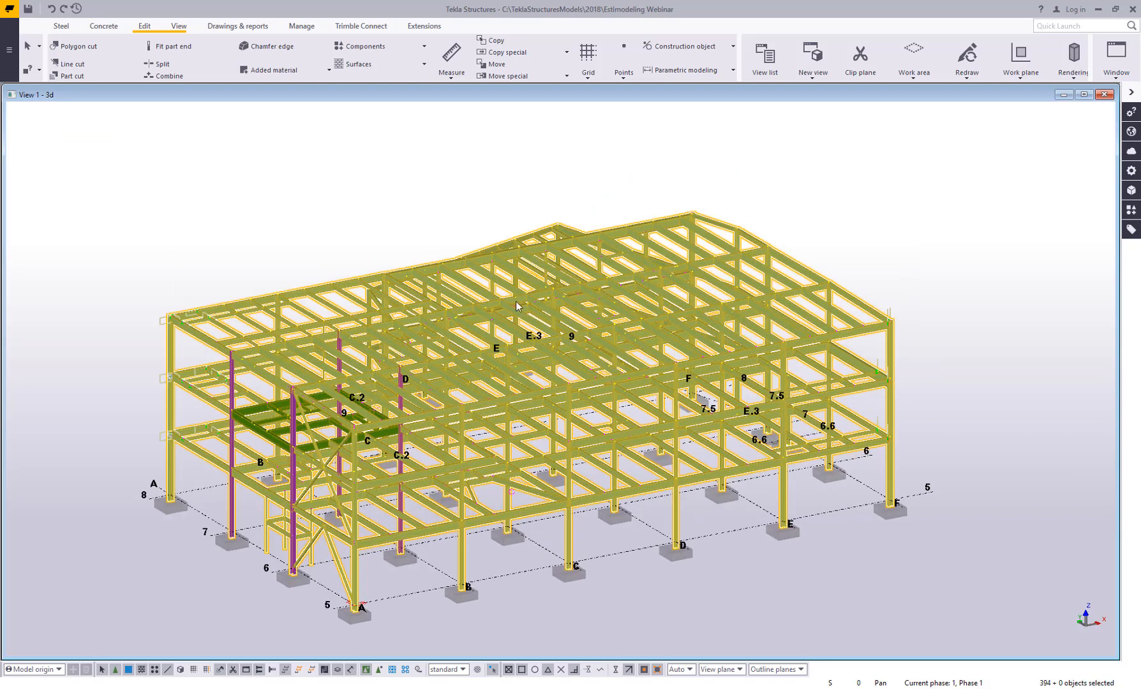
click(367, 46)
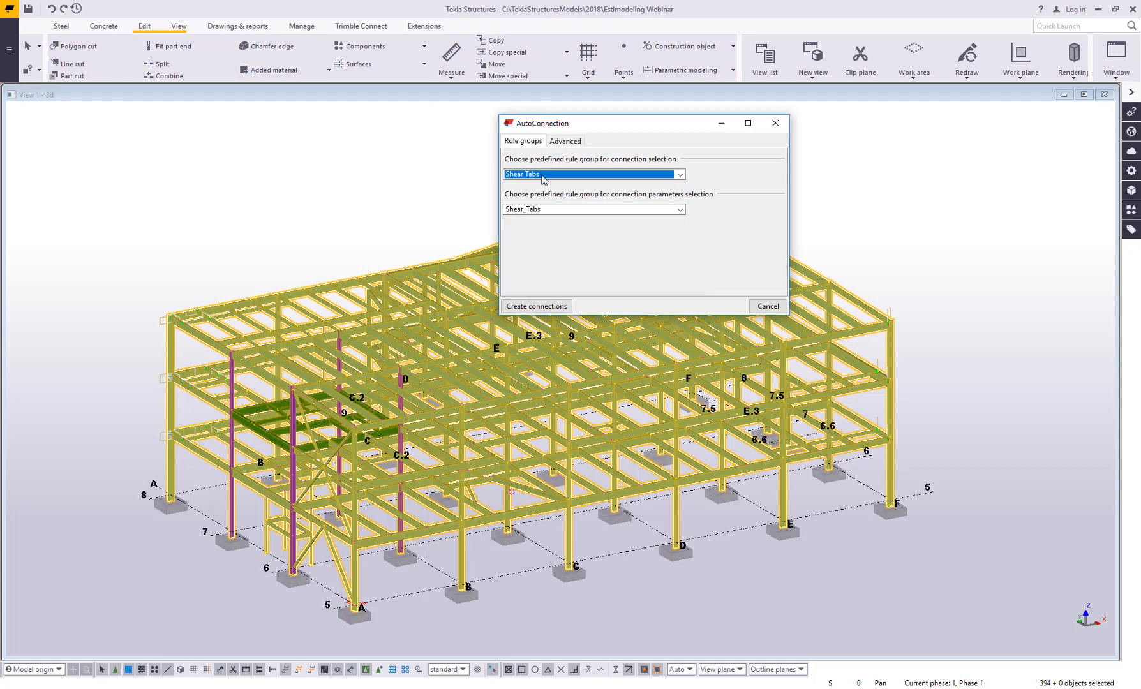
click(533, 309)
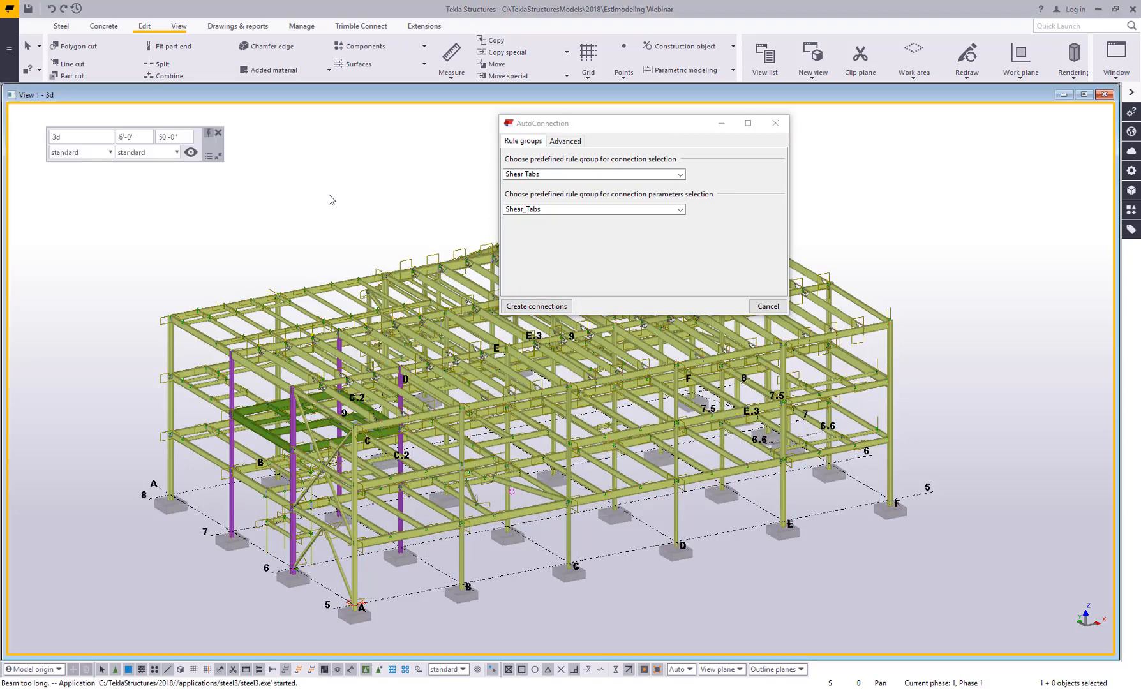
click(775, 309)
Step: Examine the generated shear tab and brace connections throughout the frame, especially around the building corner at grid A-5
scroll(521, 304, up, 5)
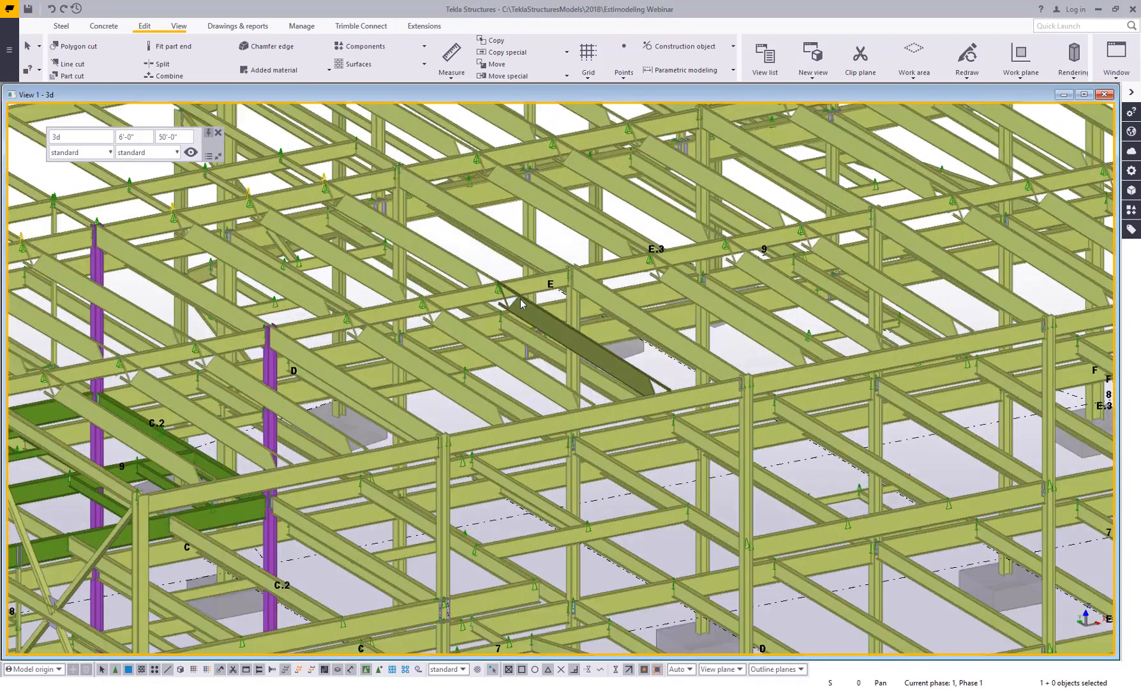
scroll(521, 305, up, 2)
middle_drag(469, 367, 557, 174)
middle_drag(551, 324, 588, 141)
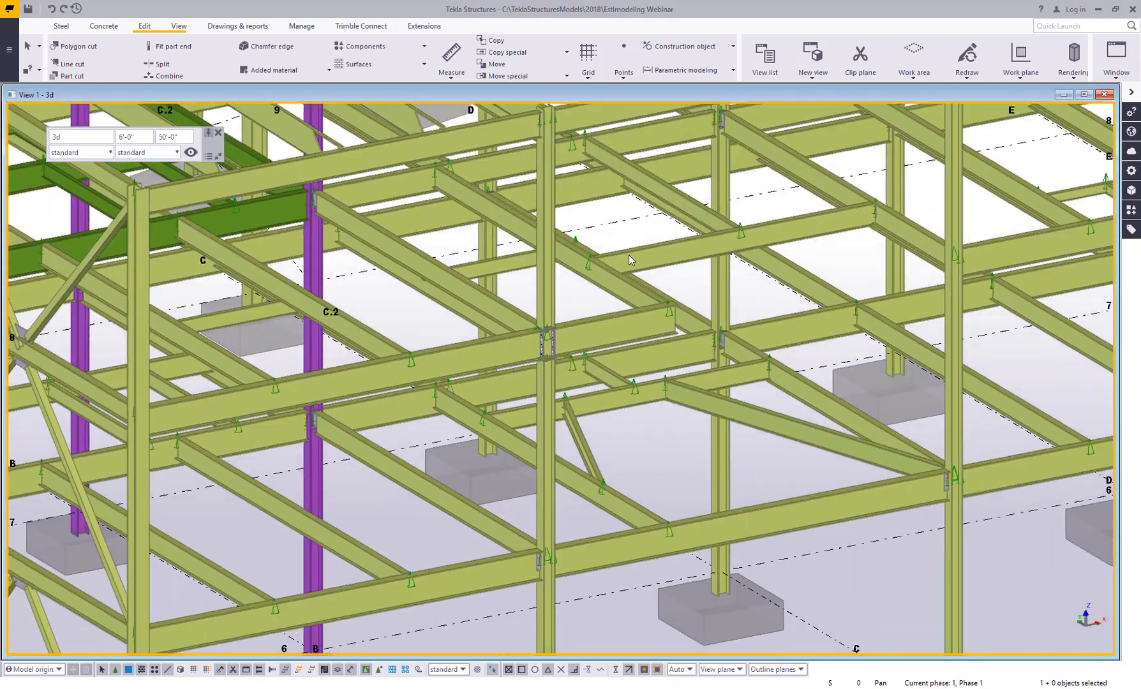
middle_drag(511, 383, 575, 259)
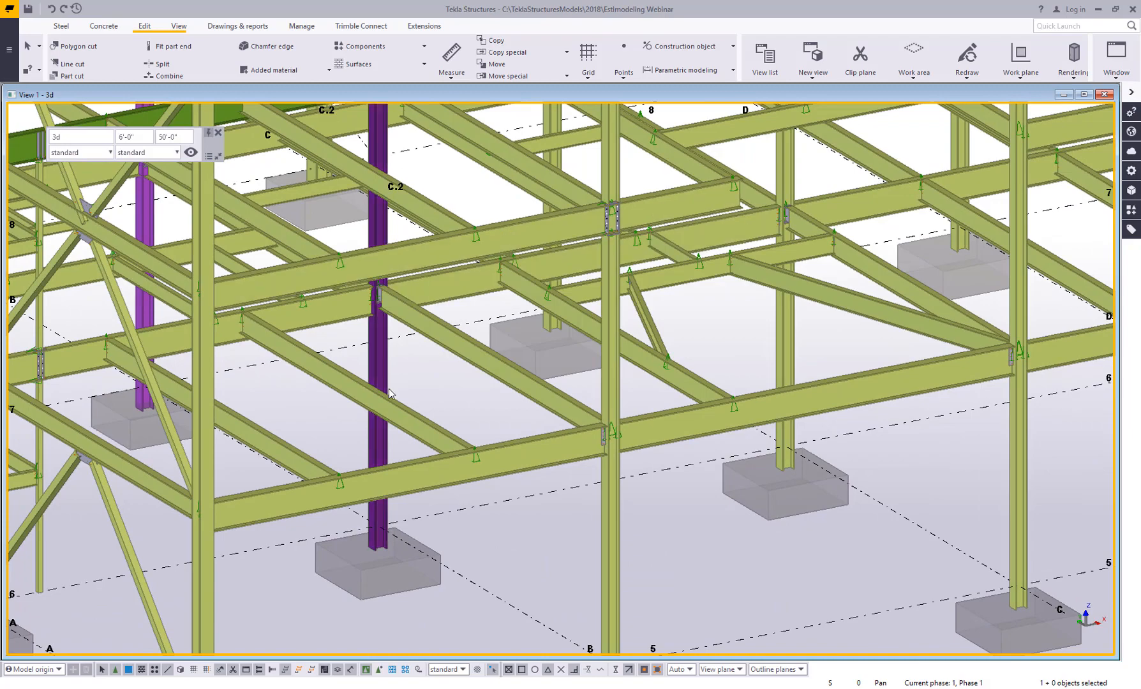
scroll(383, 300, up, 5)
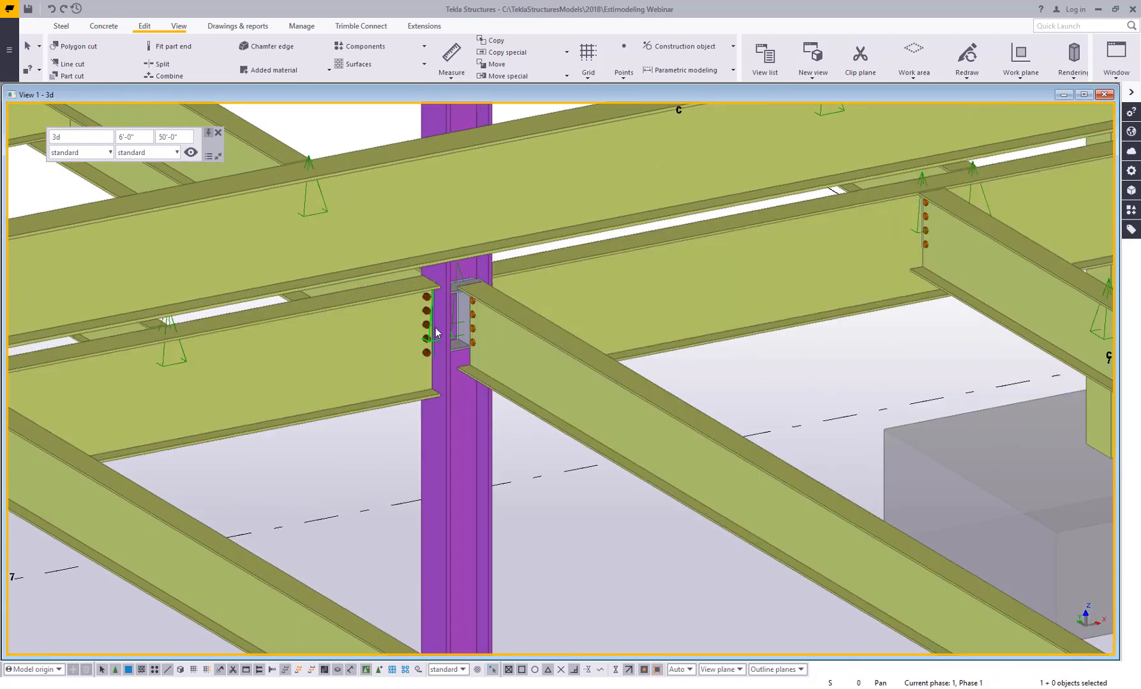
scroll(436, 332, down, 10)
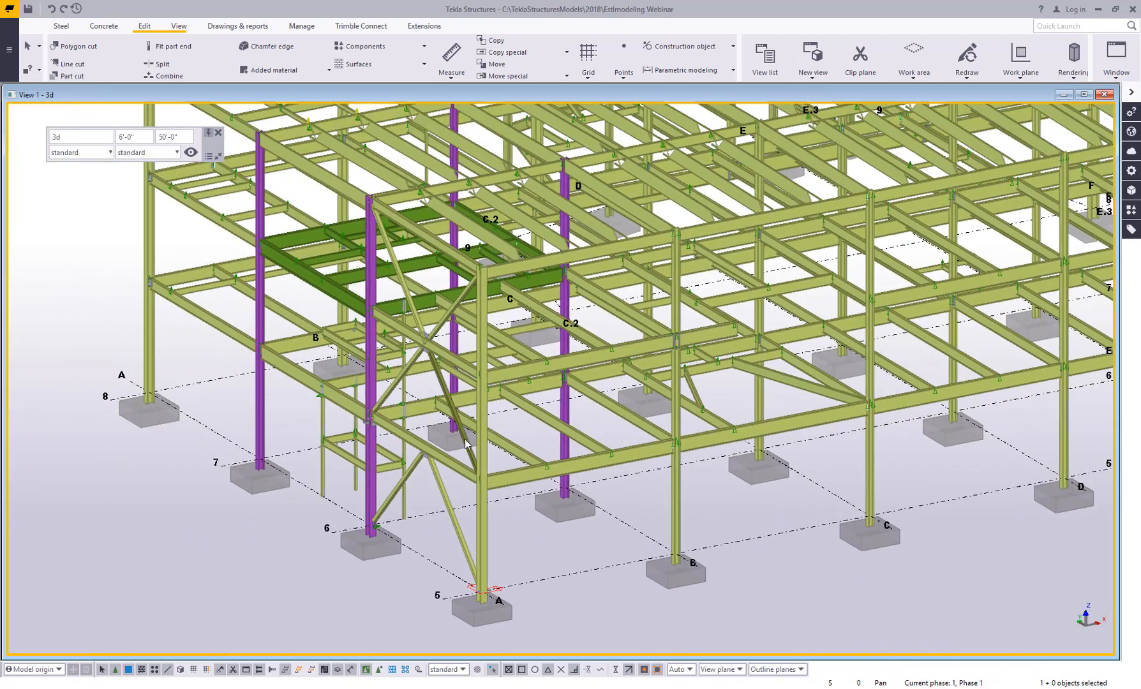
scroll(463, 439, up, 8)
scroll(415, 372, down, 8)
scroll(768, 299, up, 4)
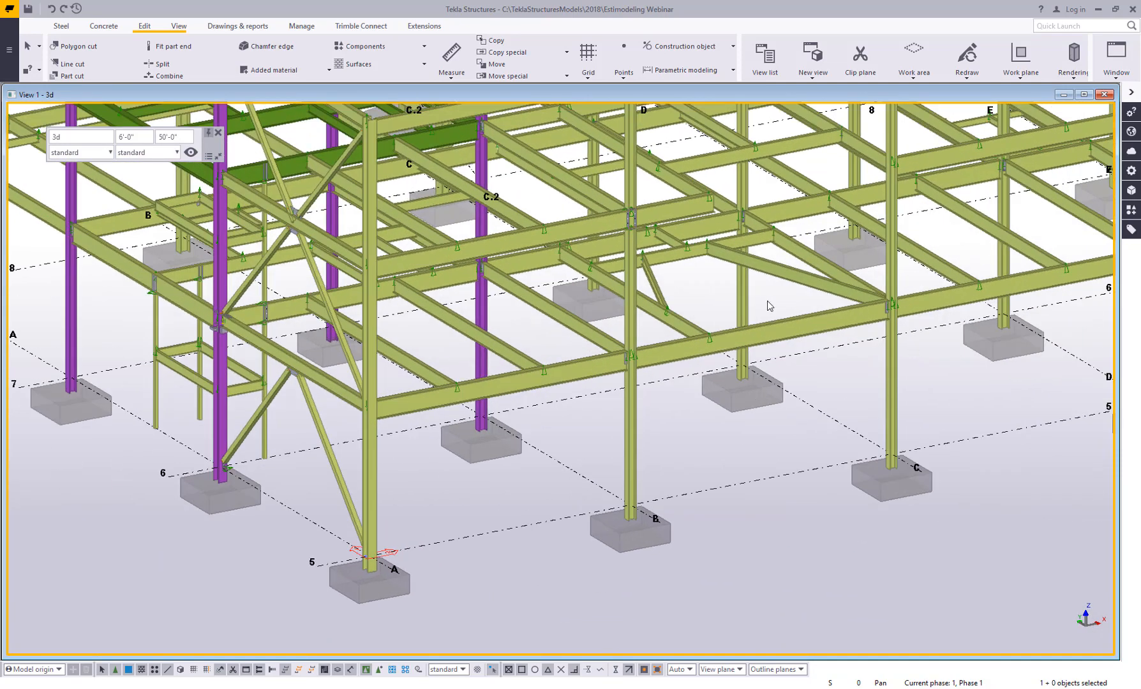
scroll(393, 342, down, 4)
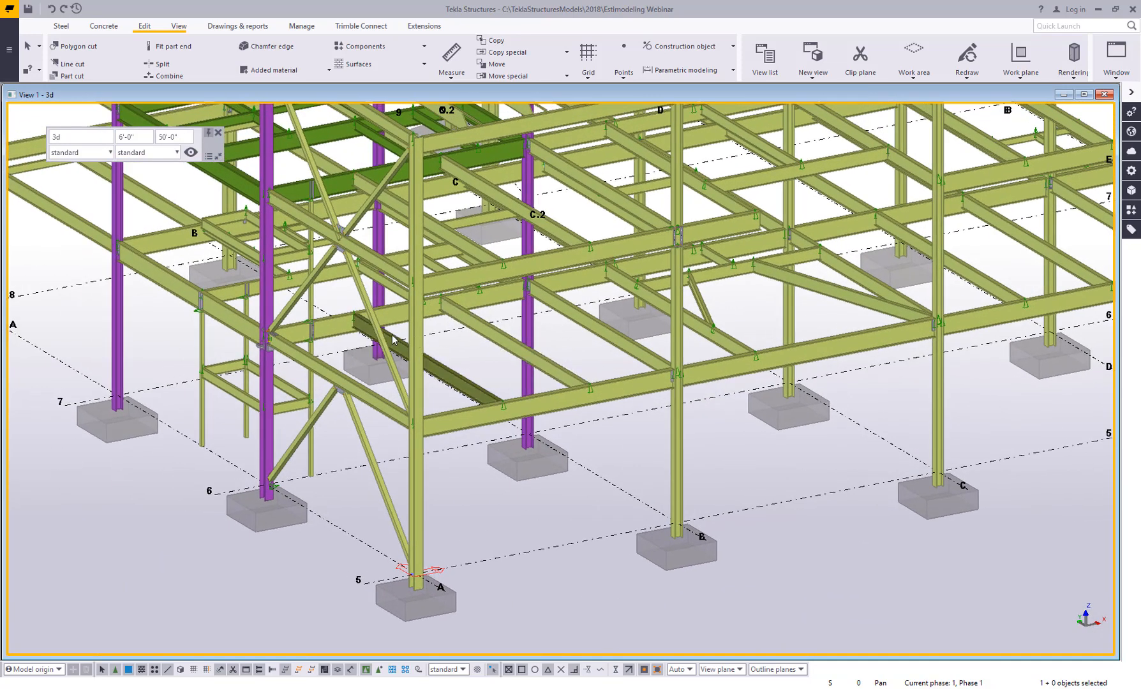
scroll(392, 342, down, 4)
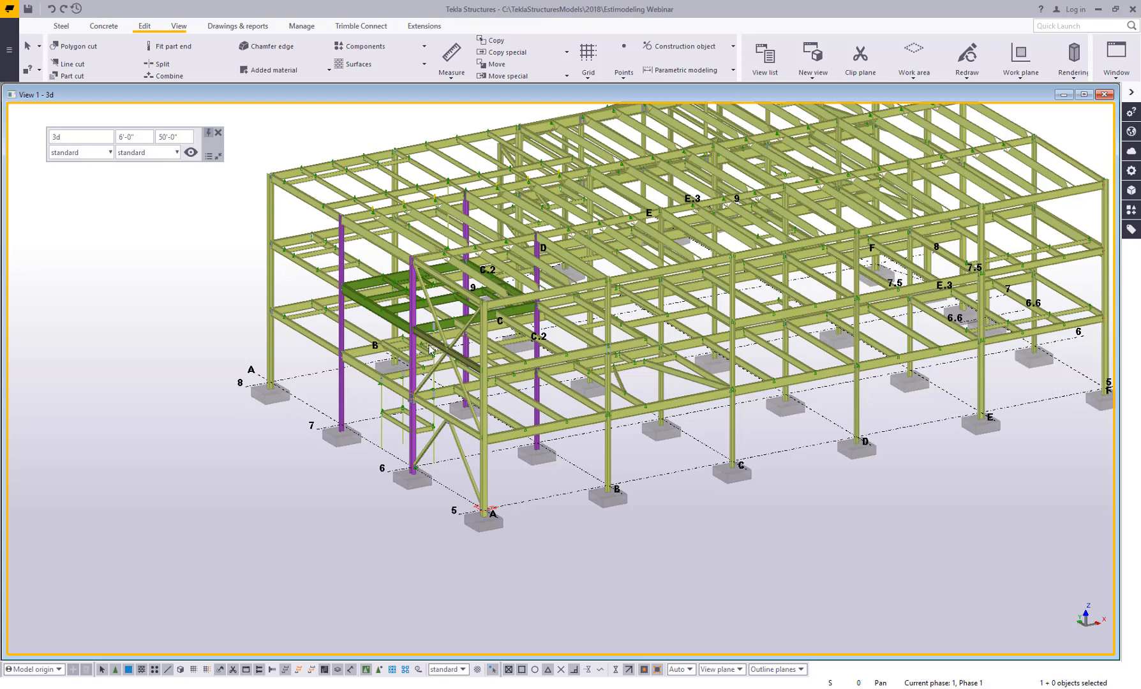
Step: Switch the 3D view to plan between grids A and B near grid 6, and load the +Temp view properties
key(ctrl+p)
middle_drag(316, 519, 467, 419)
scroll(425, 471, up, 10)
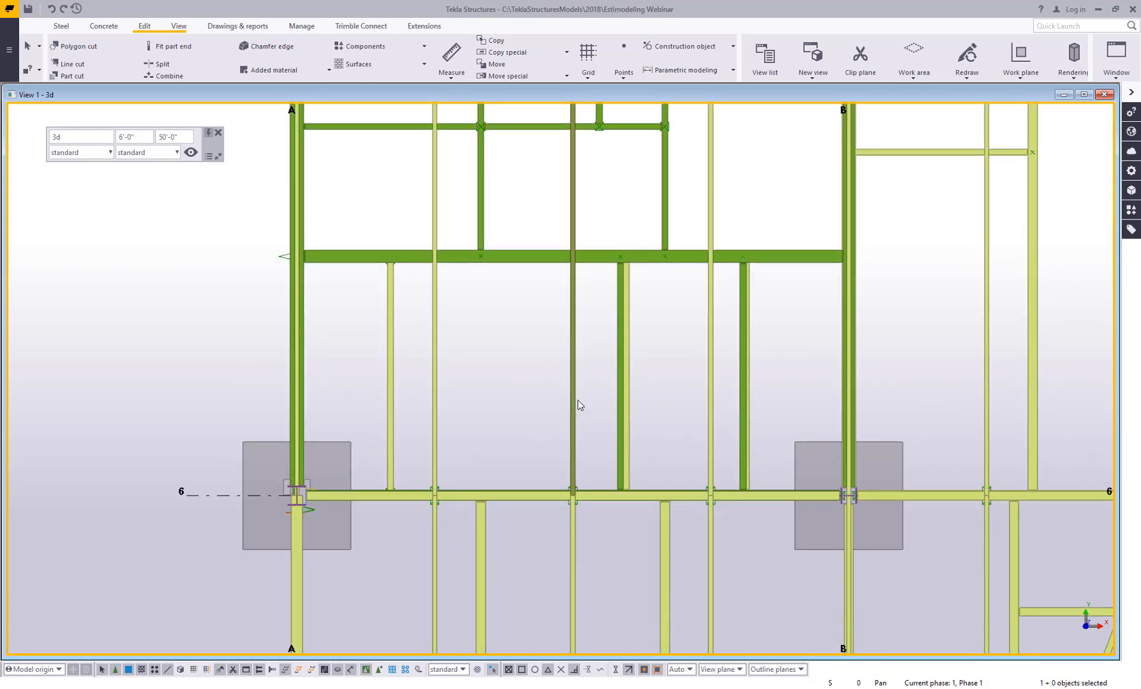
click(179, 25)
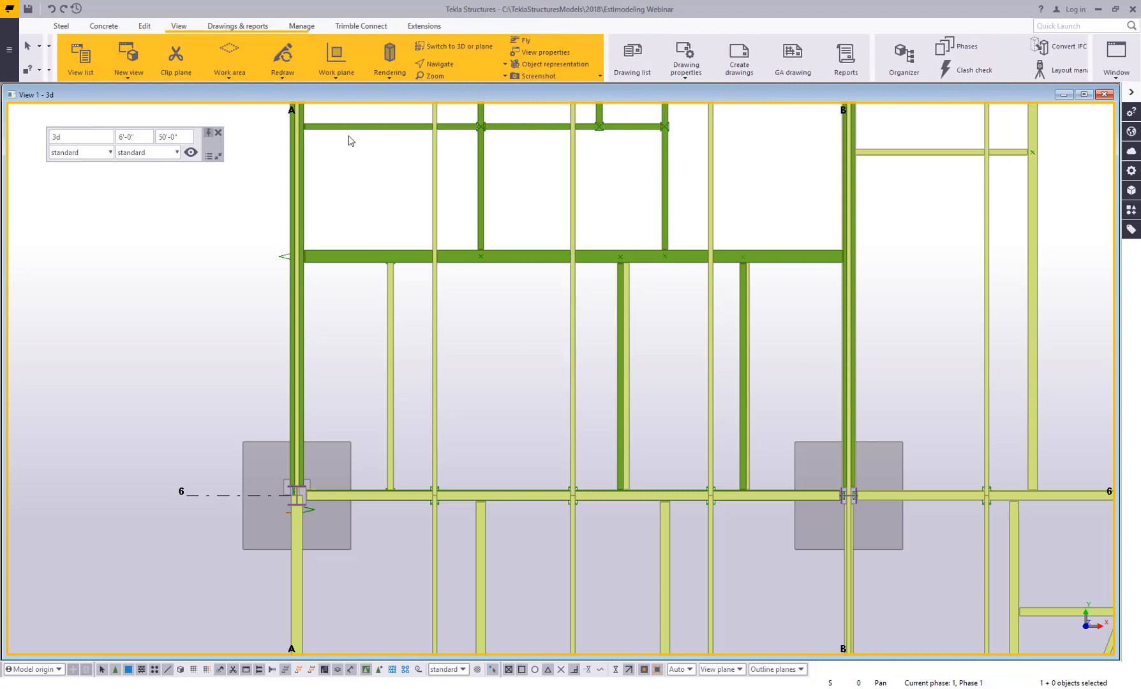
click(538, 52)
click(486, 146)
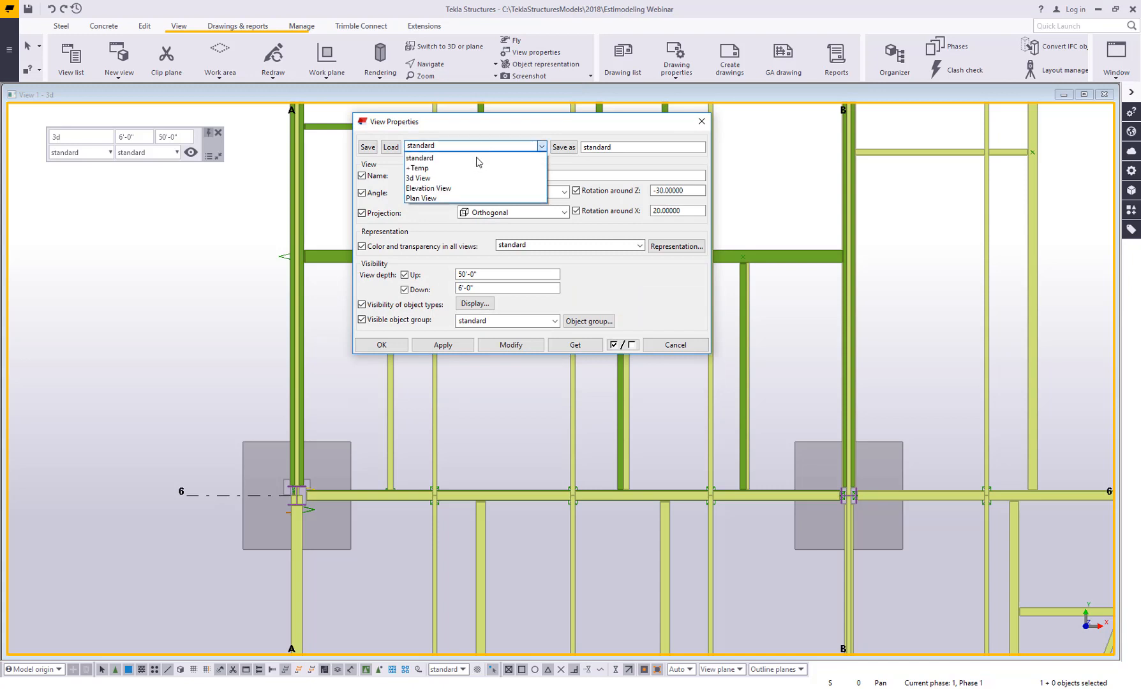
click(457, 169)
click(392, 147)
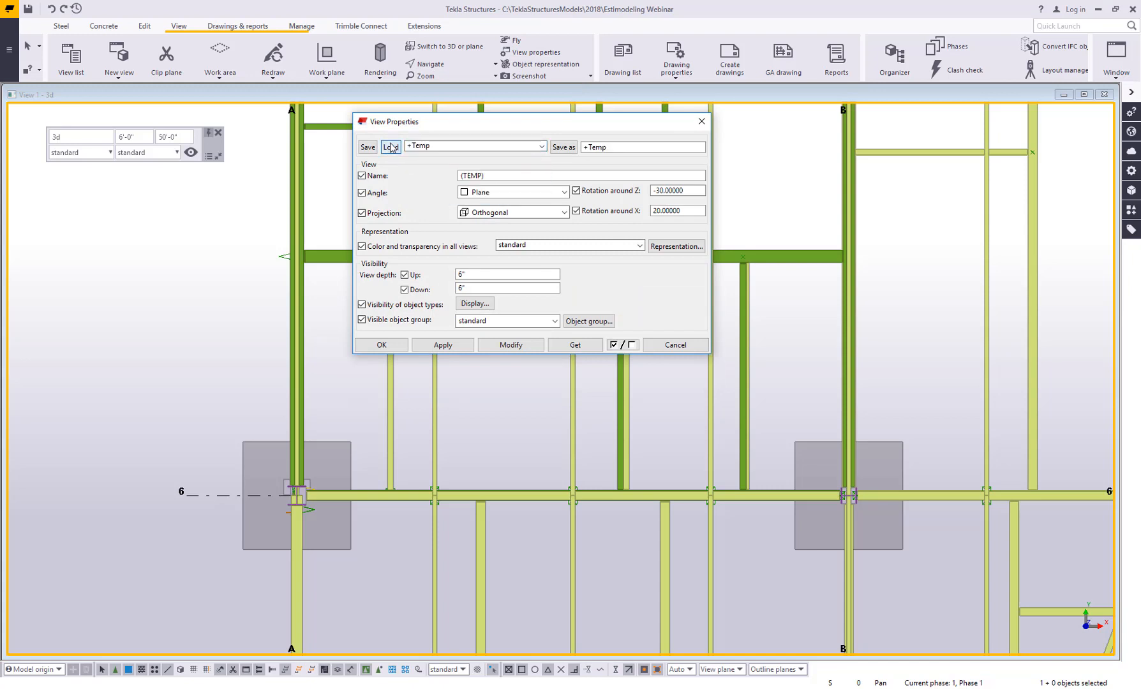
click(378, 345)
Step: Create a two-point view across the short beams between grids A and B just above grid 6, and maximize it
click(120, 64)
click(92, 121)
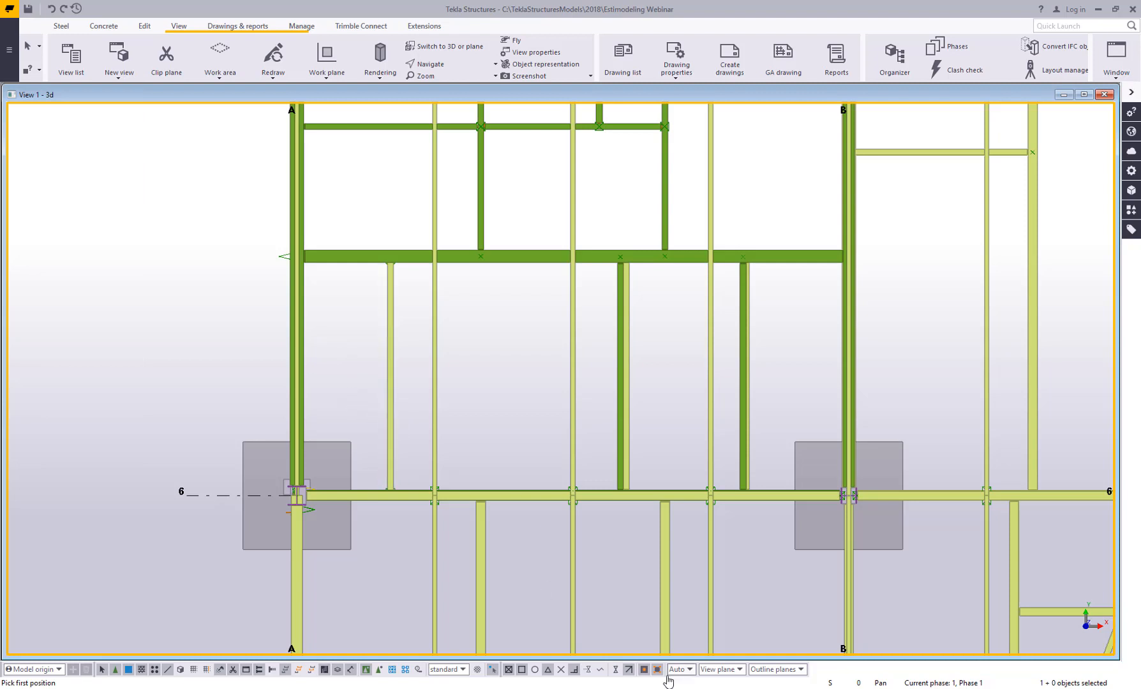
click(392, 431)
click(620, 429)
scroll(349, 381, up, 8)
right_click(360, 334)
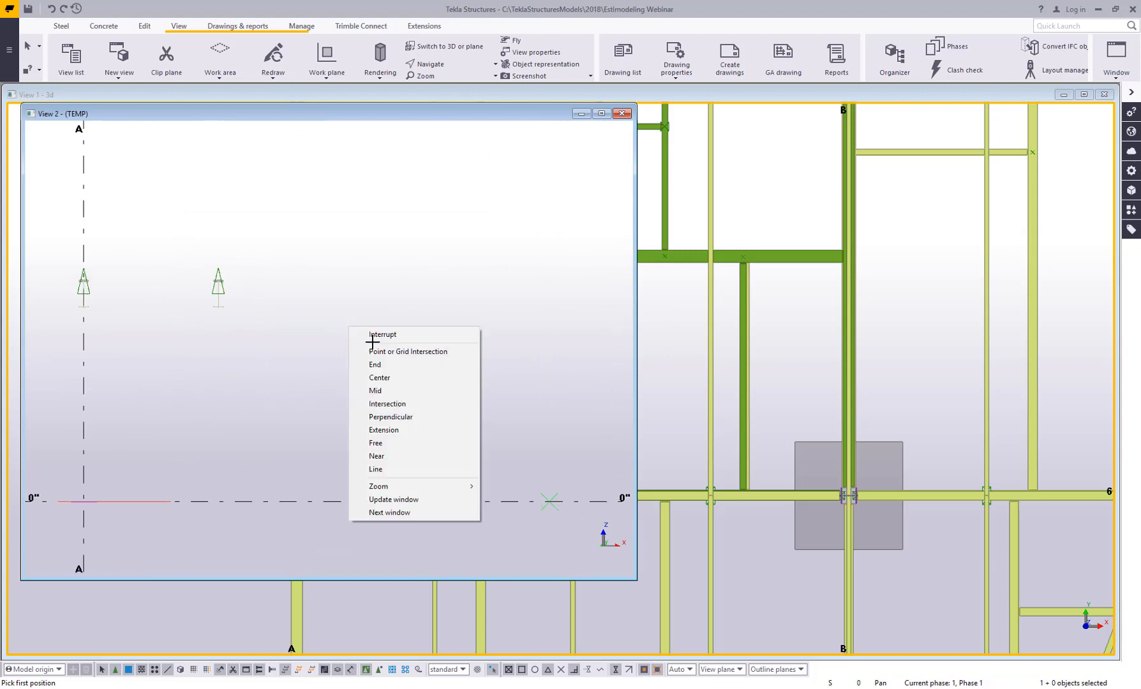
click(424, 334)
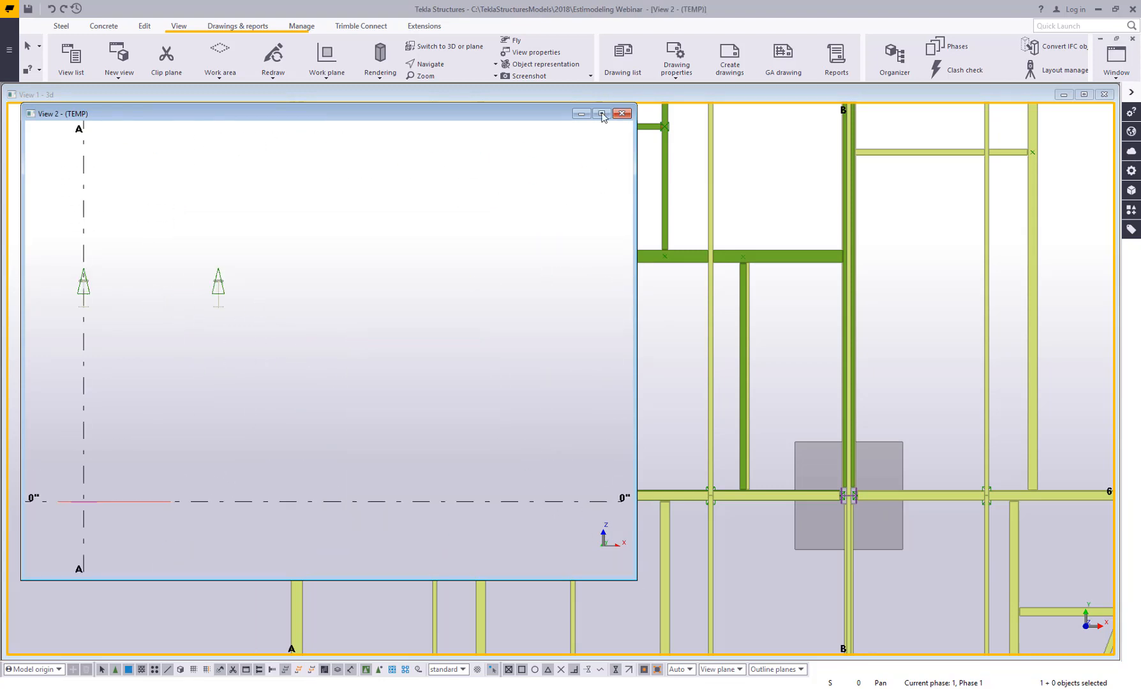
click(601, 114)
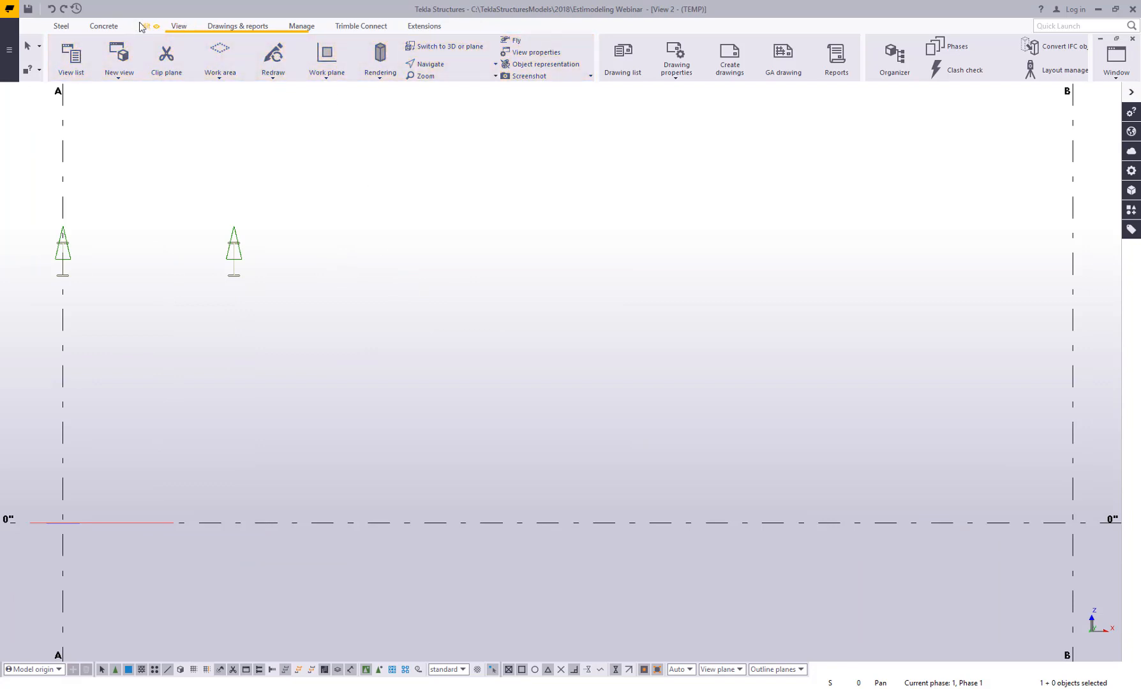
Step: Measure the vertical distance from the top of the beam beside grid A down to the 0" level
click(145, 25)
click(452, 76)
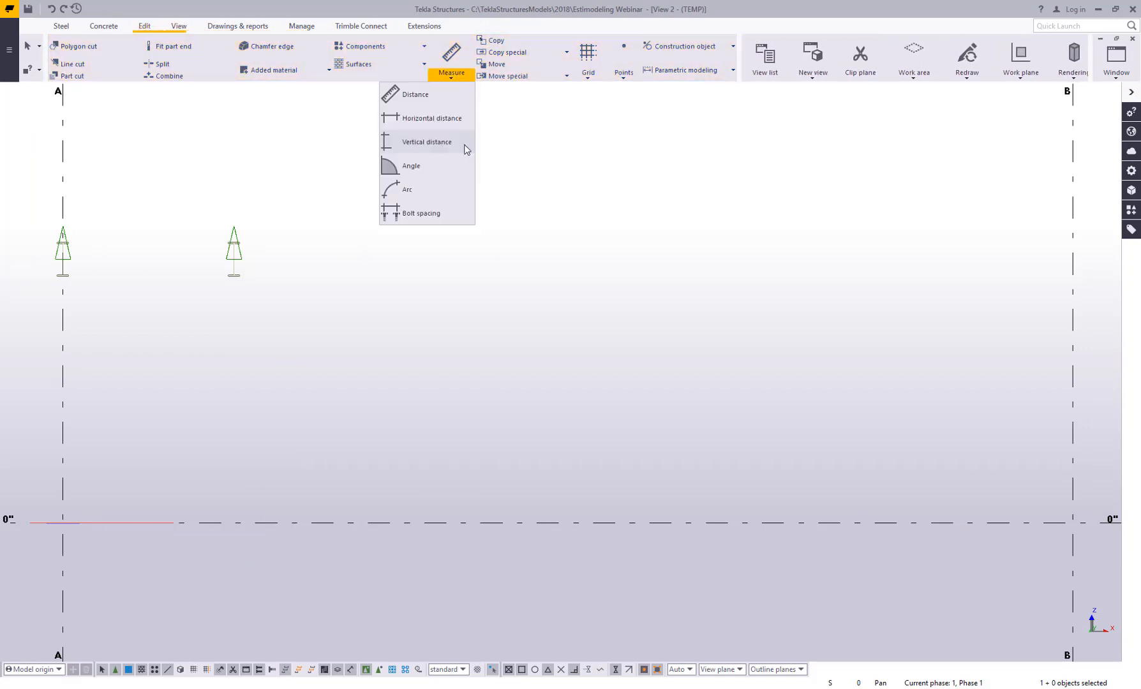
click(423, 119)
scroll(219, 257, up, 5)
scroll(220, 257, up, 2)
click(227, 255)
scroll(407, 377, down, 10)
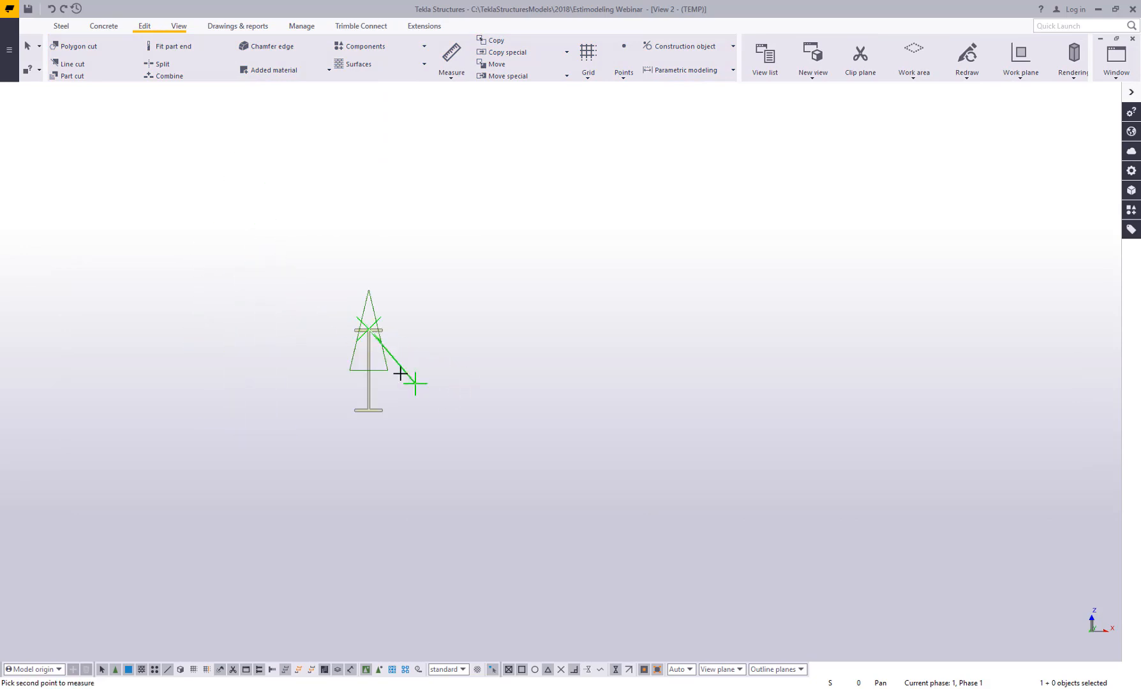
click(421, 464)
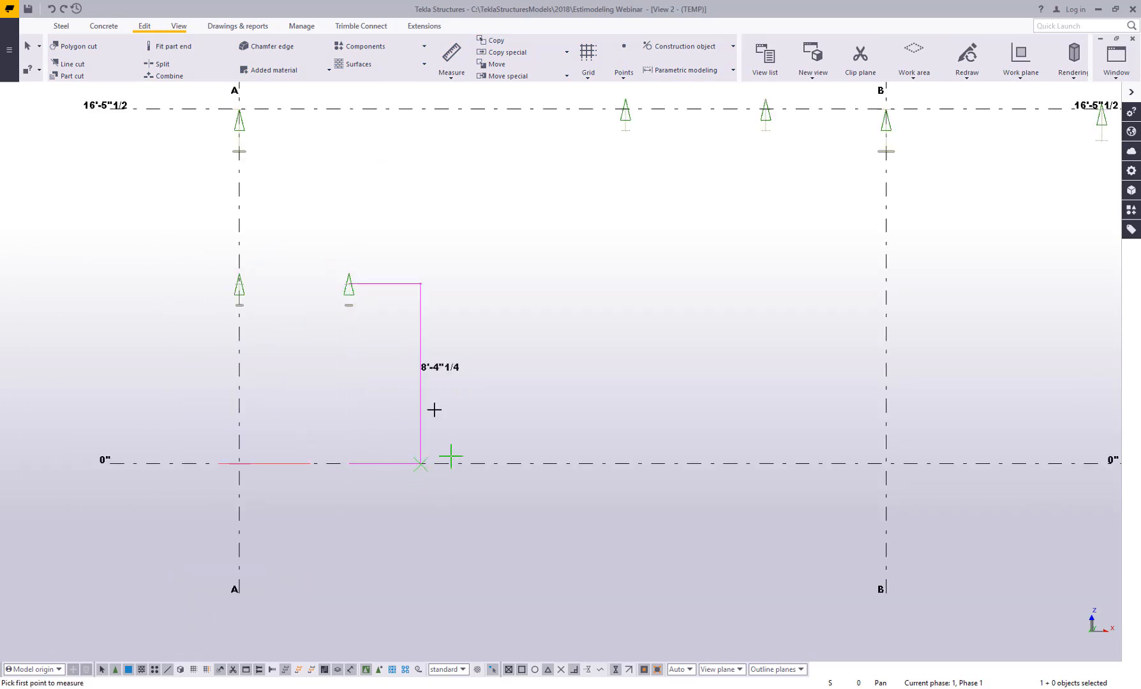
scroll(447, 402, up, 2)
right_click(521, 344)
click(540, 352)
Step: Search the applications and components catalog for "stair" and open the settings of the Stair Layout component
middle_drag(608, 391, 536, 415)
click(1133, 211)
click(948, 125)
text(Q)
key(BackSpace)
text(stair)
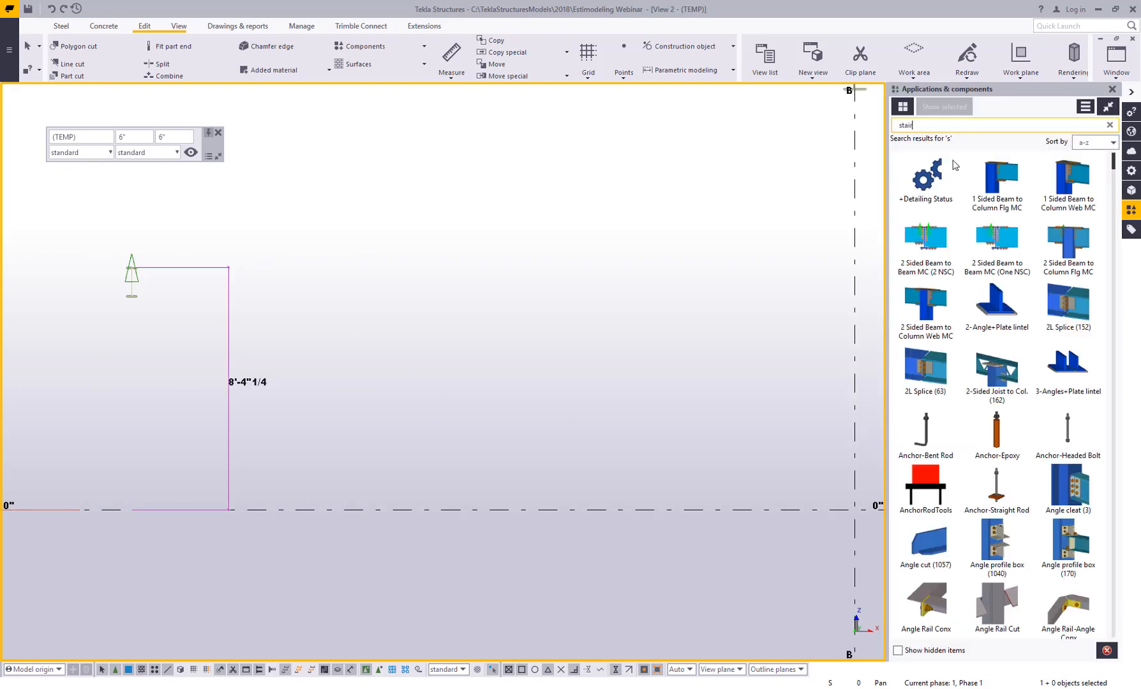
double_click(1079, 309)
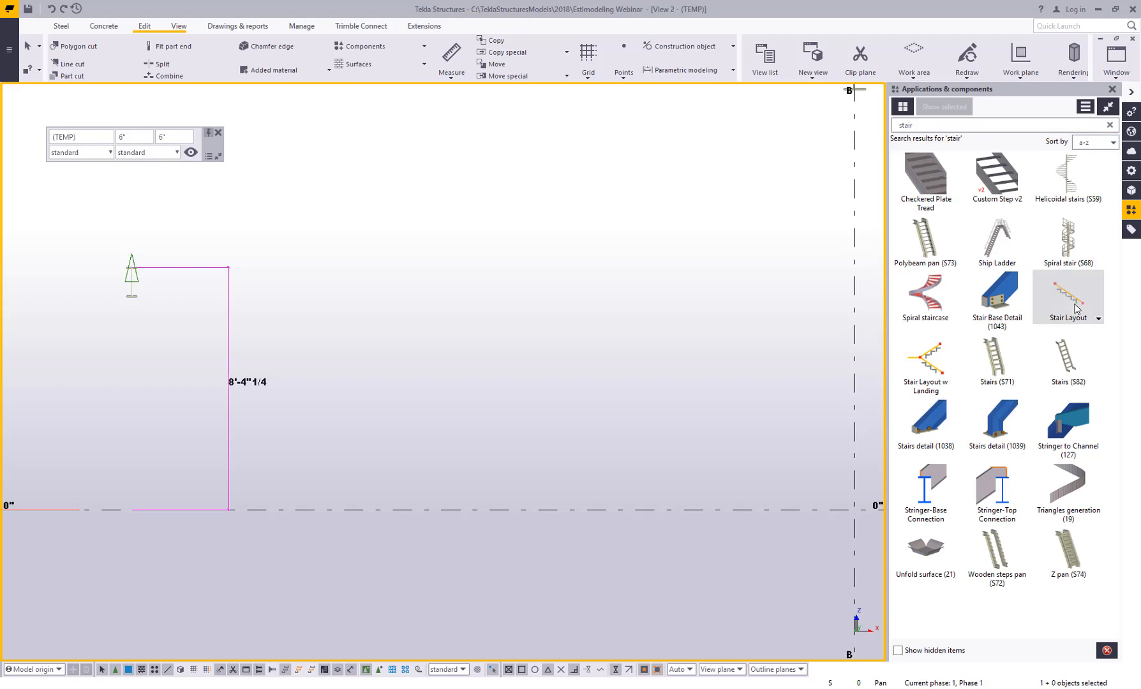
Step: Set the stair height to 8'-8"1/4 and the top horizontal offset to 6 in the Stair Layout settings
drag(597, 376, 447, 362)
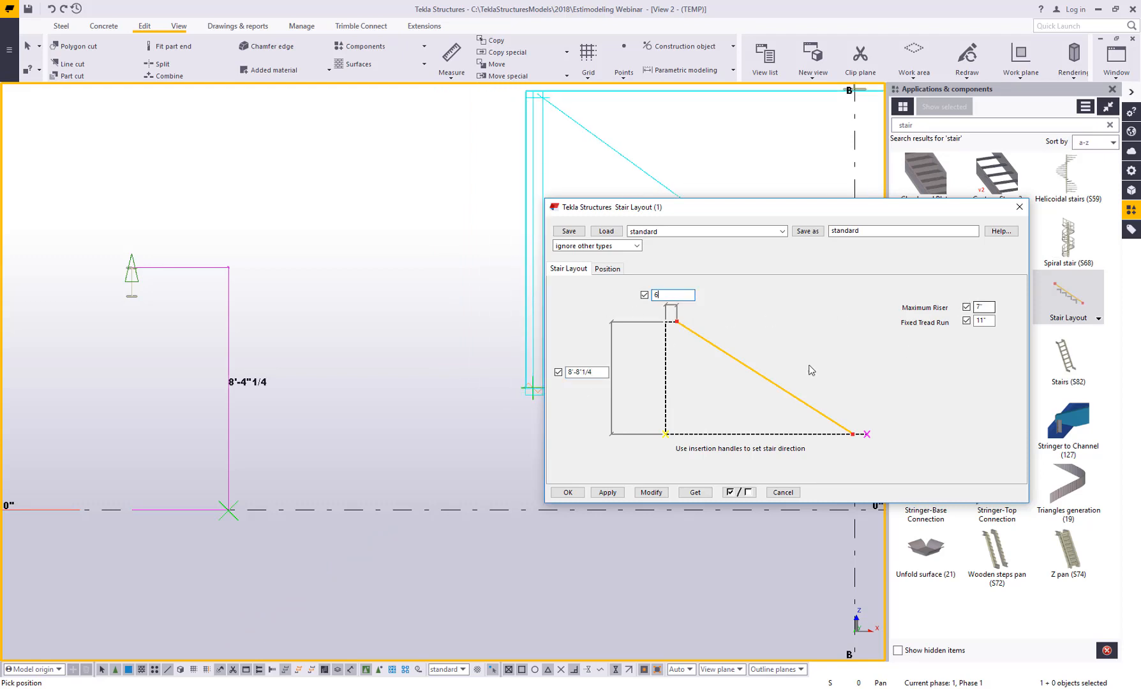
Step: Place the stair layout with a top extension of 6, from the 0" level below the landing beam toward grid B, and redraw the view
click(582, 493)
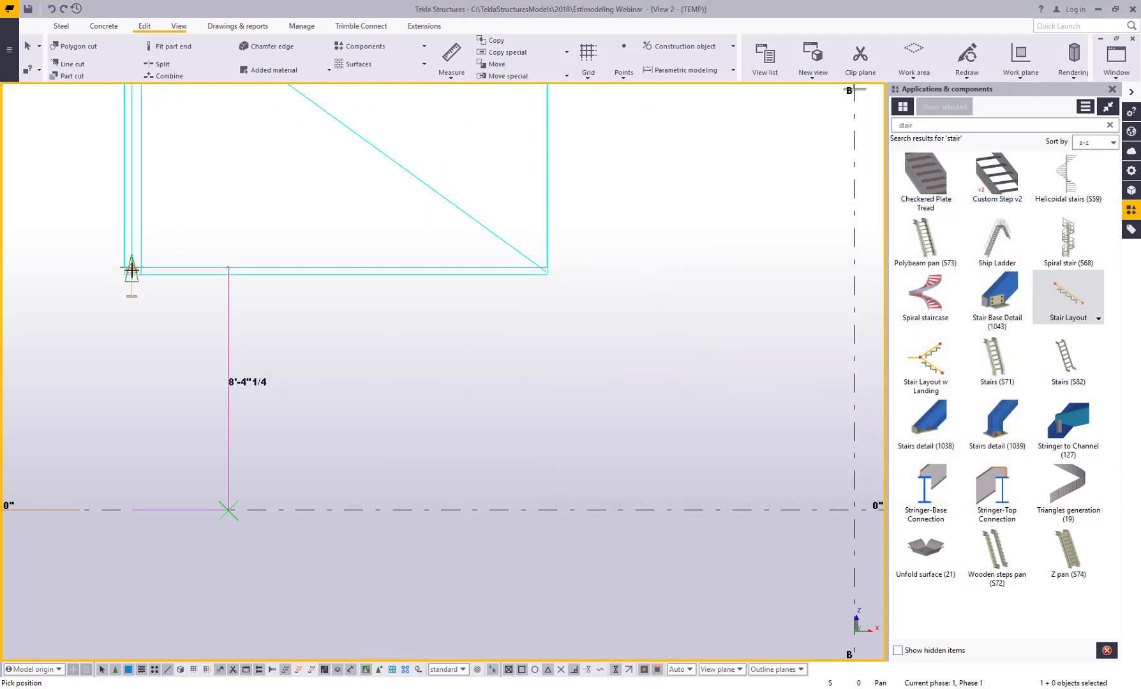
scroll(132, 270, up, 5)
scroll(130, 262, up, 3)
scroll(135, 275, down, 8)
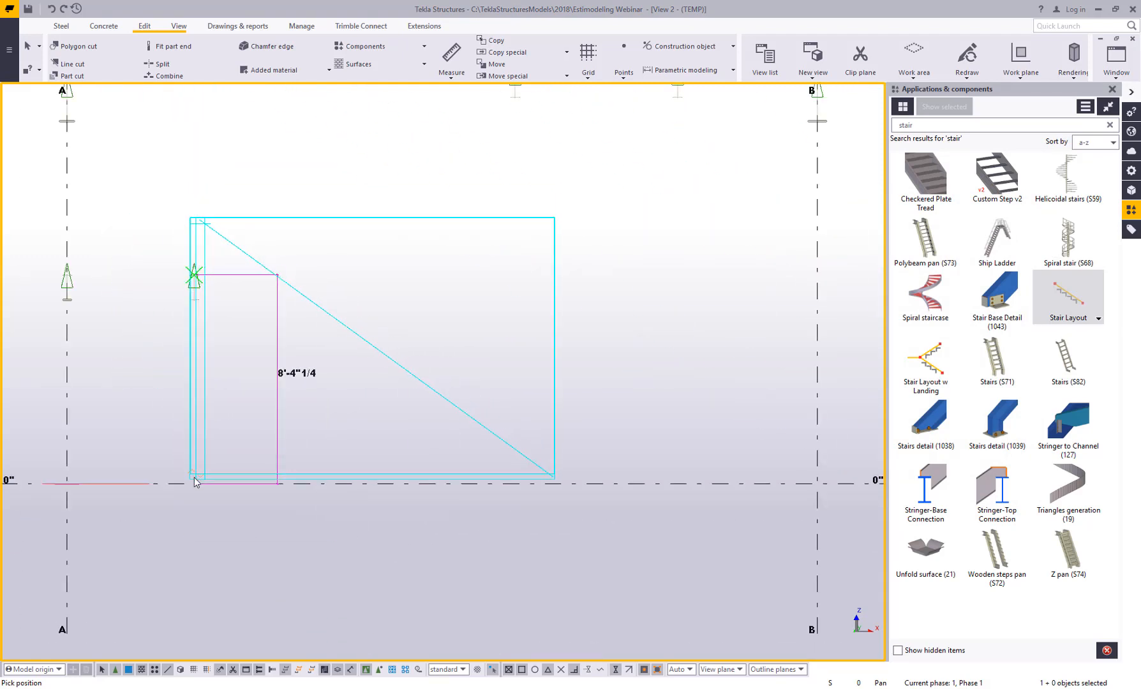
click(467, 487)
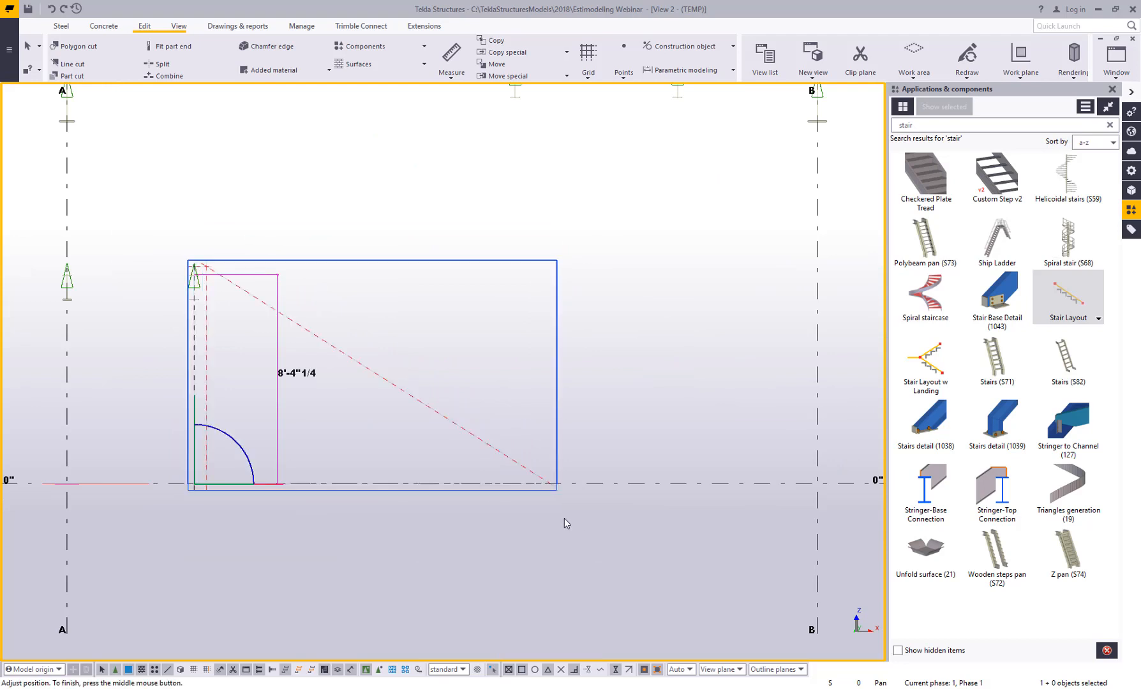
right_click(619, 386)
click(629, 394)
middle_drag(470, 383, 484, 379)
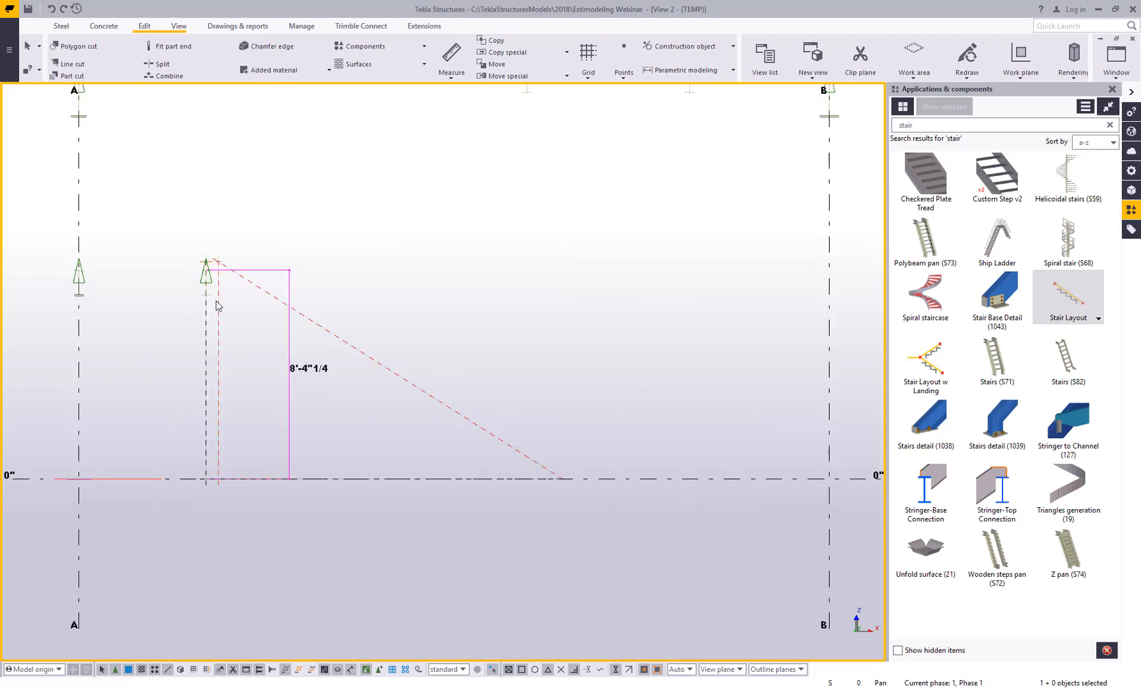
right_click(582, 379)
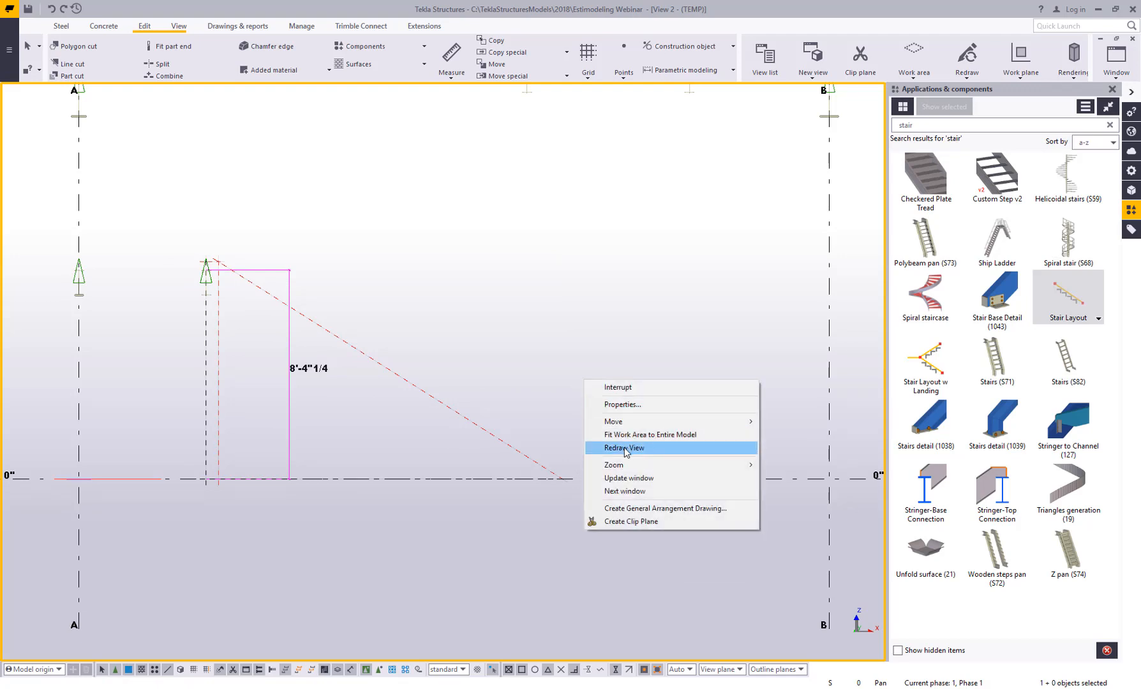
click(611, 421)
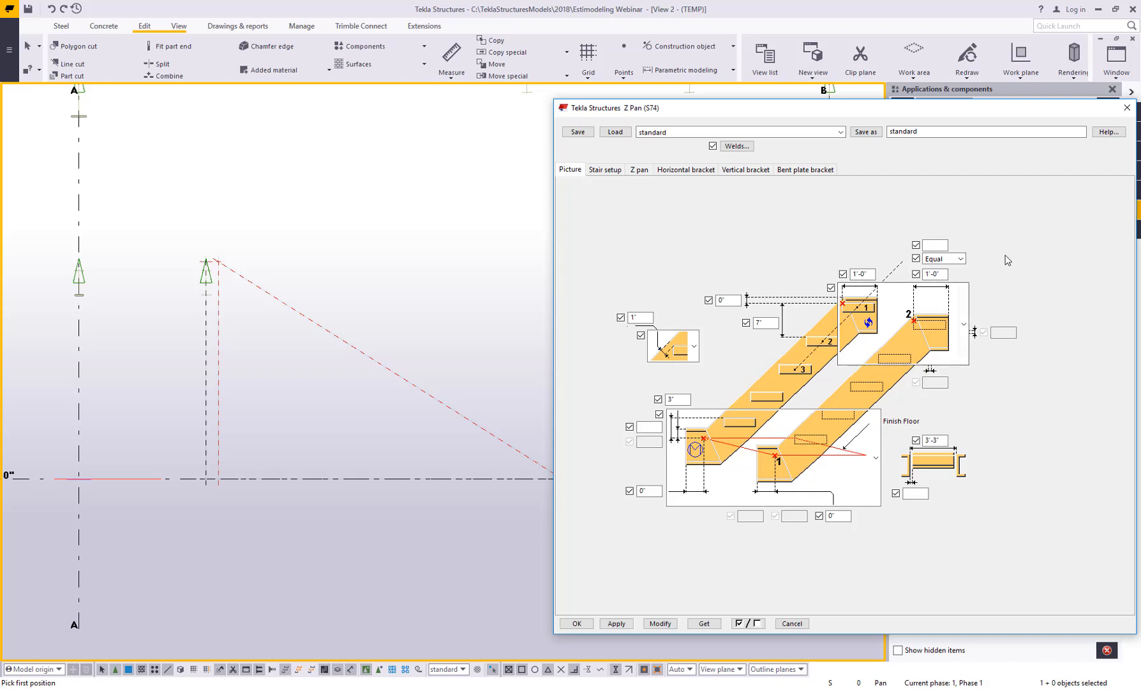
Step: Set the Z Pan (S74) stair's top connection to the beam-supported option and its second stringer's top extension to 6
click(932, 333)
click(920, 510)
click(942, 276)
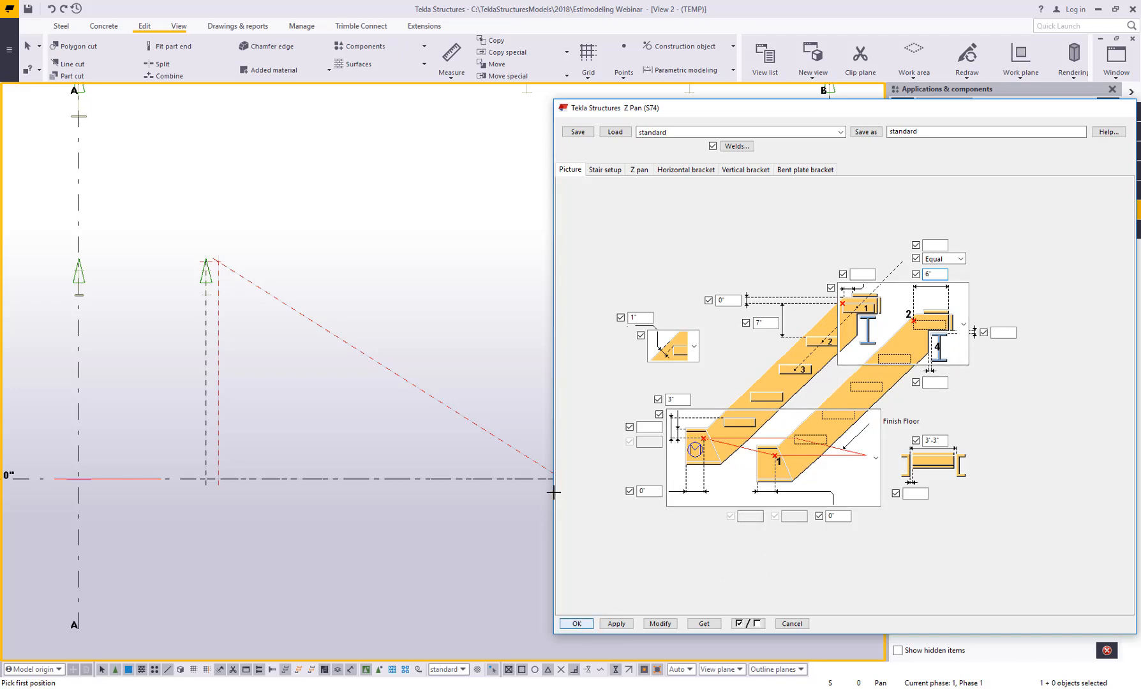
Step: Create the Z pan stair from the lower to the upper end of the layout line, connected to the landing beam
scroll(559, 493, up, 3)
click(561, 466)
scroll(523, 409, down, 3)
scroll(415, 256, up, 5)
click(411, 308)
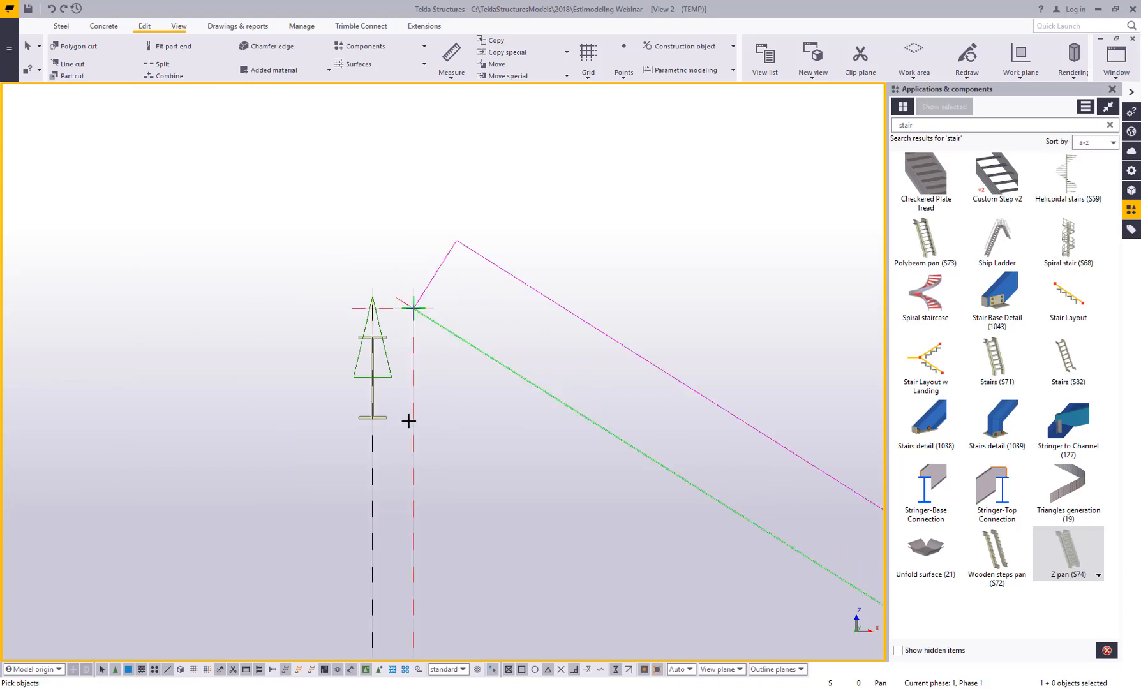
click(376, 417)
middle_click(536, 349)
scroll(555, 358, down, 3)
right_click(625, 277)
click(638, 284)
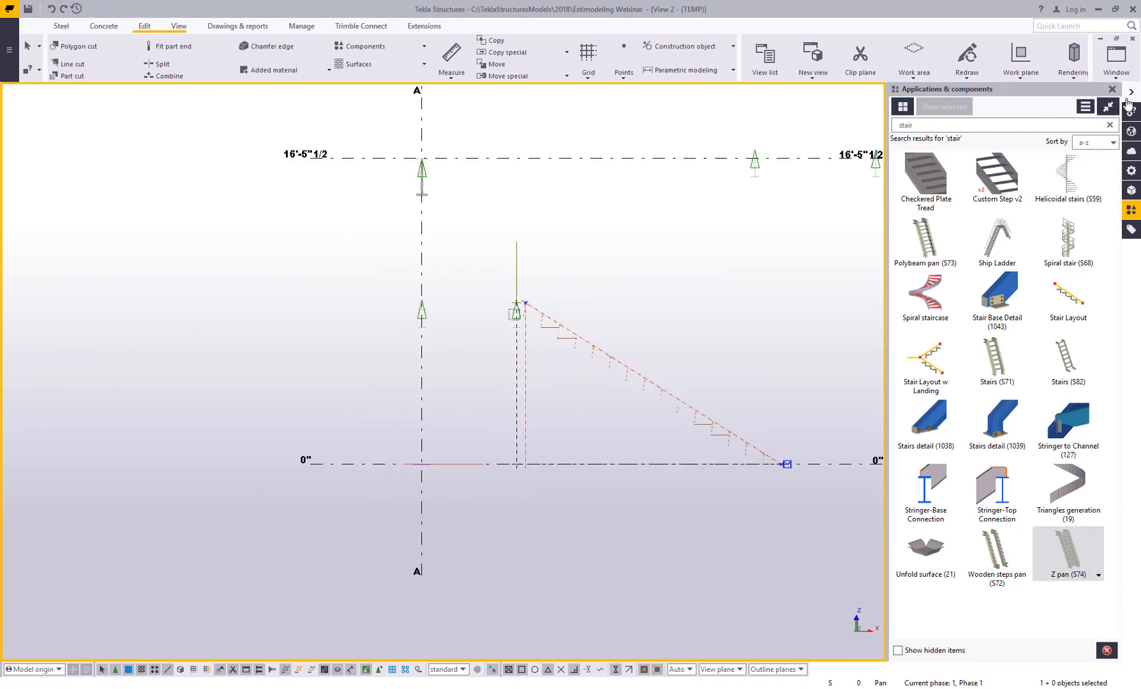
Step: Close the temporary elevation view and orient the 3D model toward the new stair
click(1133, 39)
scroll(388, 441, down, 2)
ctrl+middle_drag(386, 439, 329, 278)
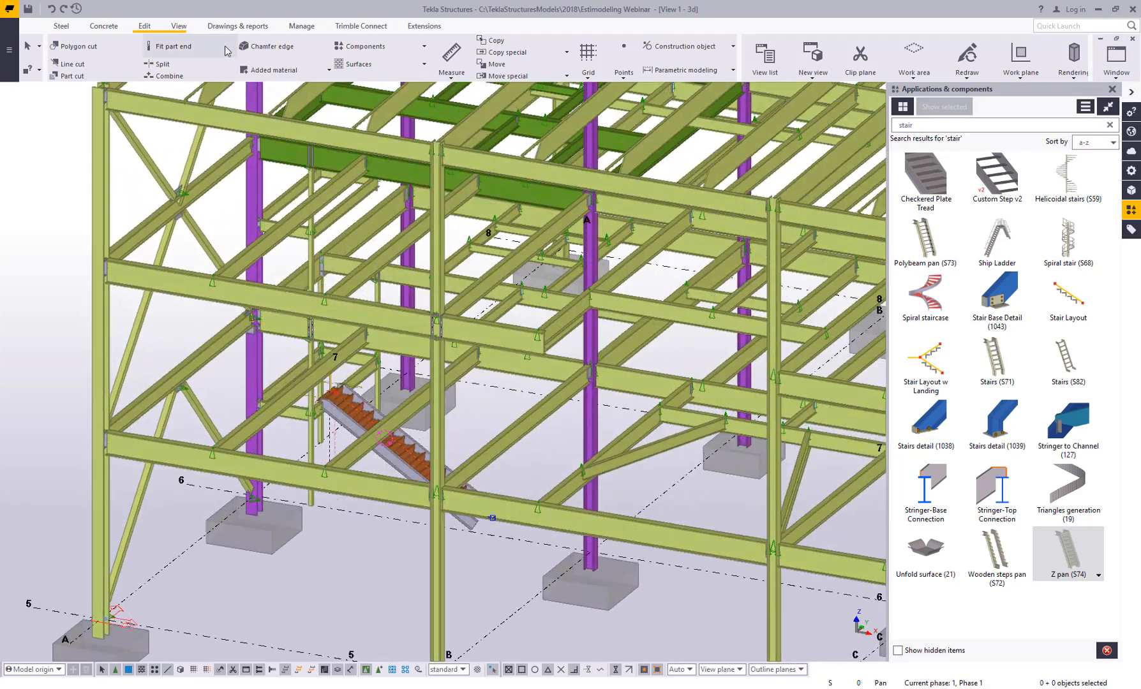
Step: Cut away the framing in front of the stair with a clip plane in the 3D view
click(179, 26)
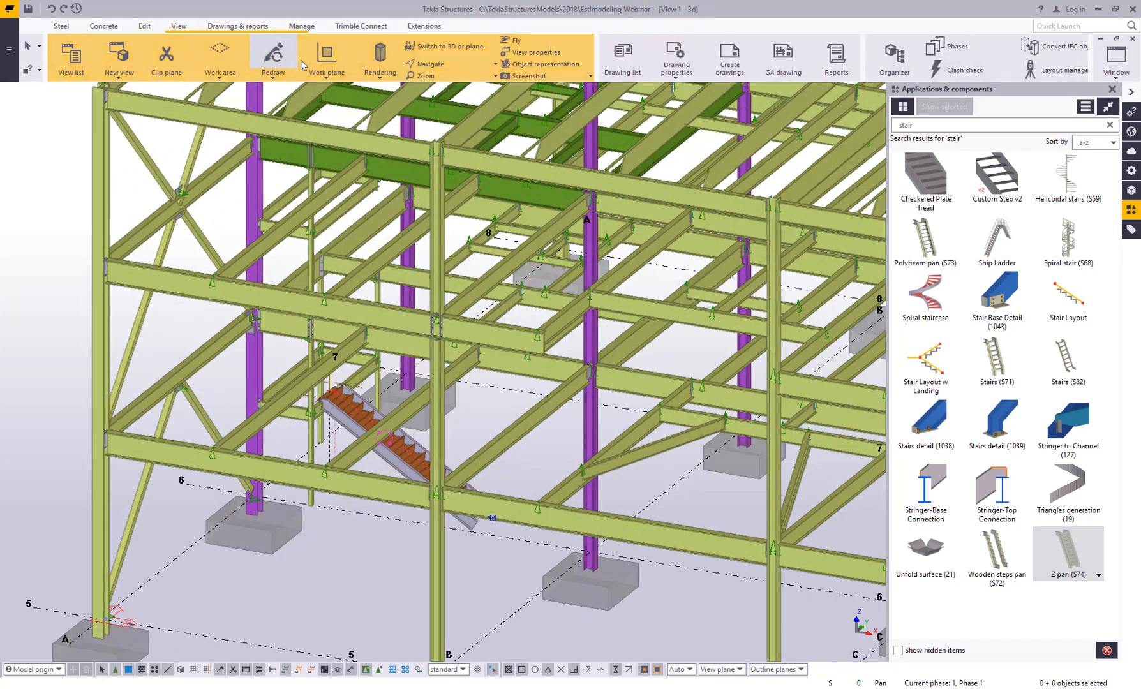
click(166, 54)
scroll(267, 379, up, 5)
click(267, 379)
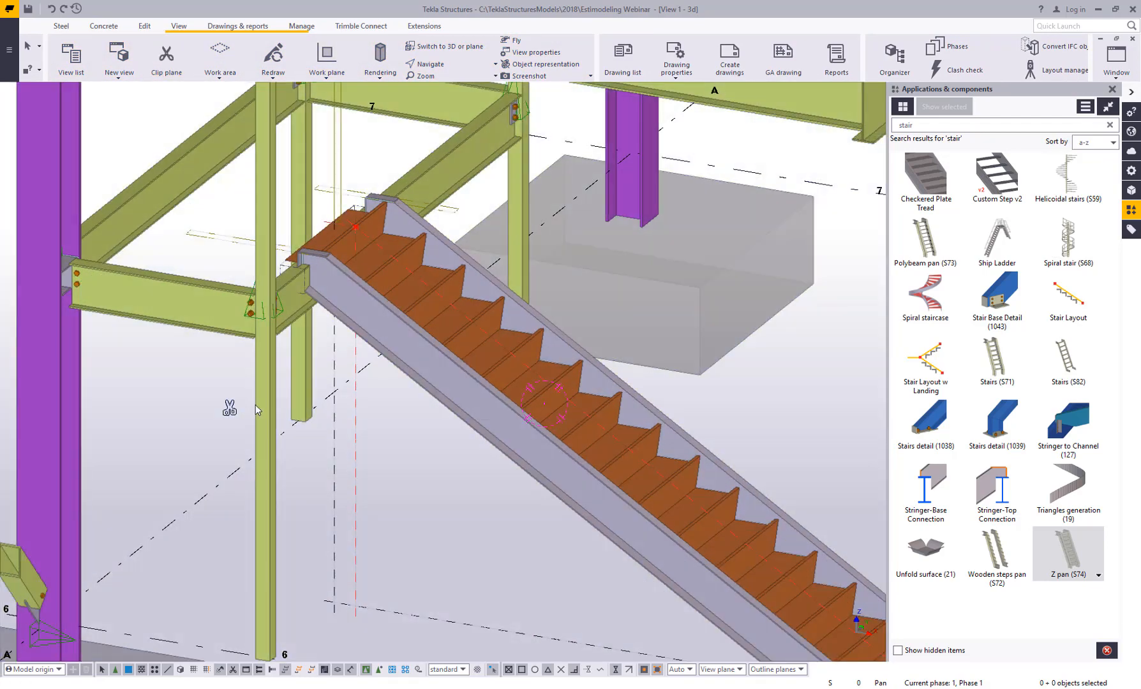
scroll(361, 409, down, 4)
ctrl+middle_drag(450, 425, 608, 453)
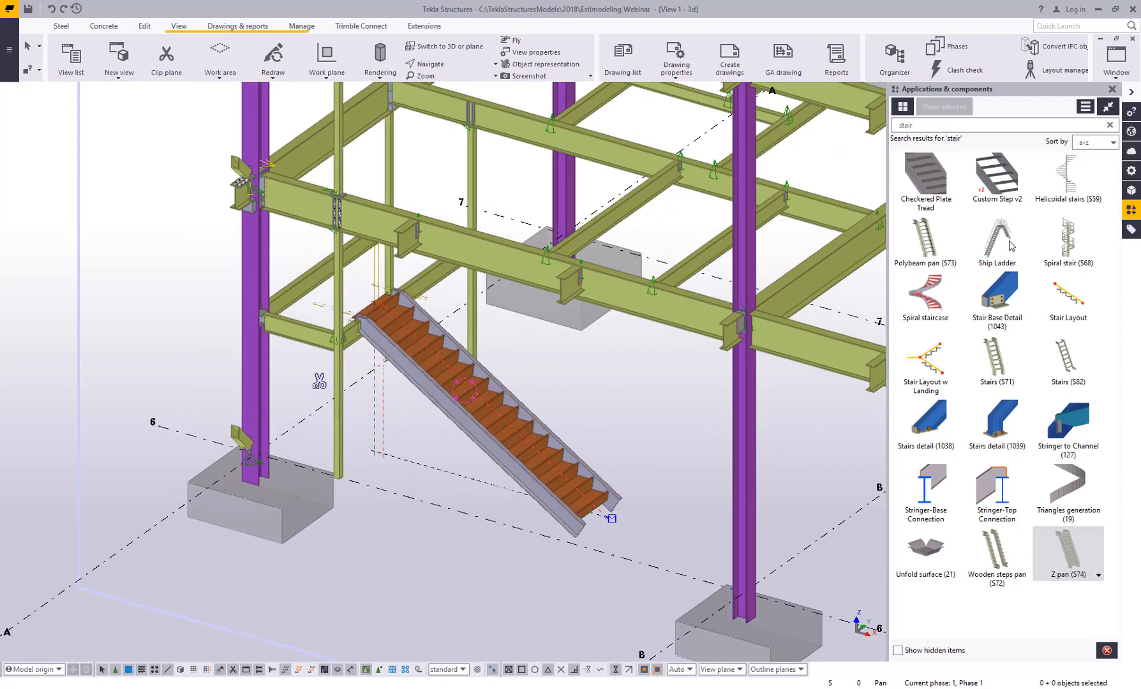
Step: Find component S86, Stanchions - Railings - Kick plates, and load its PicketRails settings
click(1110, 125)
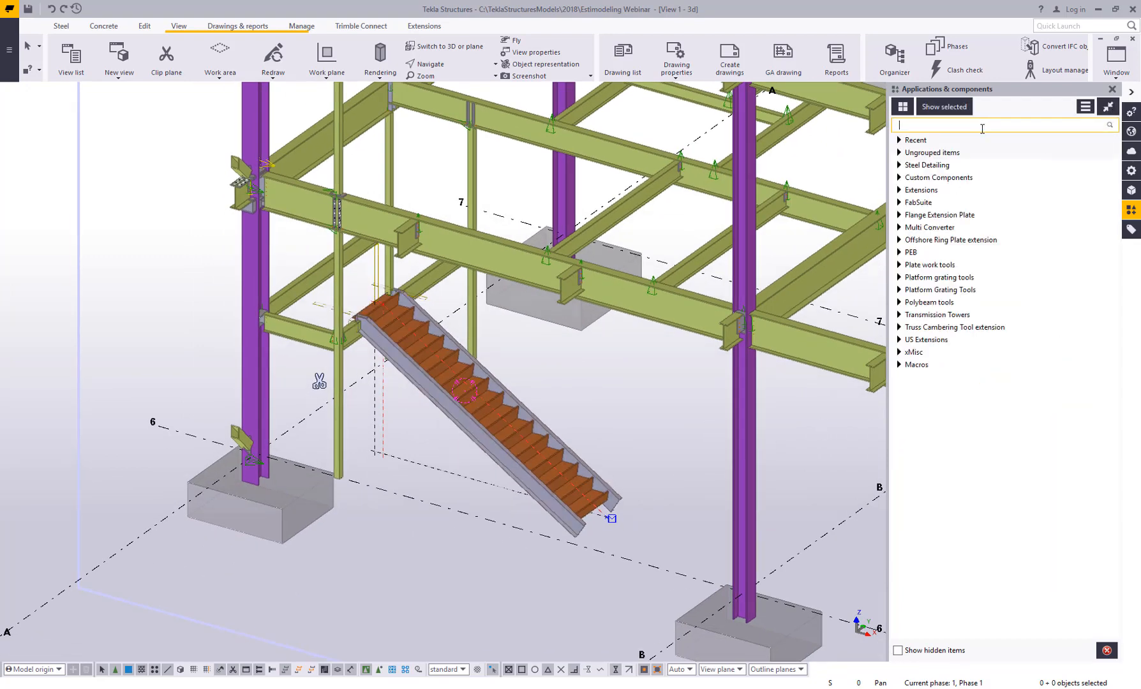
text(s86)
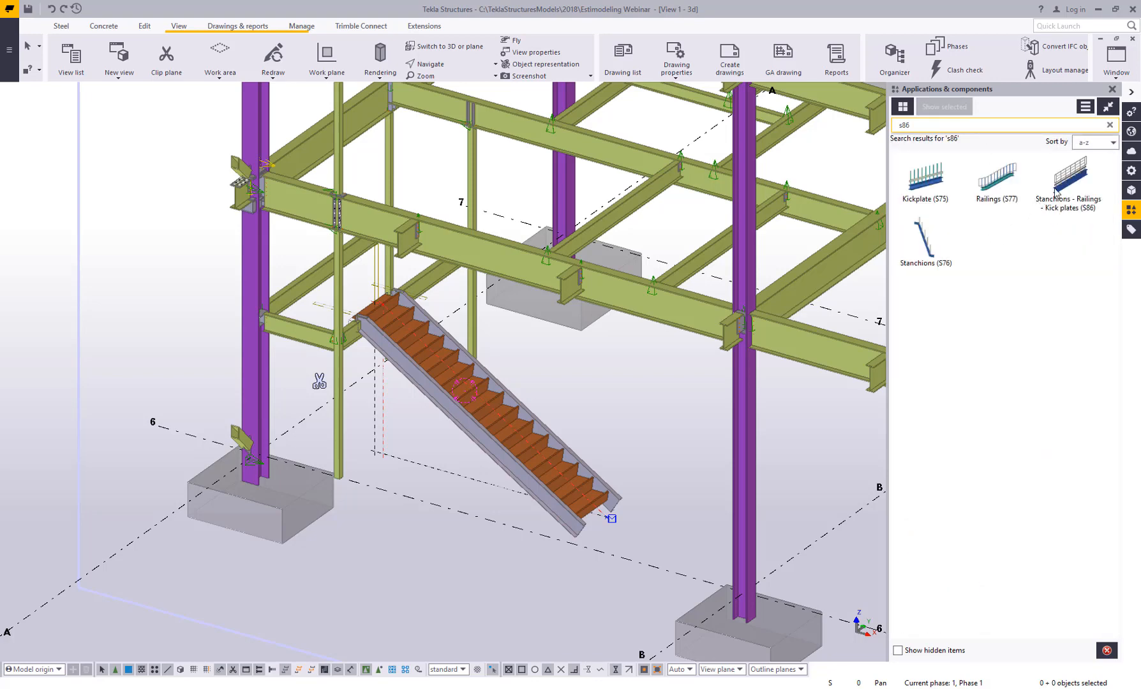
double_click(1047, 201)
click(681, 211)
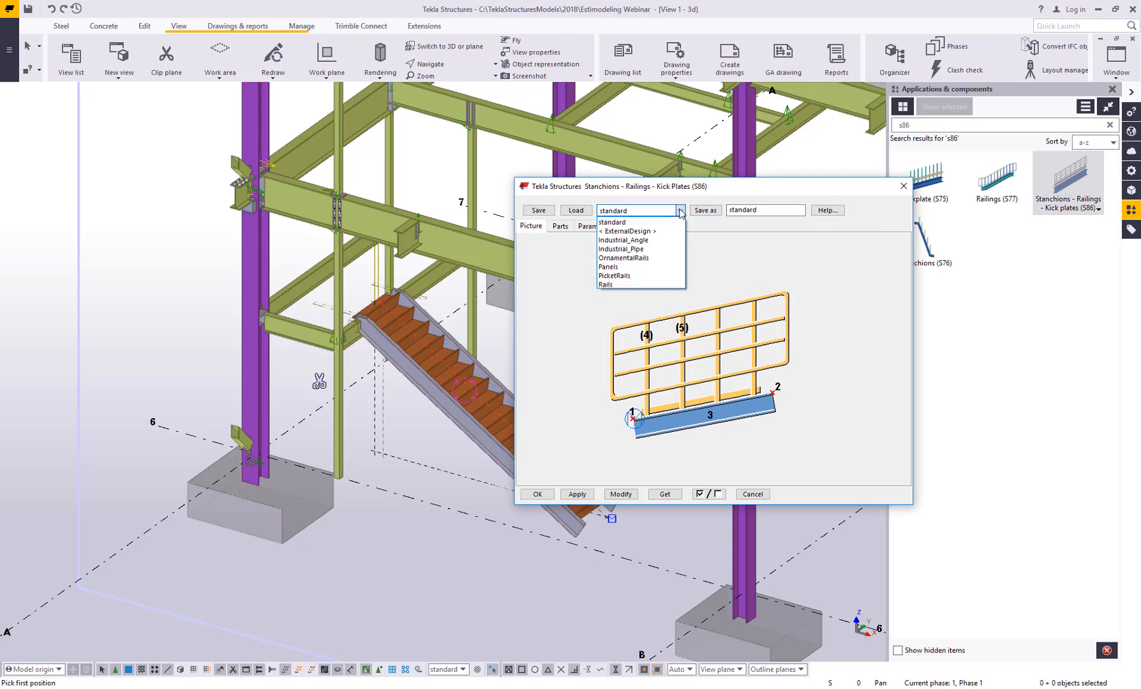
click(623, 276)
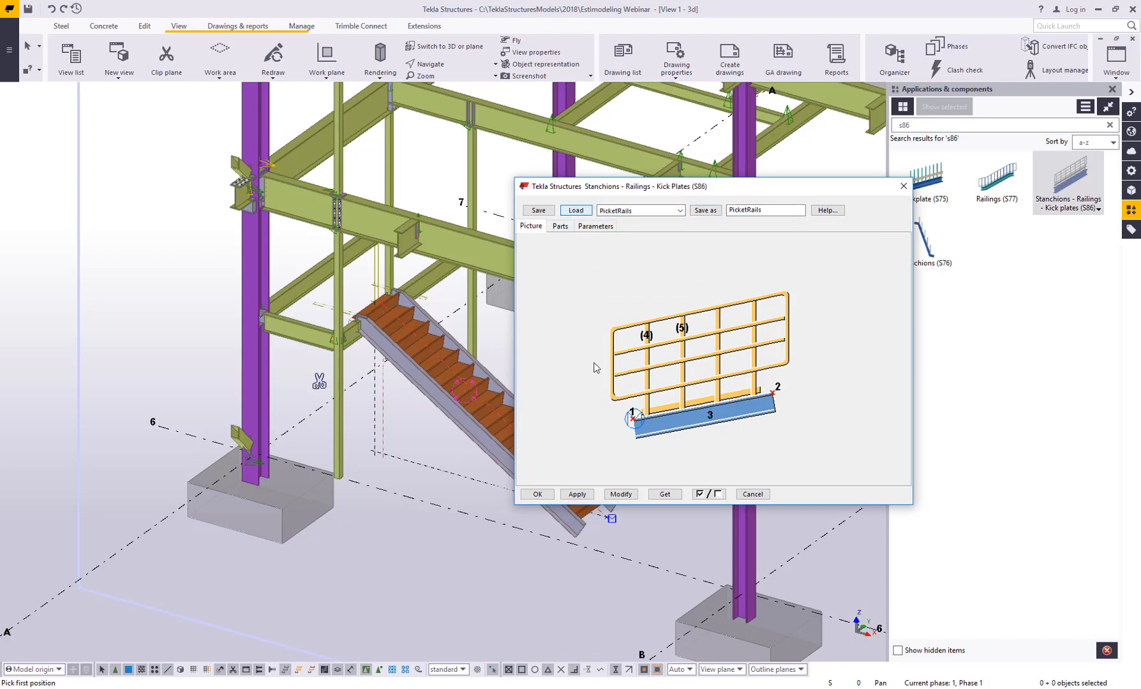
click(540, 493)
Step: Add the picket railing along the far stair stringer, from its bottom end to its top end
scroll(612, 508, up, 5)
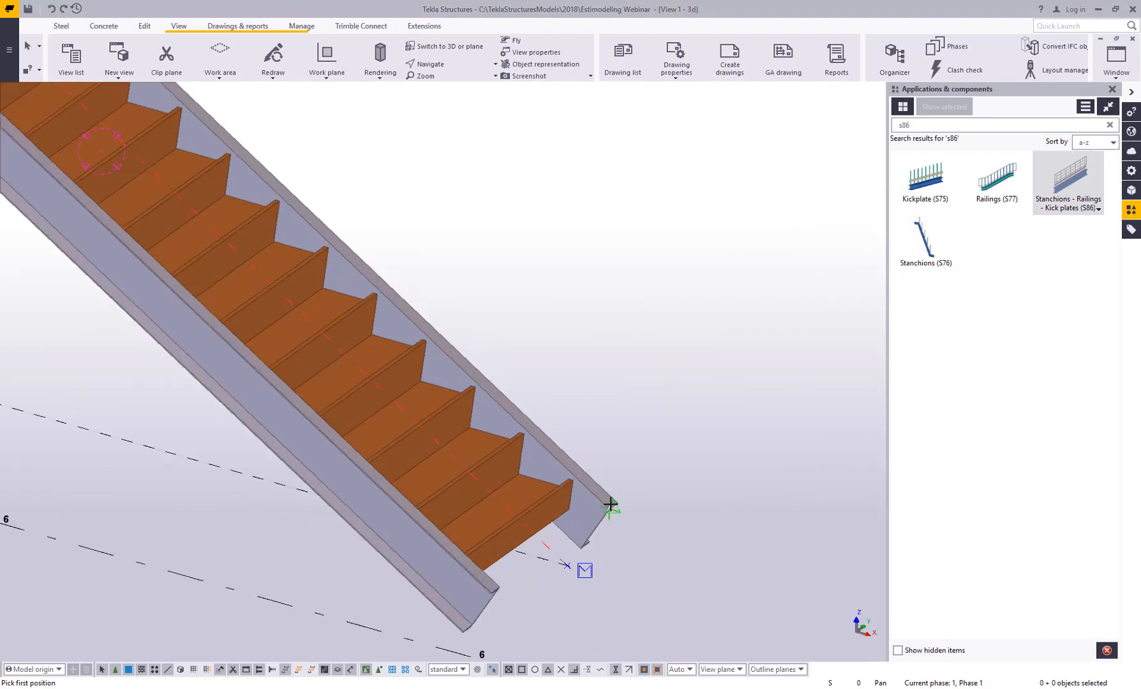
click(614, 505)
scroll(581, 489, down, 4)
scroll(466, 288, up, 6)
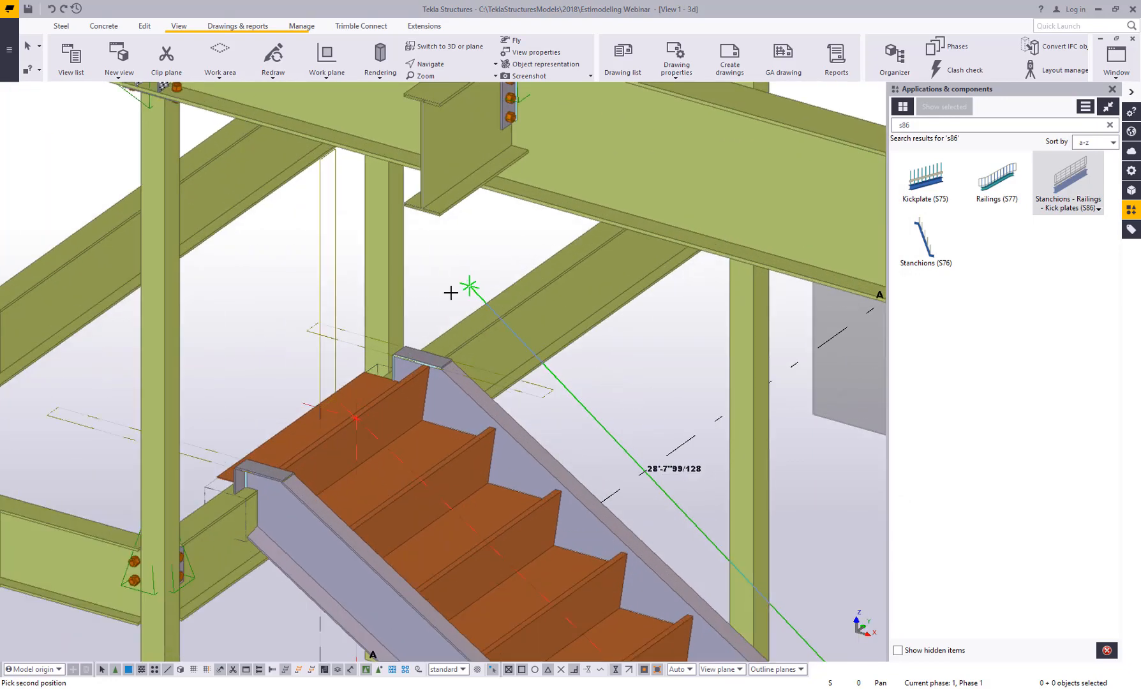
click(391, 382)
scroll(488, 449, up, 2)
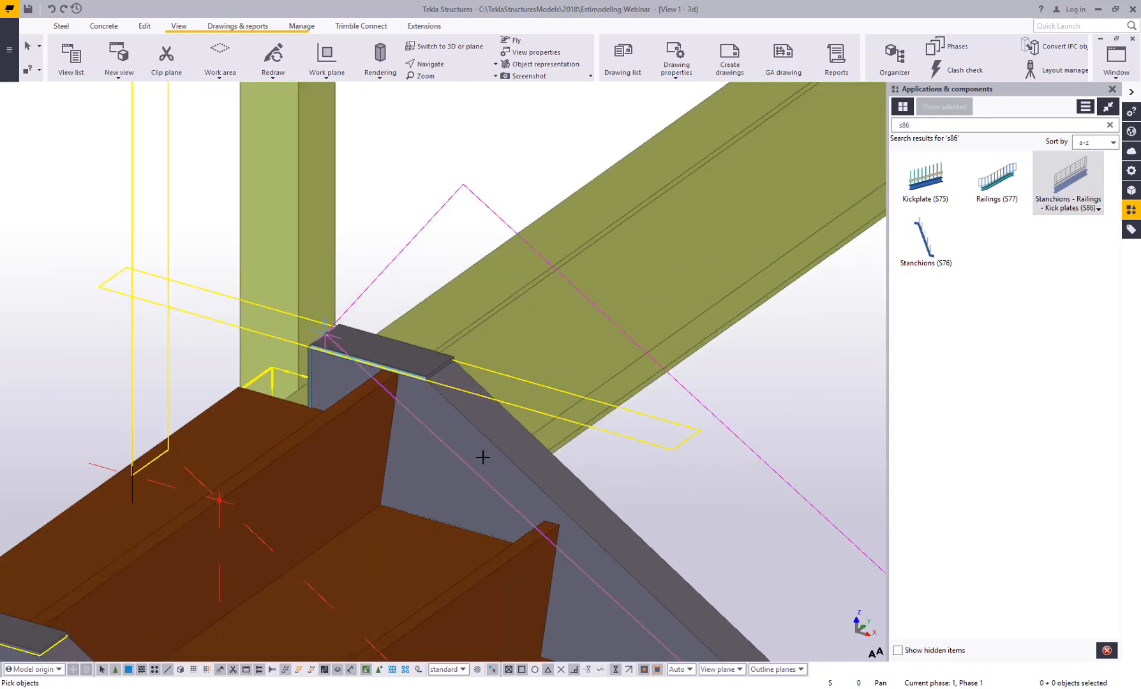
click(402, 355)
scroll(403, 355, down, 5)
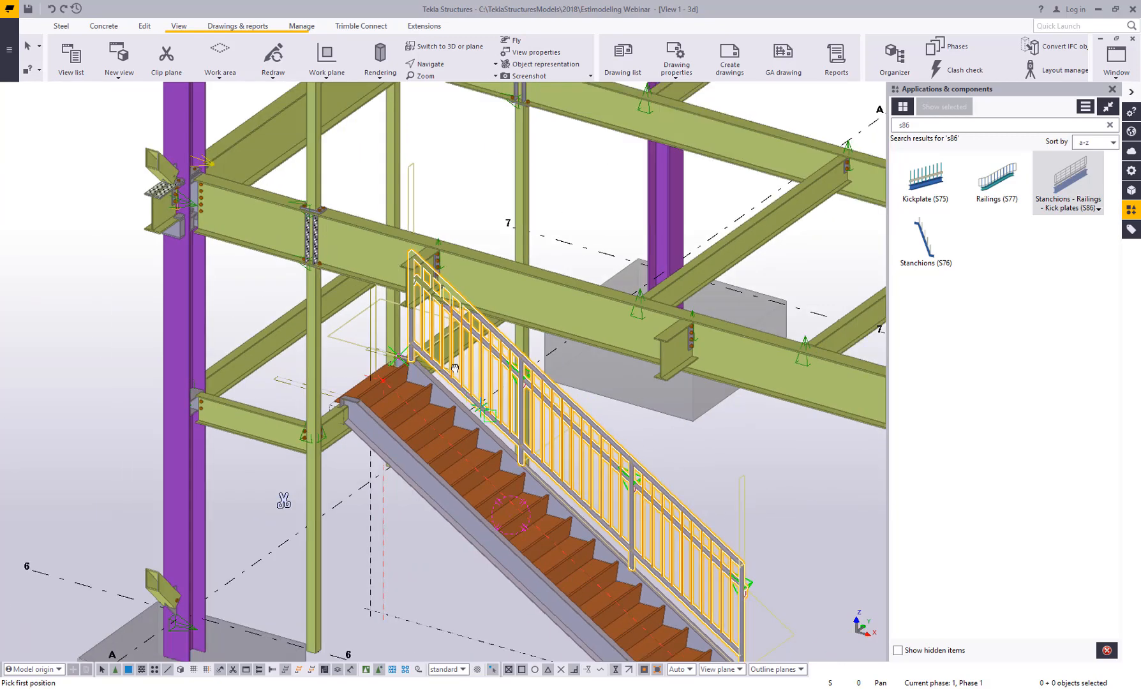
right_click(685, 392)
click(719, 410)
middle_drag(689, 440, 727, 387)
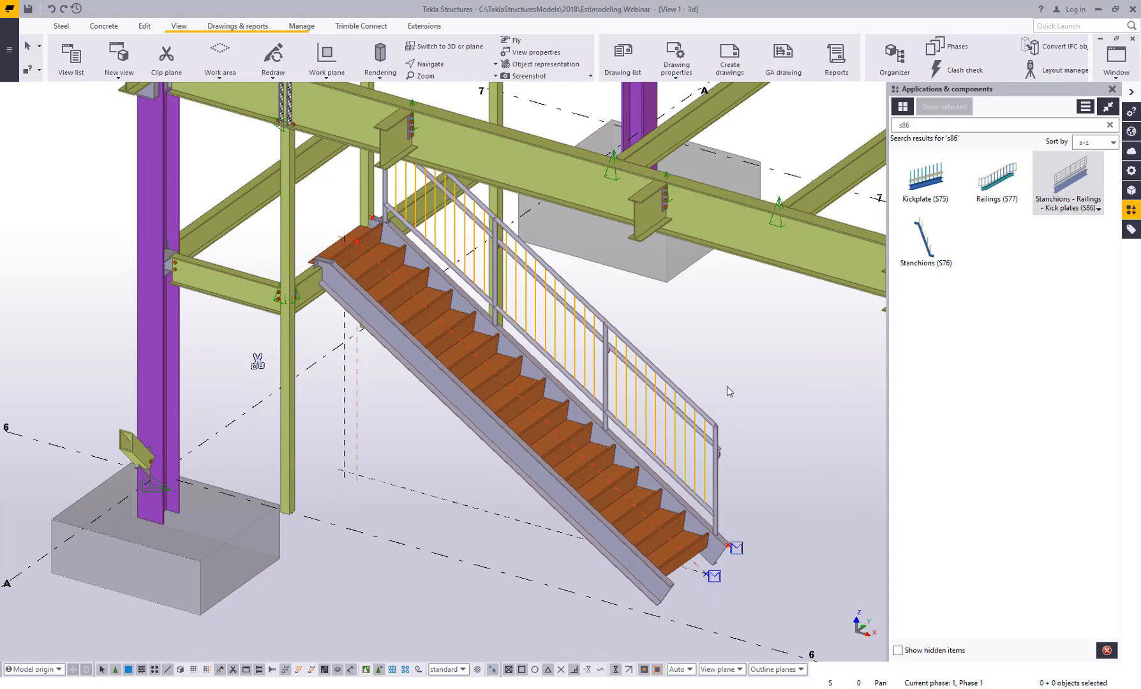
Step: Search the component catalog for "pour" and open the PourStopApplicator settings
scroll(727, 386, down, 1)
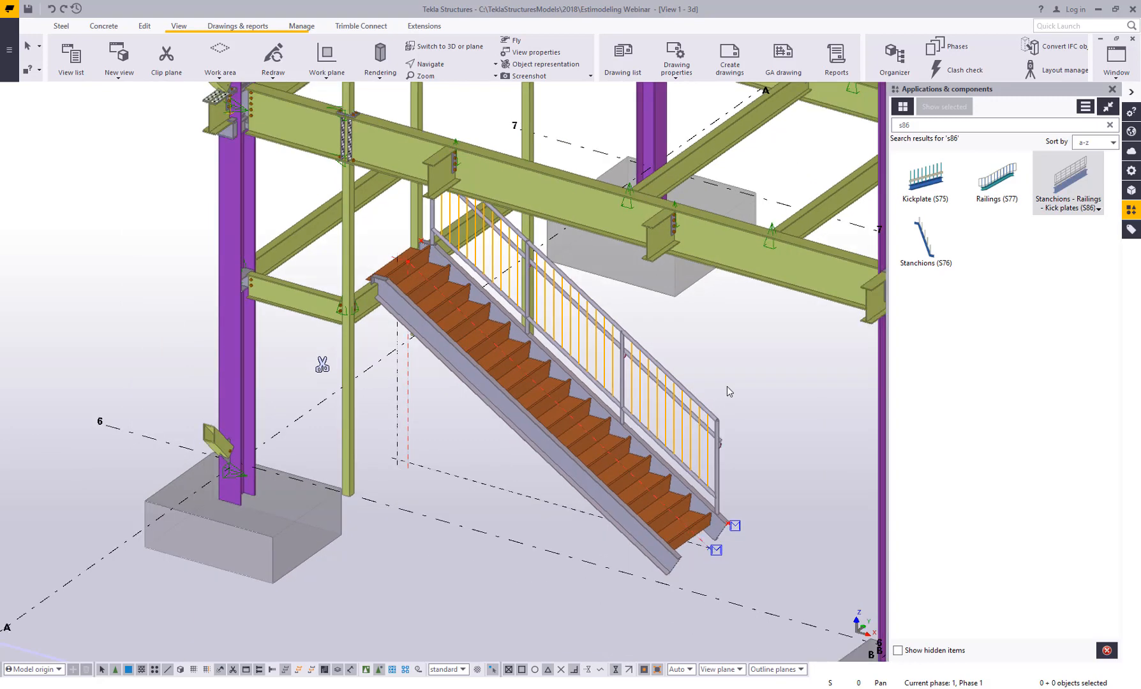
ctrl+middle_drag(725, 381, 434, 372)
scroll(418, 381, down, 10)
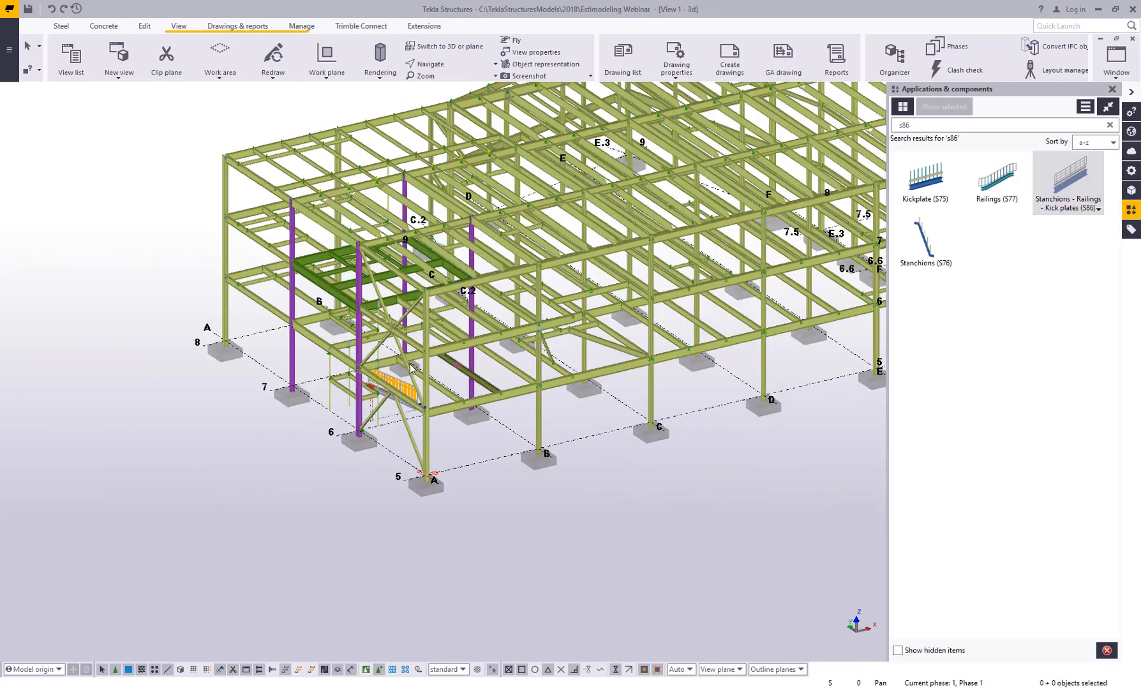
scroll(424, 371, up, 4)
drag(959, 126, 789, 142)
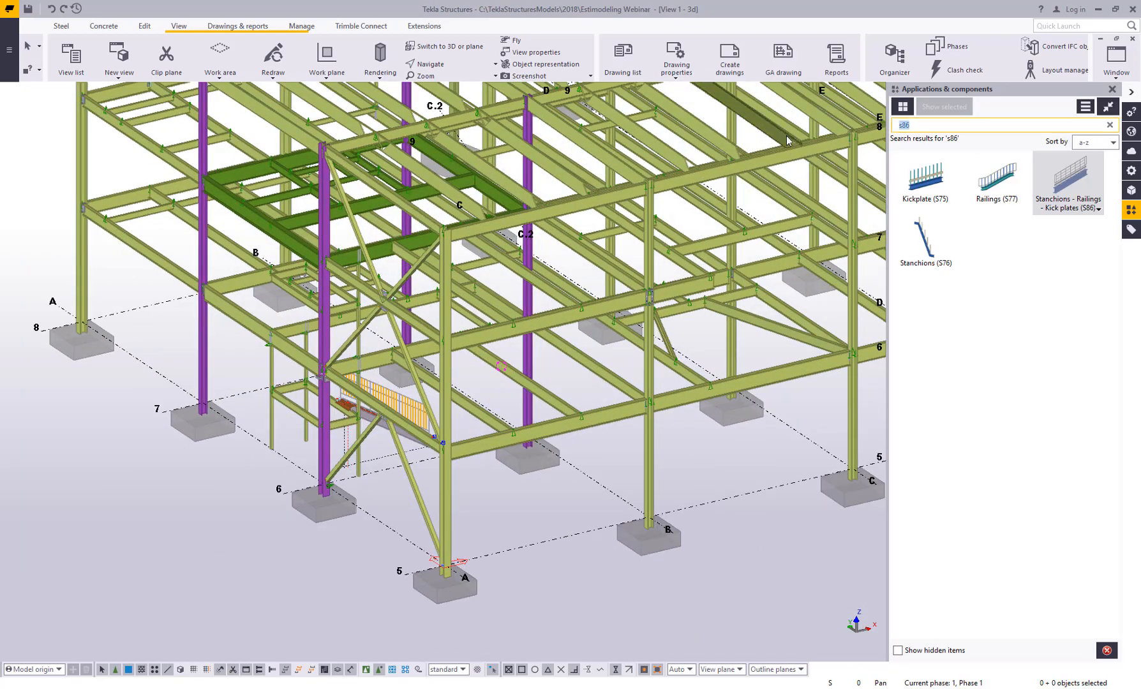
text(pour)
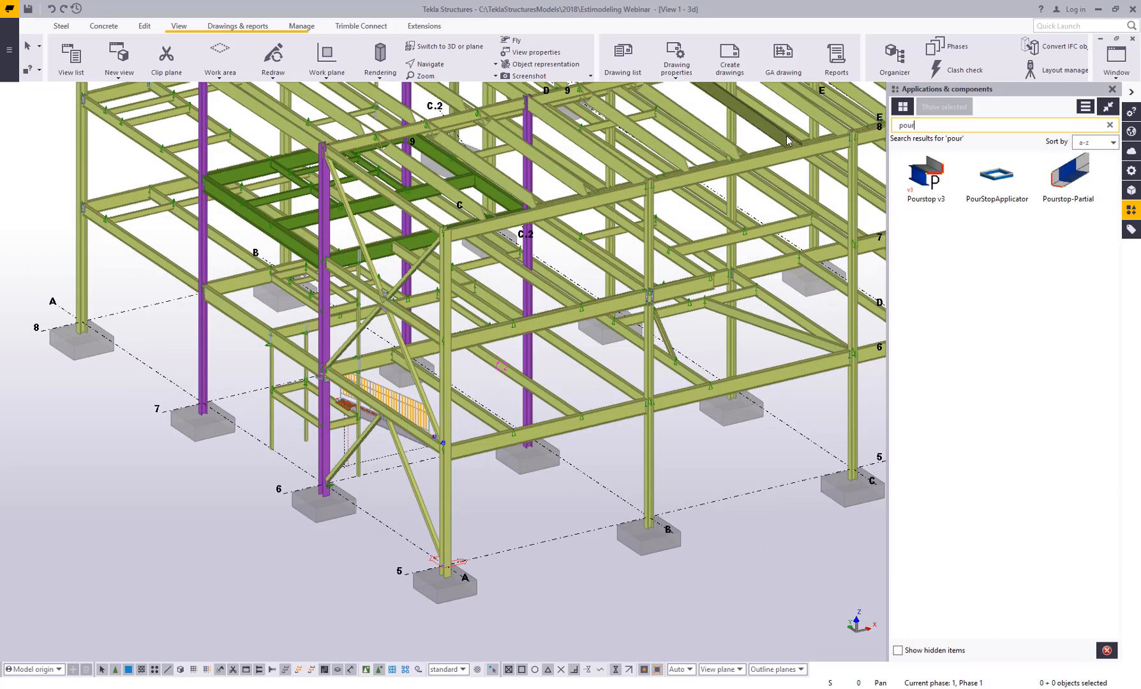
double_click(1001, 179)
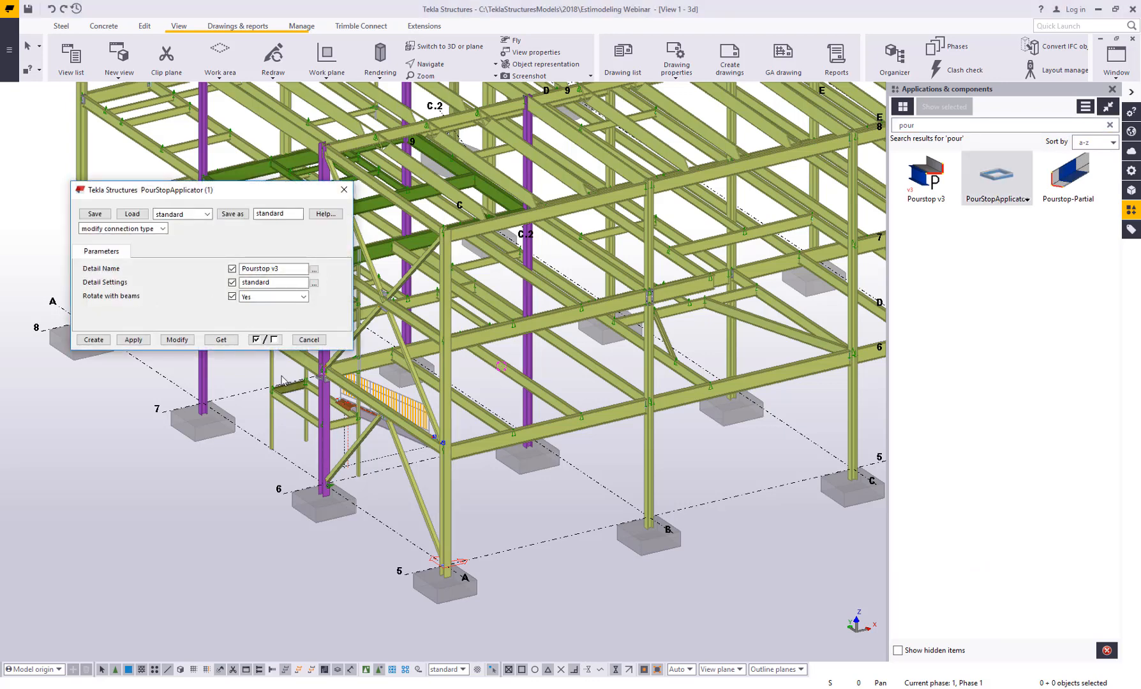
Step: Apply Pourstop v3 with standard settings to the lower floor's edge beams along grids 5 and A, and close the applicator
click(96, 341)
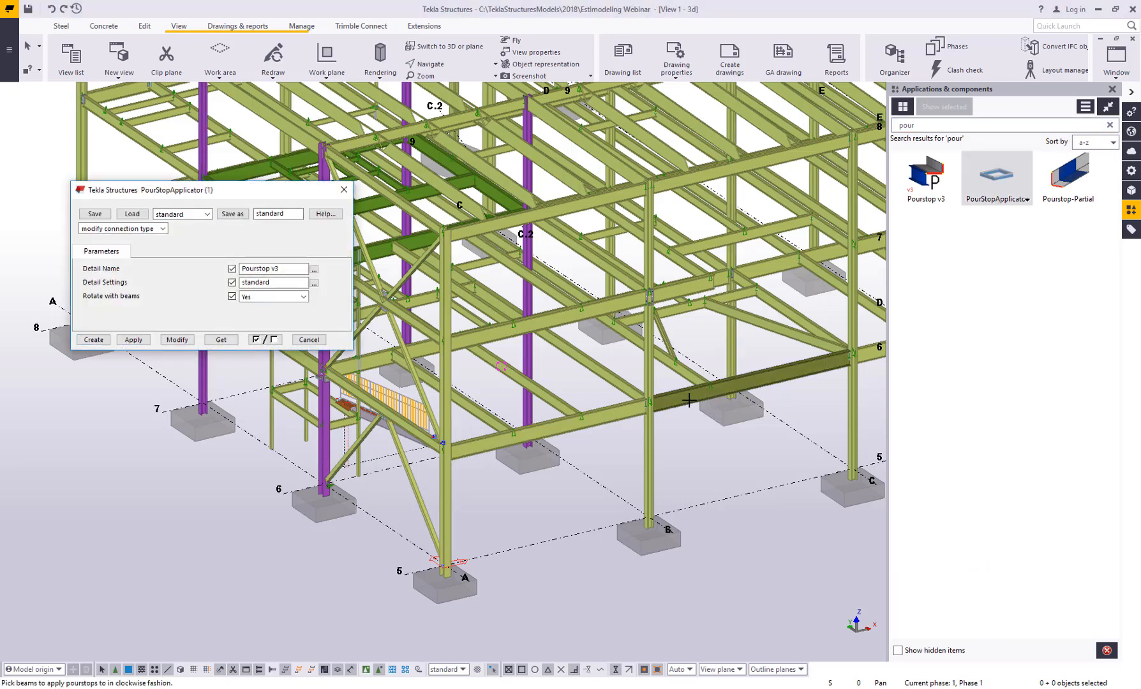
click(690, 400)
click(402, 424)
middle_drag(307, 364, 532, 407)
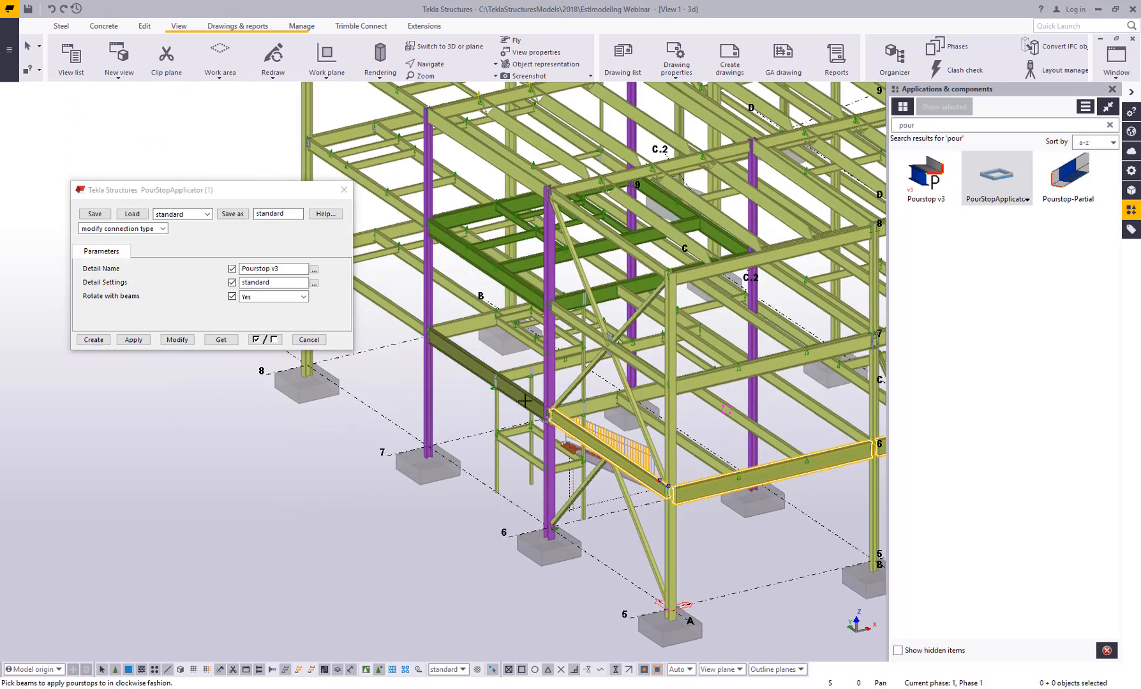
middle_click(386, 351)
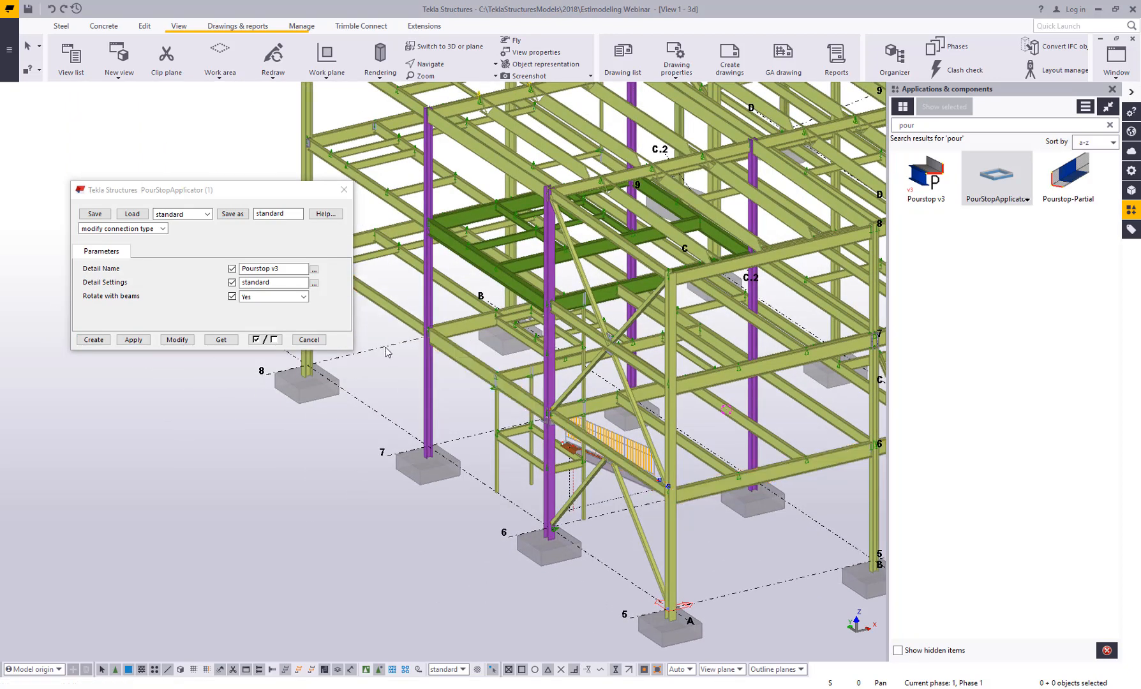
click(94, 345)
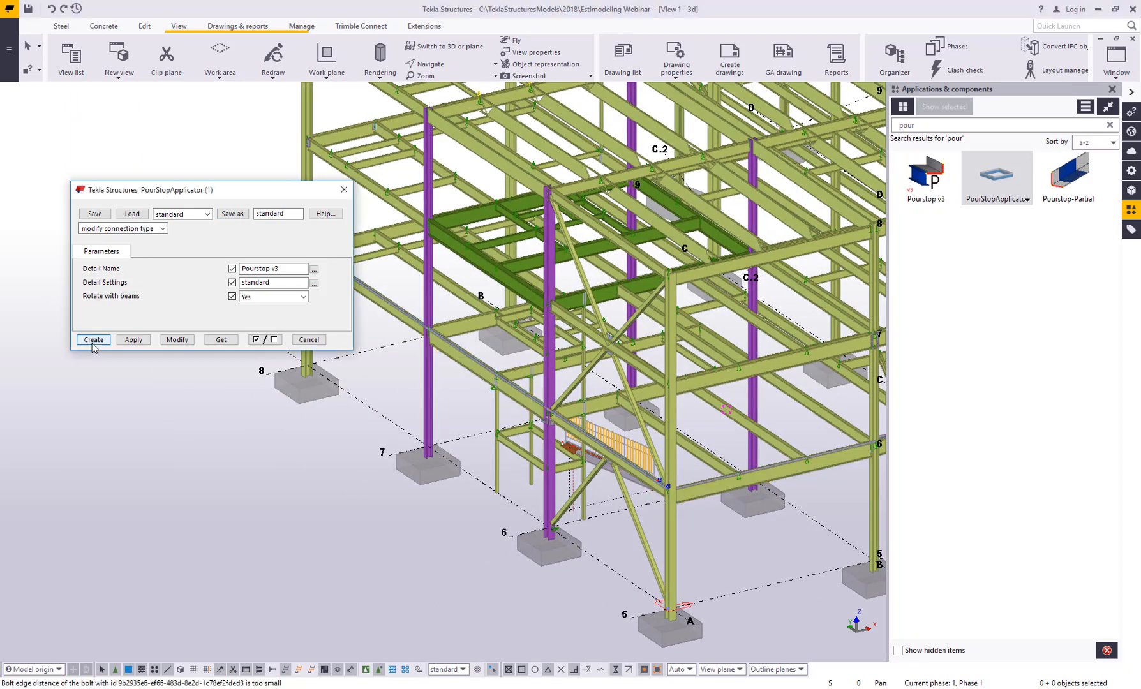
click(310, 342)
Step: Examine the pour stops along the lower floor's edge beams on grids 5 and A
middle_drag(743, 463, 343, 410)
scroll(536, 413, up, 4)
scroll(383, 396, up, 2)
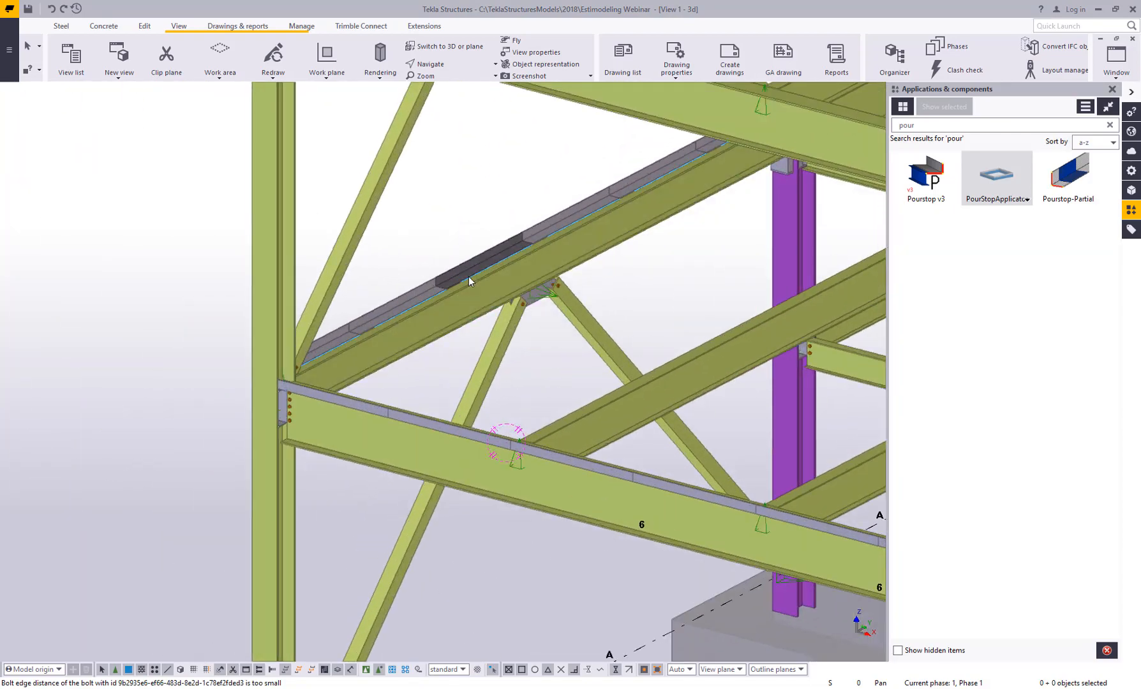
scroll(479, 409, down, 3)
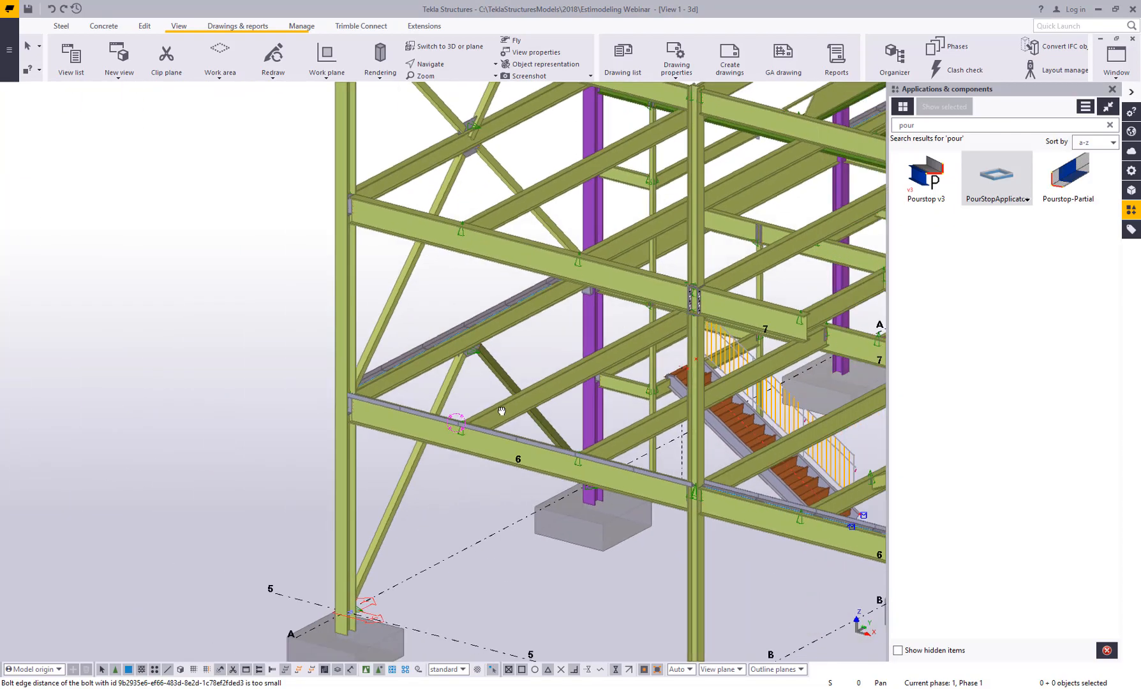
scroll(479, 409, down, 2)
middle_drag(479, 409, 687, 486)
middle_drag(687, 487, 710, 438)
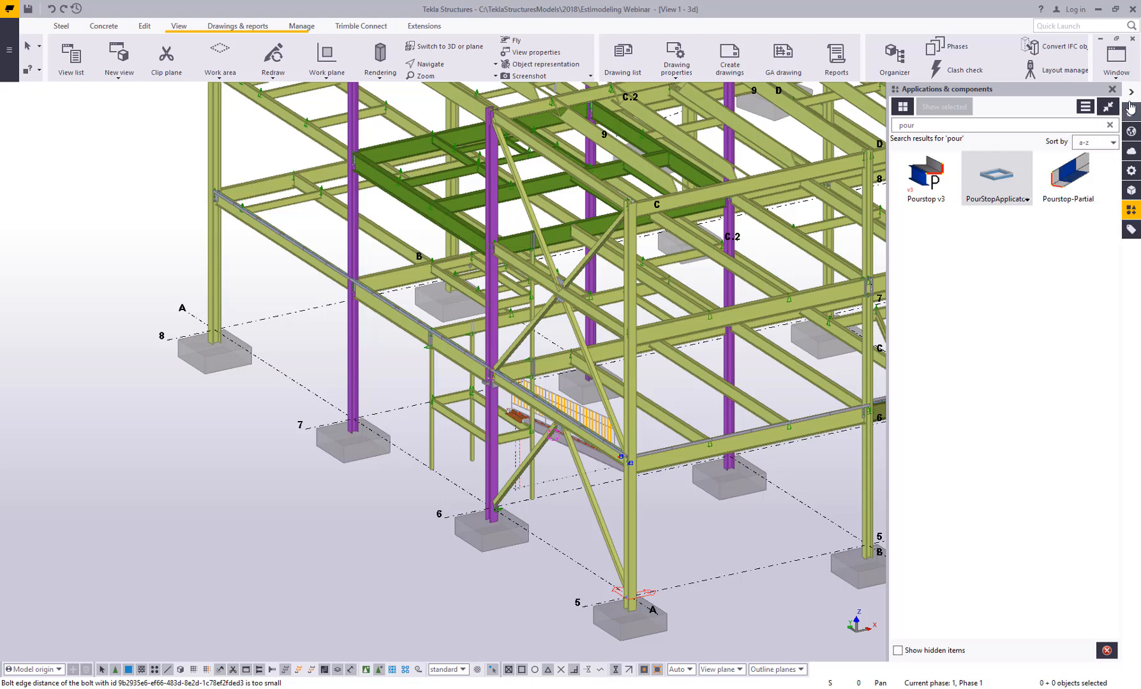
Step: Close the component catalog and bring the whole structure into view
click(1112, 88)
scroll(846, 231, down, 10)
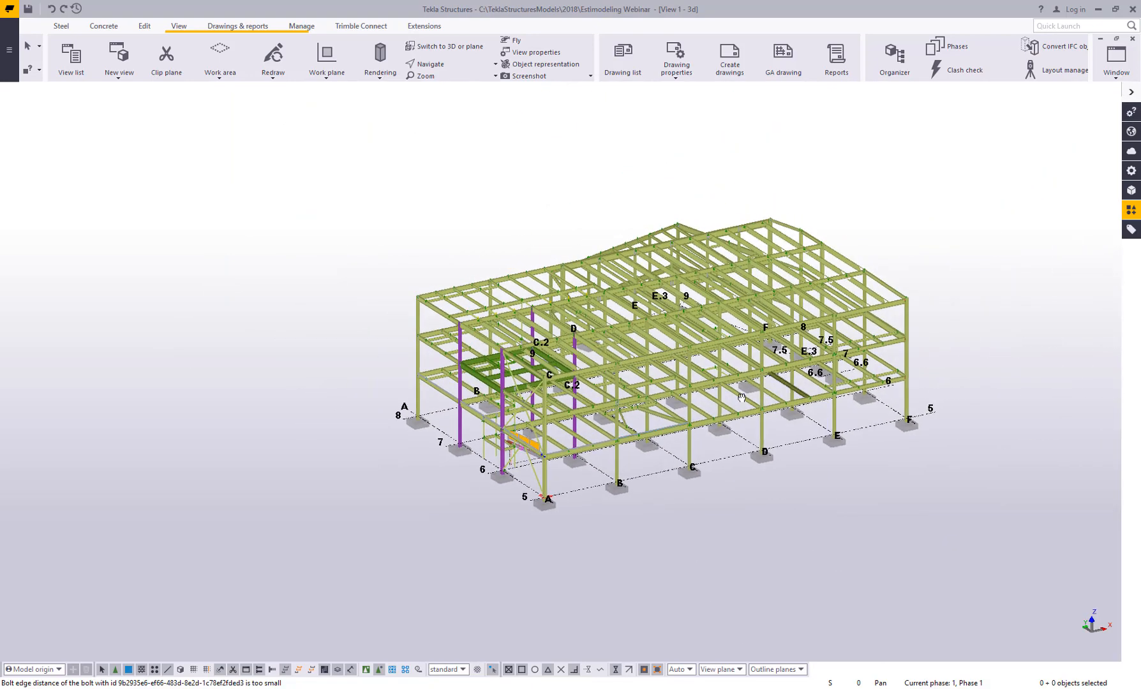
Step: Open the IFC export and load the FabSuite settings for exporting all objects in steel fabrication view
scroll(540, 457, up, 3)
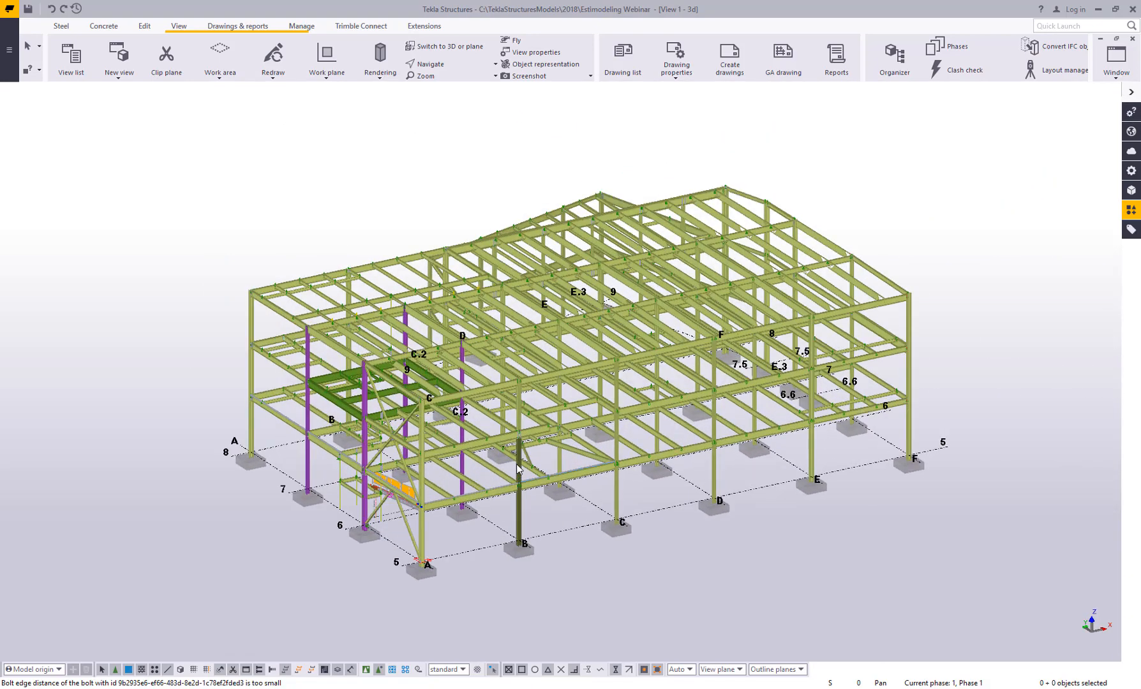
scroll(518, 469, up, 1)
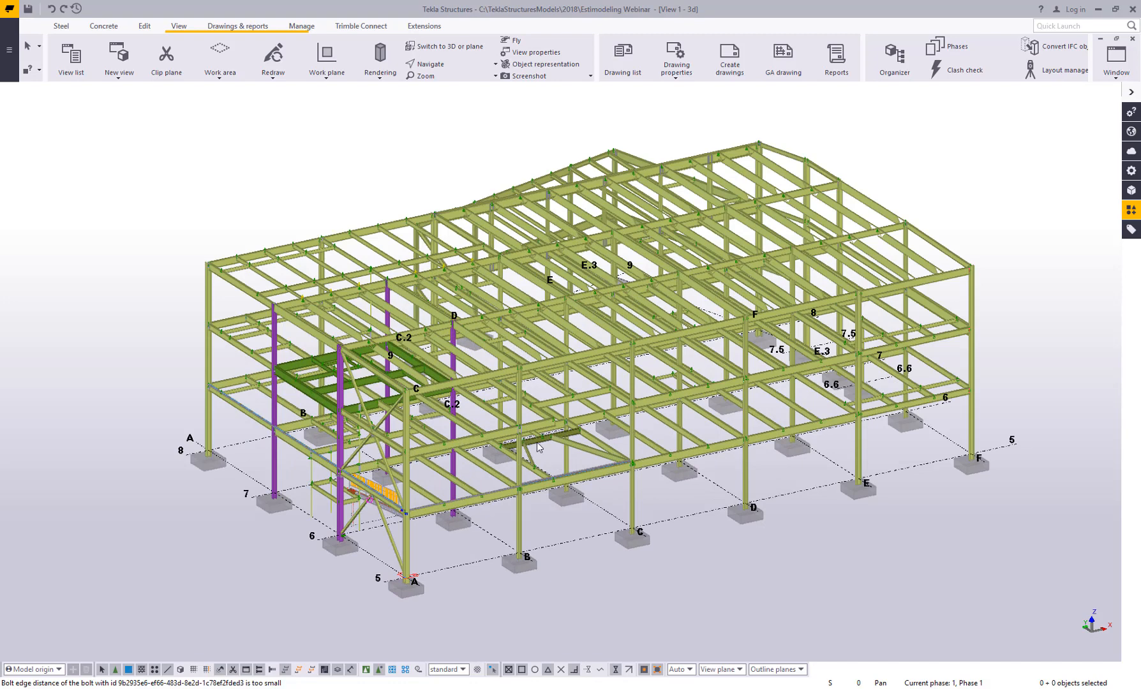
click(11, 66)
mouse_move(69, 202)
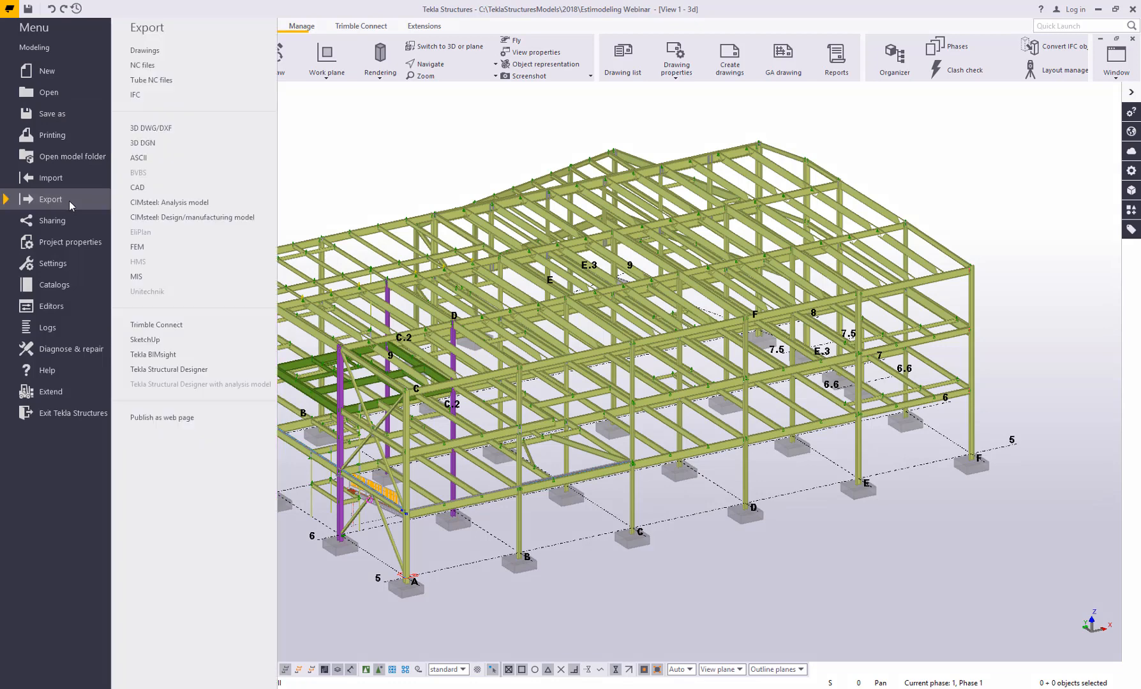
click(181, 96)
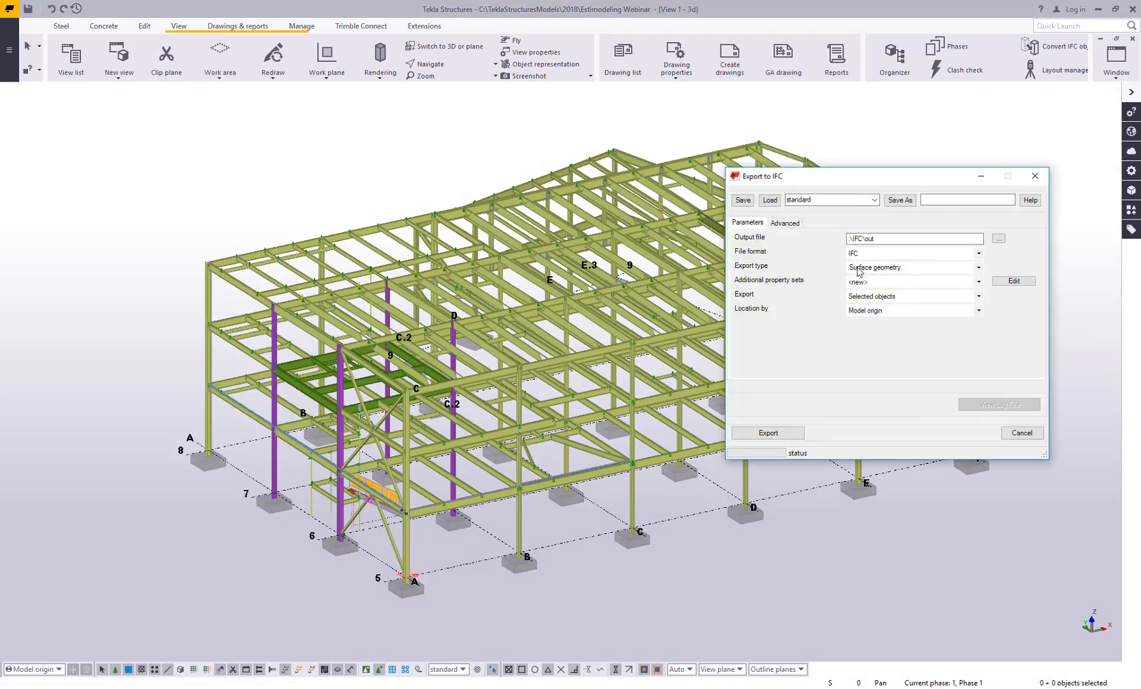
click(874, 200)
click(830, 212)
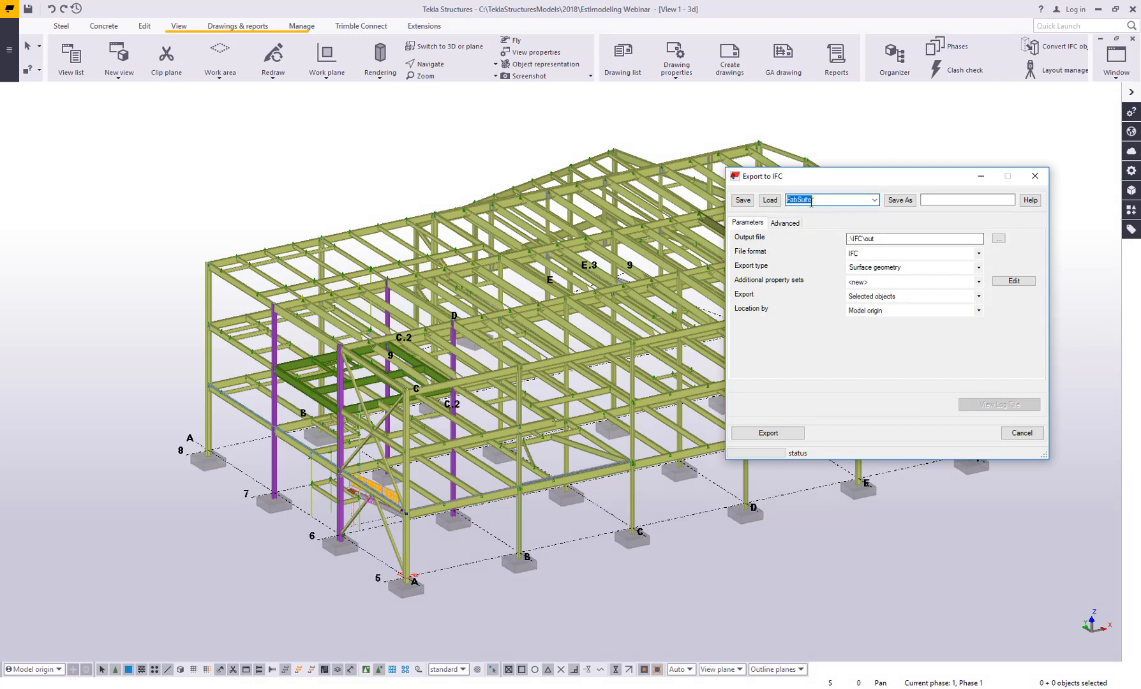
click(771, 200)
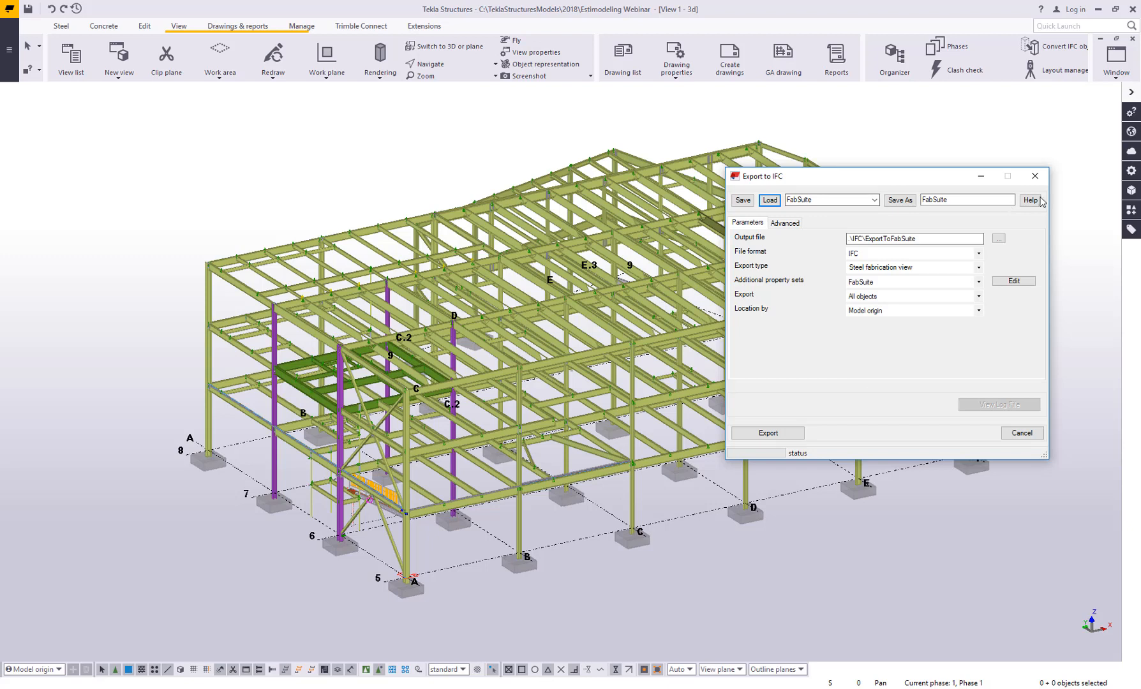
Step: Export the model to the IFC file ExportToFabSuite and close the export dialog
click(777, 437)
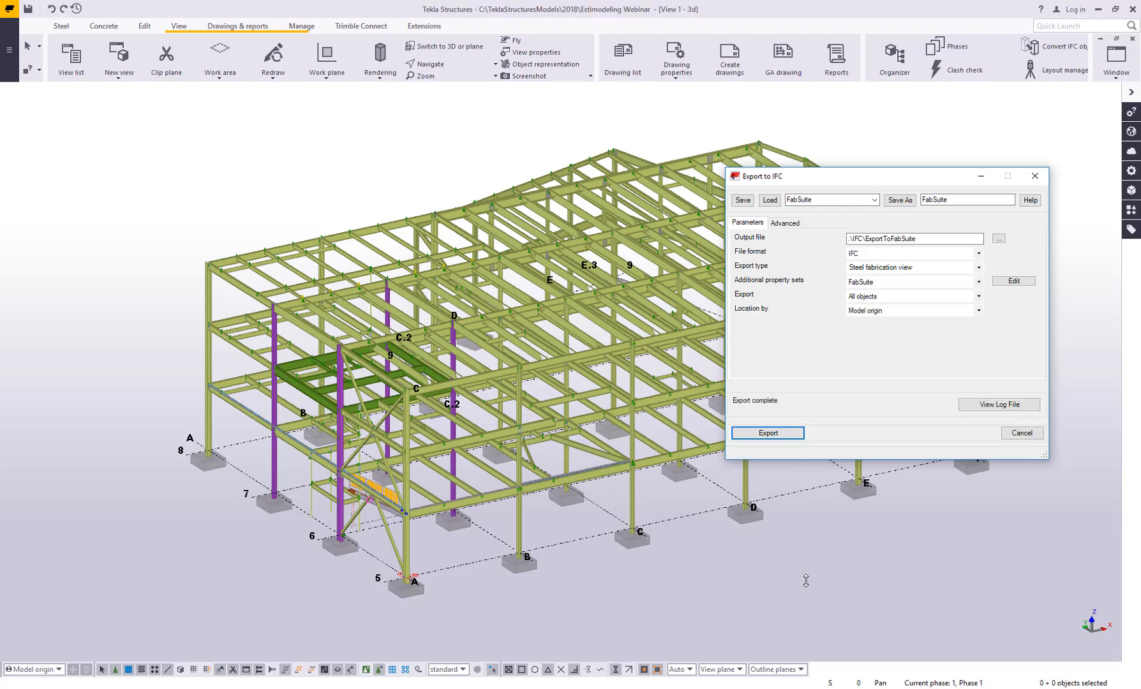
click(1022, 433)
click(912, 567)
ctrl+middle_drag(912, 568, 904, 516)
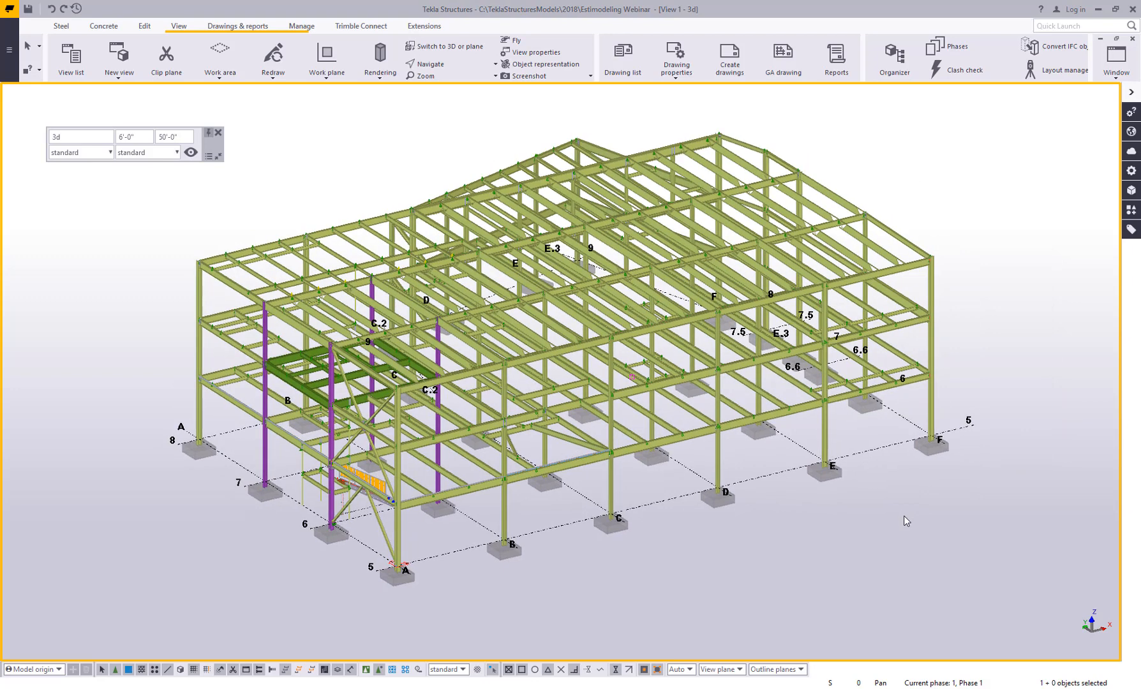
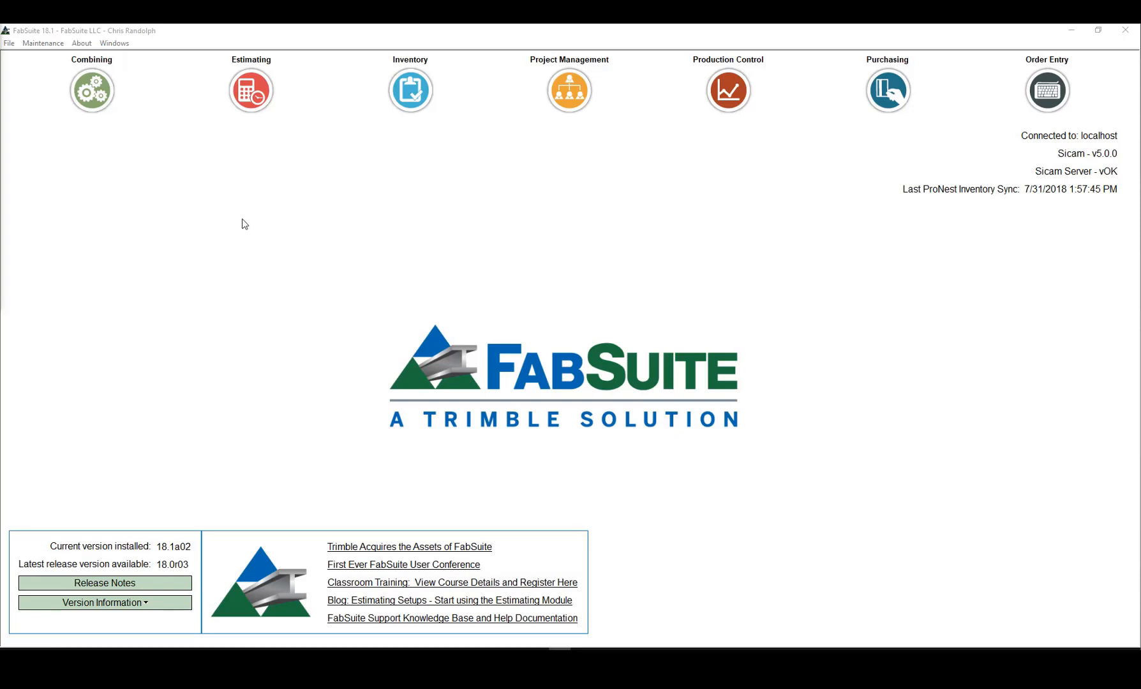
Step: Switch to FabSuite and start an Estimating IFC import of ExportToFabSuite.ifc from the Aug 15 2015 Estimoding Webinar folder
click(9, 43)
click(13, 57)
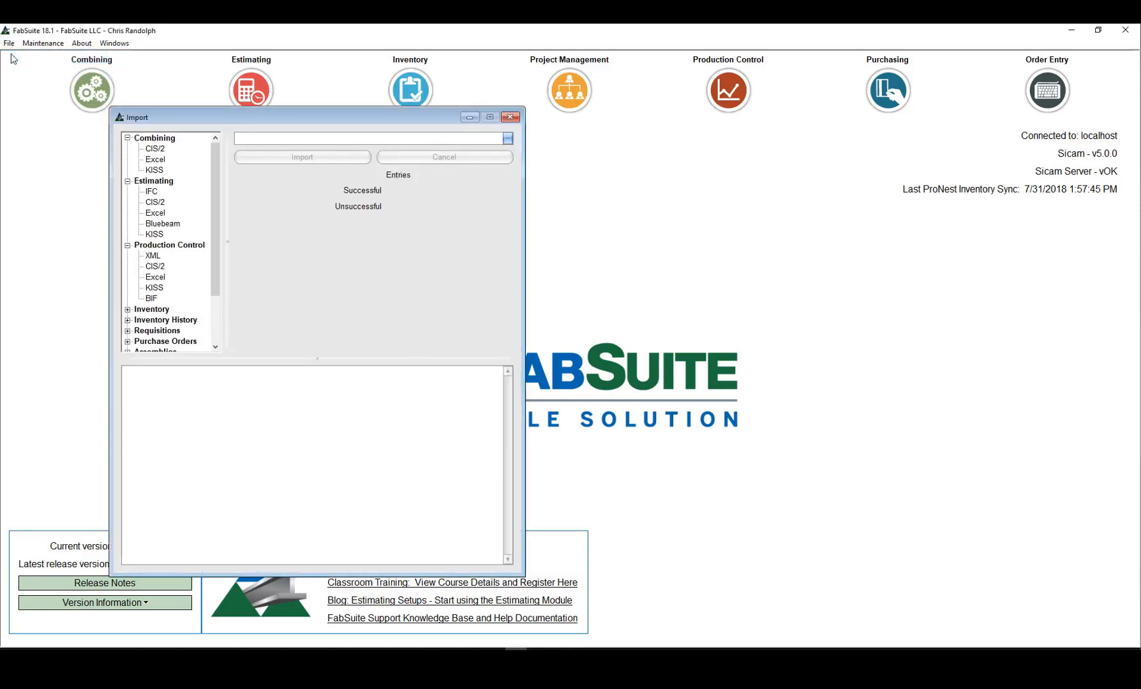
click(152, 191)
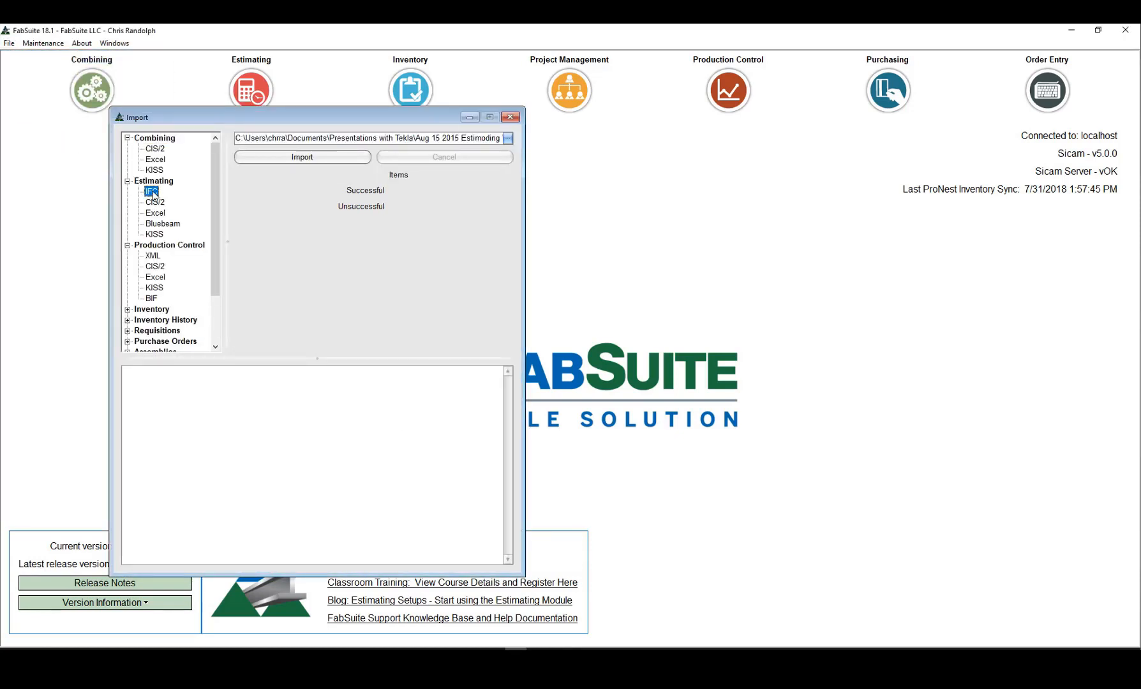
click(507, 139)
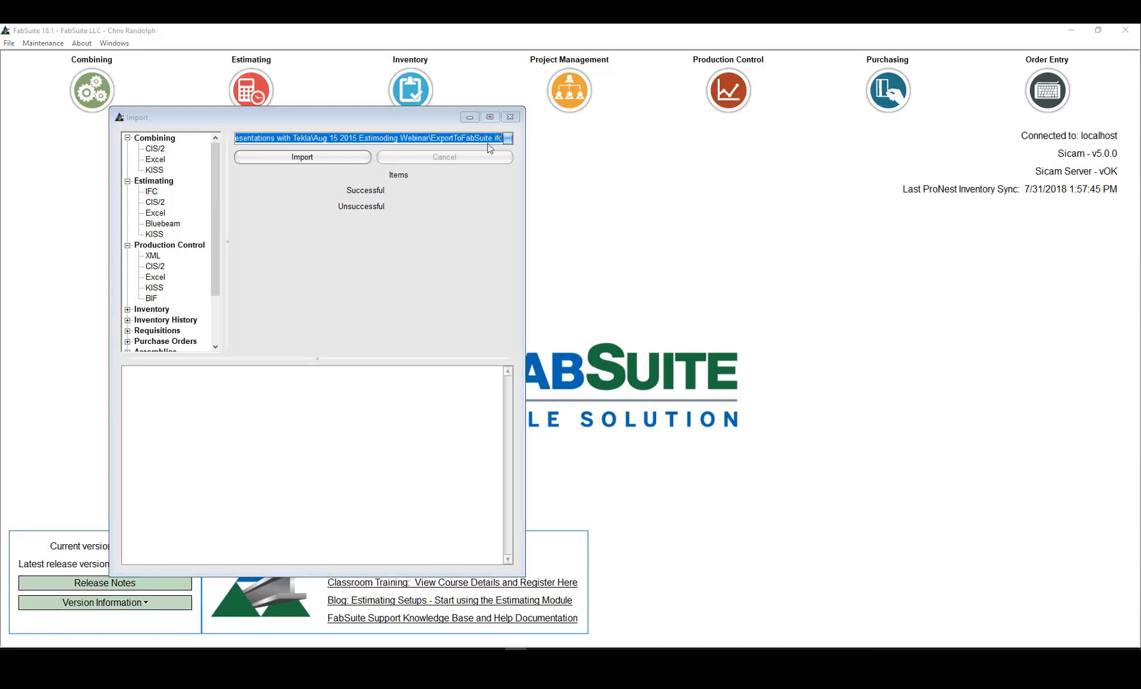
double_click(567, 248)
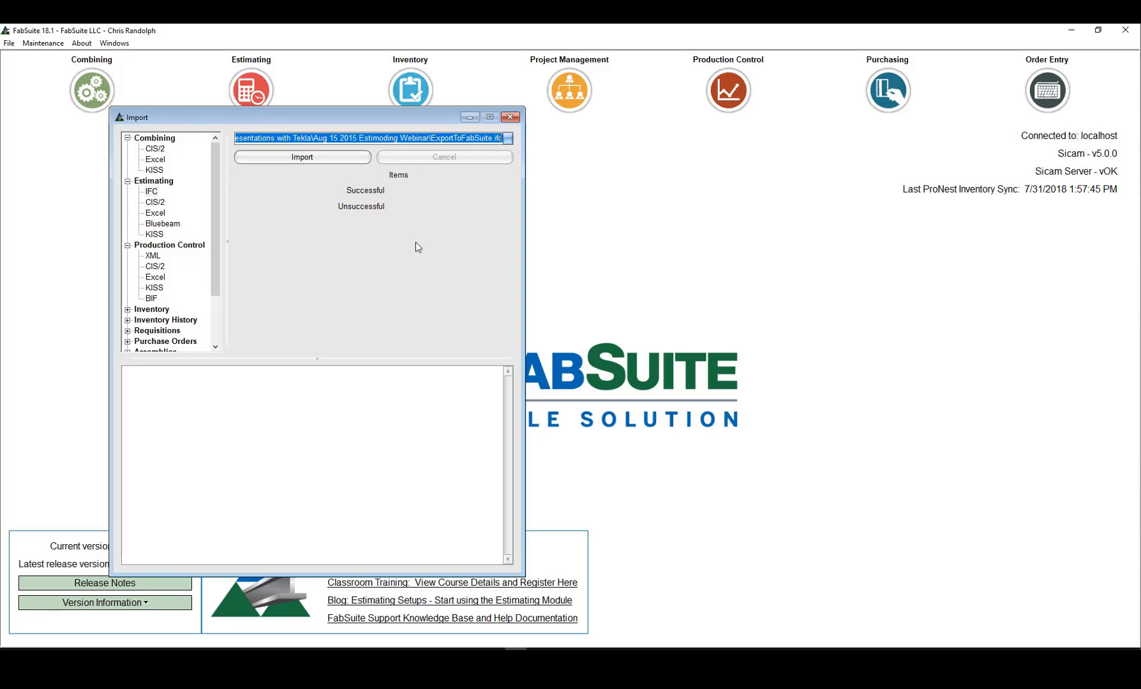
click(303, 157)
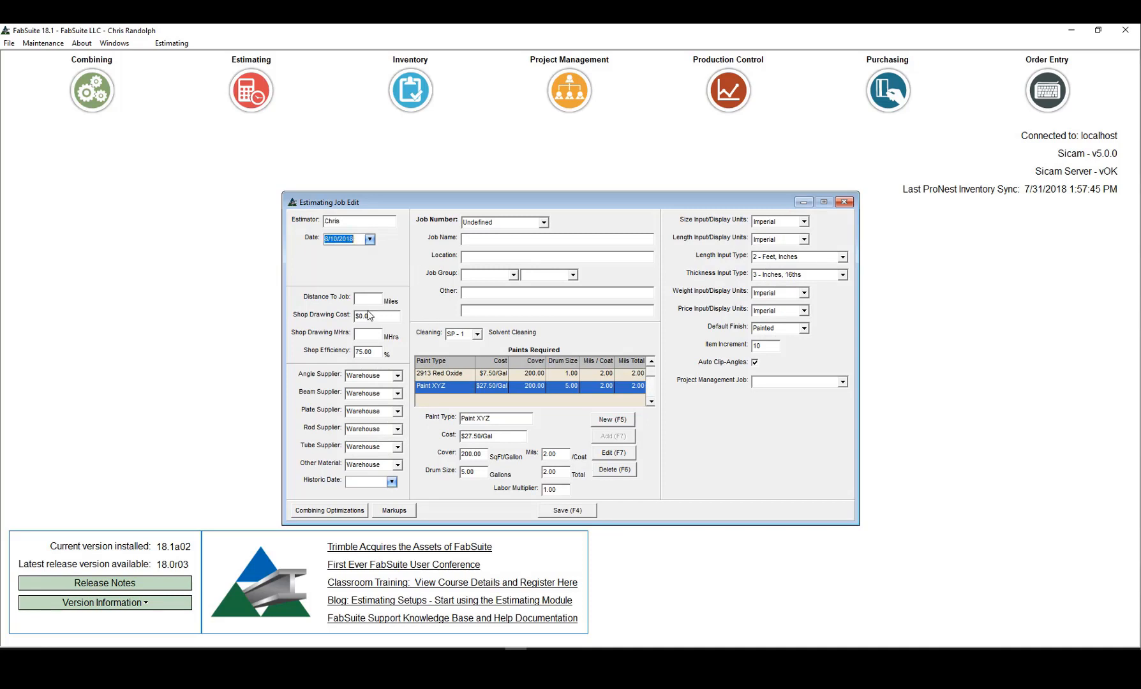
Step: Set the estimating job's distance to 400 miles, job number to Tekla Estimodeling Demo and job name to Tekla Estimodeling
click(358, 294)
text(400)
click(528, 225)
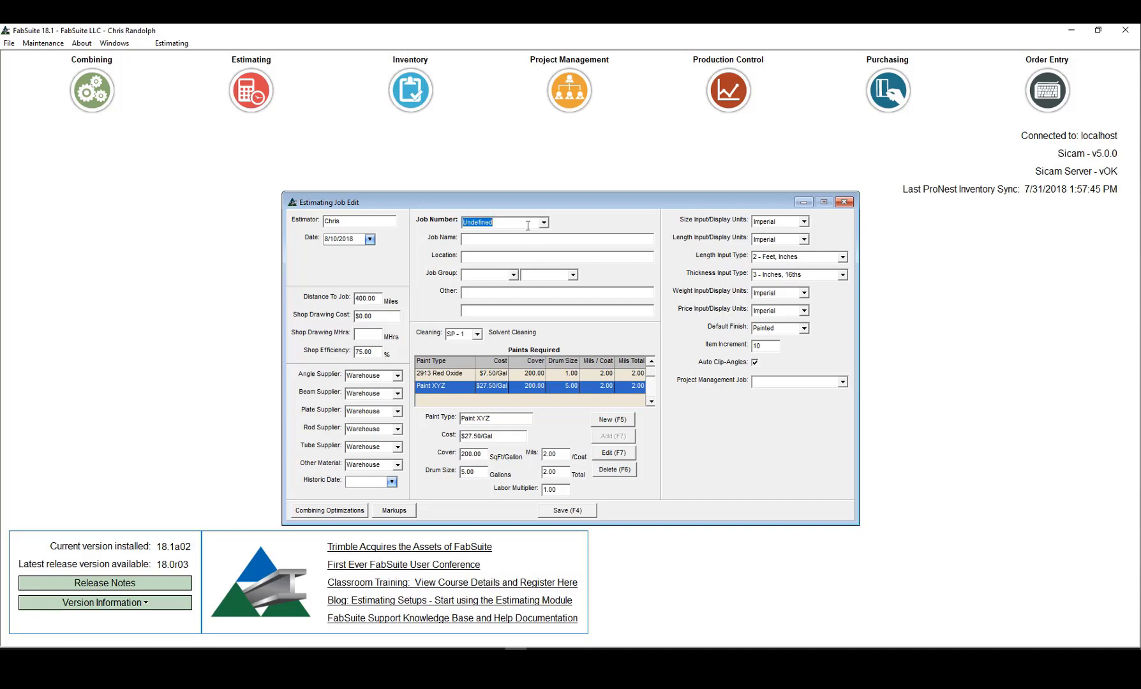
text(Tekla Estimodeling DemoTekla Estimodeling)
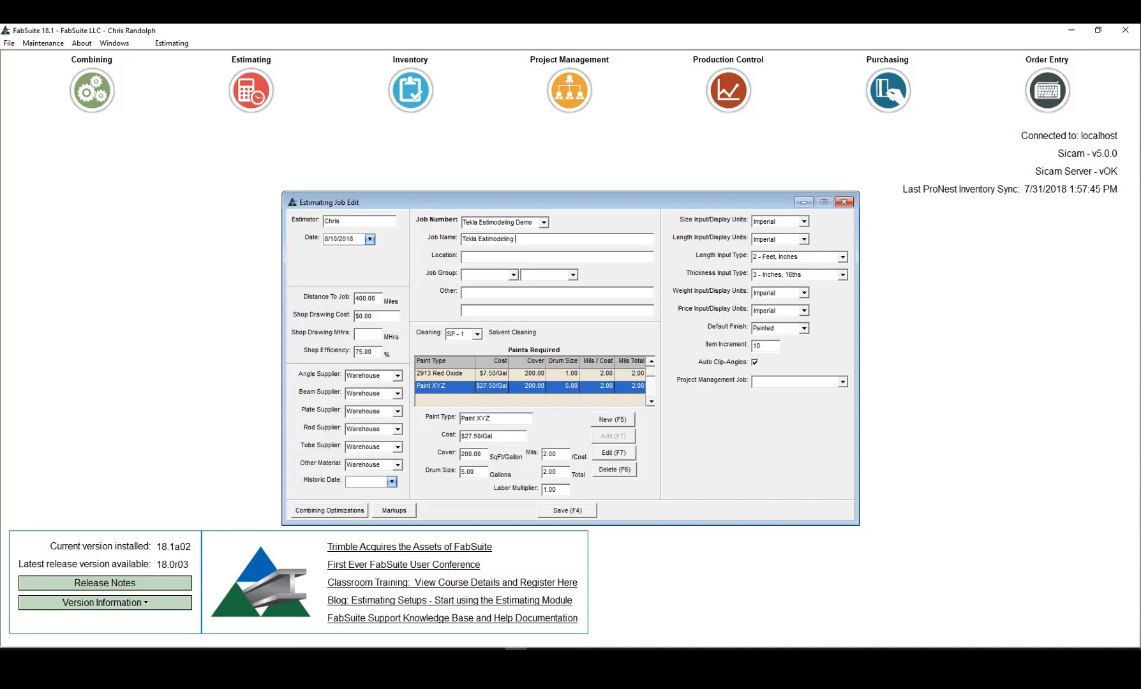
Step: Assign the job groups Structural and 2018, save the job to run the import, and close the import report
click(514, 276)
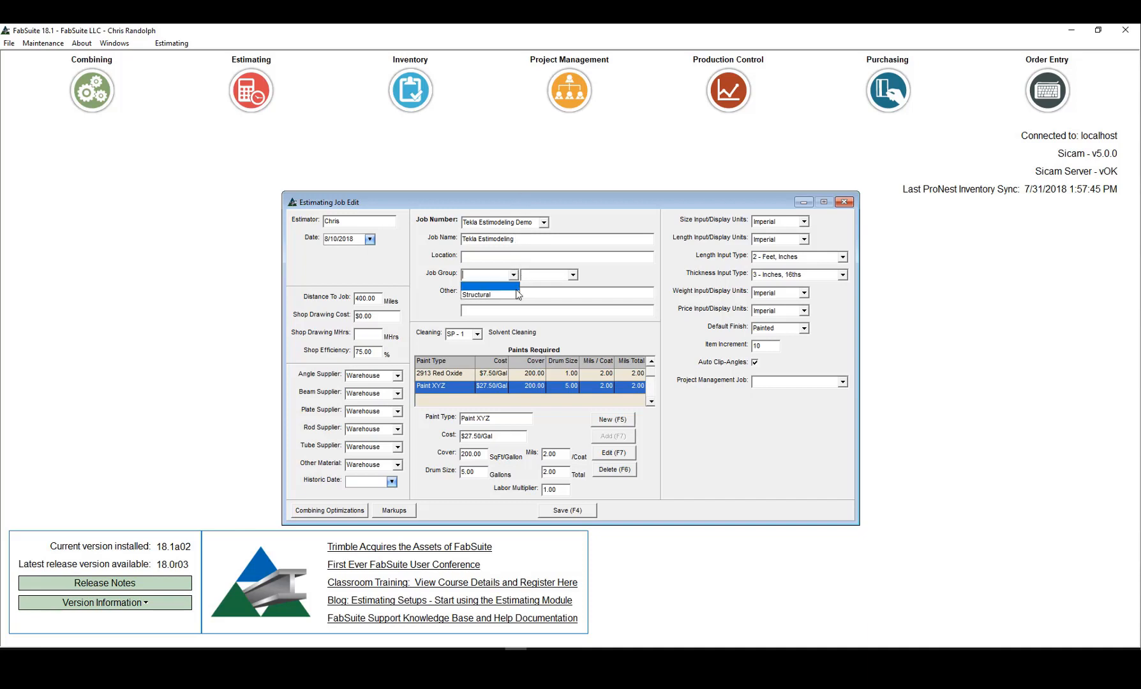
click(505, 295)
click(574, 278)
click(575, 305)
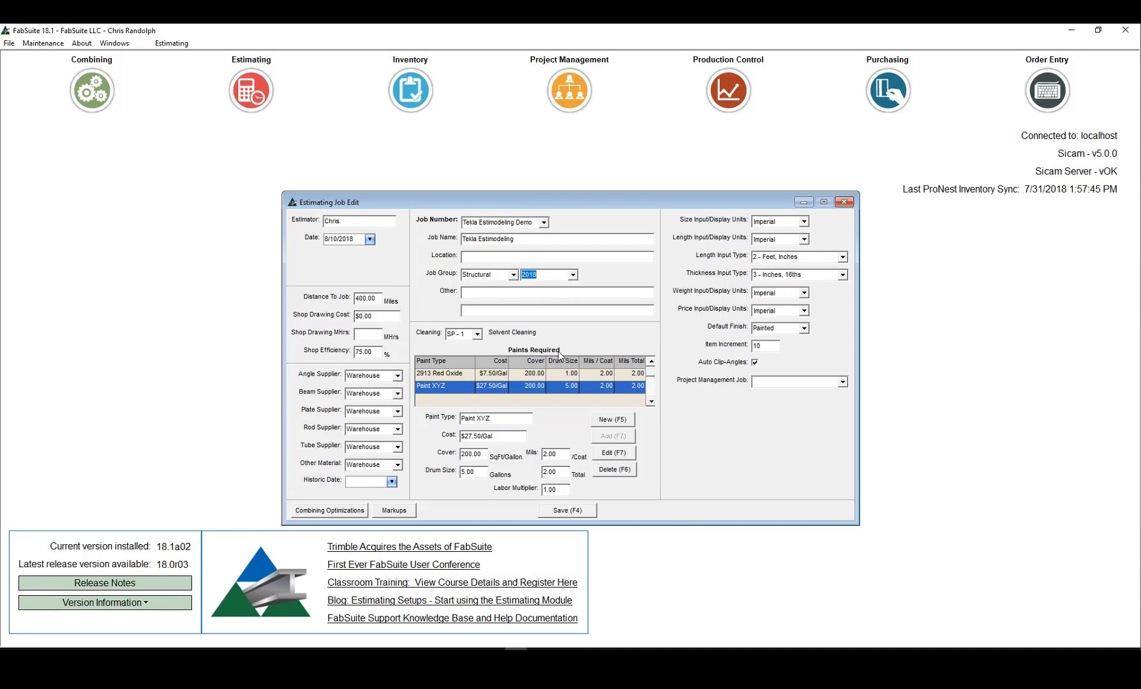
click(585, 511)
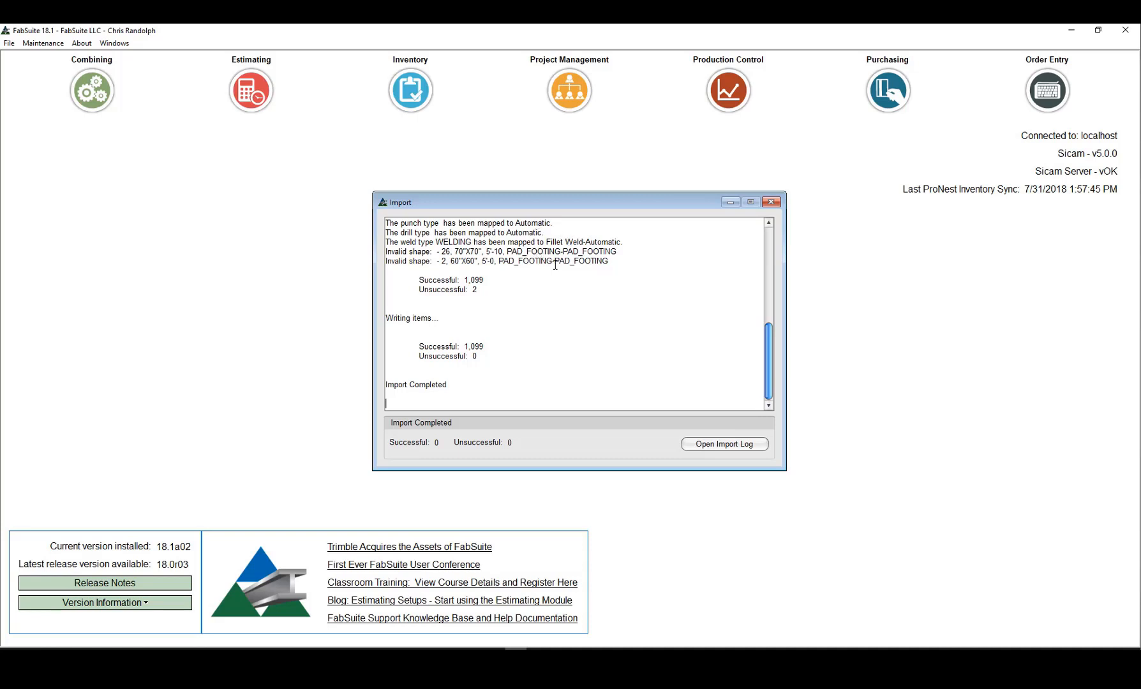
click(776, 202)
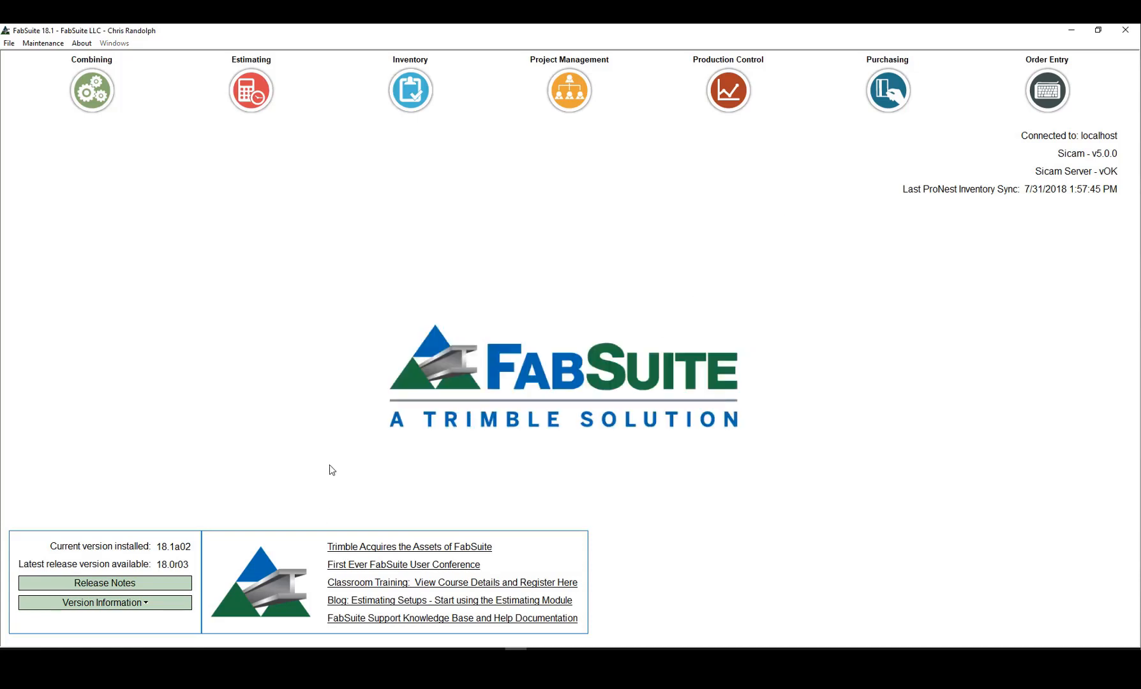
Step: Add ExportToFabSuite.ifc as a document reference under IFC Files in the Tekla Estimodeling Demo job's document index, and close the index
click(253, 95)
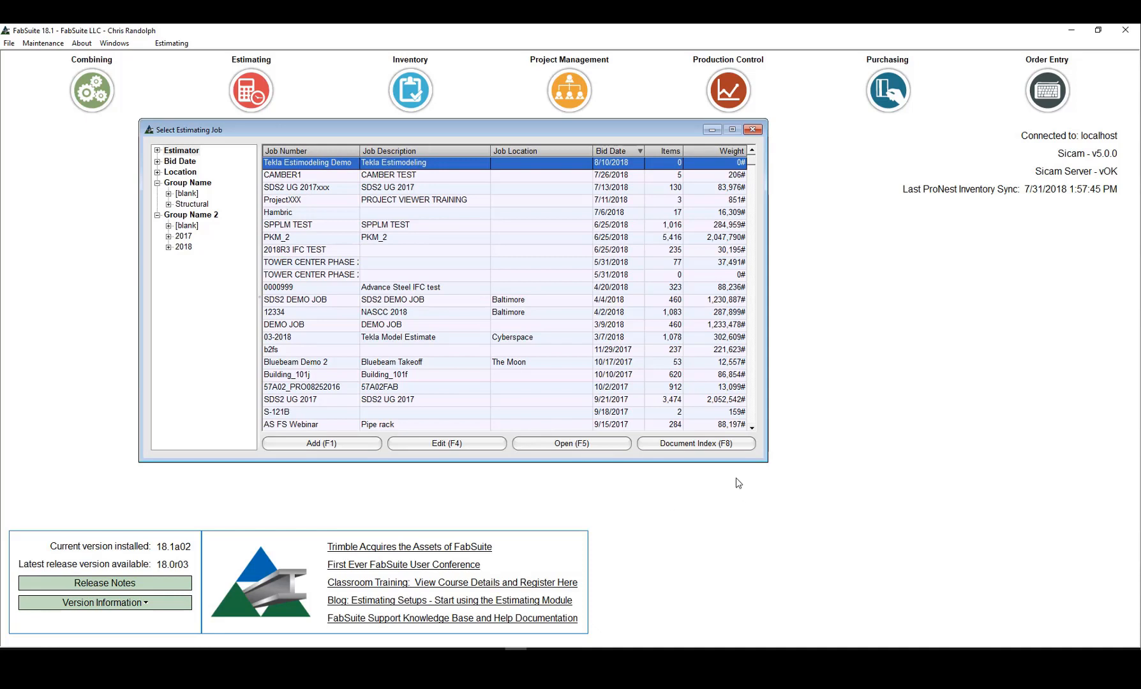
click(728, 444)
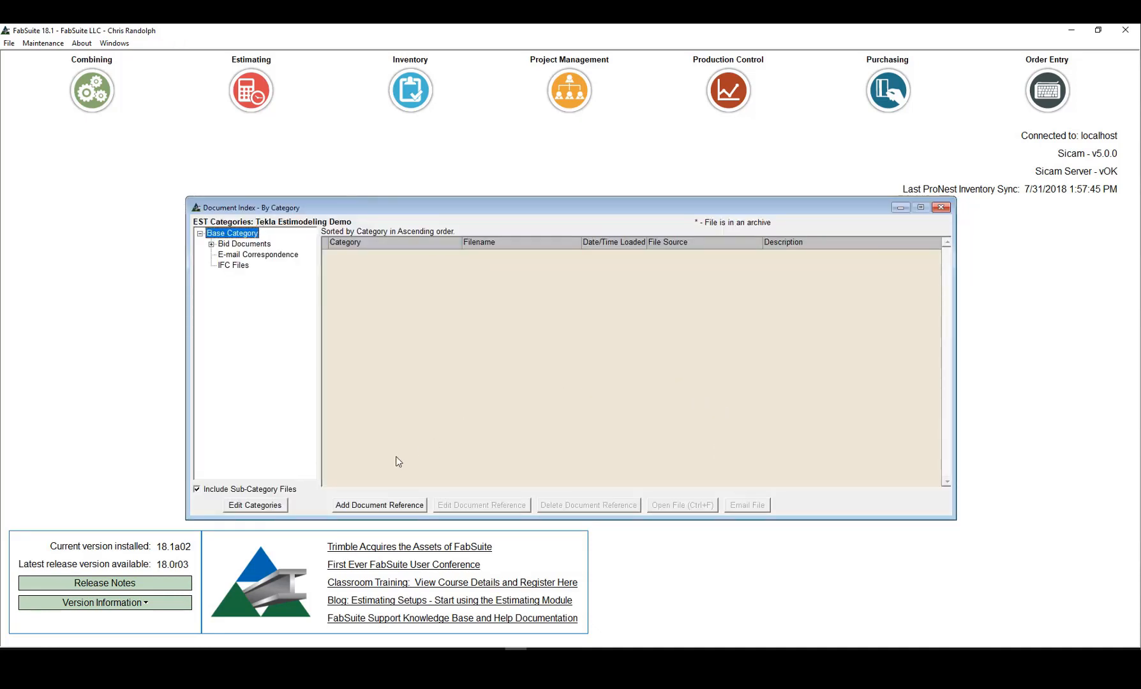
click(233, 267)
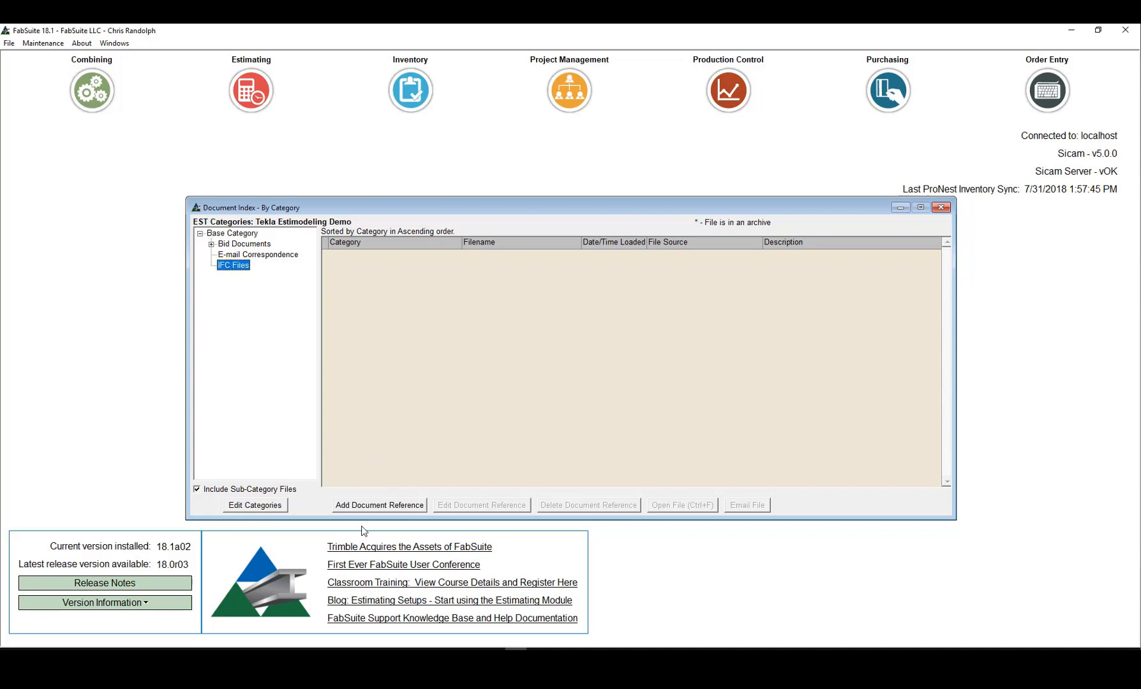
click(378, 507)
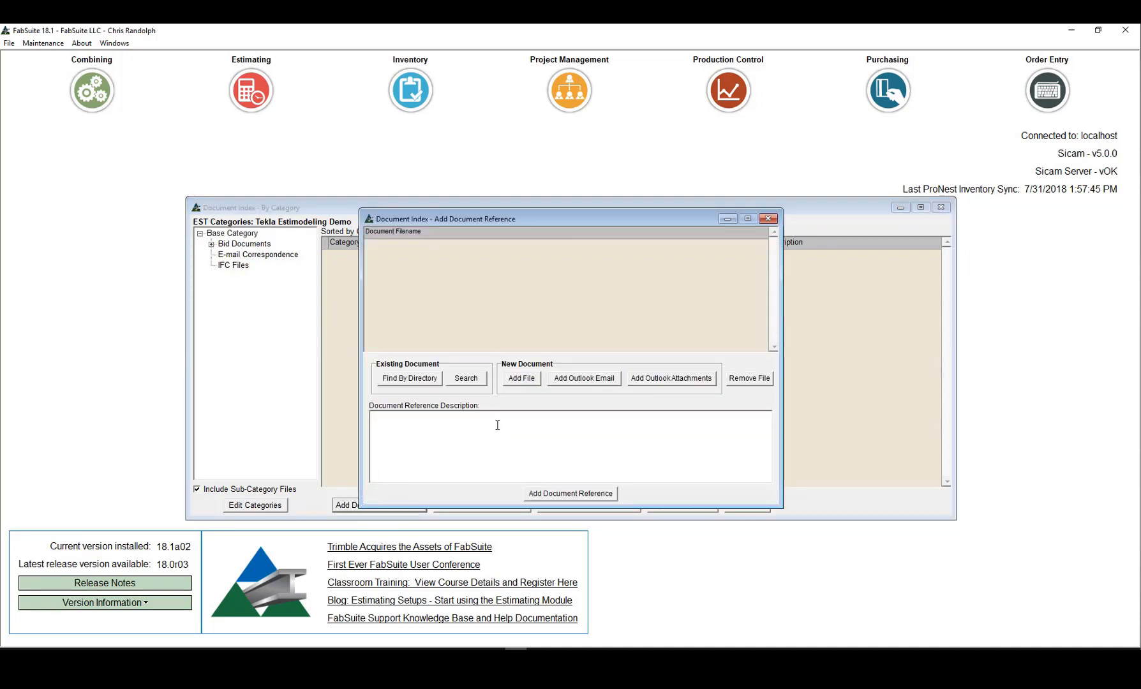
click(523, 379)
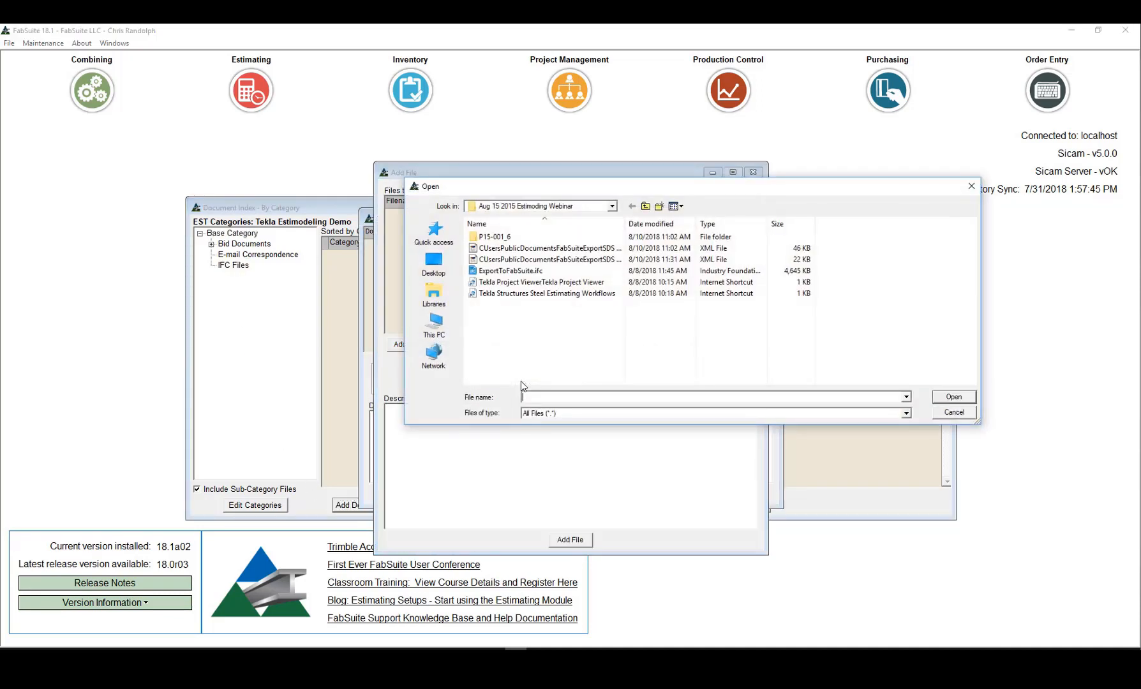
double_click(525, 271)
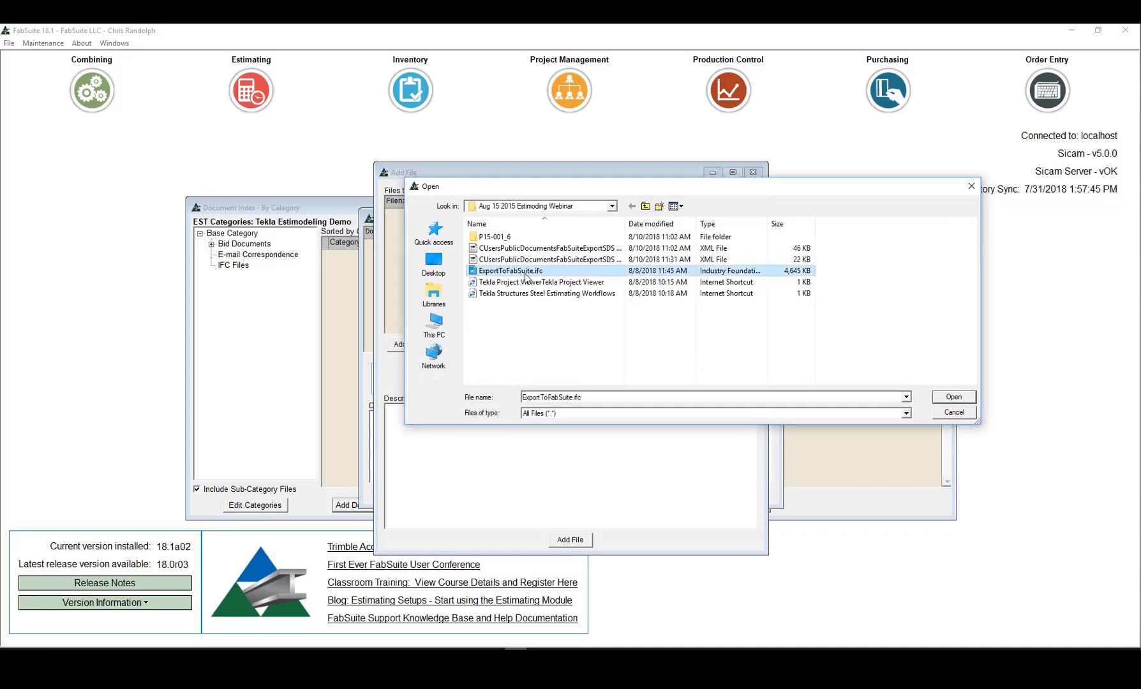
click(571, 541)
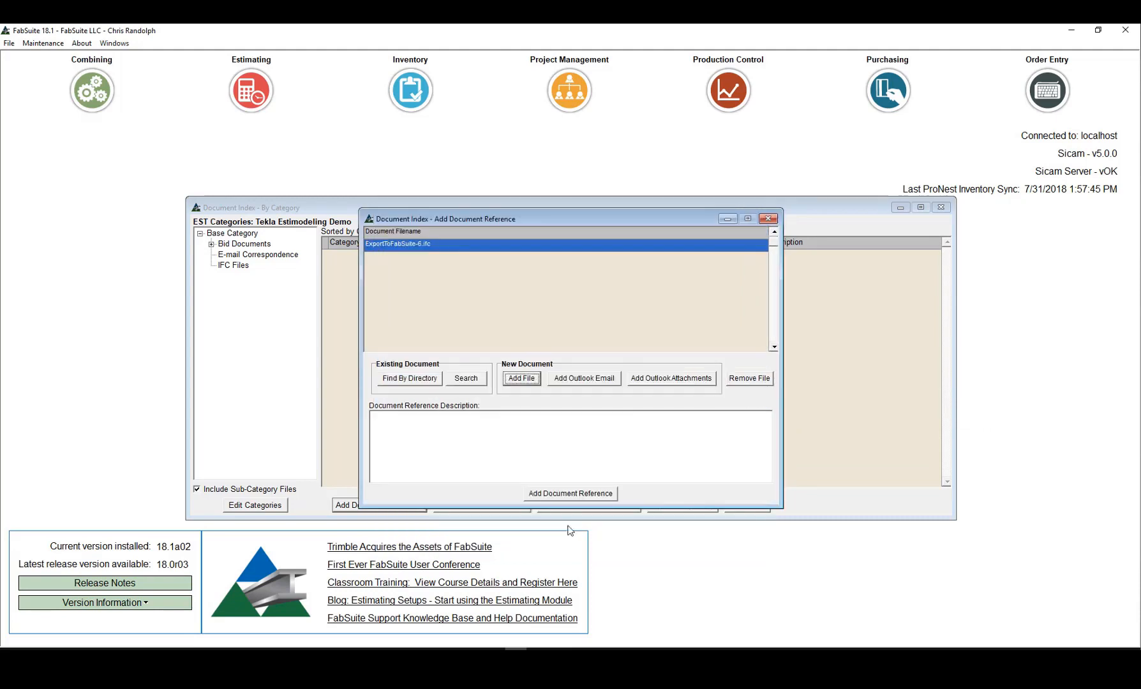
click(575, 496)
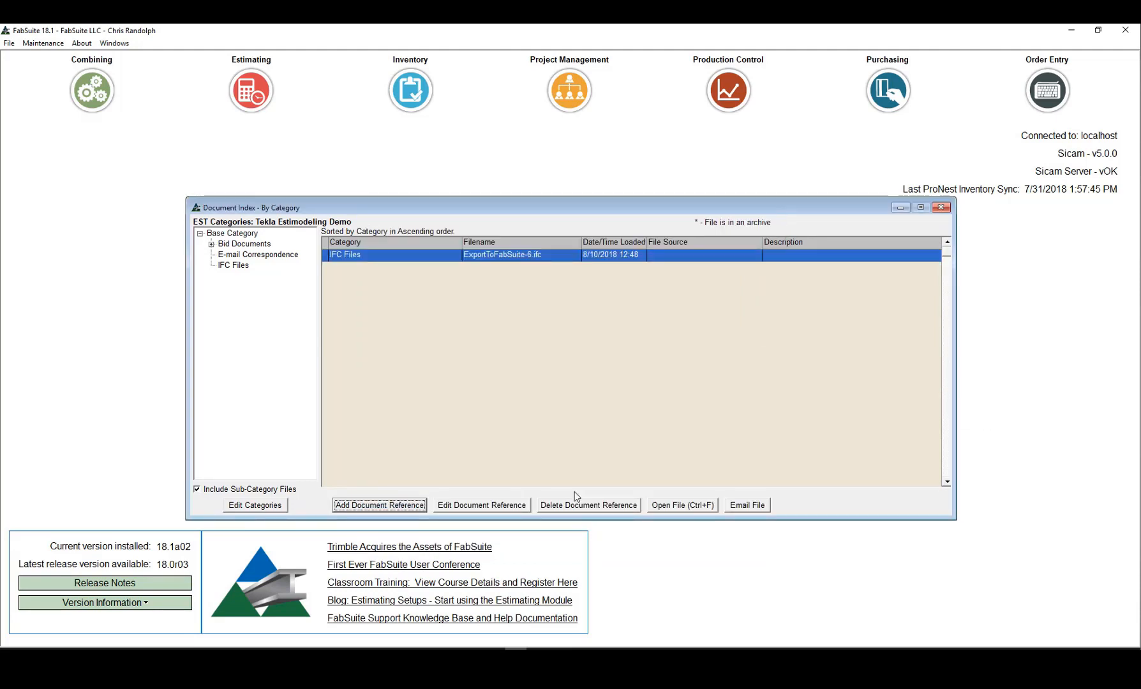
click(941, 208)
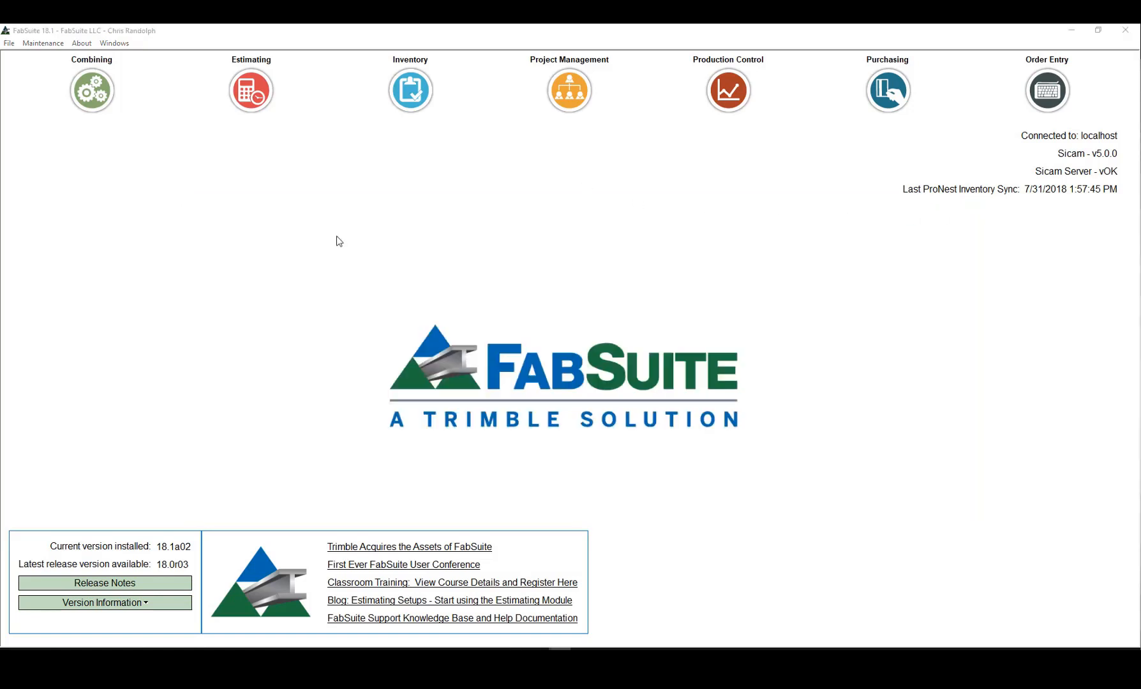
Step: Open the Tekla Estimodeling Demo estimating job and examine the imported details and additional labor of items 20, 140 and 190
click(267, 95)
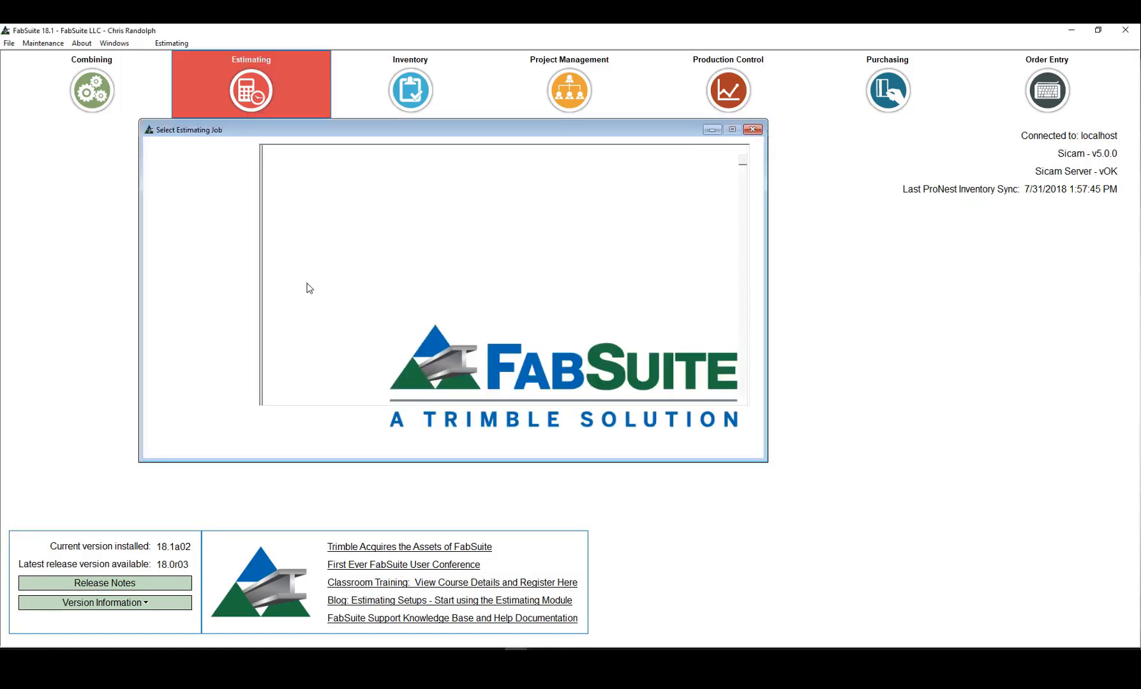
double_click(330, 164)
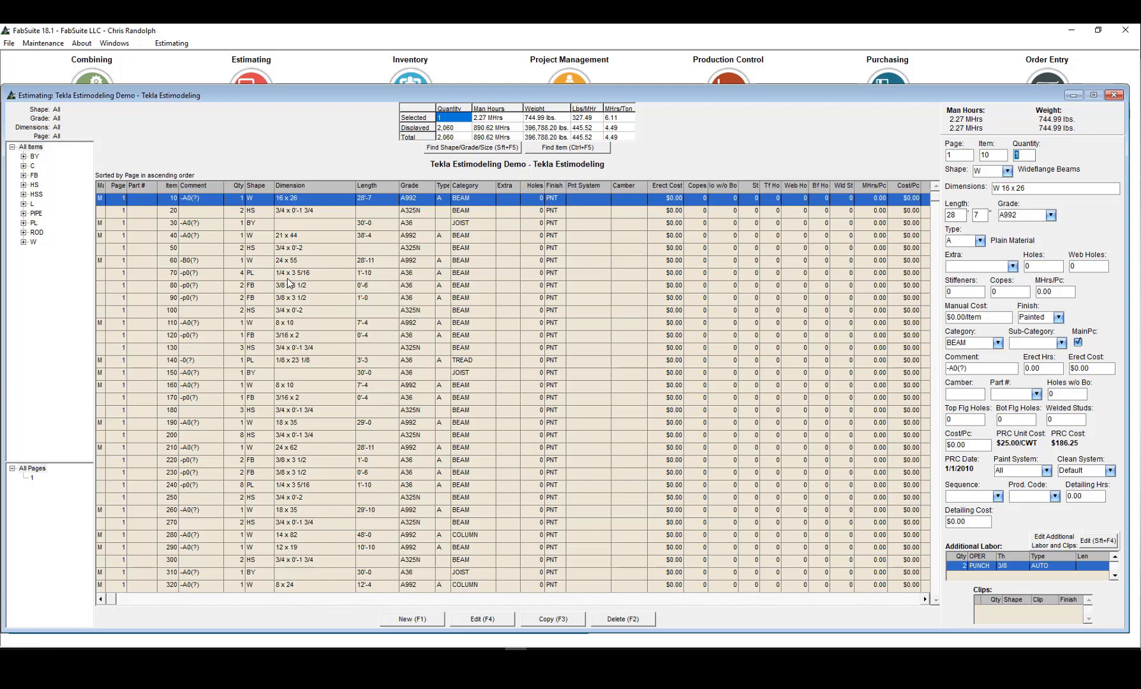
click(301, 214)
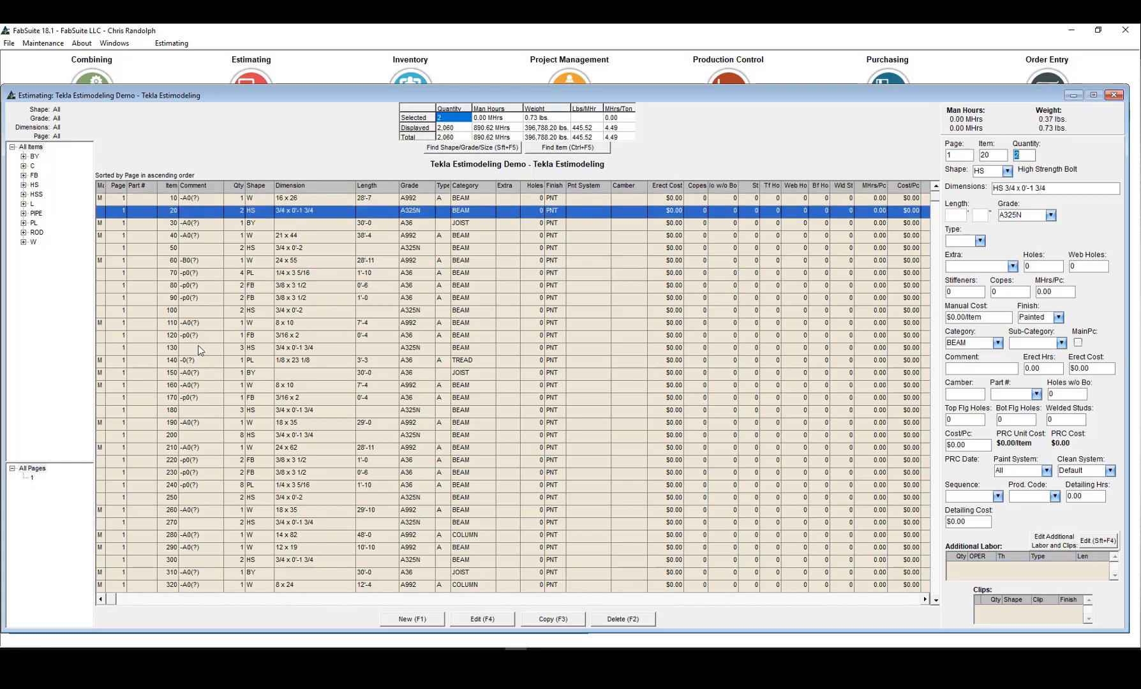
click(196, 361)
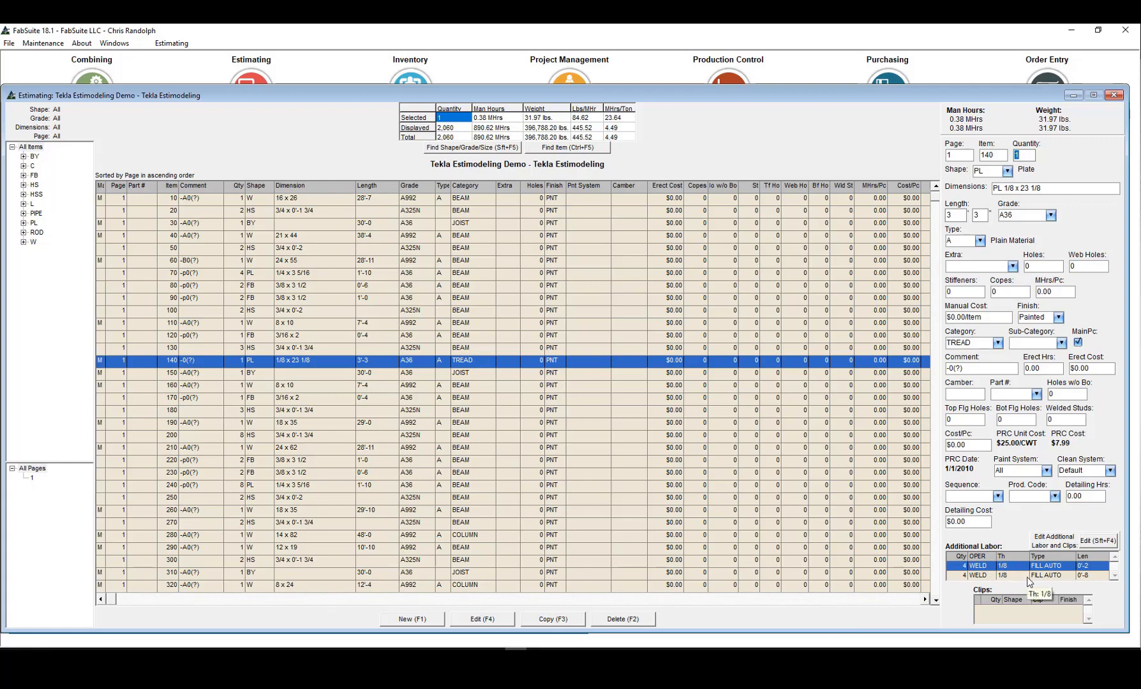
click(1114, 577)
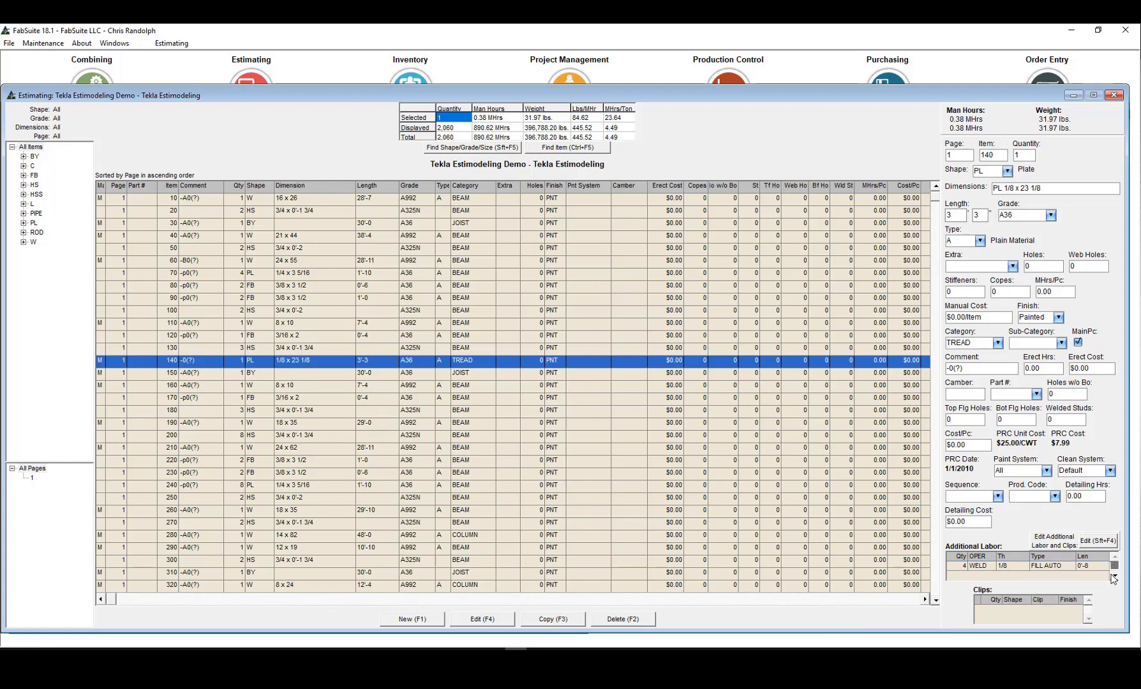
click(177, 424)
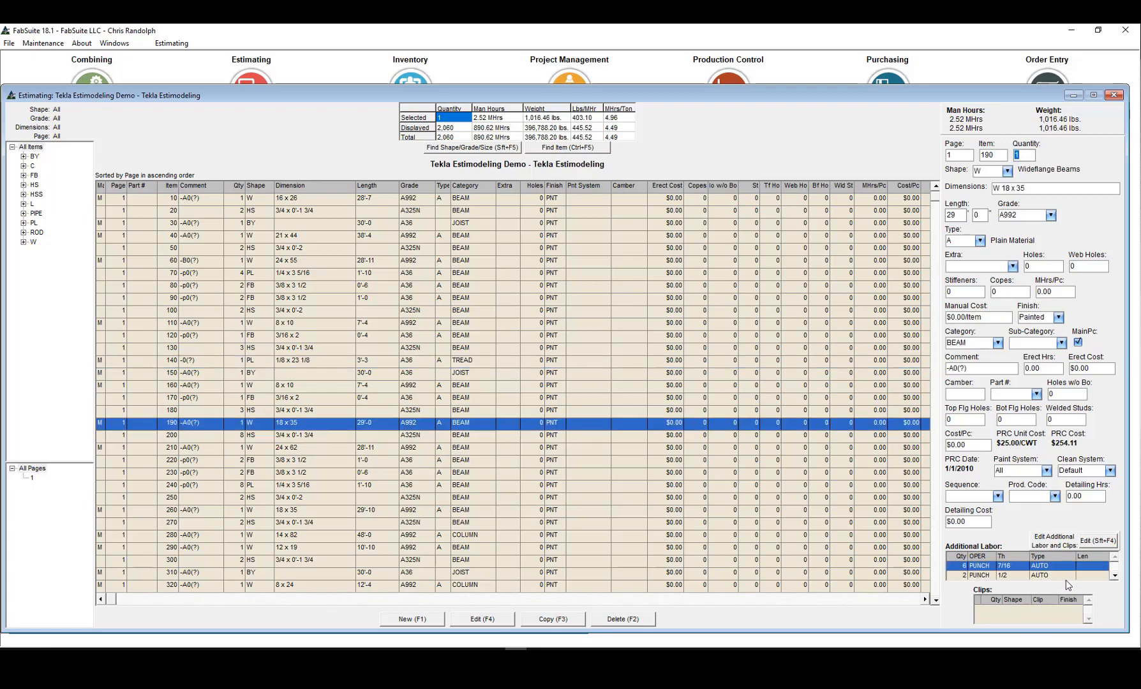
Step: Examine the remaining additional labor of item 190 and its man-hour breakdown by labor group, then close the labor details
click(1115, 576)
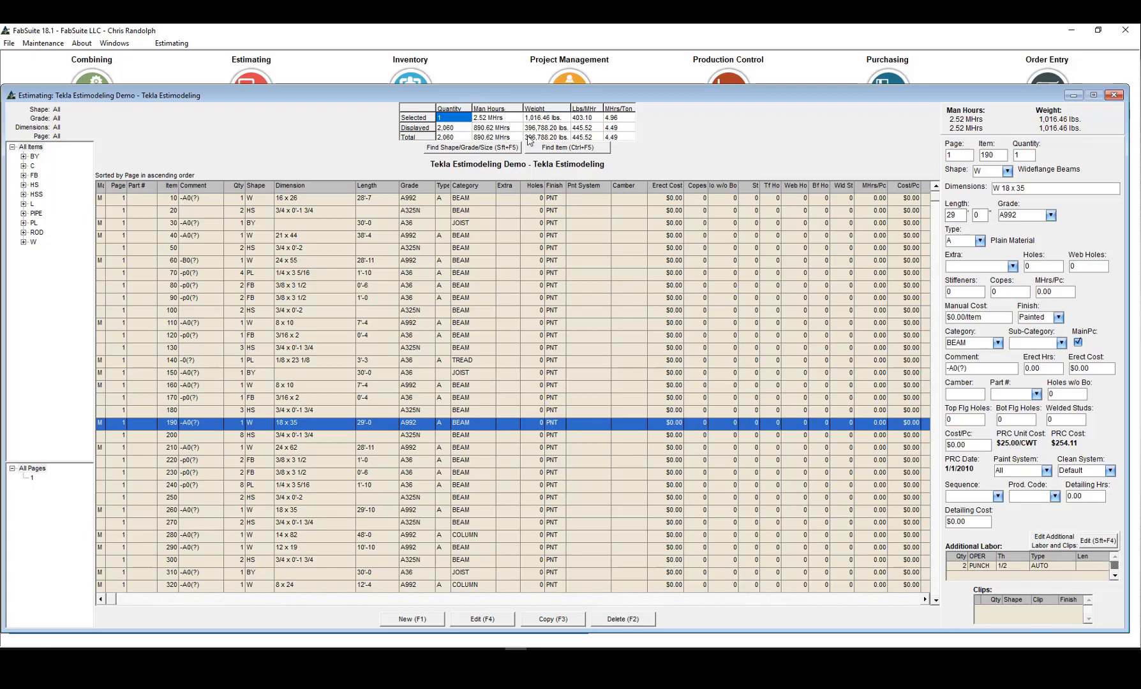
double_click(498, 117)
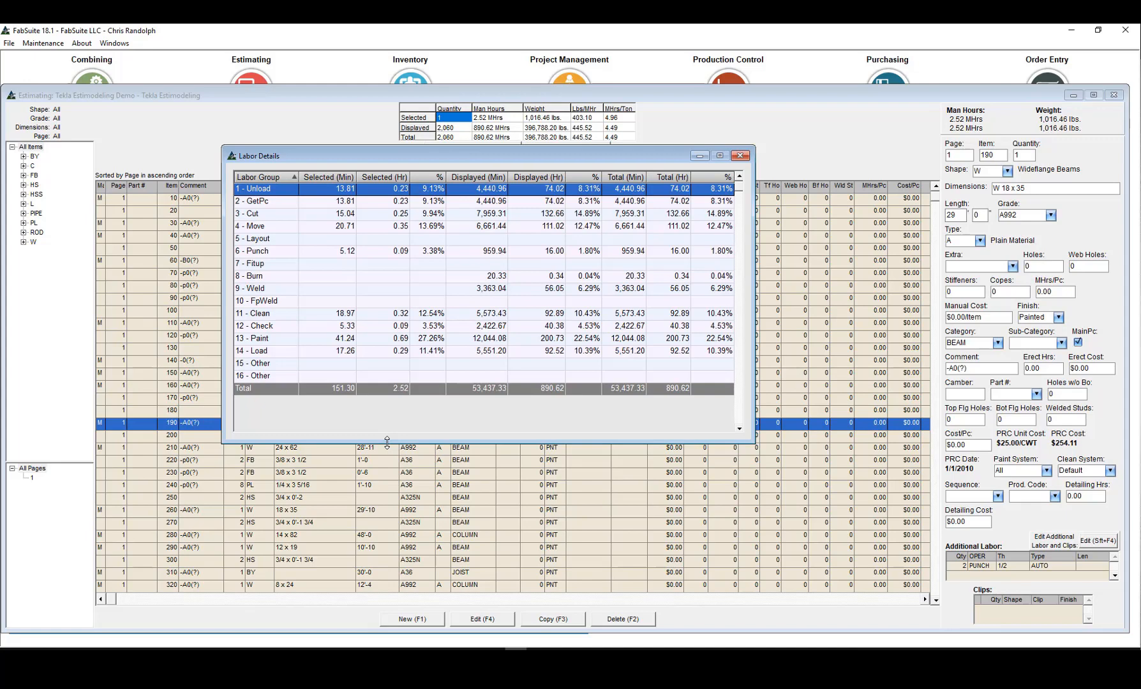
click(740, 156)
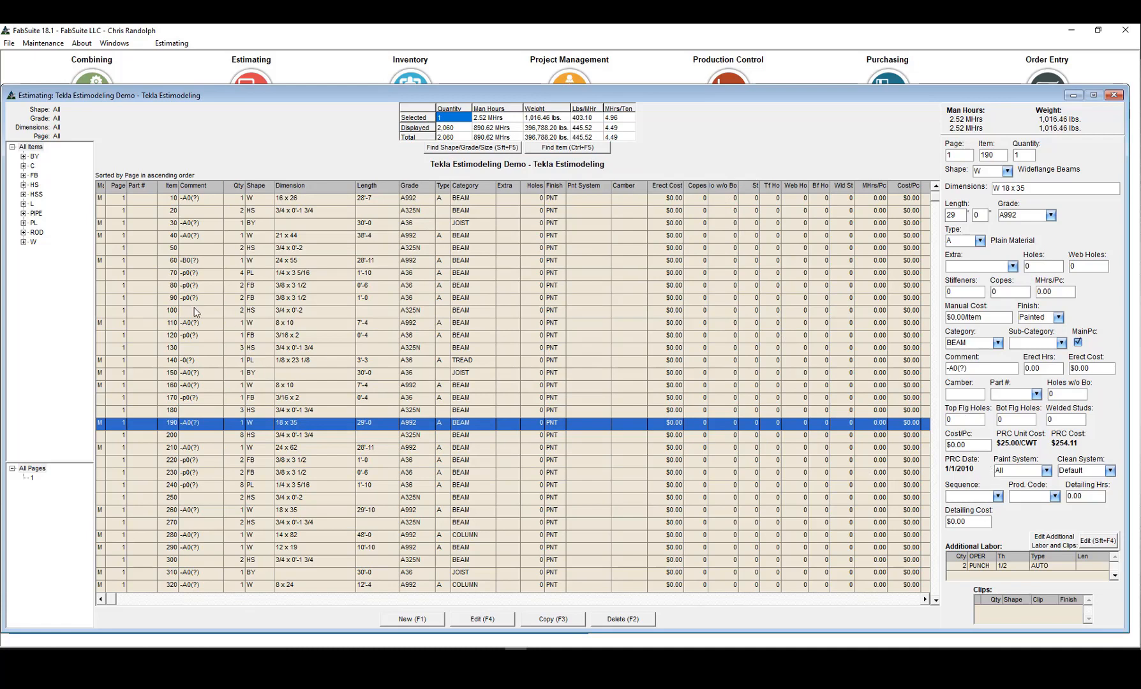
Step: Set the quantity of the PUNCH additional labor on item 160 to 6 and save the item
click(171, 387)
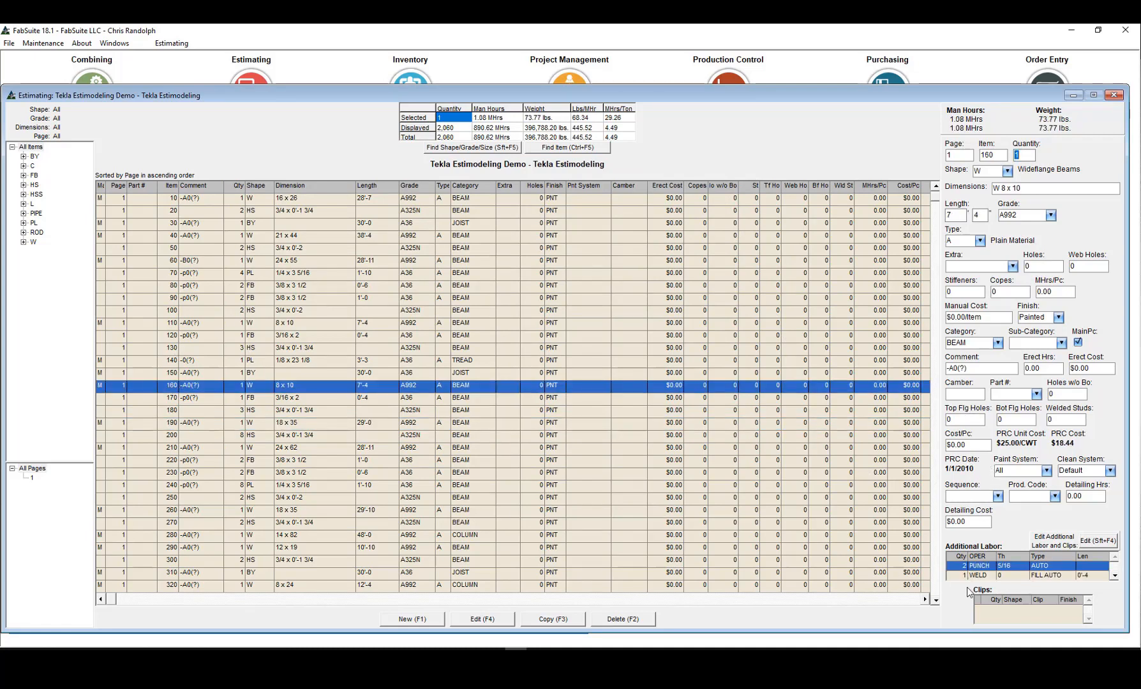
click(1100, 541)
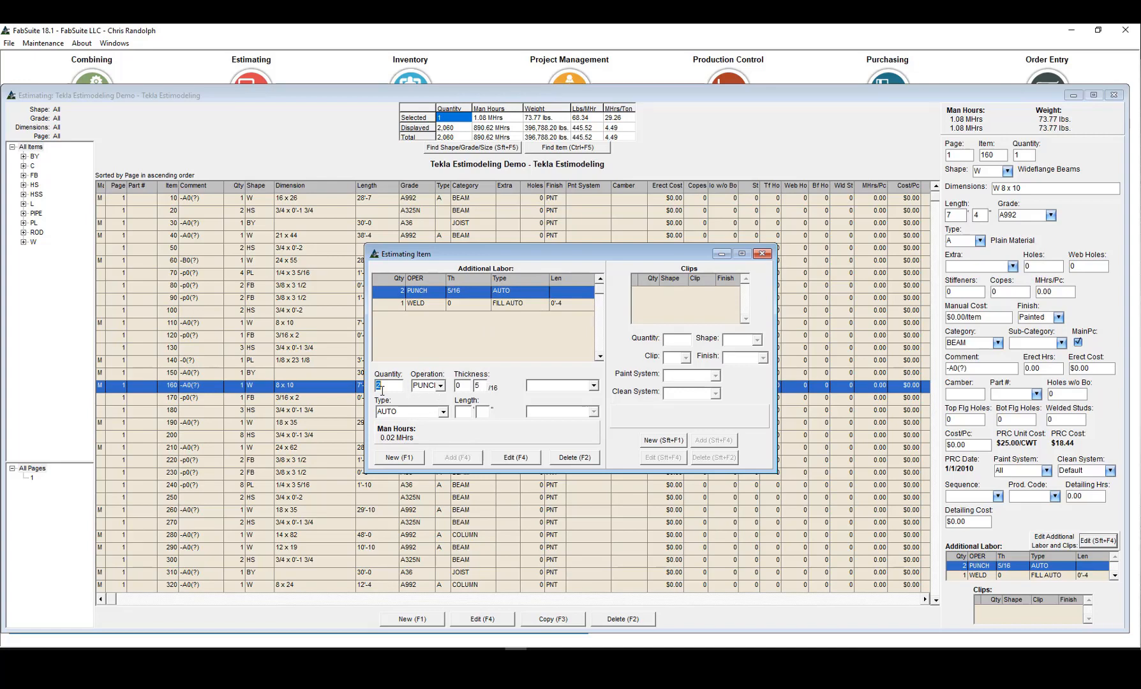
text(6)
click(516, 458)
click(762, 255)
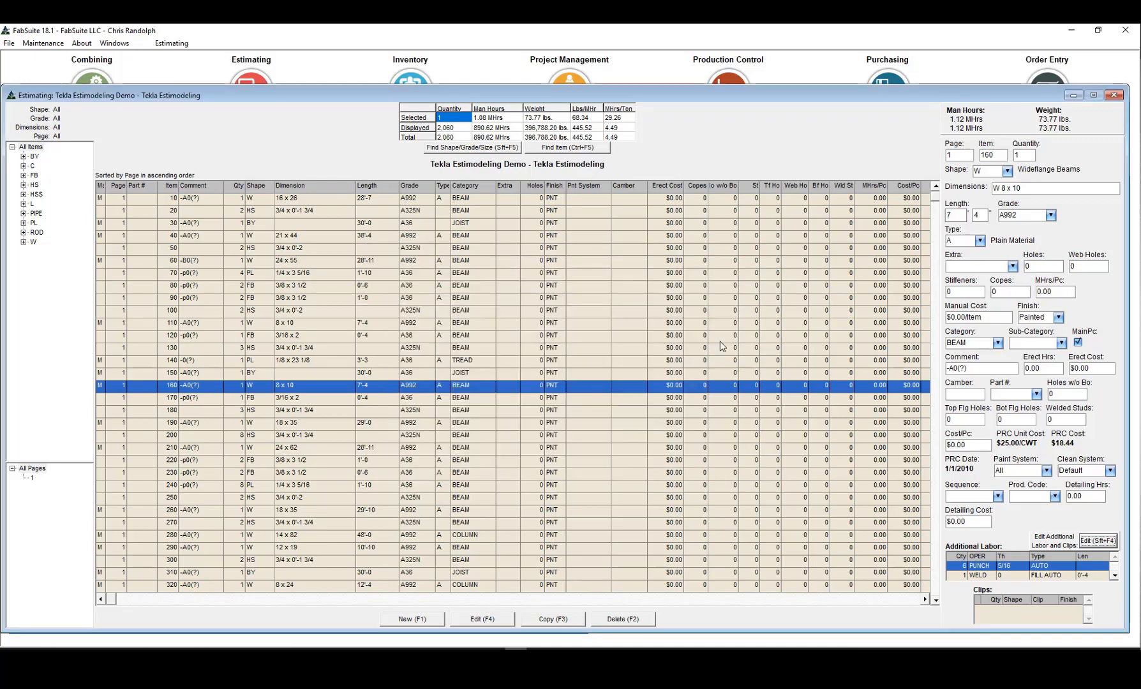
click(487, 620)
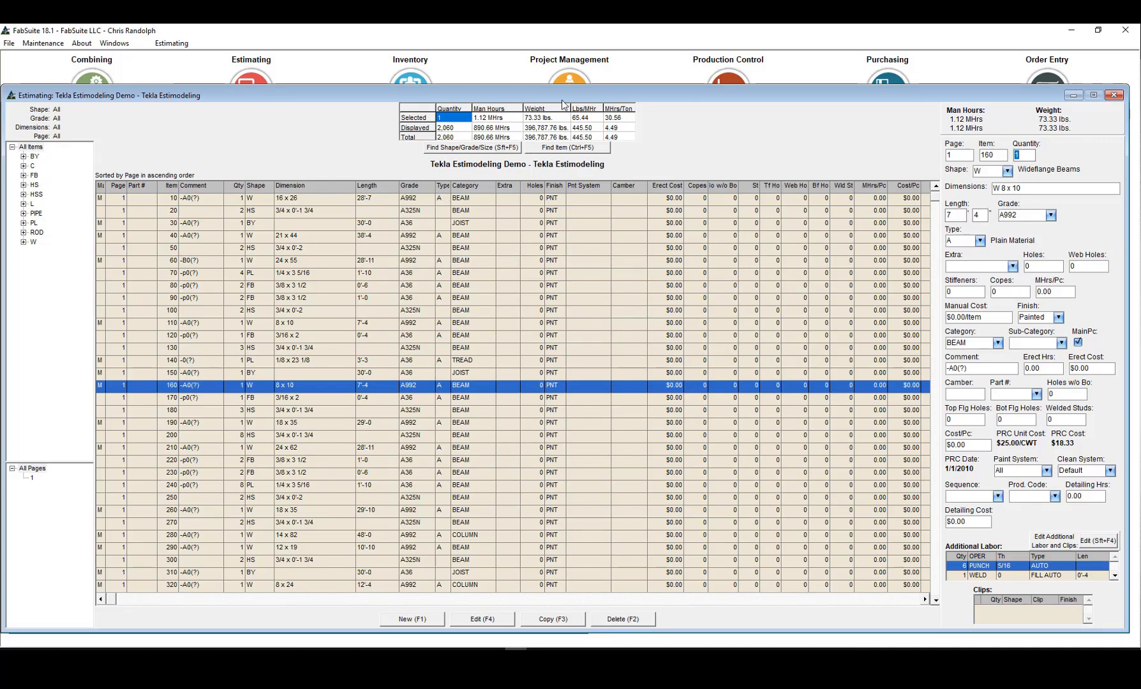
Step: Set item 160's WELD additional labor to 5/16 thickness and 0'-9 length, and save the item
click(1000, 576)
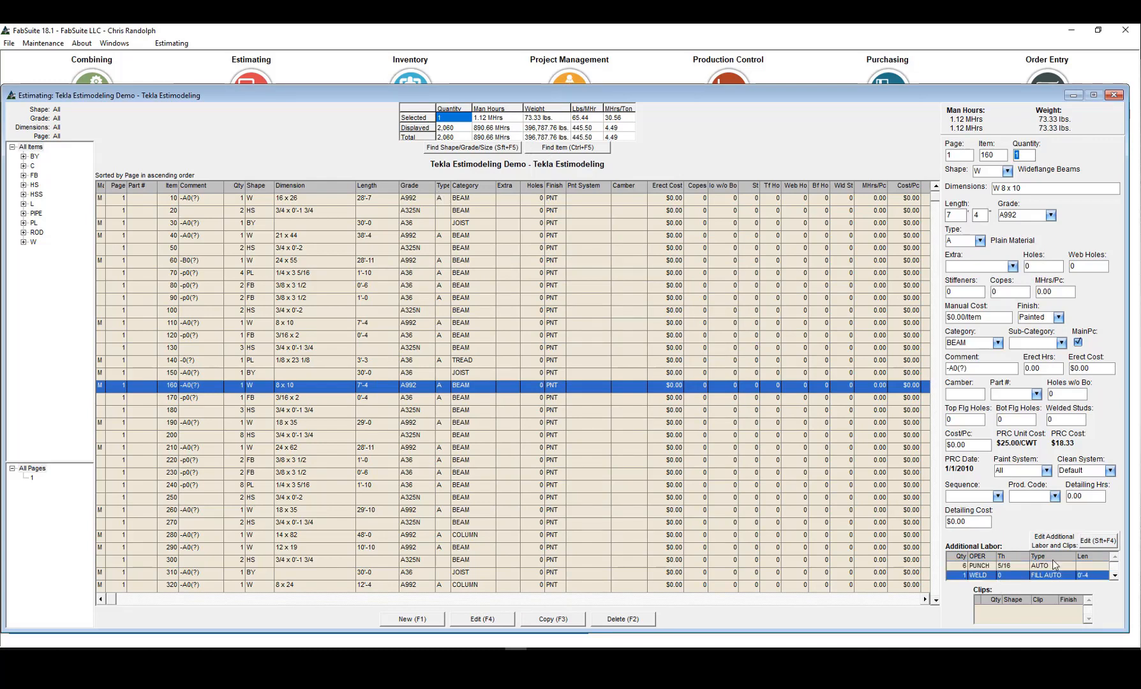
click(1097, 541)
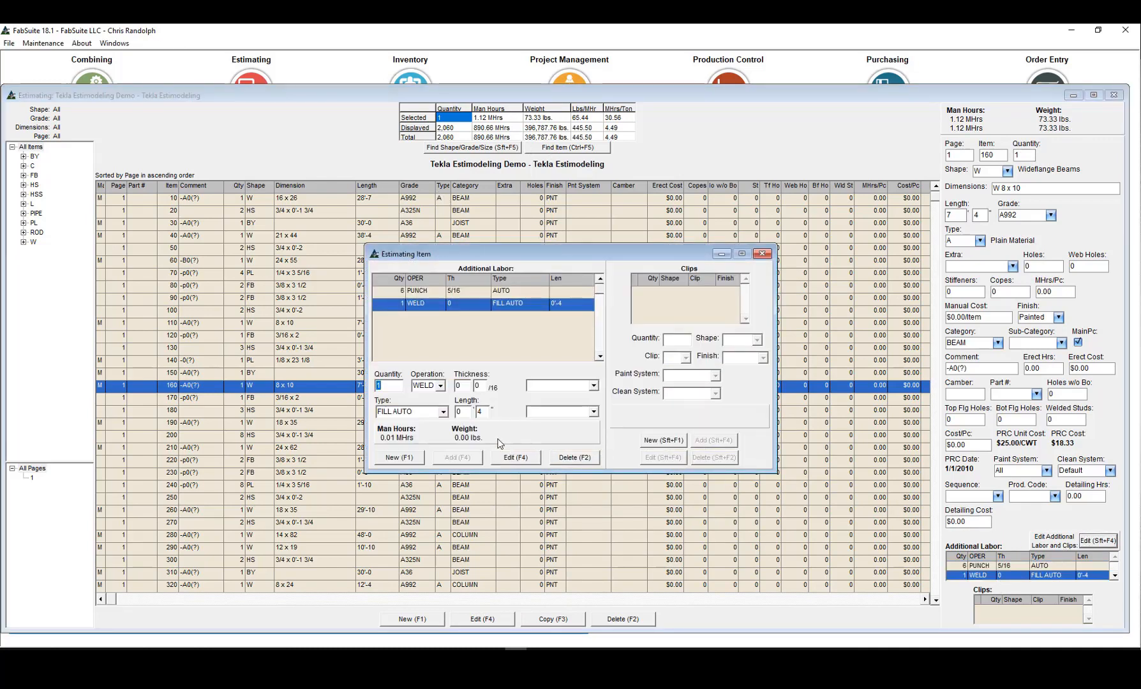
click(468, 385)
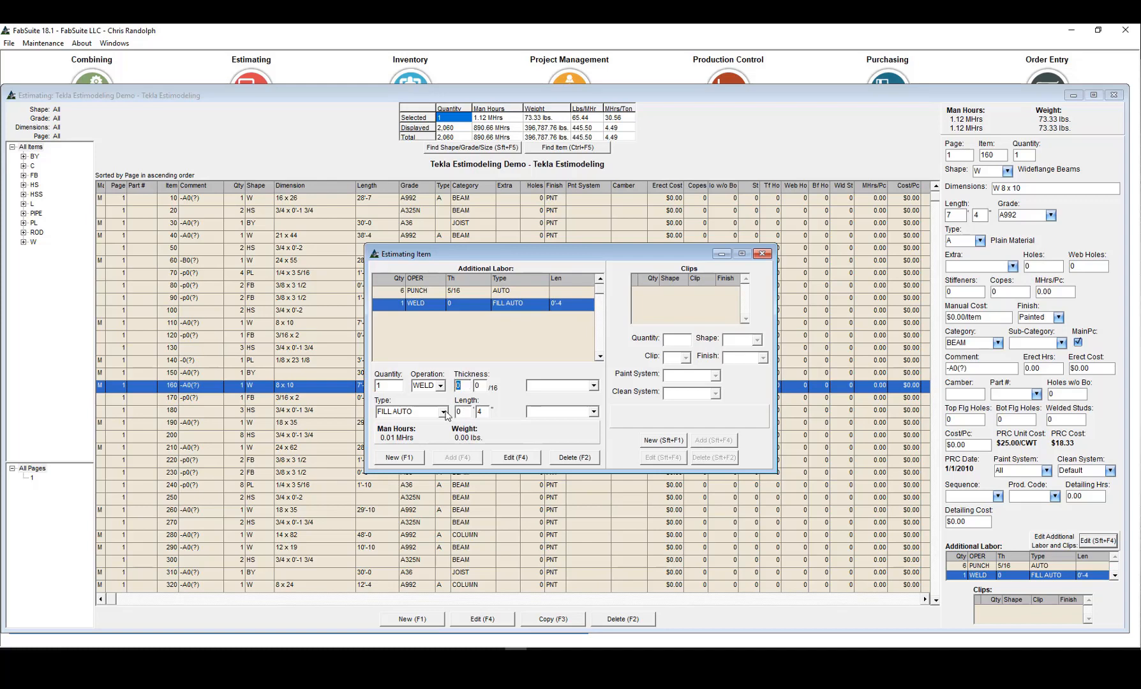
click(481, 387)
text(5)
text(9)
click(513, 458)
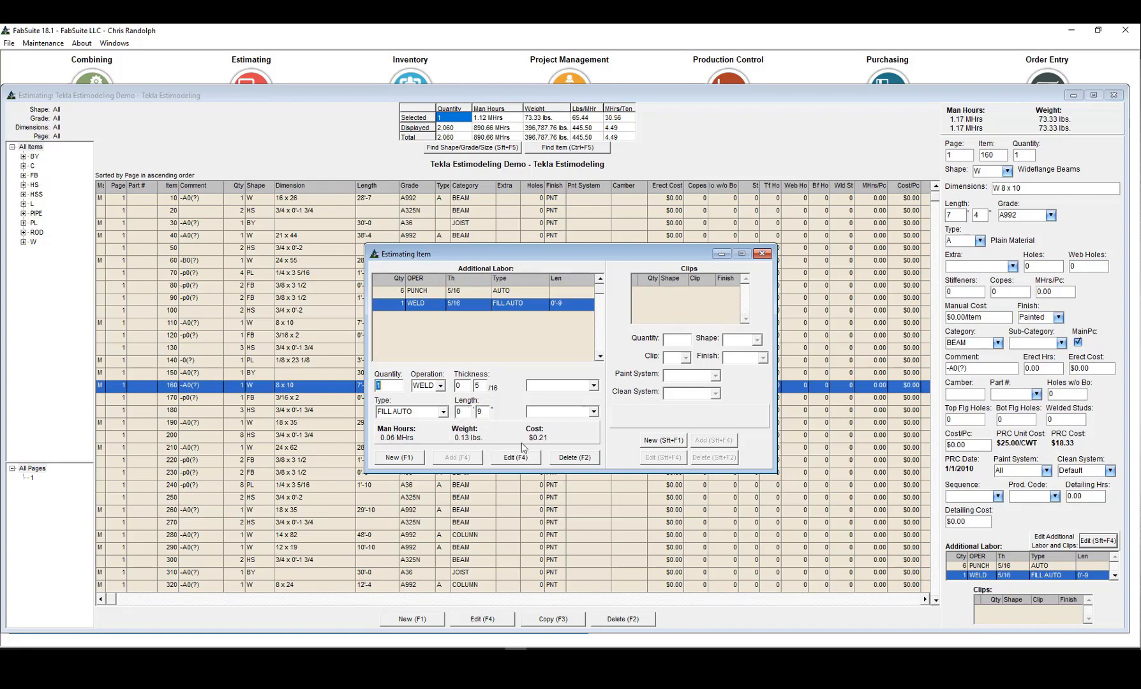
click(762, 254)
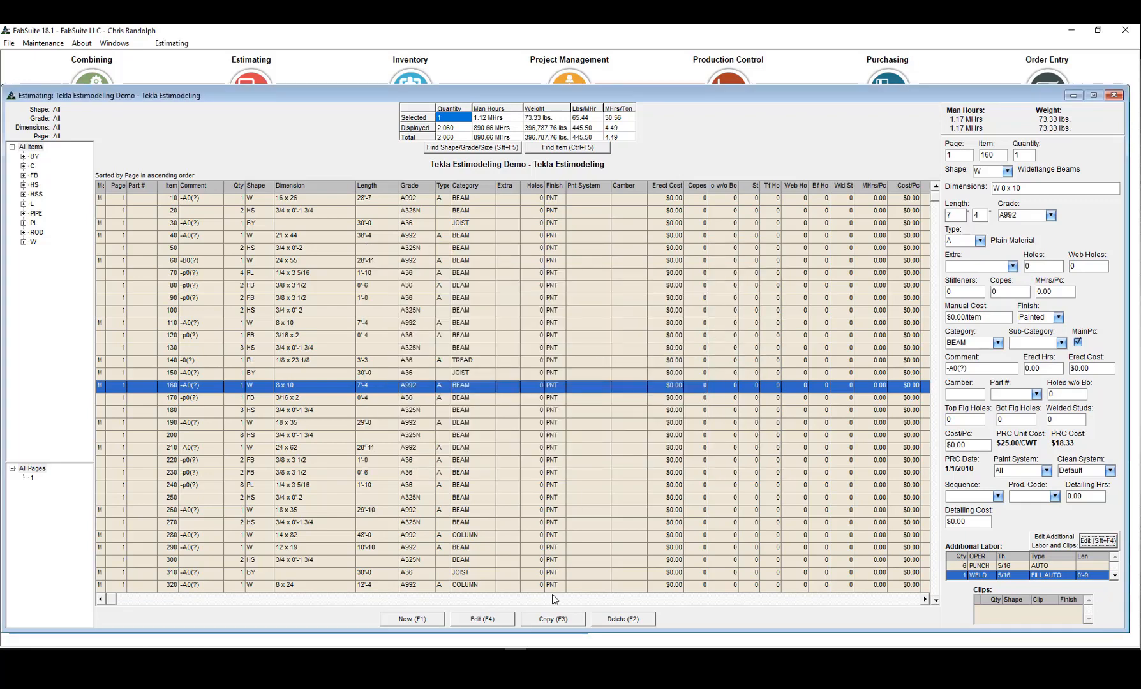
click(482, 619)
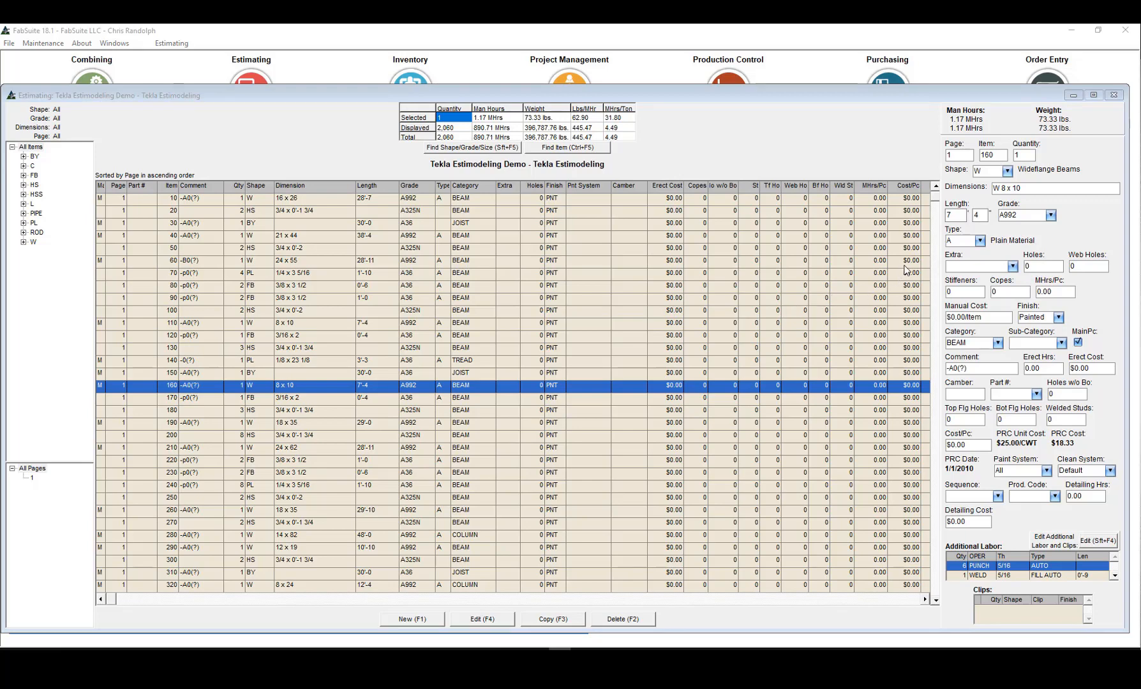
Step: Review item 160's available labor types, and examine the operations from Unload to Move under Angles labor code A in the labor code maintenance
click(981, 241)
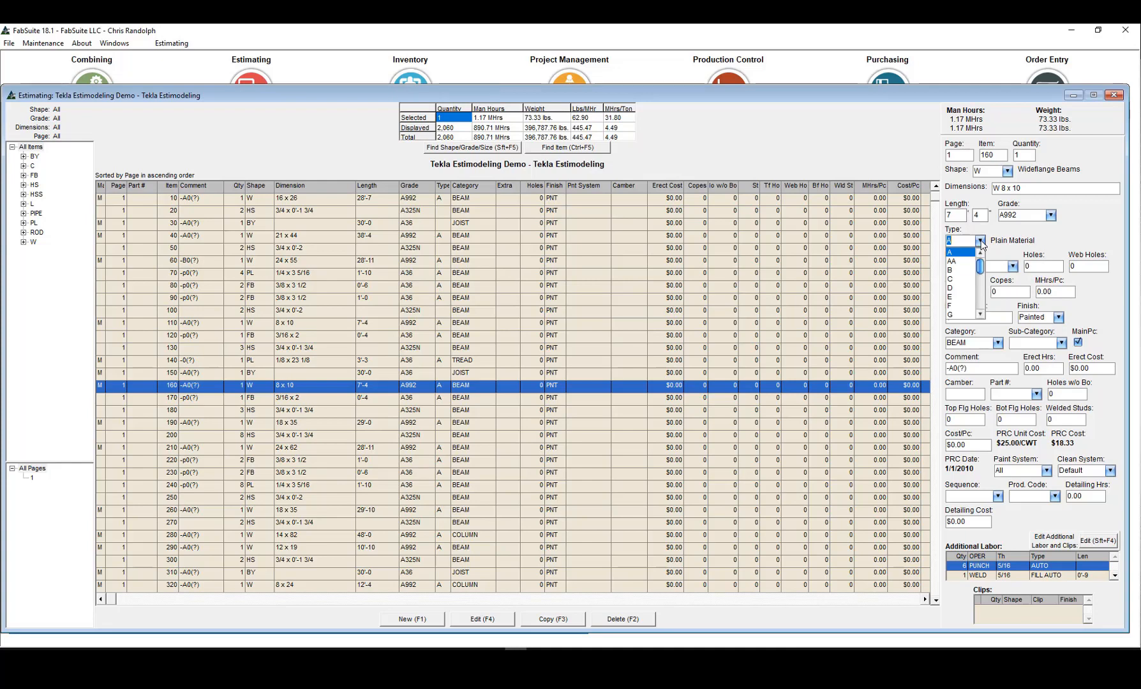
click(982, 241)
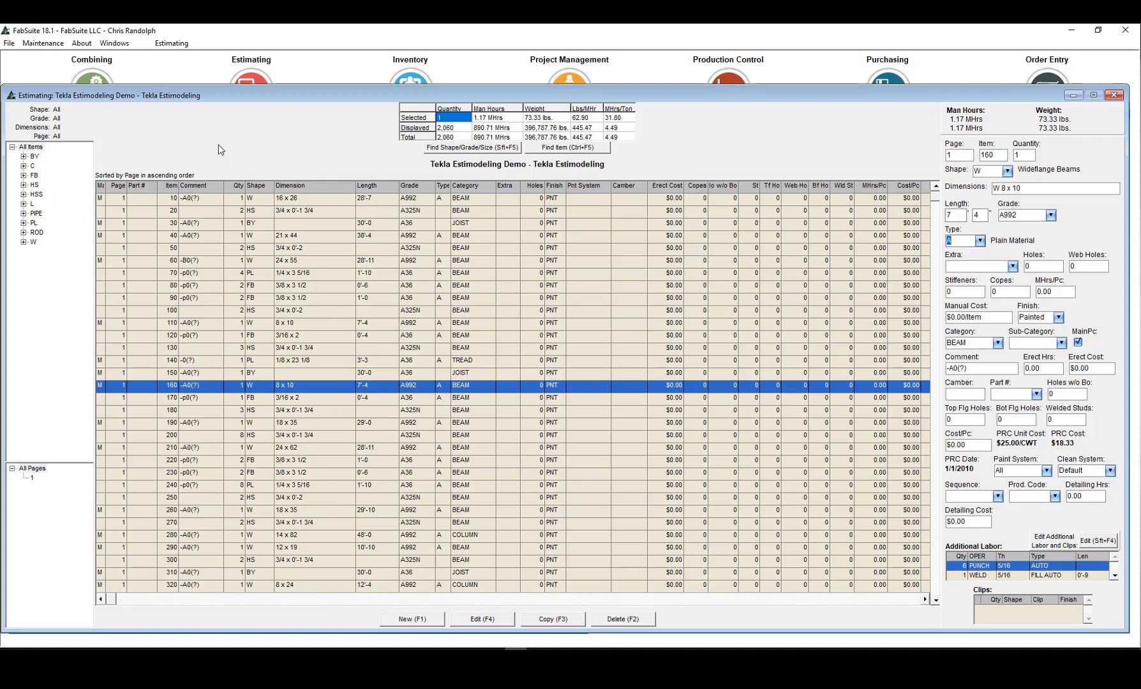
click(43, 43)
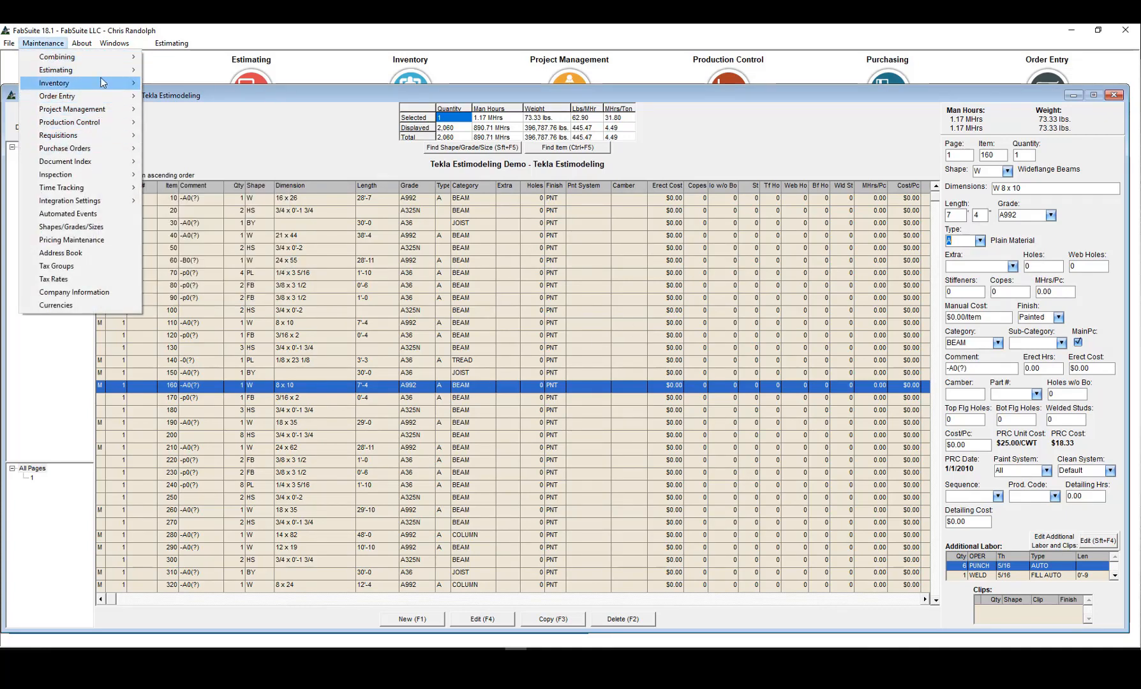
mouse_move(95, 70)
mouse_move(221, 152)
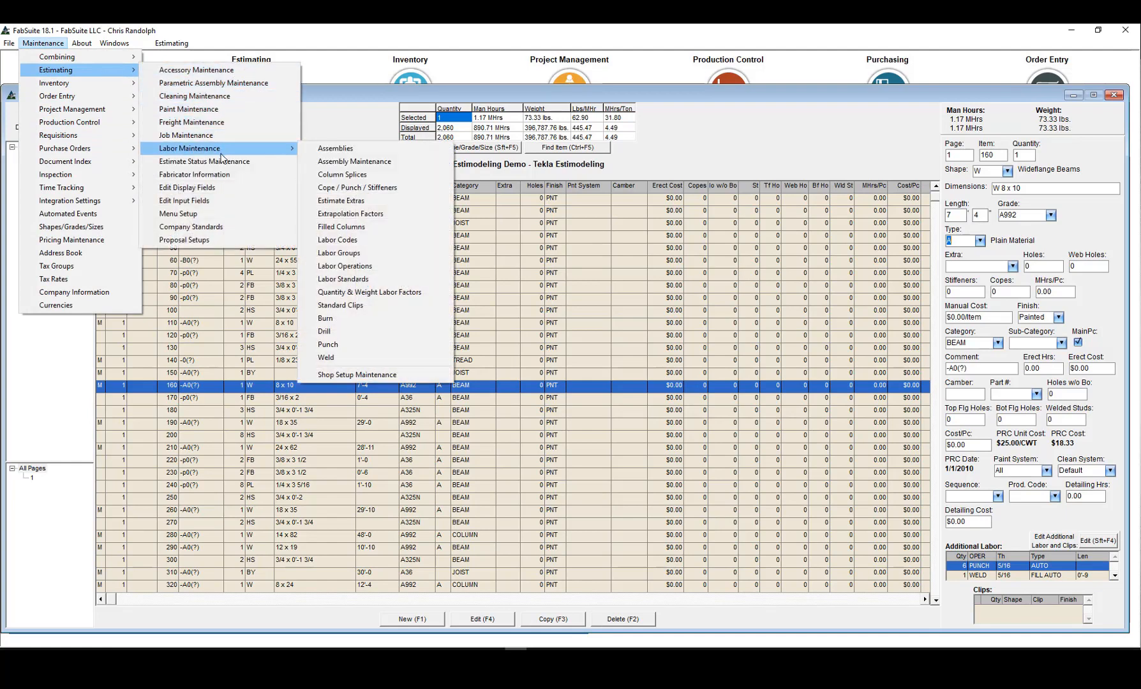
click(353, 240)
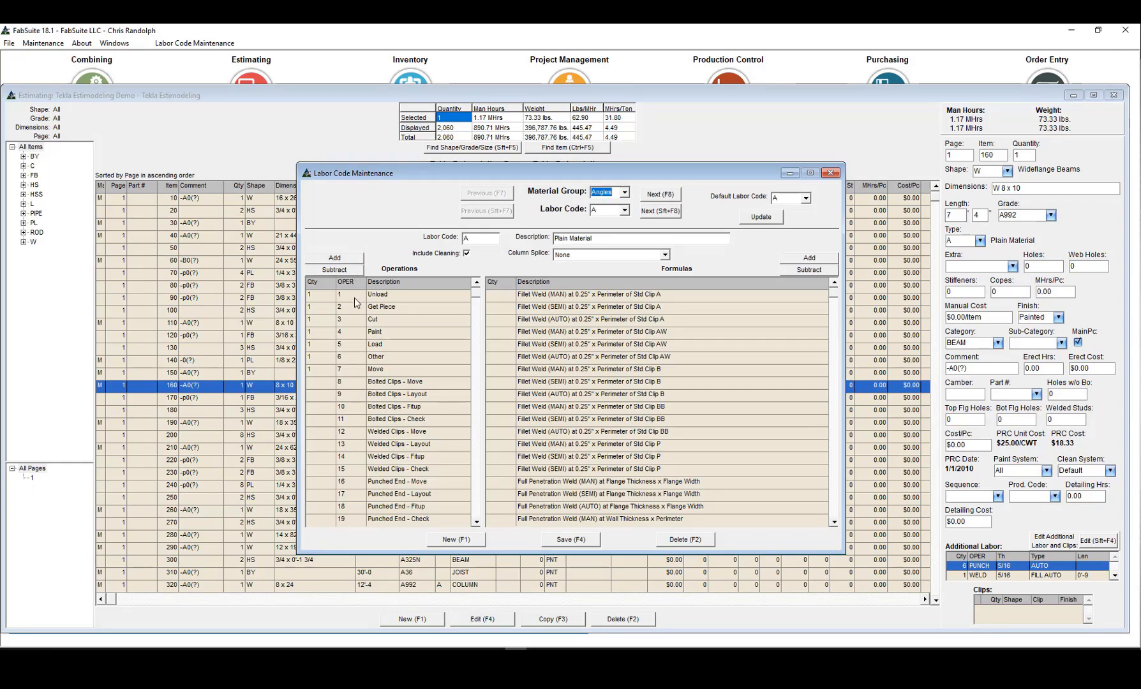
click(412, 302)
click(409, 310)
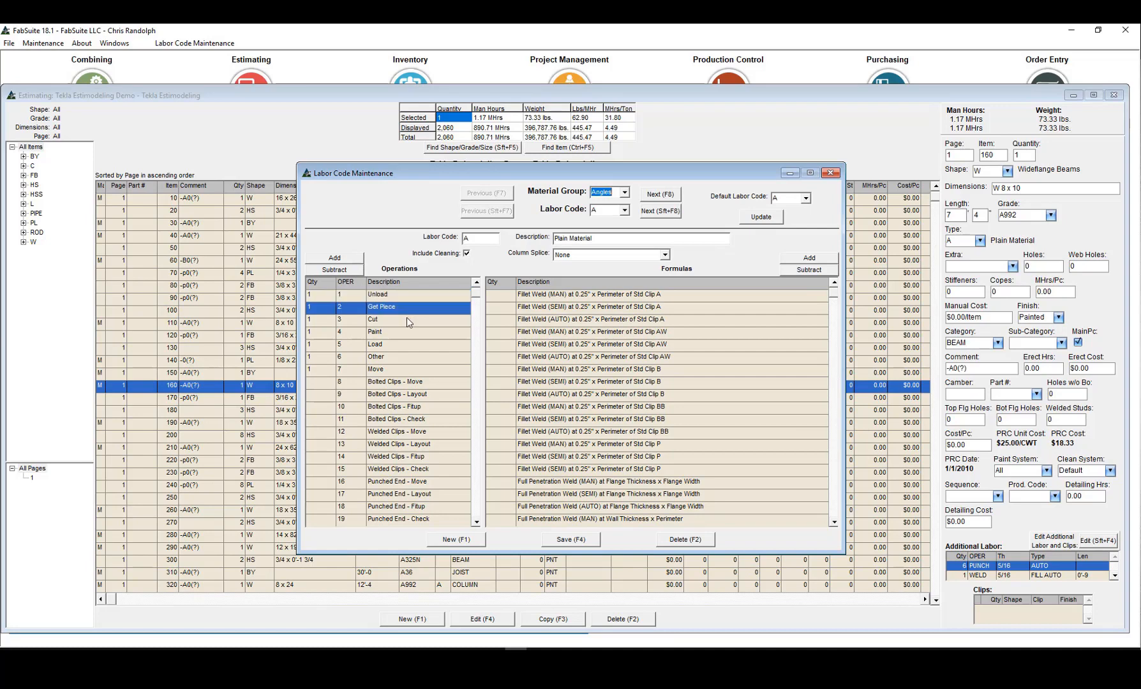
click(405, 320)
click(395, 334)
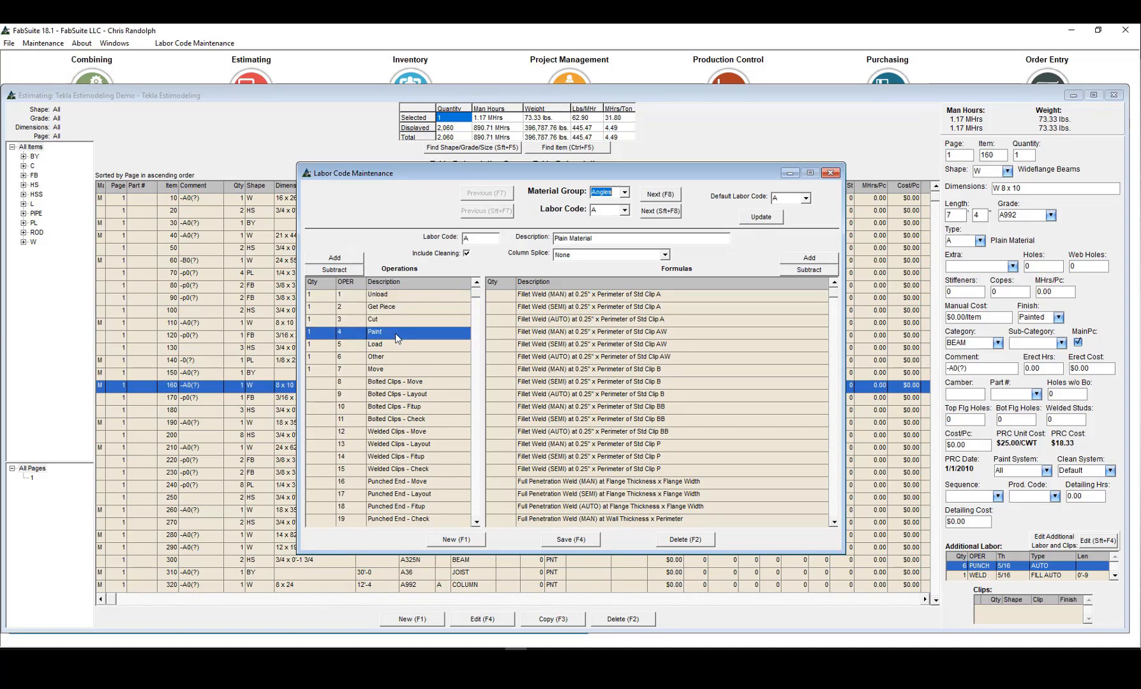
click(395, 345)
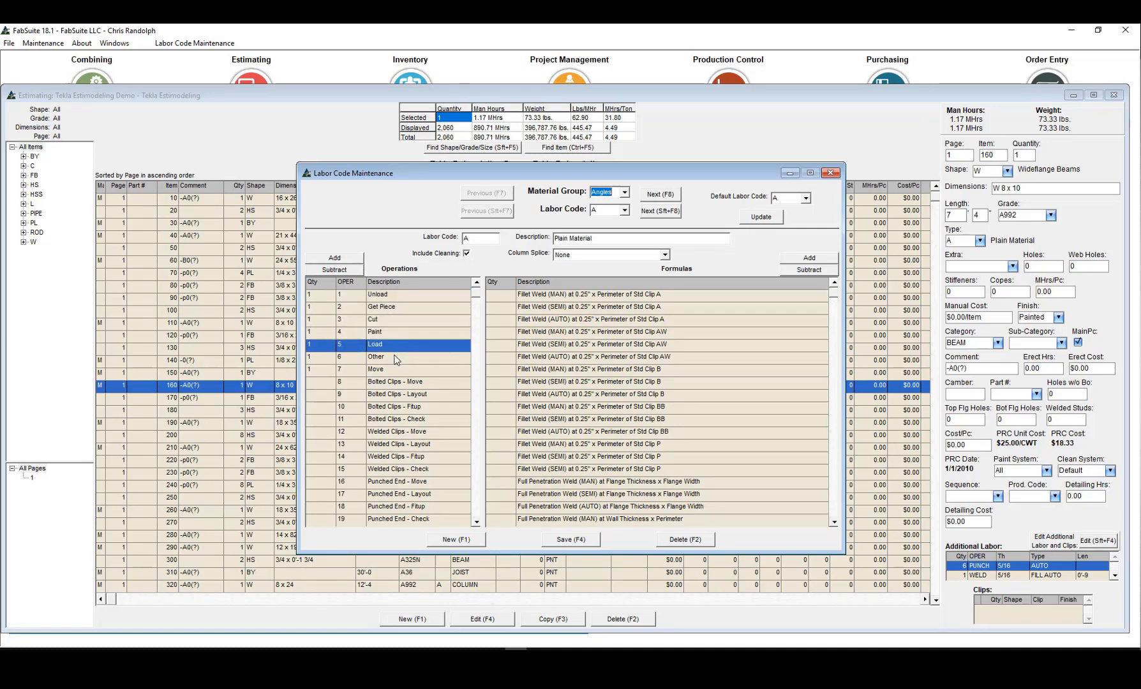
click(396, 358)
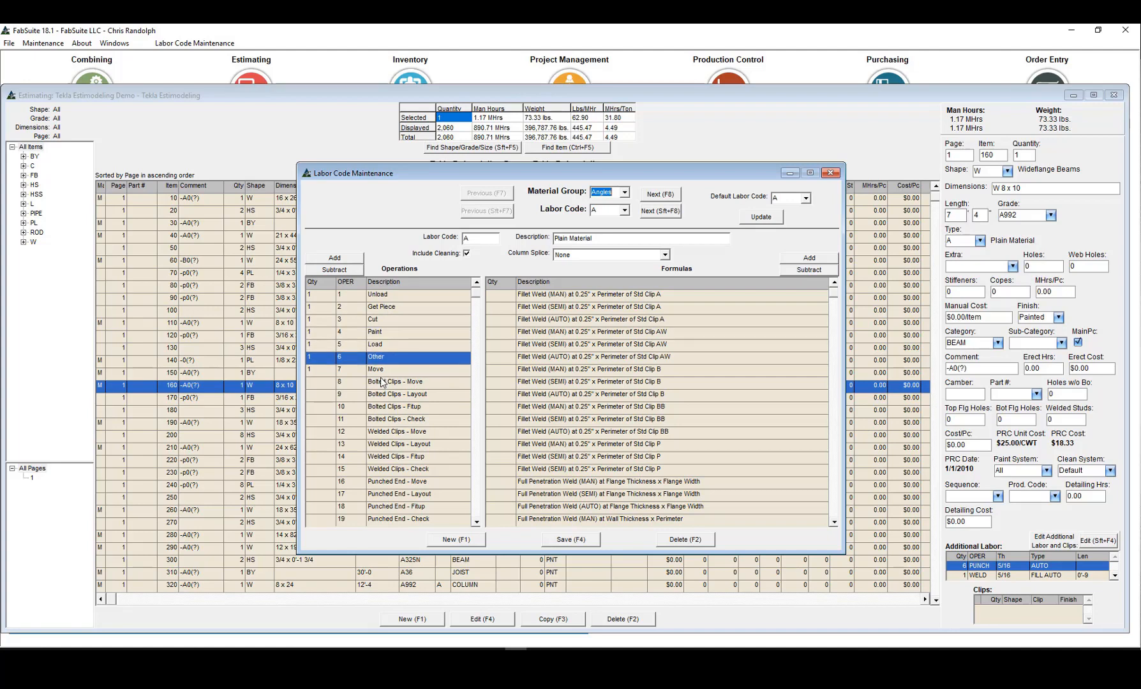
click(382, 371)
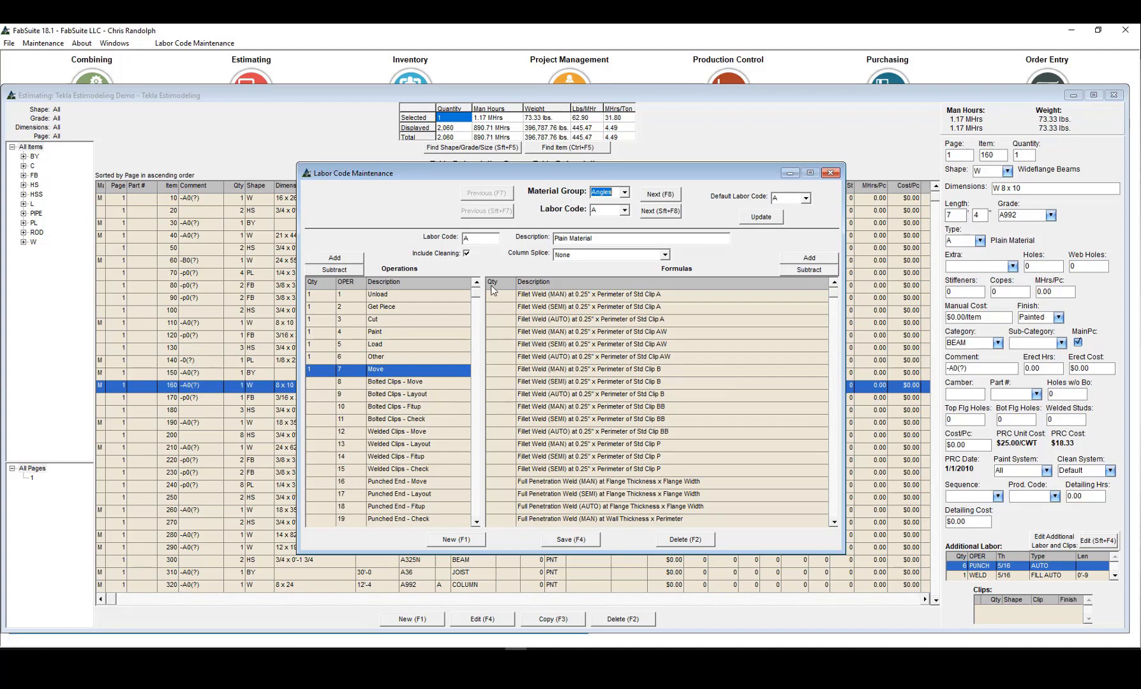
Step: Examine the operations and formulas of labor code D, Welded Clips Both Ends, and close the labor code maintenance
click(625, 210)
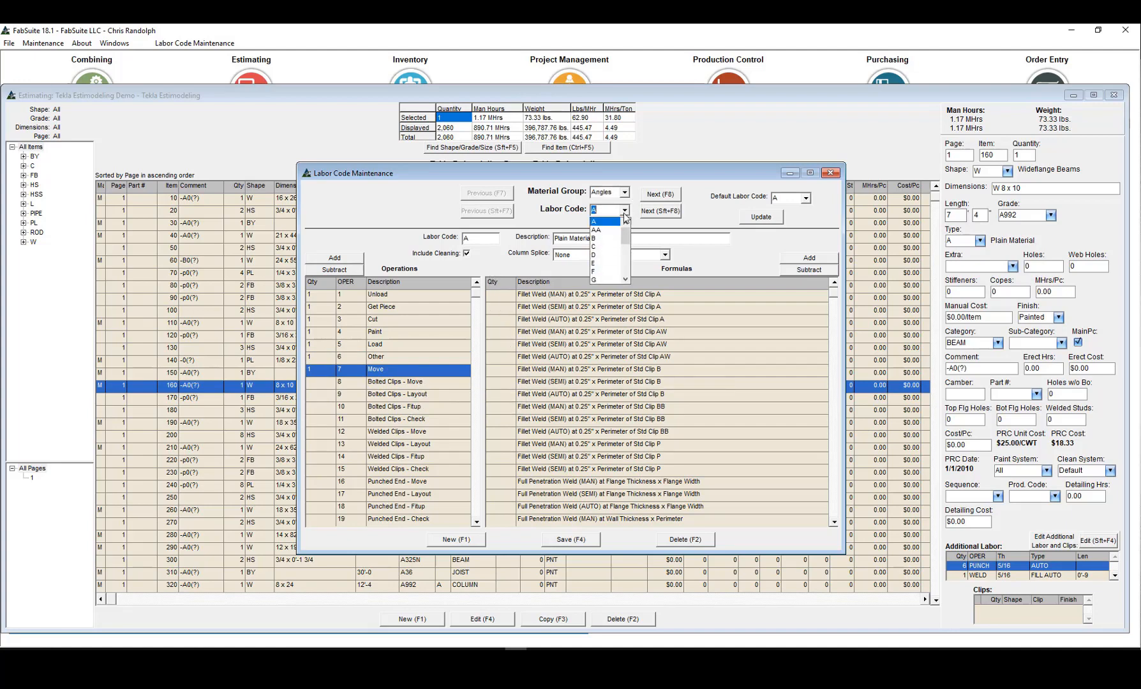
click(606, 253)
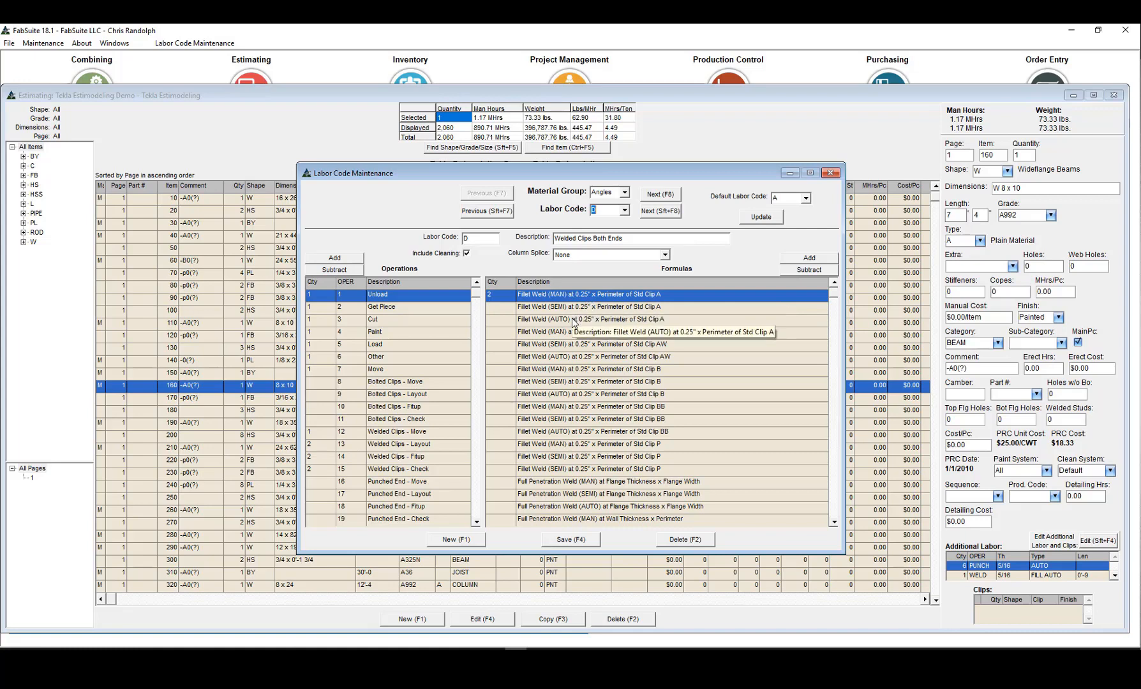
click(830, 173)
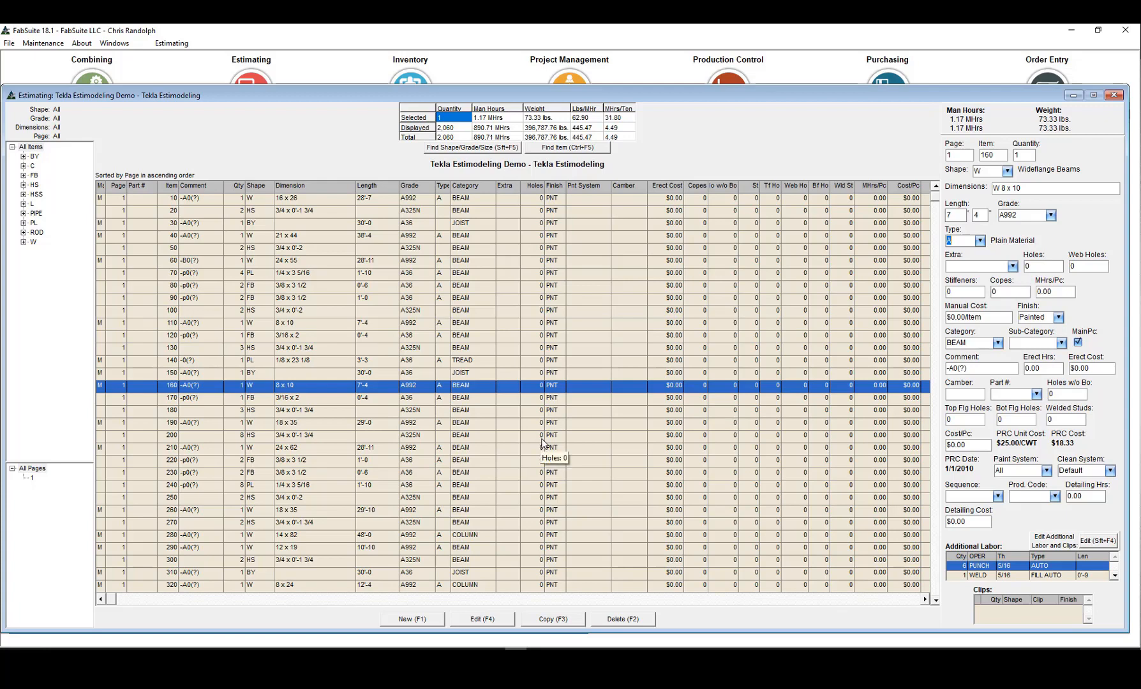
Step: Open the job's IFC model in FabSuite View from item 160, close the IFC structure pane, and place the estimating window beside the model
right_click(283, 387)
click(312, 391)
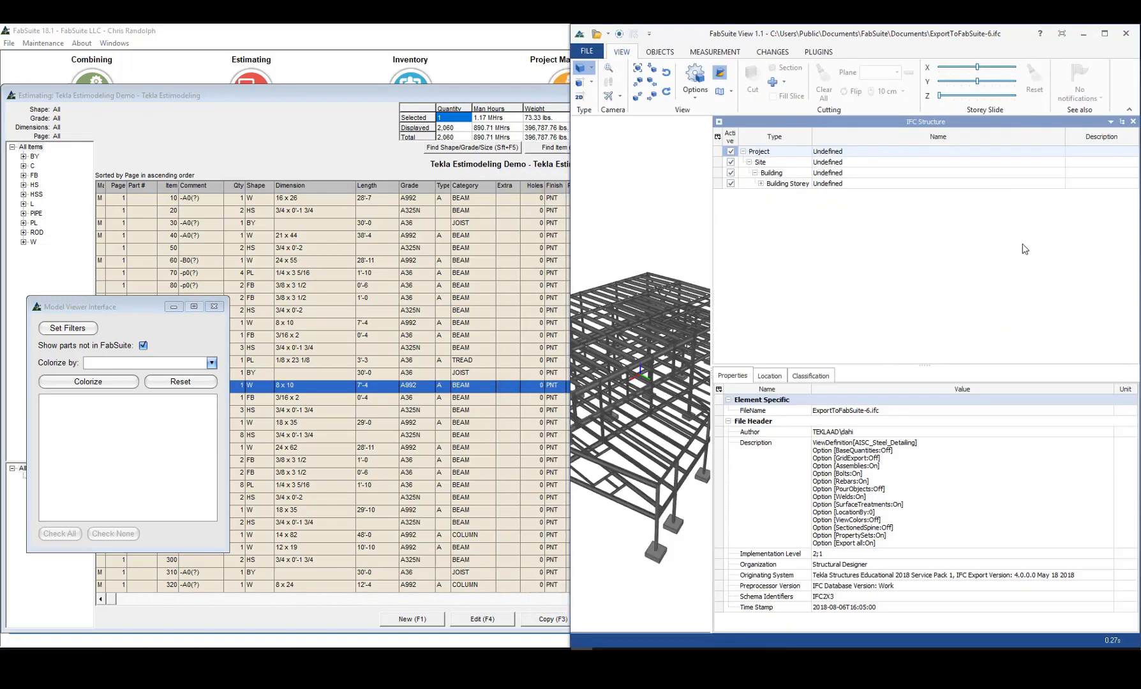
click(1134, 122)
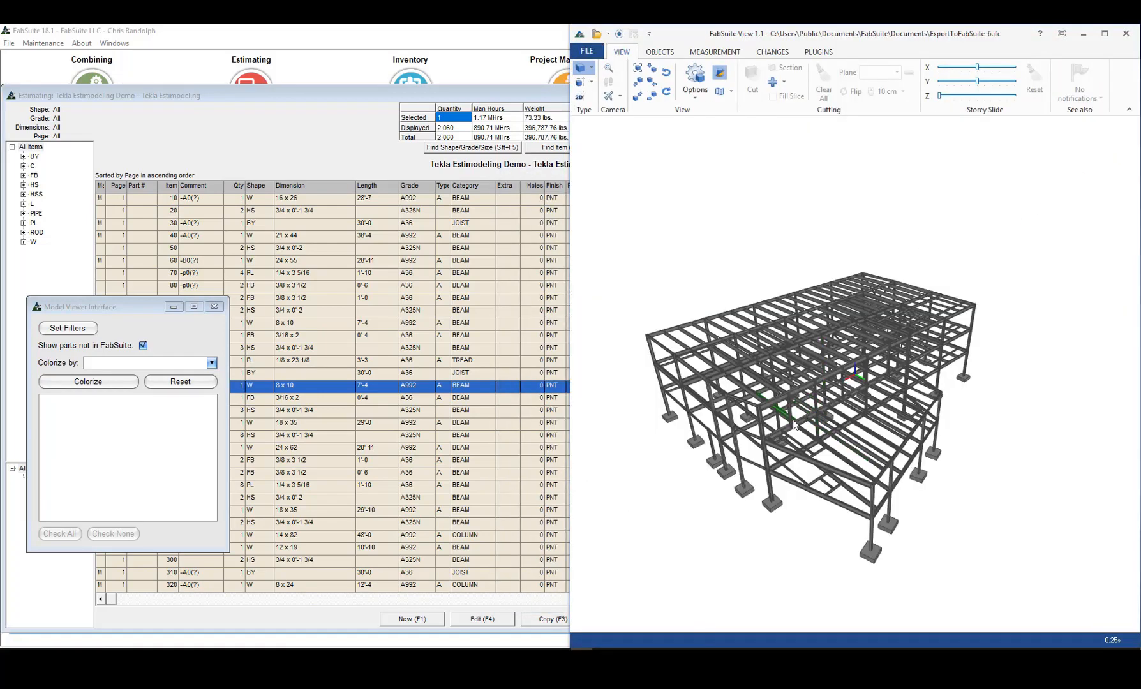
scroll(796, 422, up, 1)
click(471, 42)
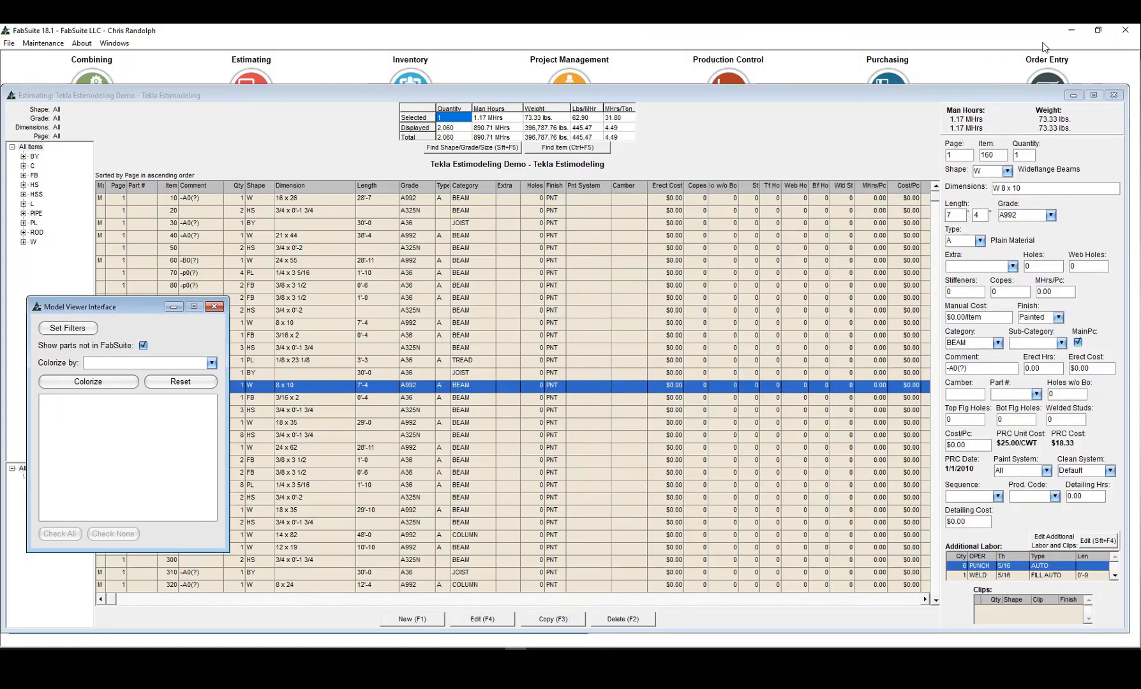
click(1102, 30)
drag(833, 37, 268, 44)
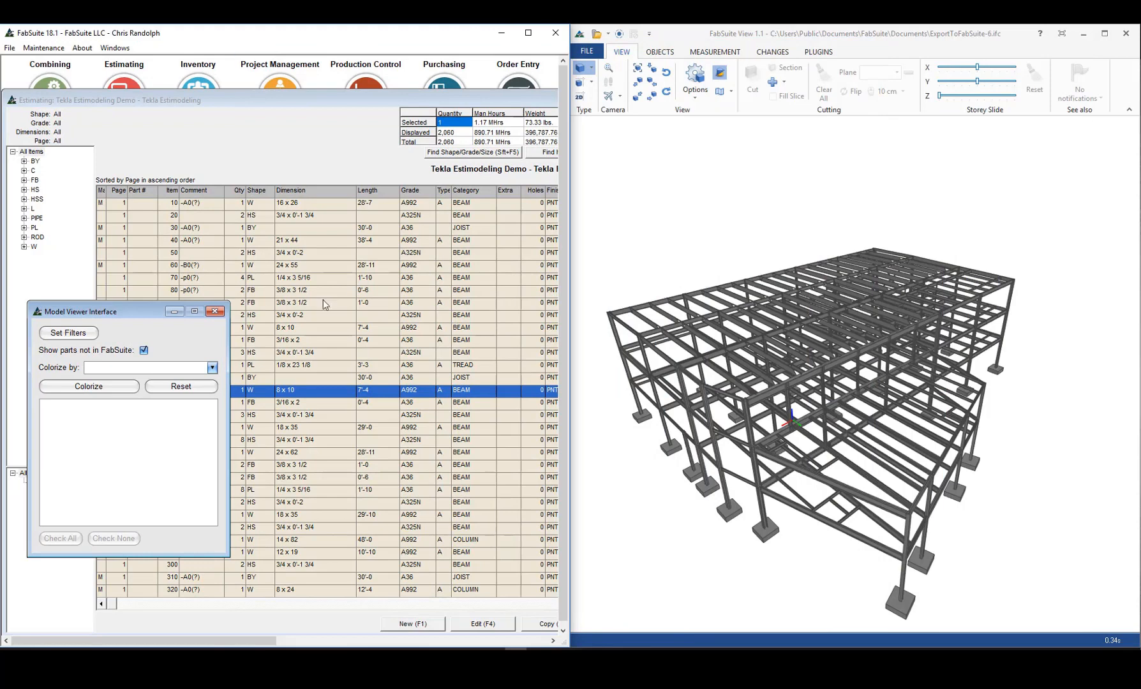
Step: Locate the W 8 x 10 beams of items 160 and 110 in the model from the estimating list
right_click(342, 393)
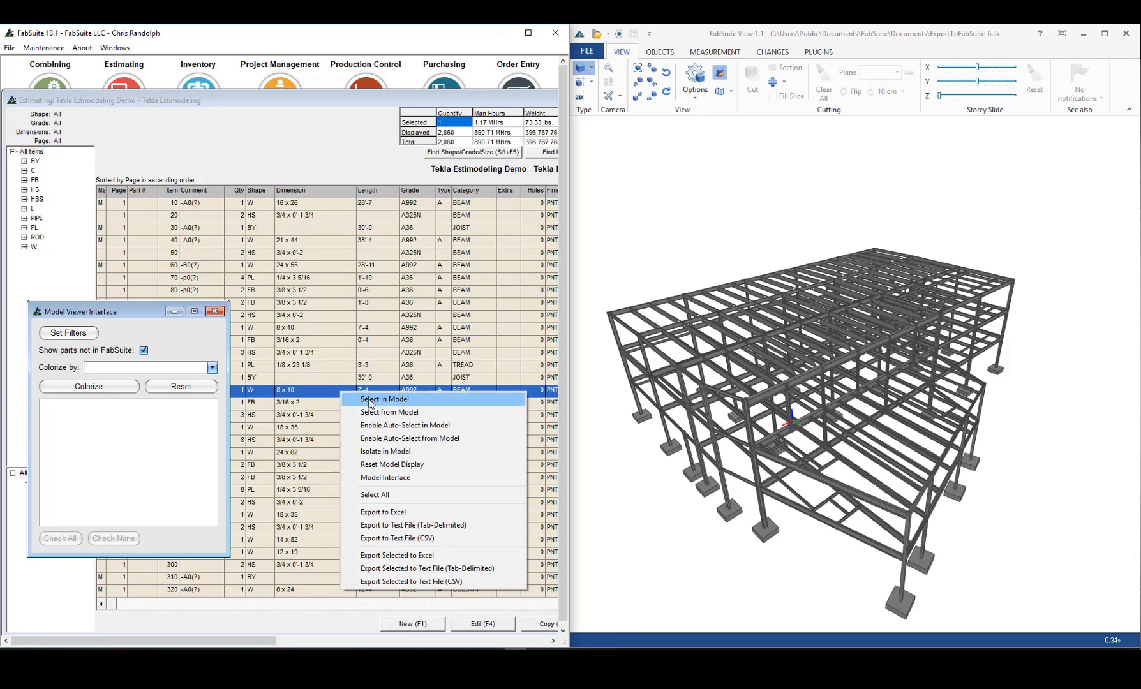
click(370, 401)
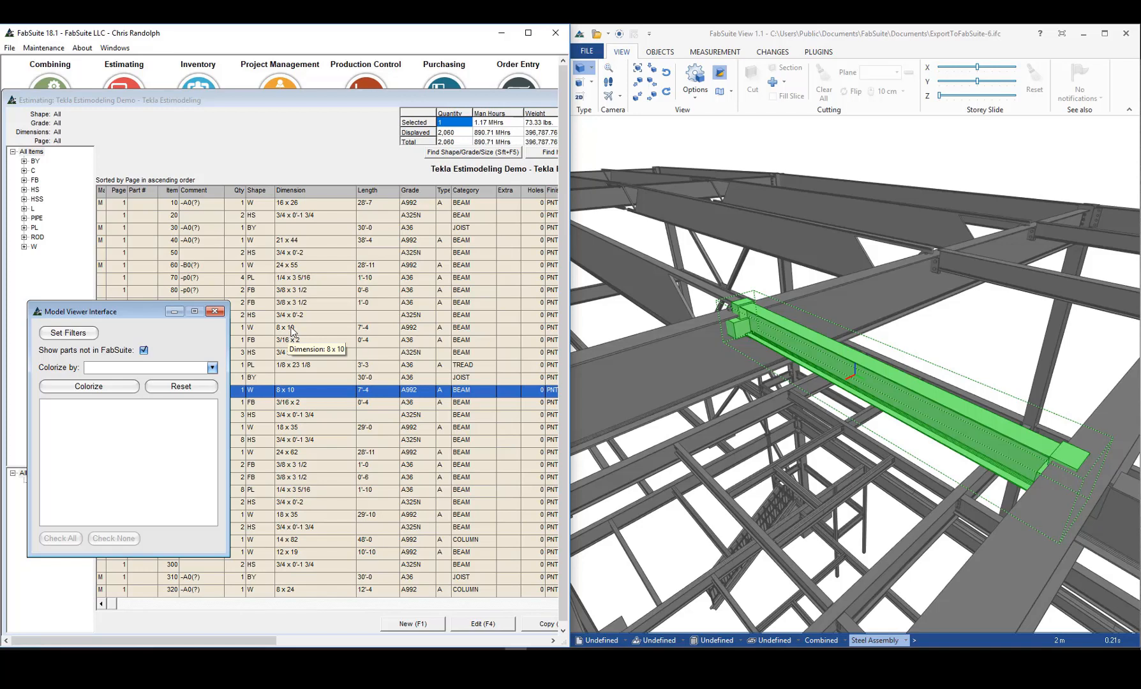
click(291, 328)
right_click(291, 329)
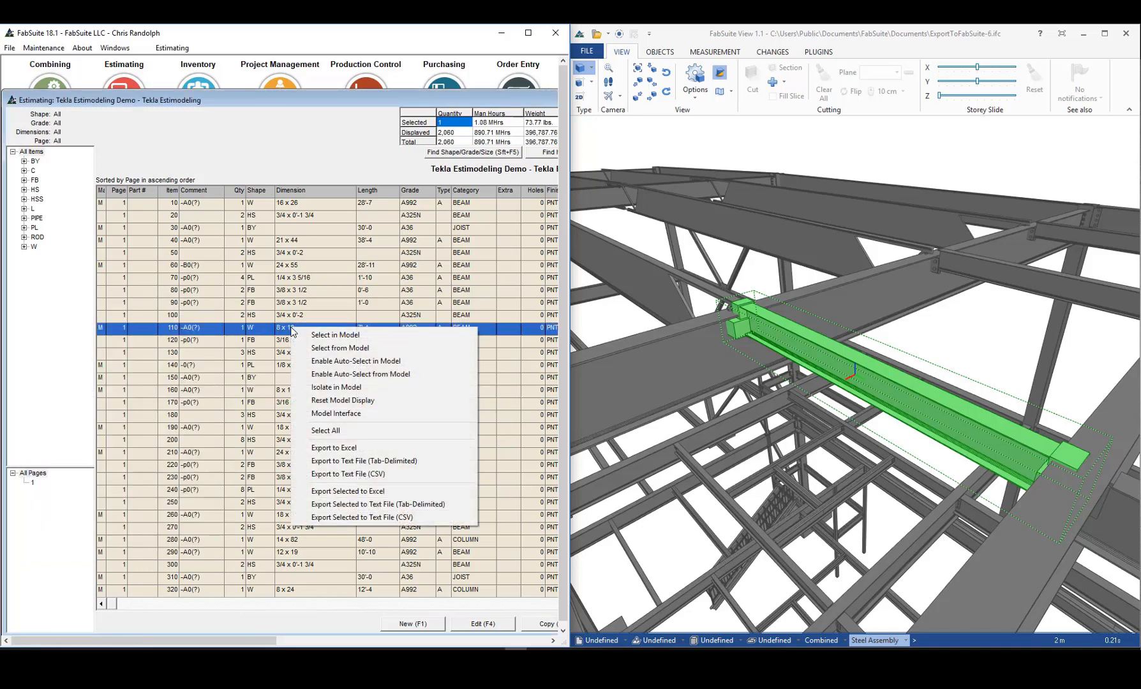
click(315, 337)
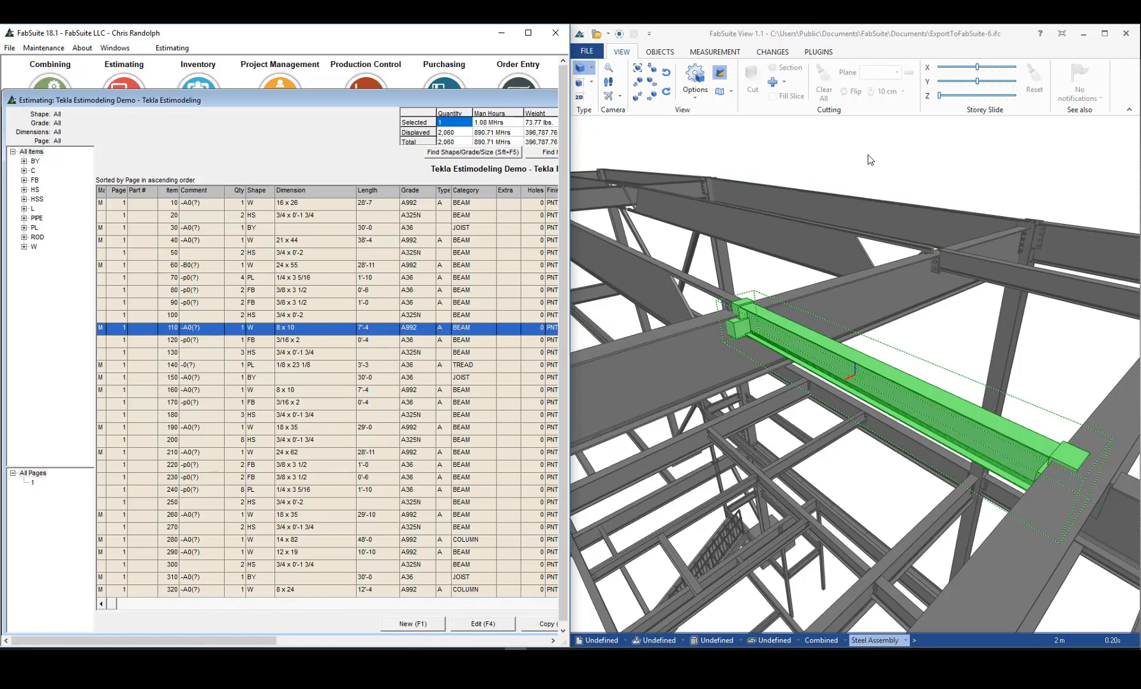
Step: Select the group of beams around the W 8 x 10 beam in the model, match the selection in the estimating list, and review the global edit options
drag(871, 151, 640, 299)
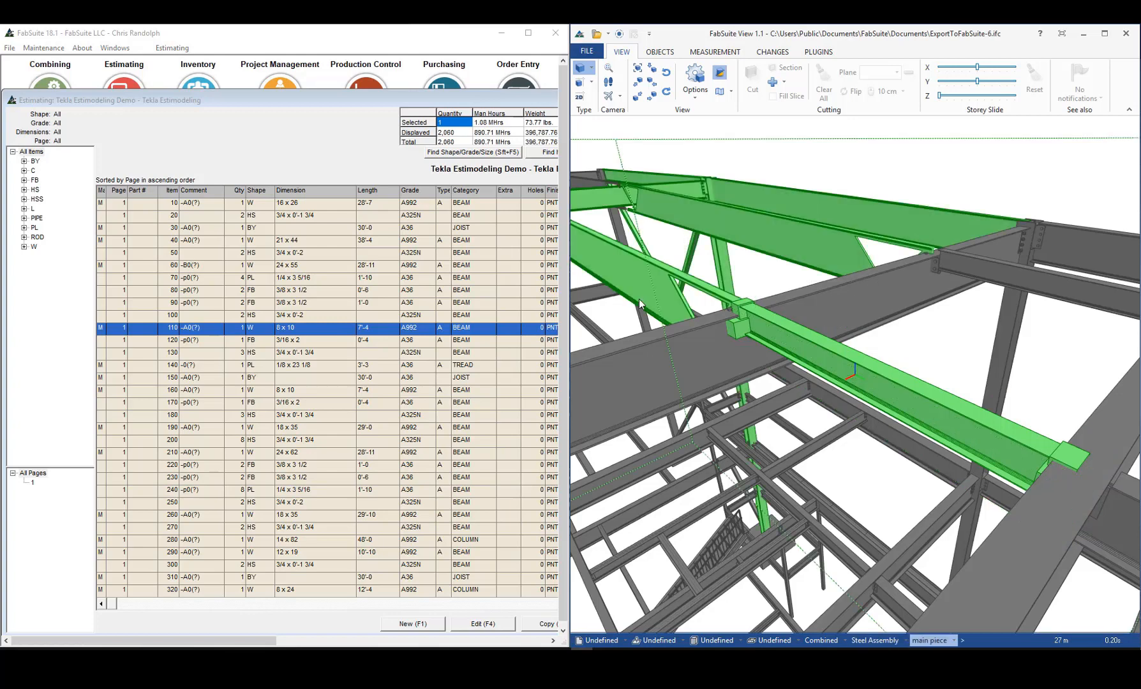
ctrl+click(823, 307)
right_click(436, 330)
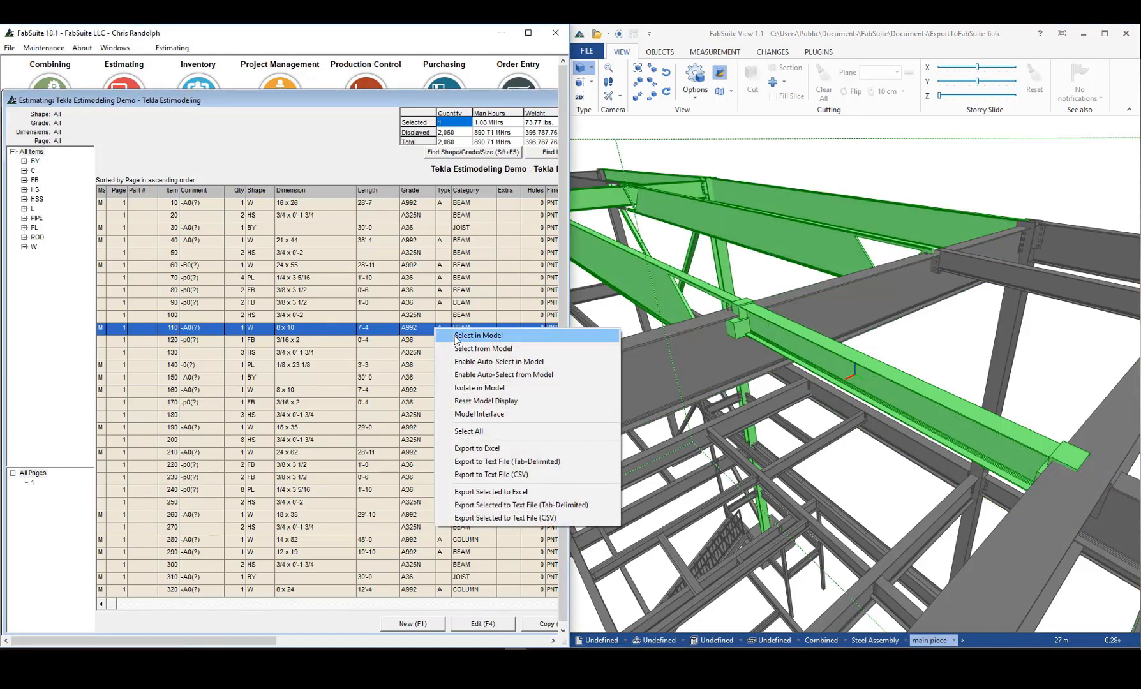
click(483, 348)
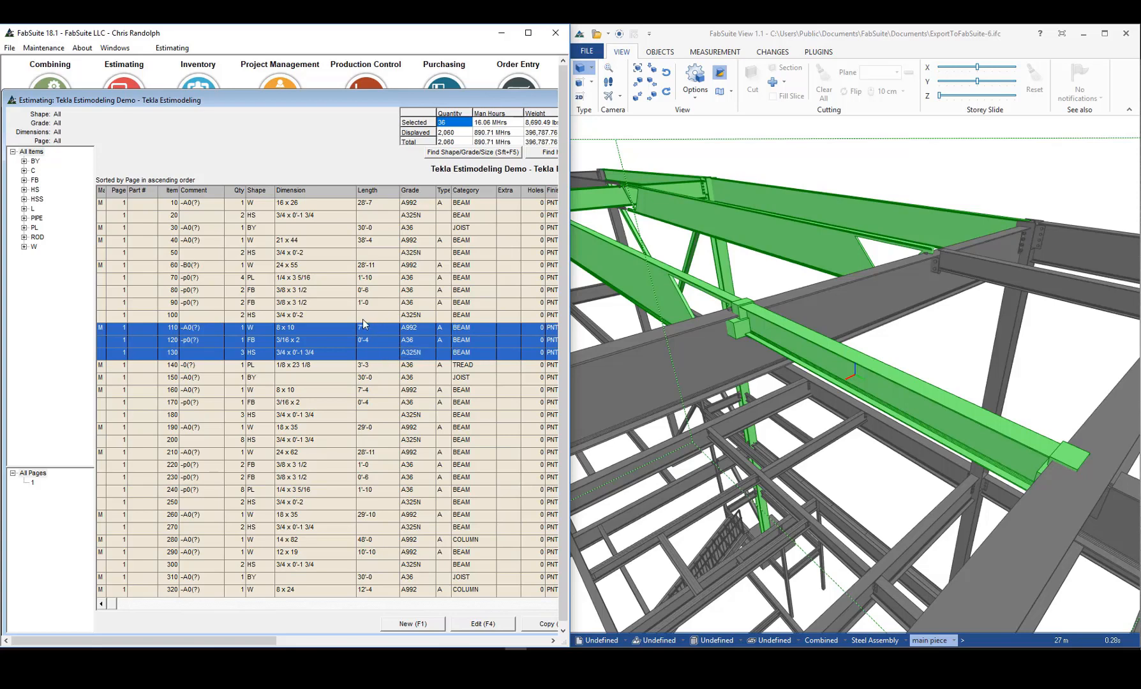
click(172, 49)
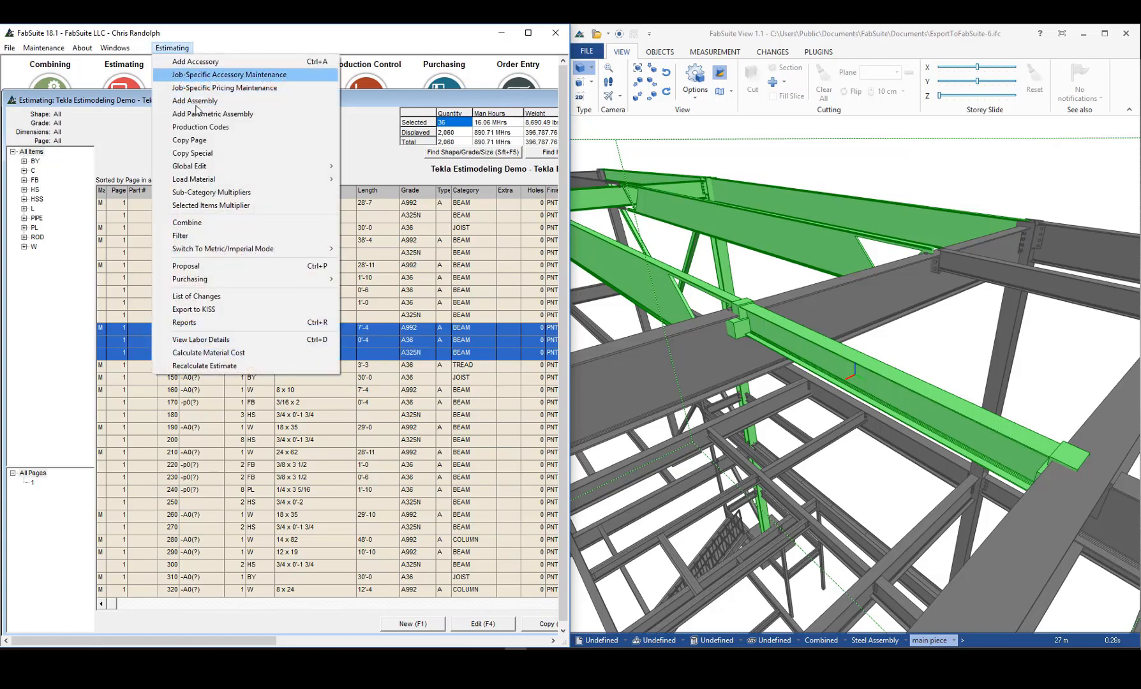
mouse_move(224, 168)
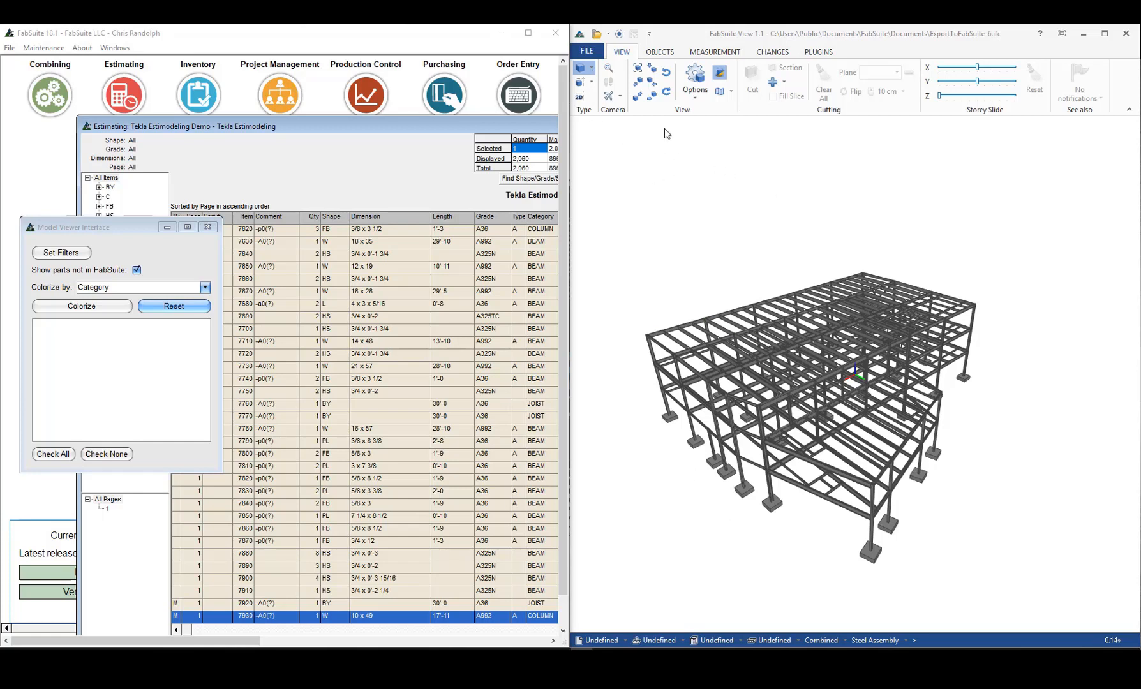
Step: Show the whole model in a straight side elevation with orthogonal projection, and hide the parts not in FabSuite
click(655, 83)
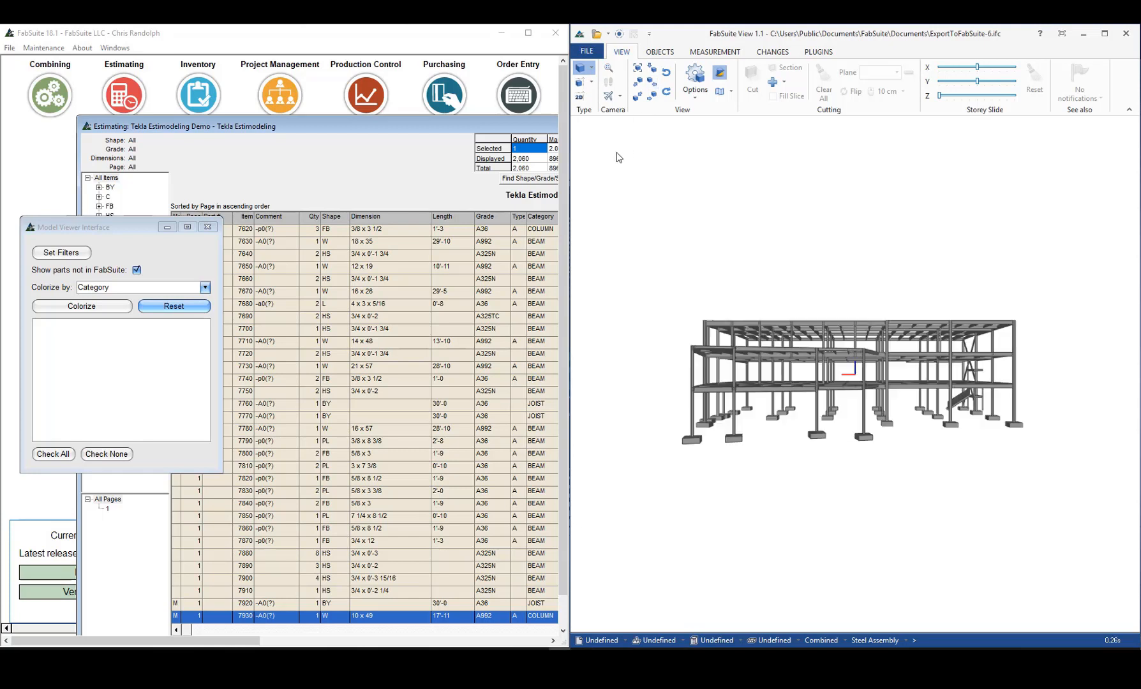
click(592, 71)
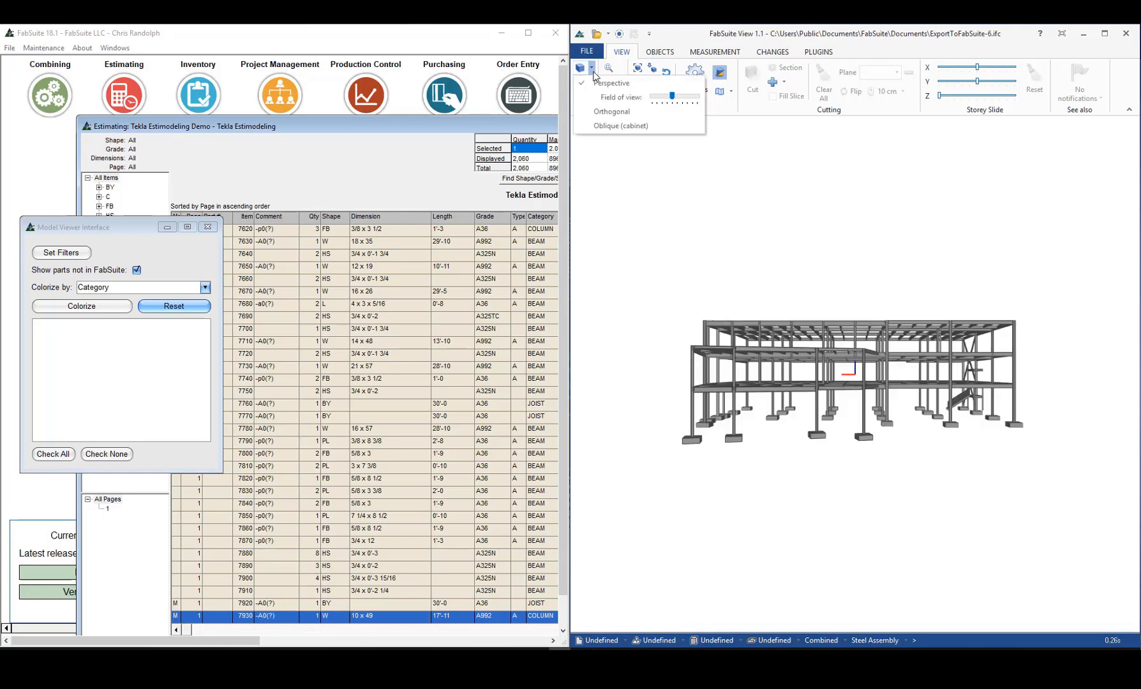
click(611, 111)
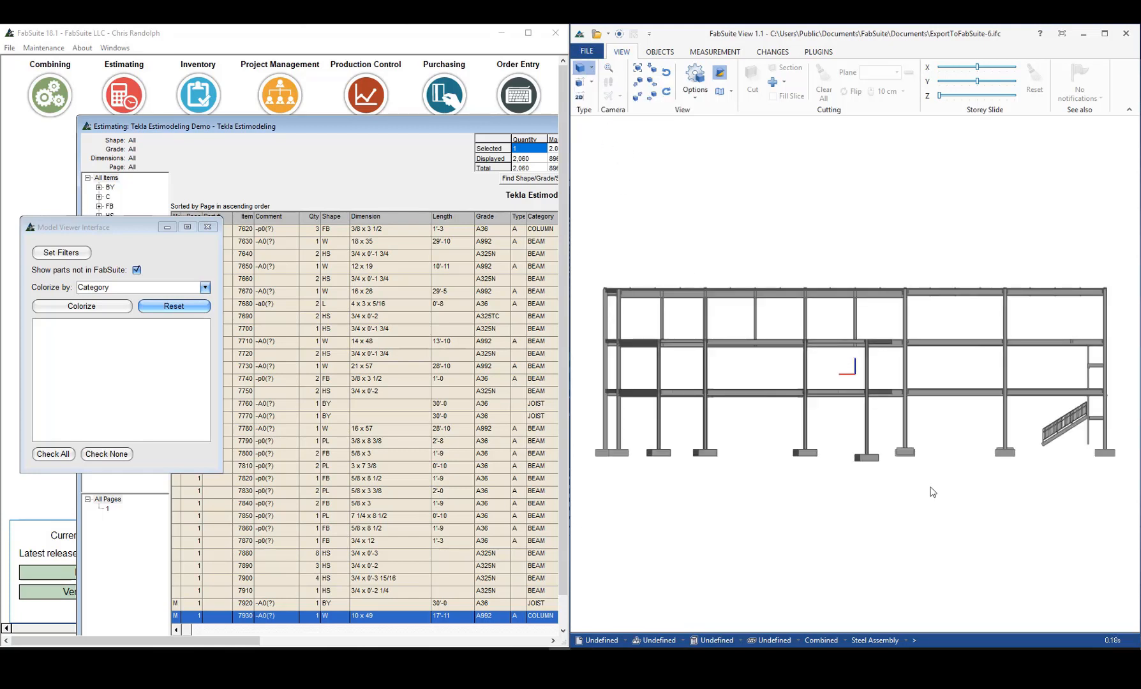
click(136, 271)
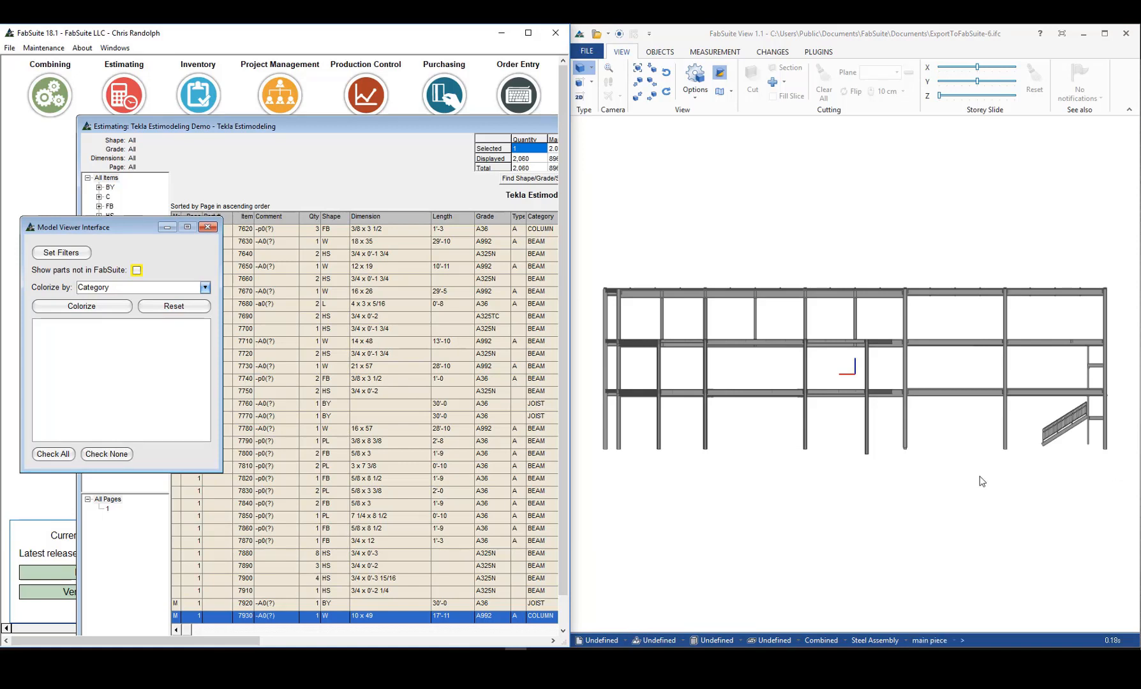
Step: Select all columns at base level in the model, excluding the stair, and select the matching items in the estimating list
drag(1025, 465, 589, 428)
drag(1118, 461, 1088, 436)
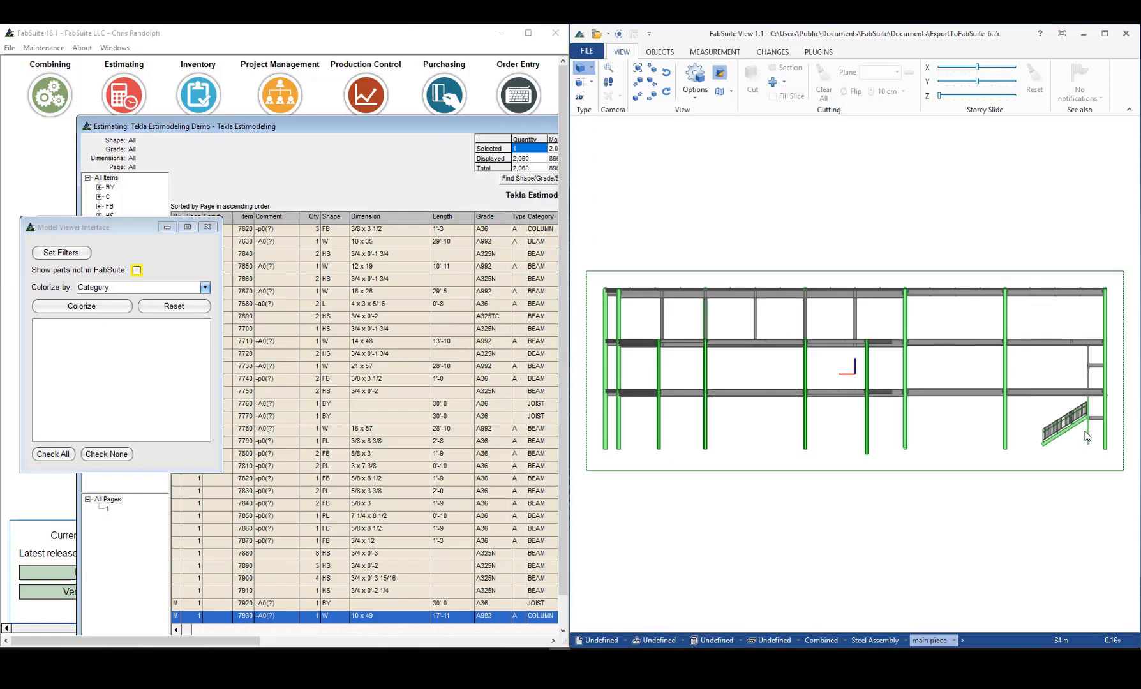
ctrl+click(1064, 433)
right_click(346, 281)
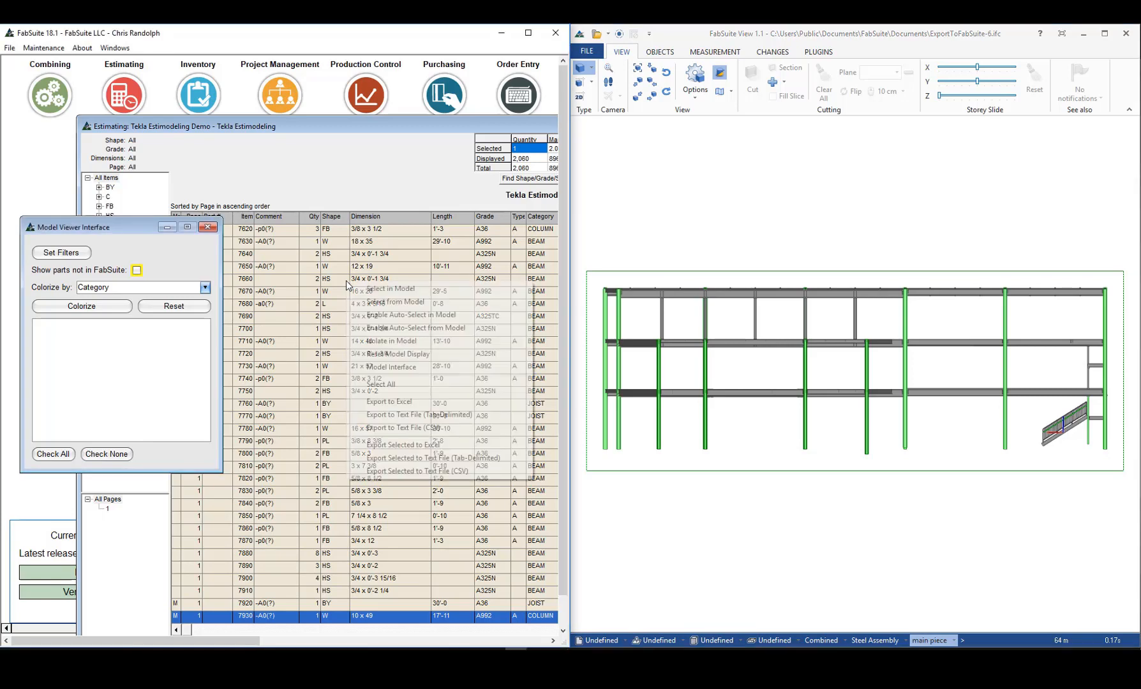
click(377, 302)
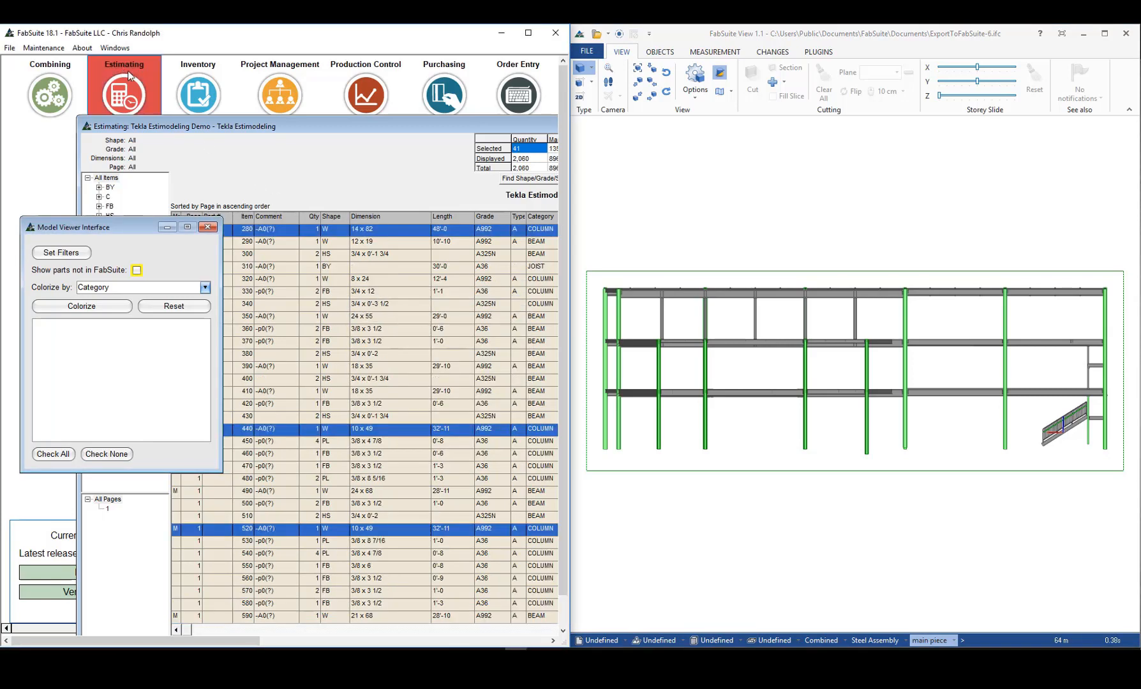
Step: Globally edit the selected W-shape columns, changing only their labor type to I, Welded Base One End
click(262, 128)
click(162, 49)
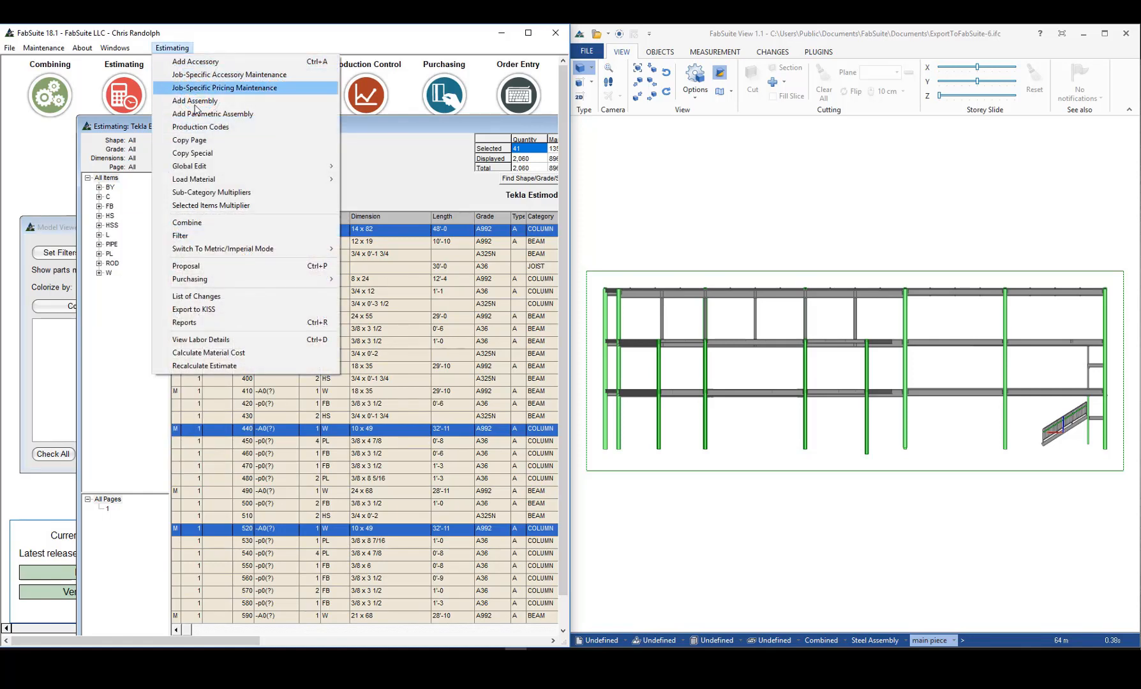
mouse_move(226, 165)
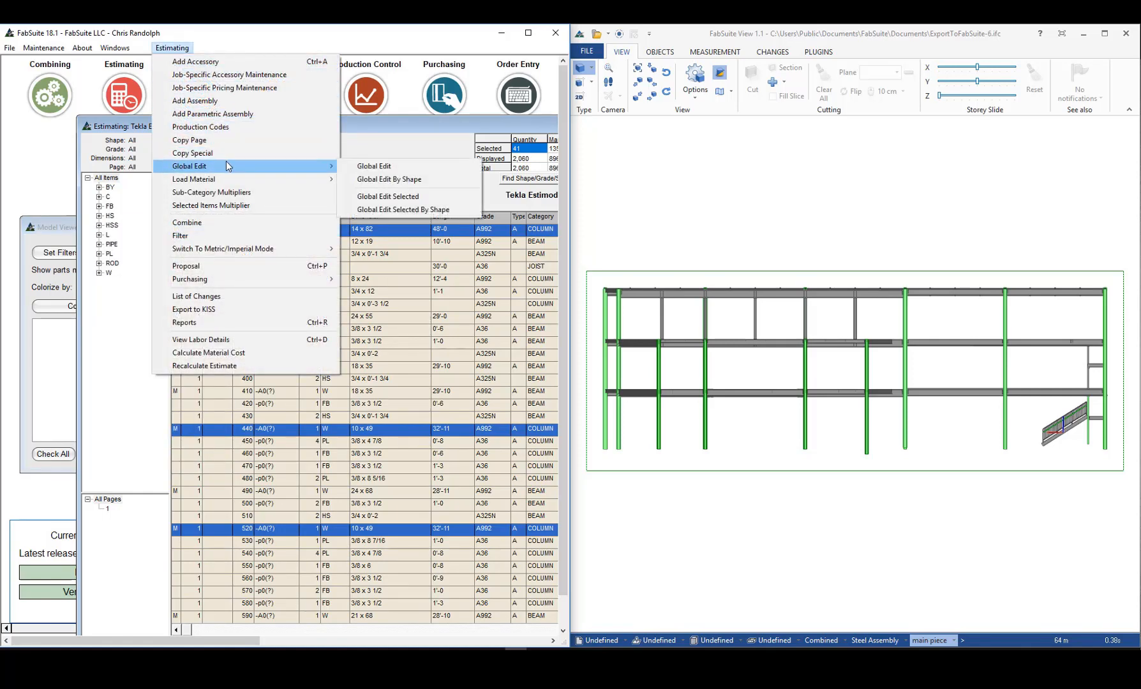
click(423, 209)
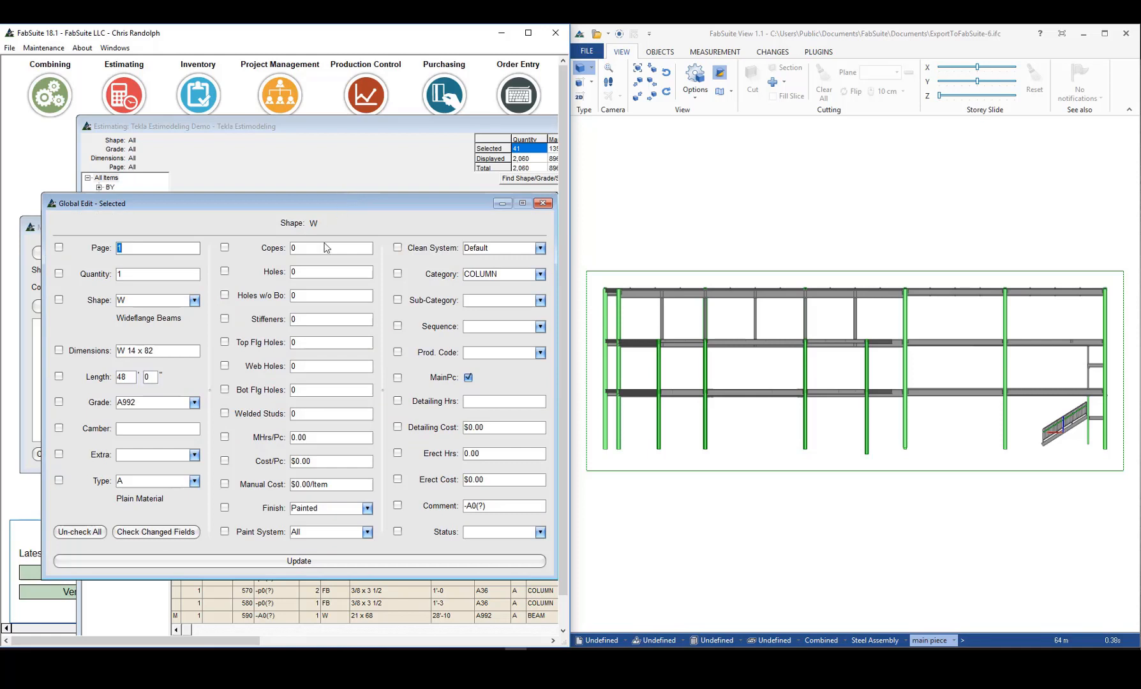
click(58, 482)
click(195, 482)
drag(196, 503, 196, 512)
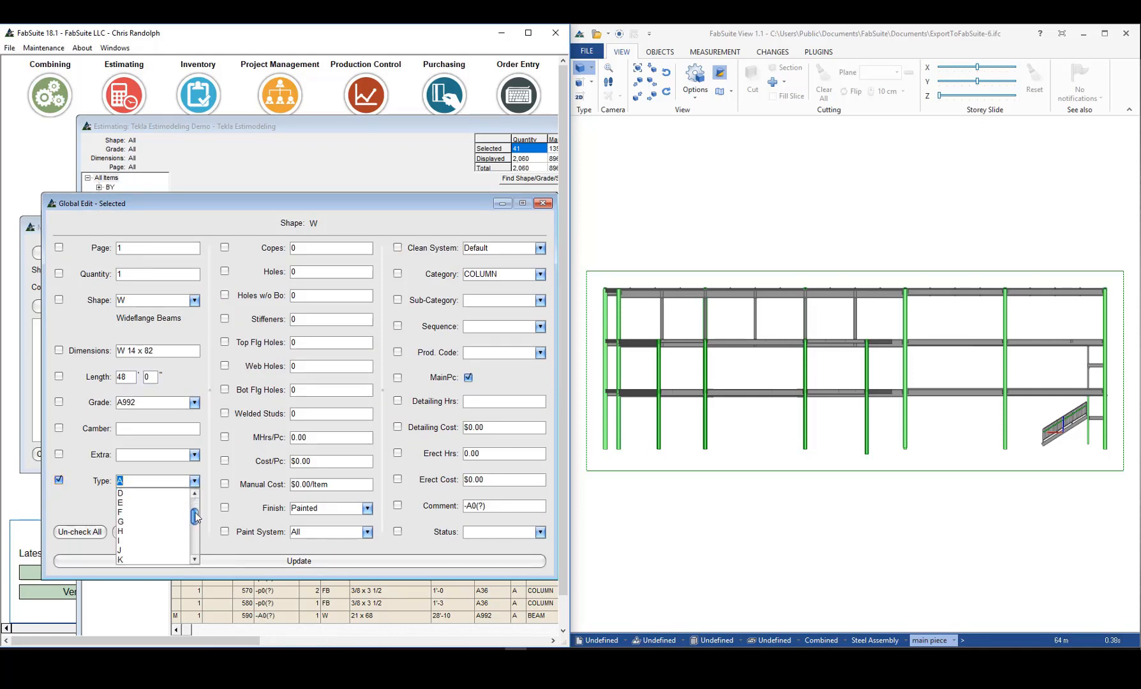
click(156, 542)
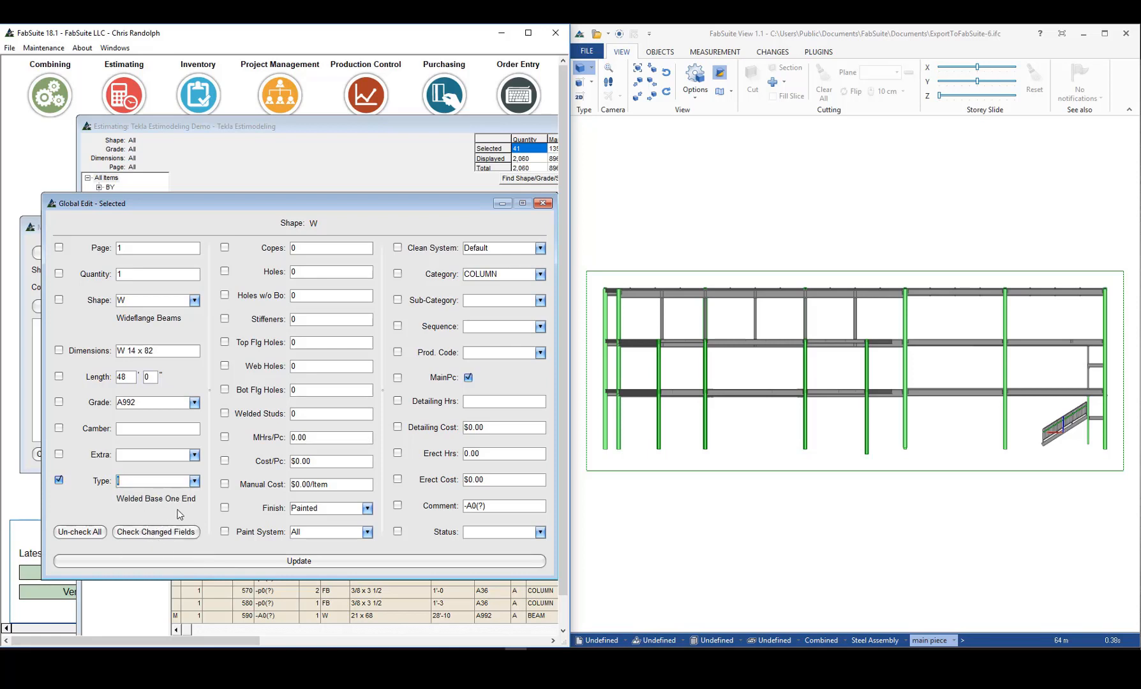
click(295, 562)
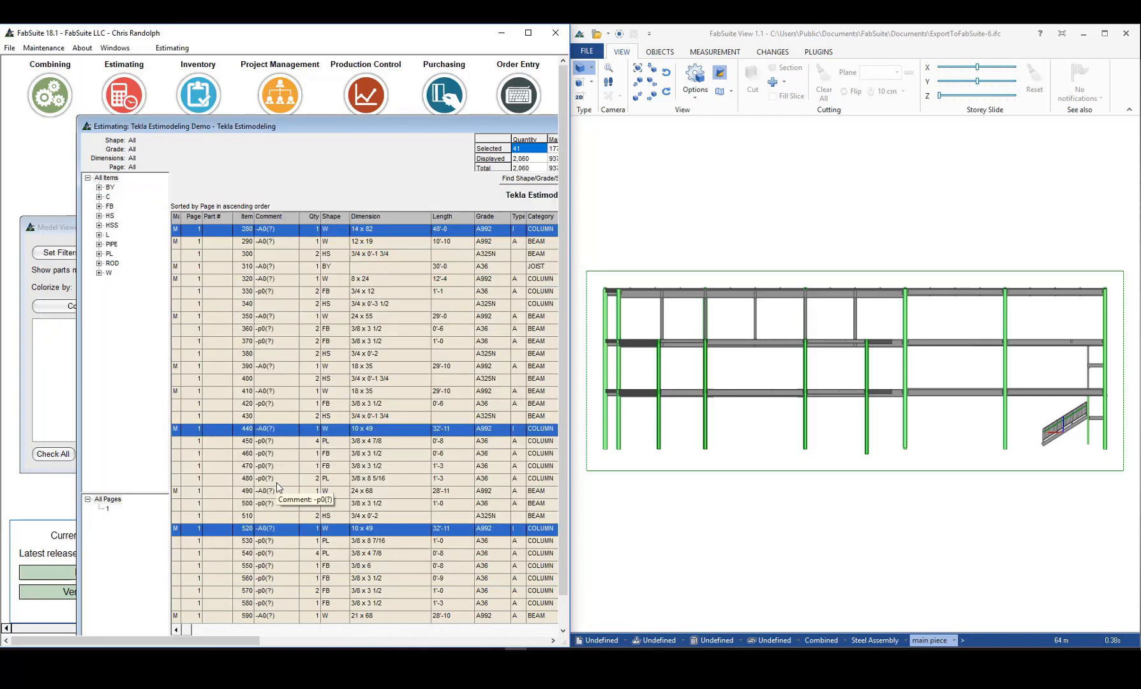
Step: Enable automatic selection in the model from the estimating list, and locate items 8650, 8660 and 8690
click(528, 36)
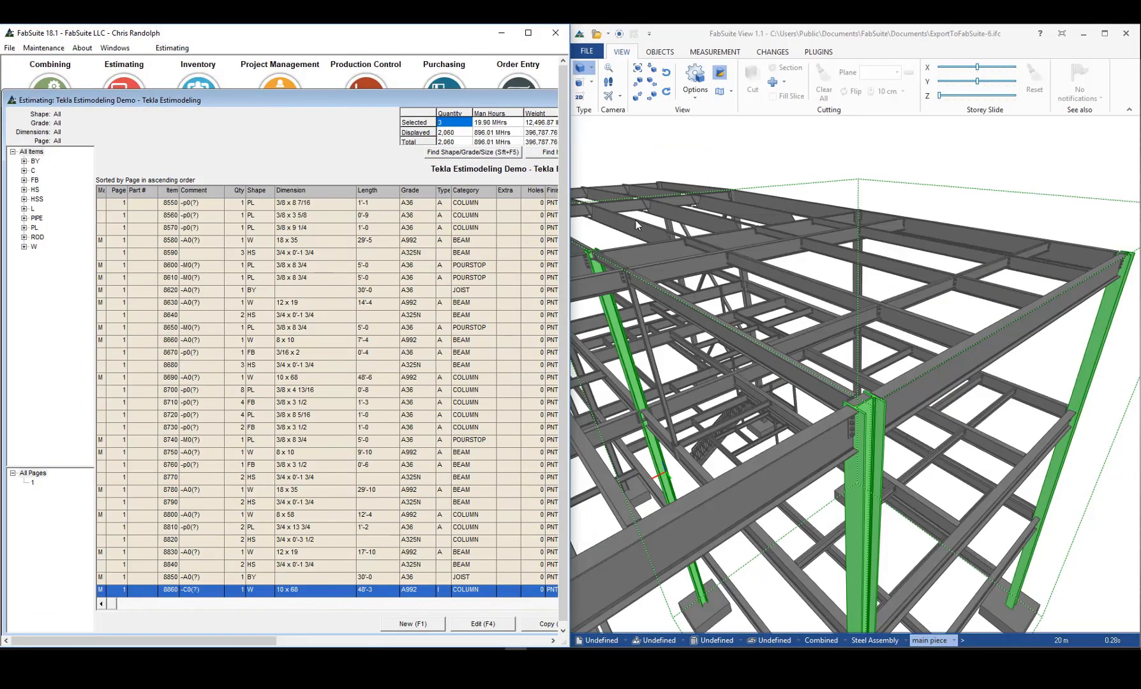
right_click(383, 312)
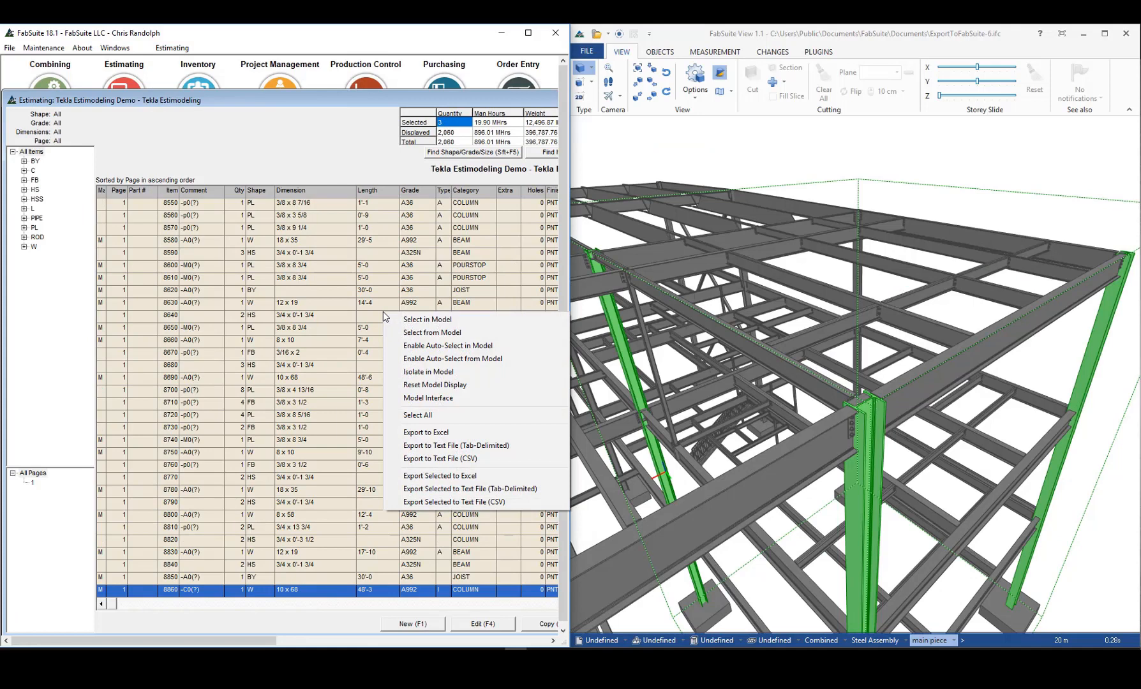
click(424, 347)
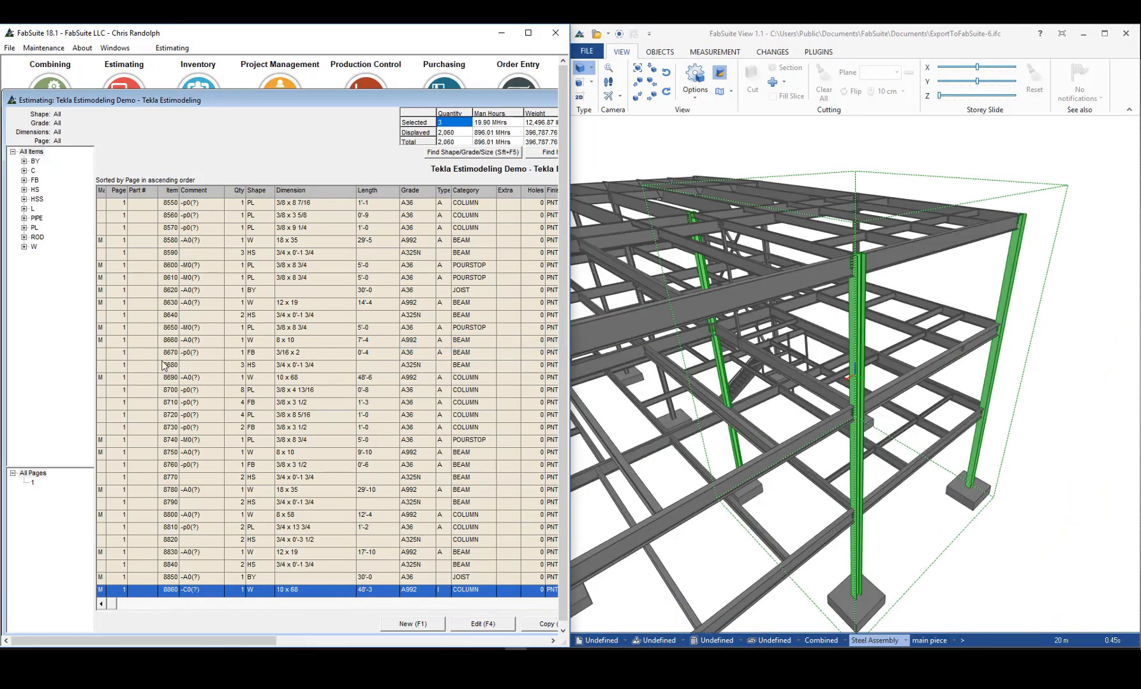
click(171, 330)
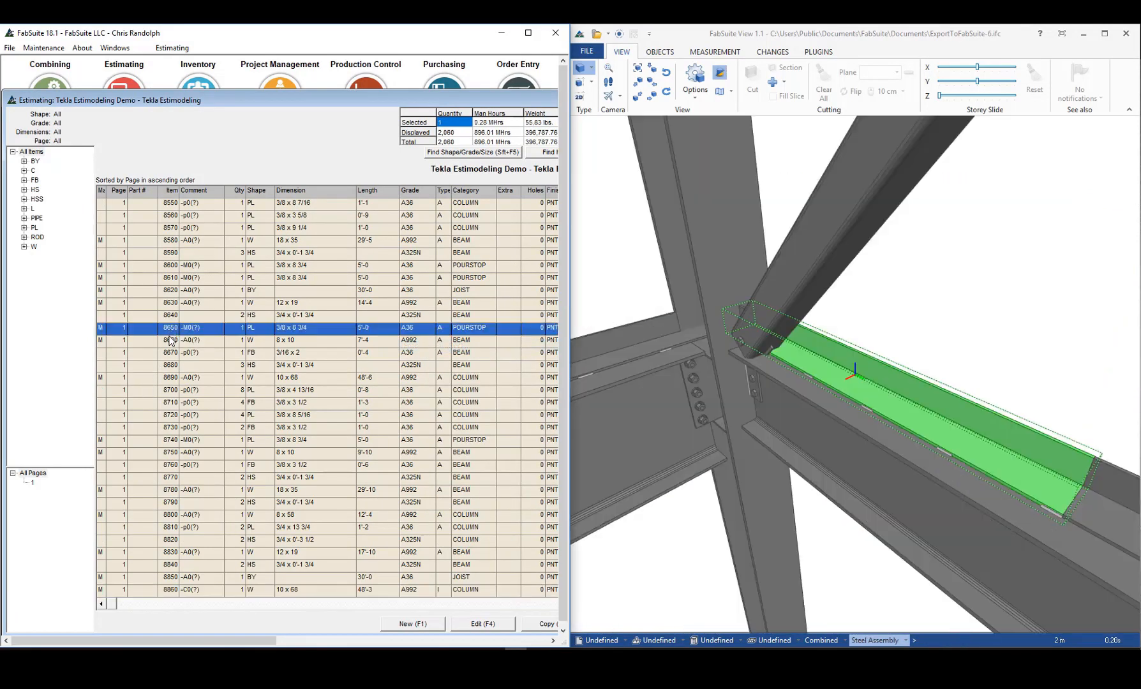
click(170, 340)
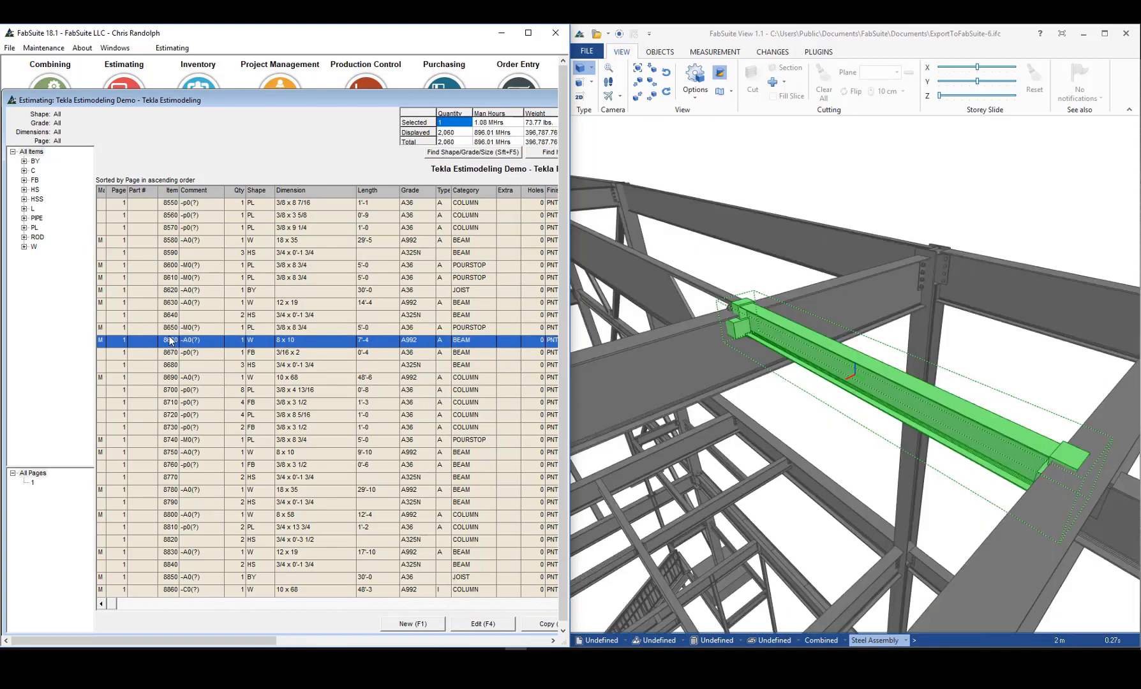
click(168, 377)
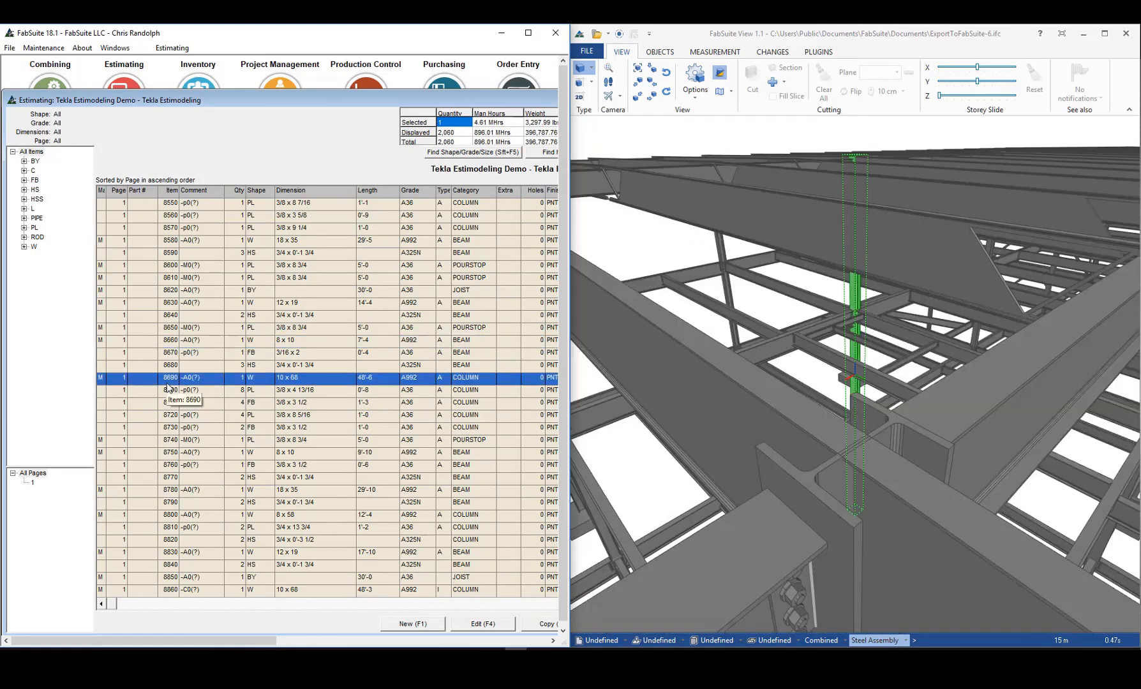
Step: Isolate the column of item 8690 in the model, and reset the model display
right_click(168, 386)
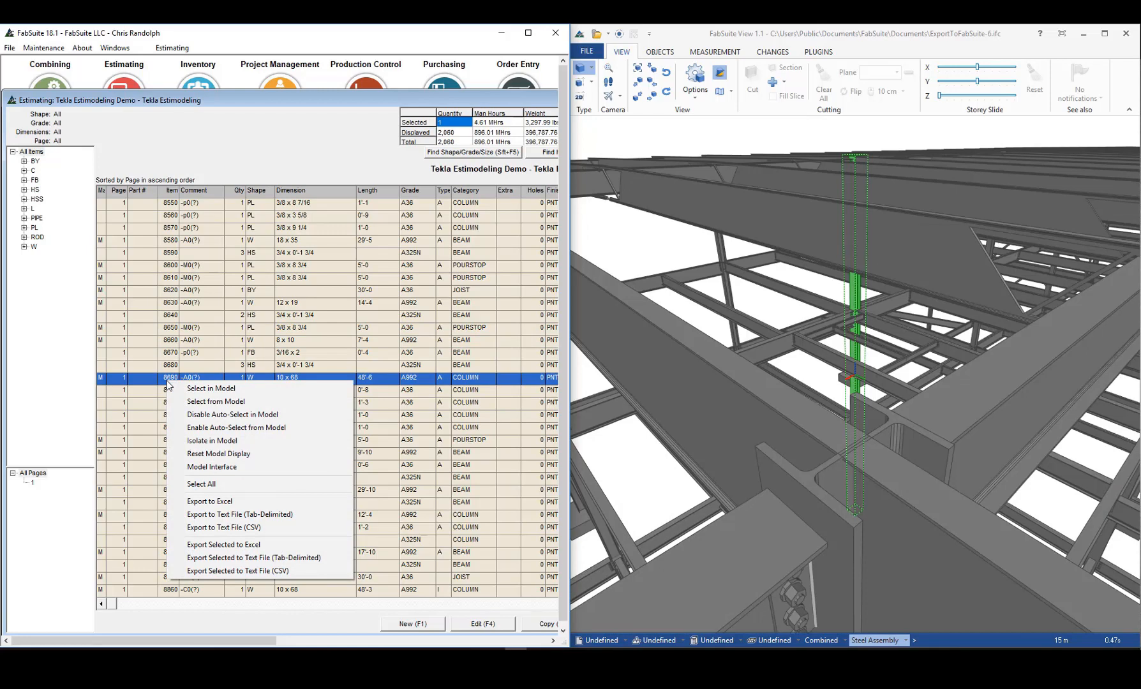
click(234, 439)
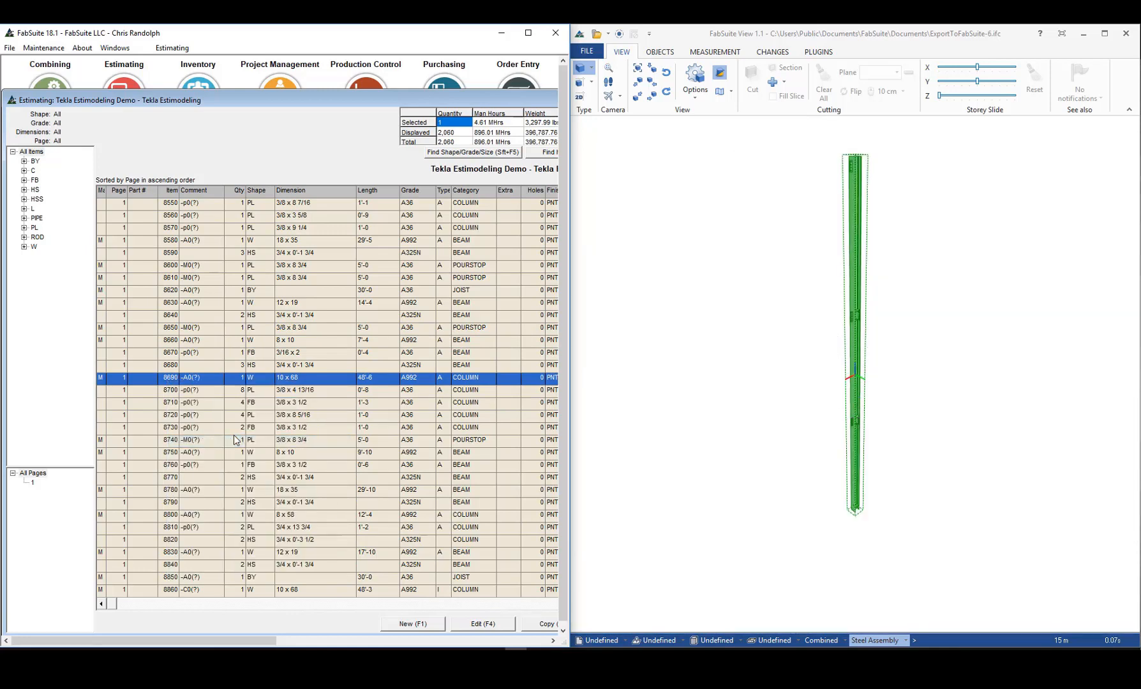
right_click(265, 383)
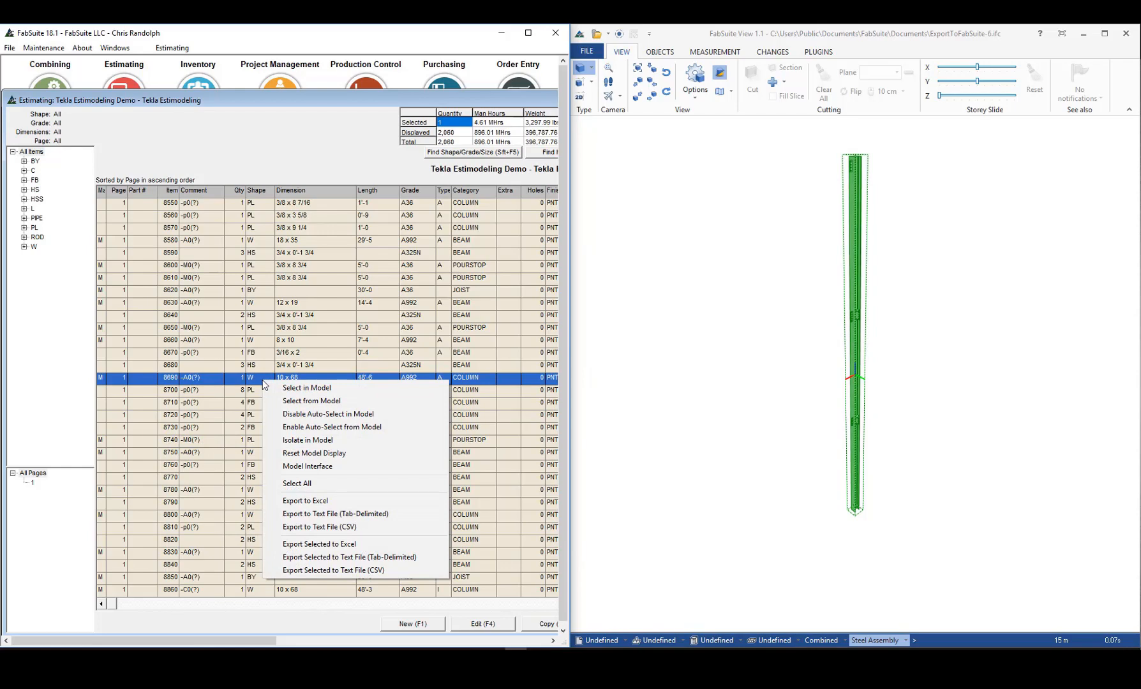
click(327, 454)
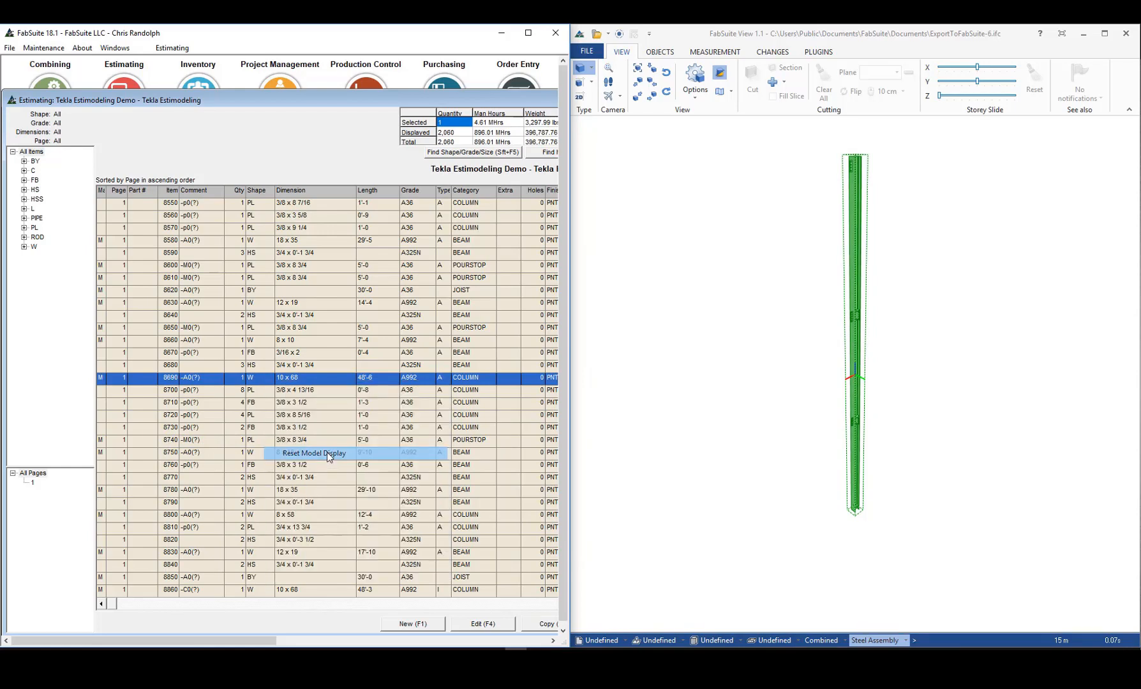
Step: Enable automatic selection from the model, pick four outer columns of the lower wing, window-select that wing's framing, and clear the model selection
right_click(256, 378)
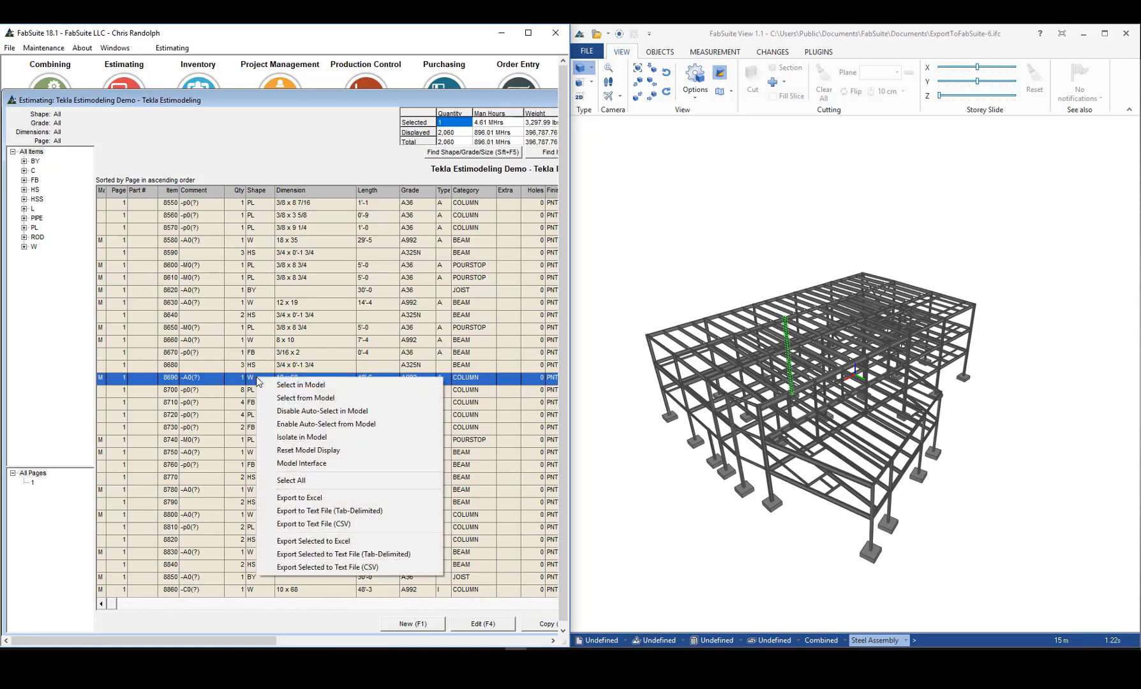
click(362, 424)
click(901, 231)
drag(901, 231, 770, 246)
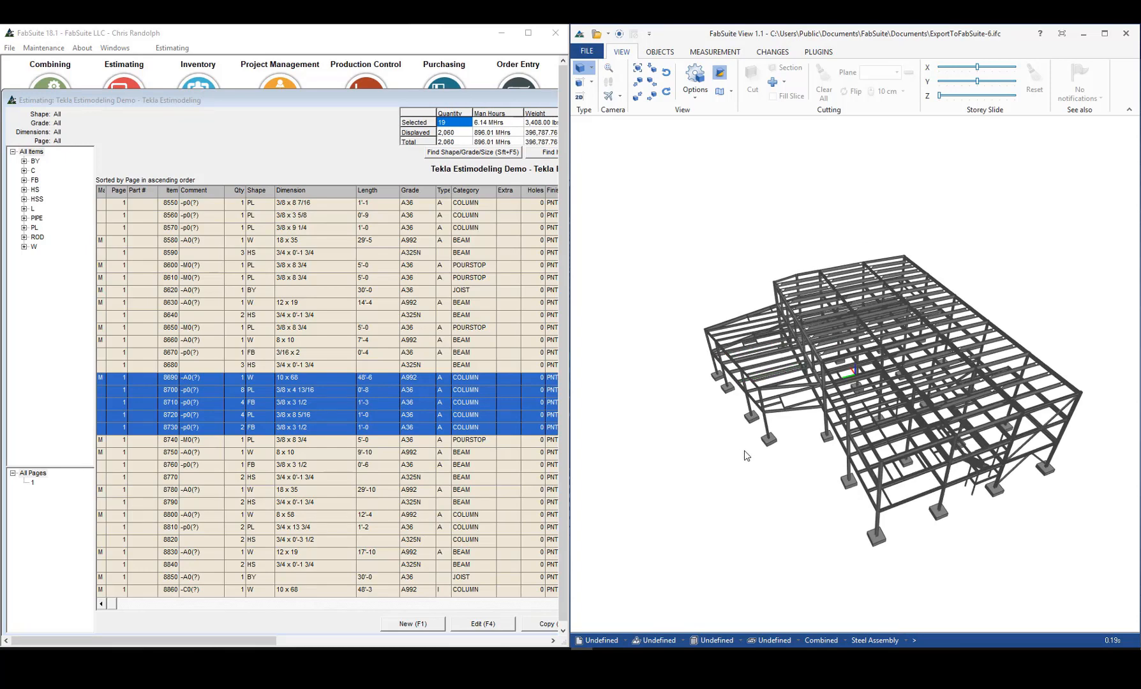
click(765, 422)
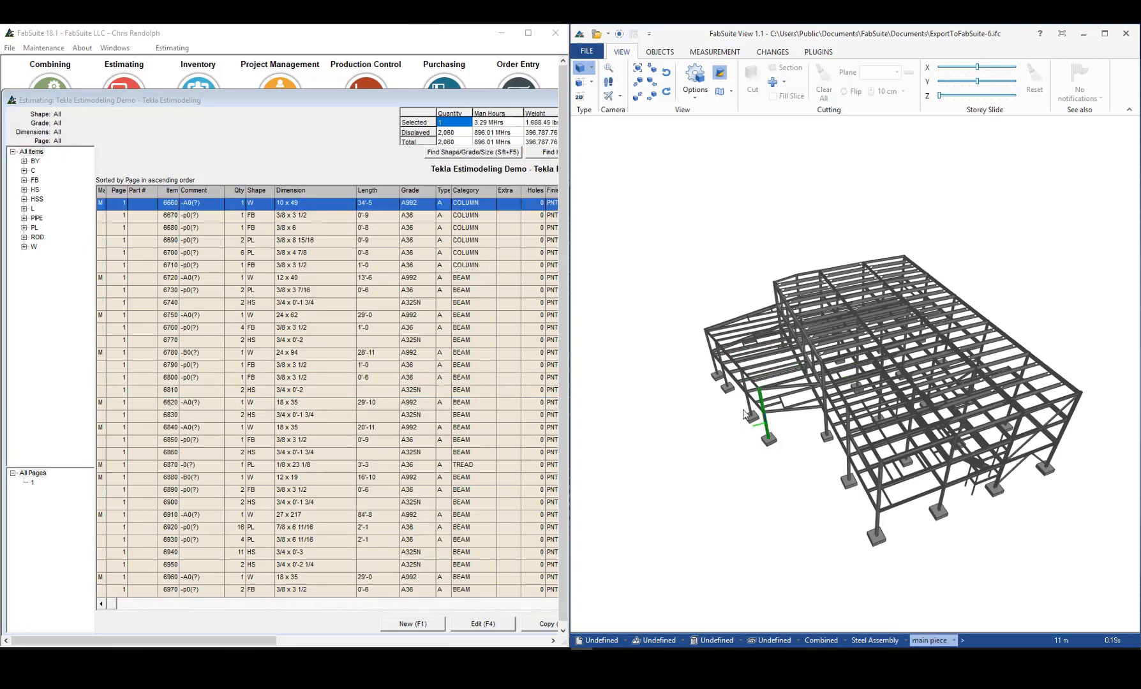
ctrl+click(742, 386)
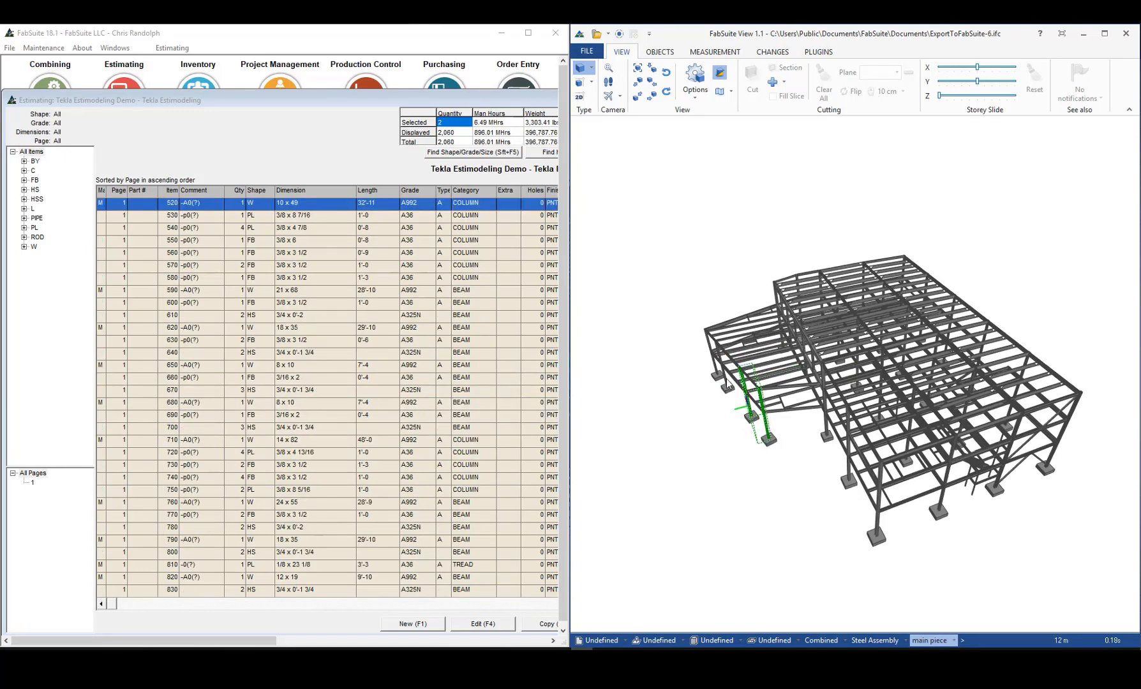
ctrl+click(719, 373)
ctrl+click(709, 327)
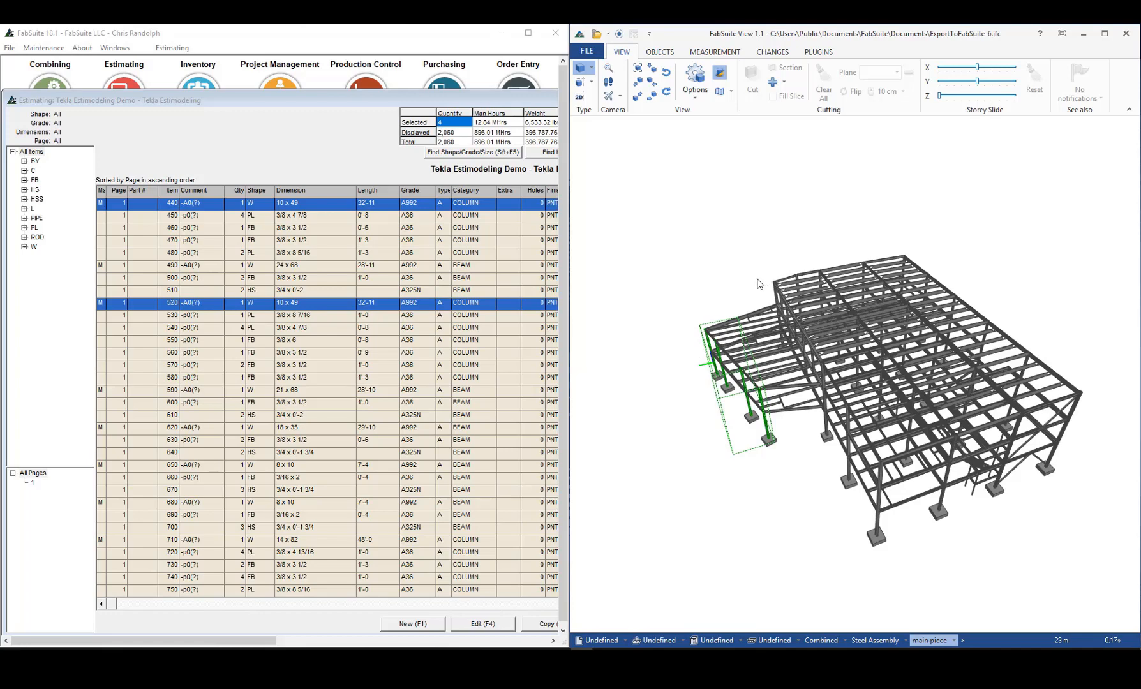
drag(760, 283, 680, 381)
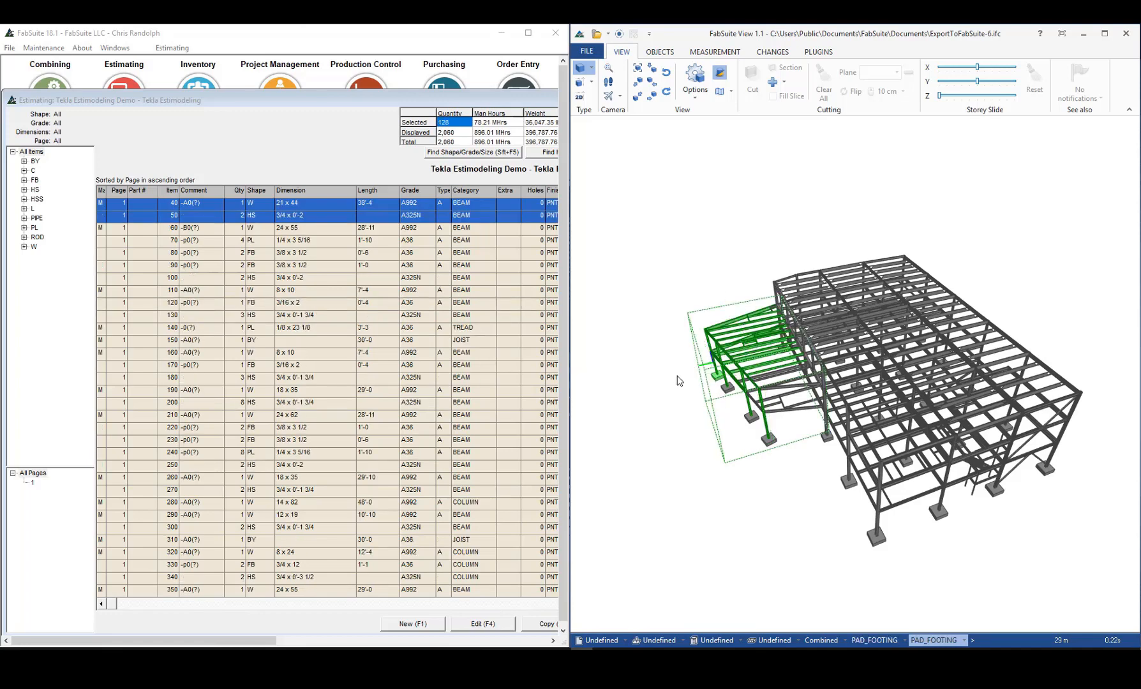
click(666, 442)
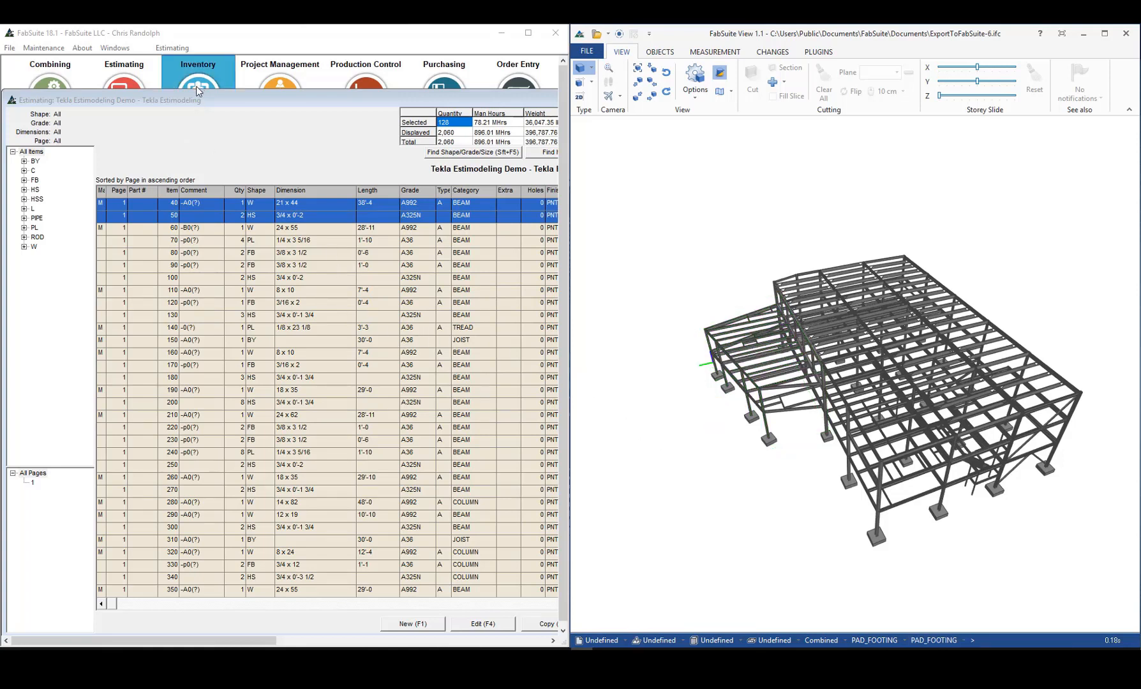
Step: Reposition the estimating and model viewer interface windows, and colorize the model by Category
drag(190, 102, 266, 129)
drag(63, 303, 56, 221)
click(206, 283)
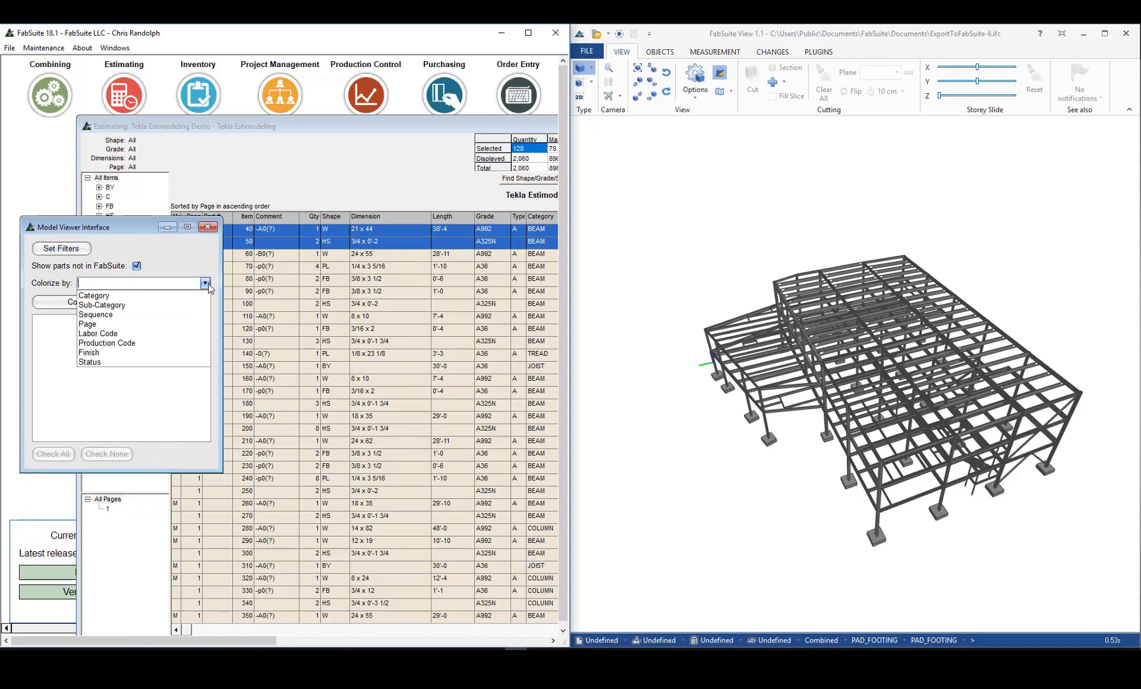
click(194, 294)
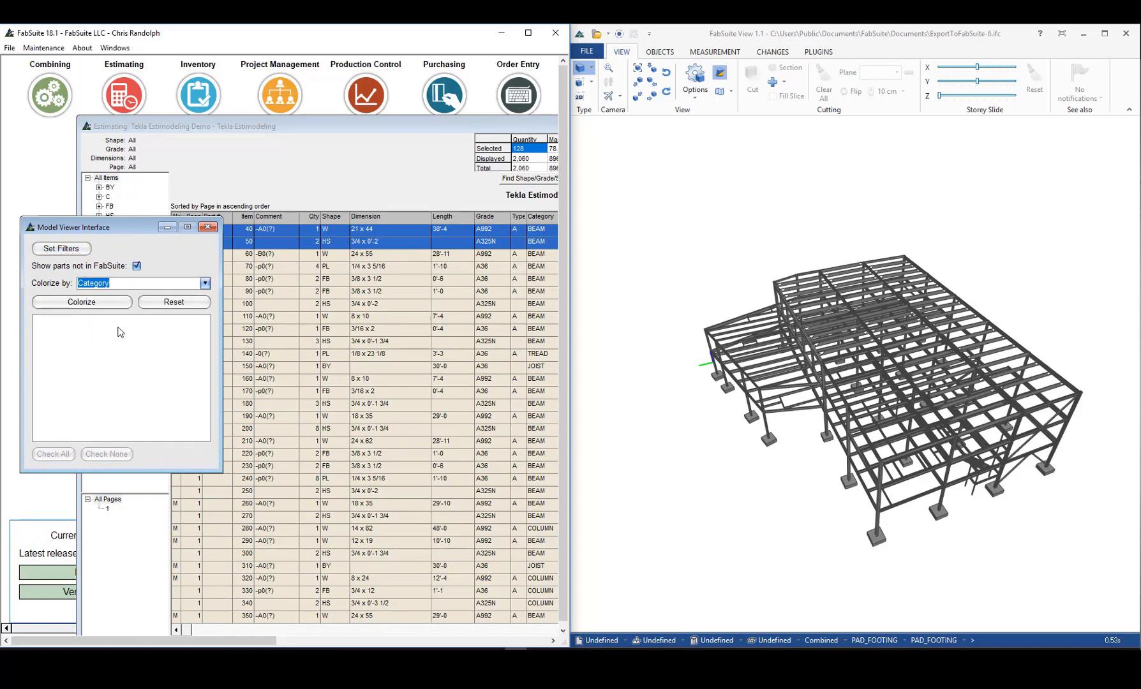
click(104, 305)
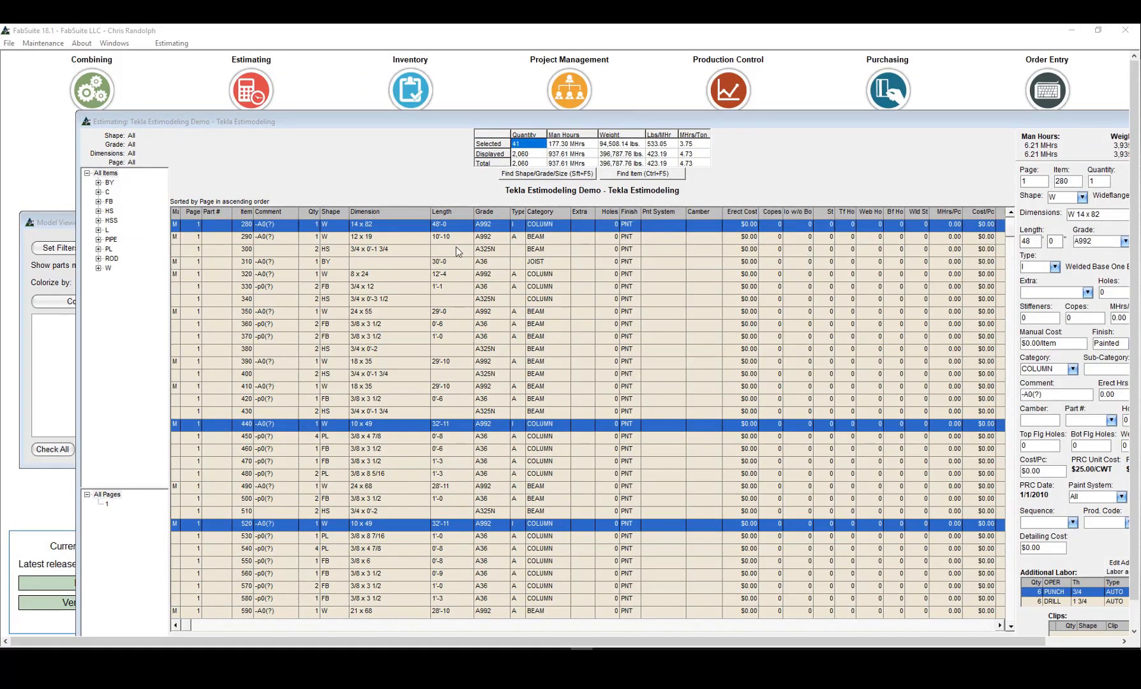
Step: Make an unfiltered estimating report using Pricing Maintenance data and view the Fabrication Summary w/ Shape
click(179, 44)
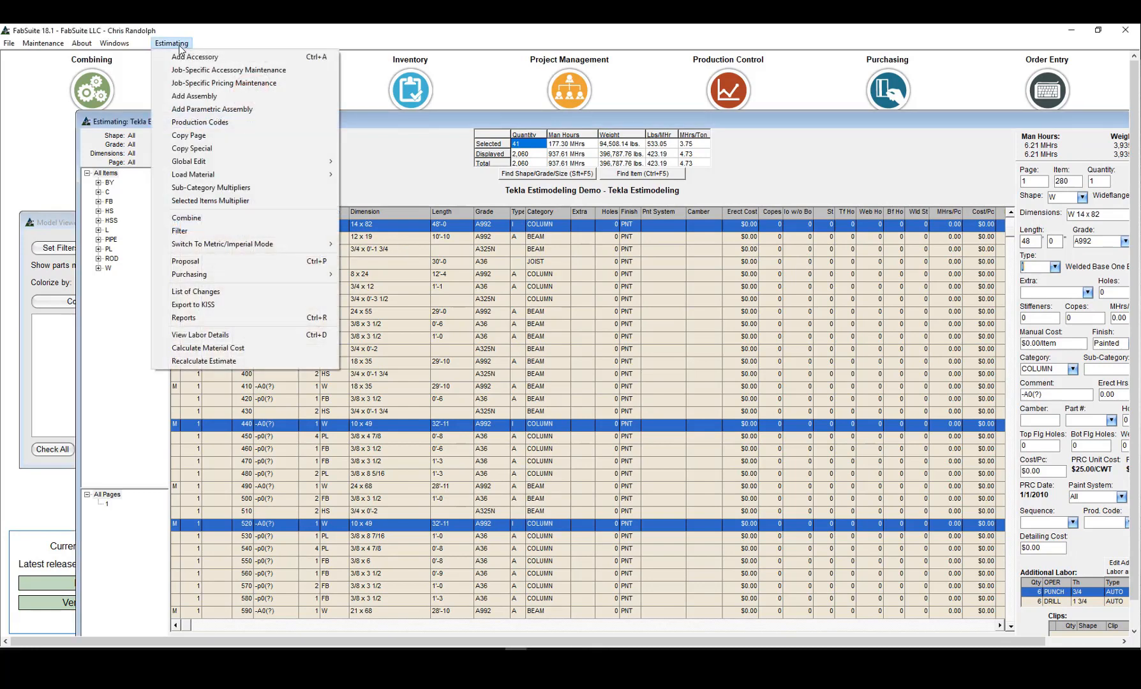
click(239, 318)
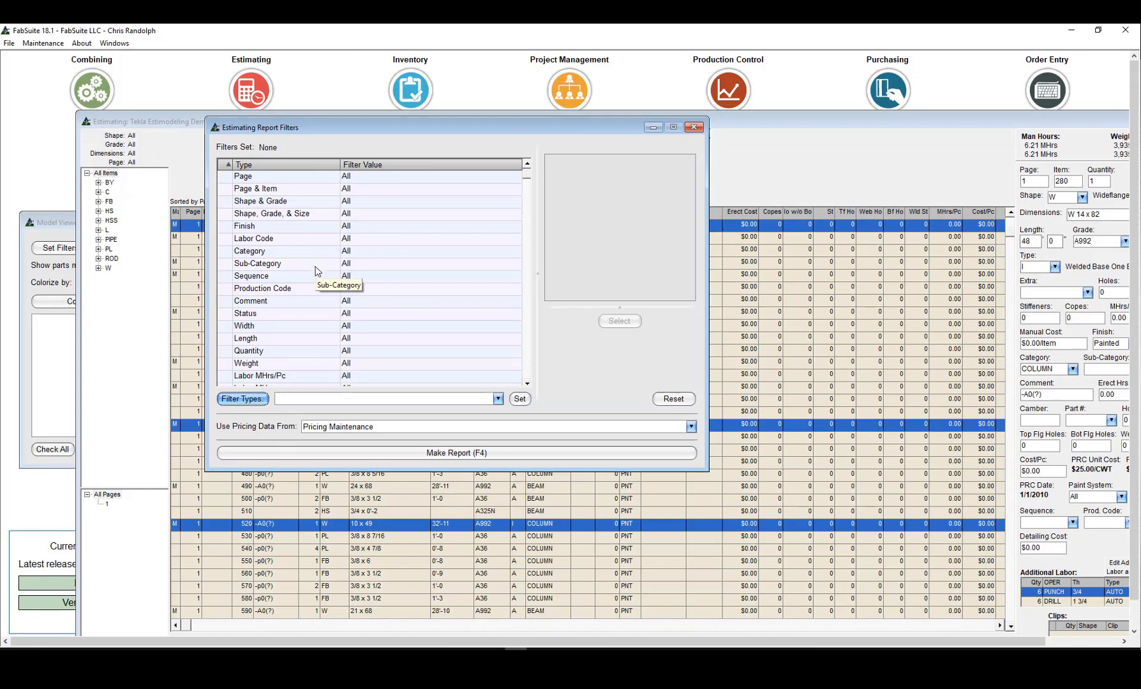
click(471, 453)
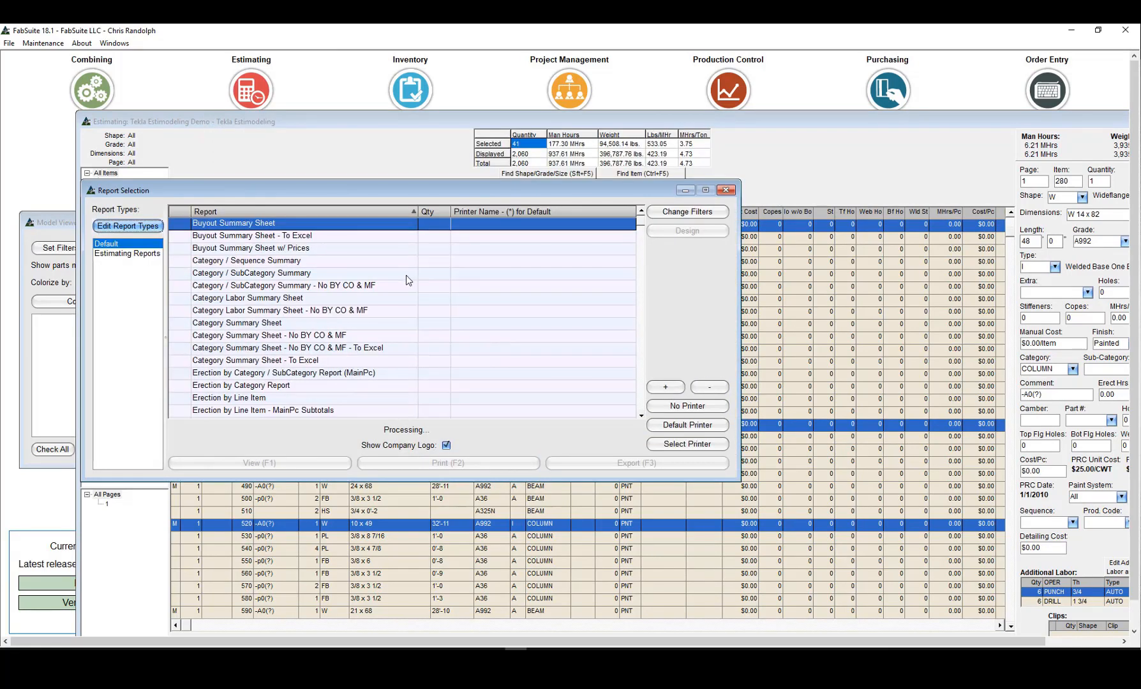
drag(641, 220, 643, 305)
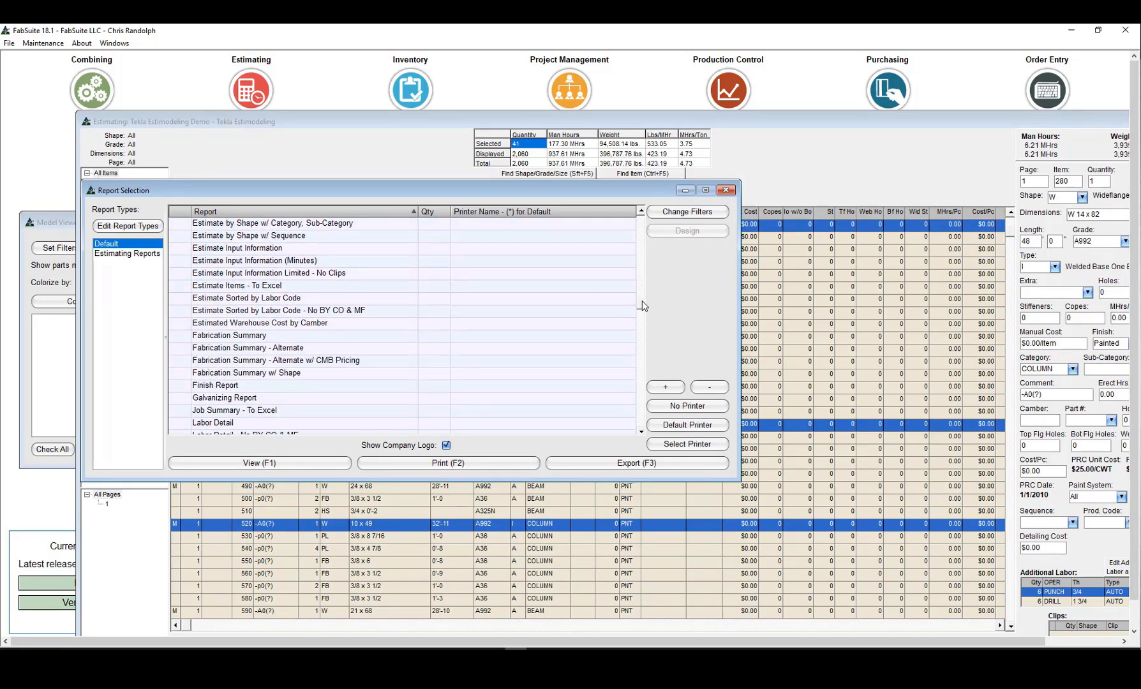
click(352, 374)
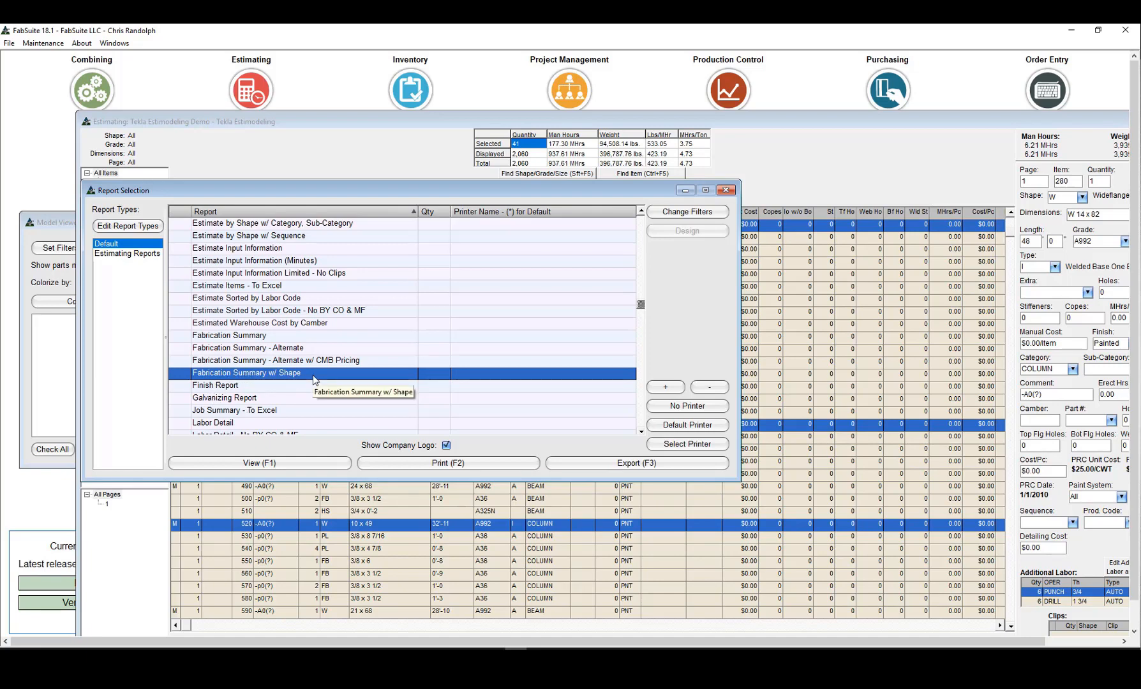
click(281, 462)
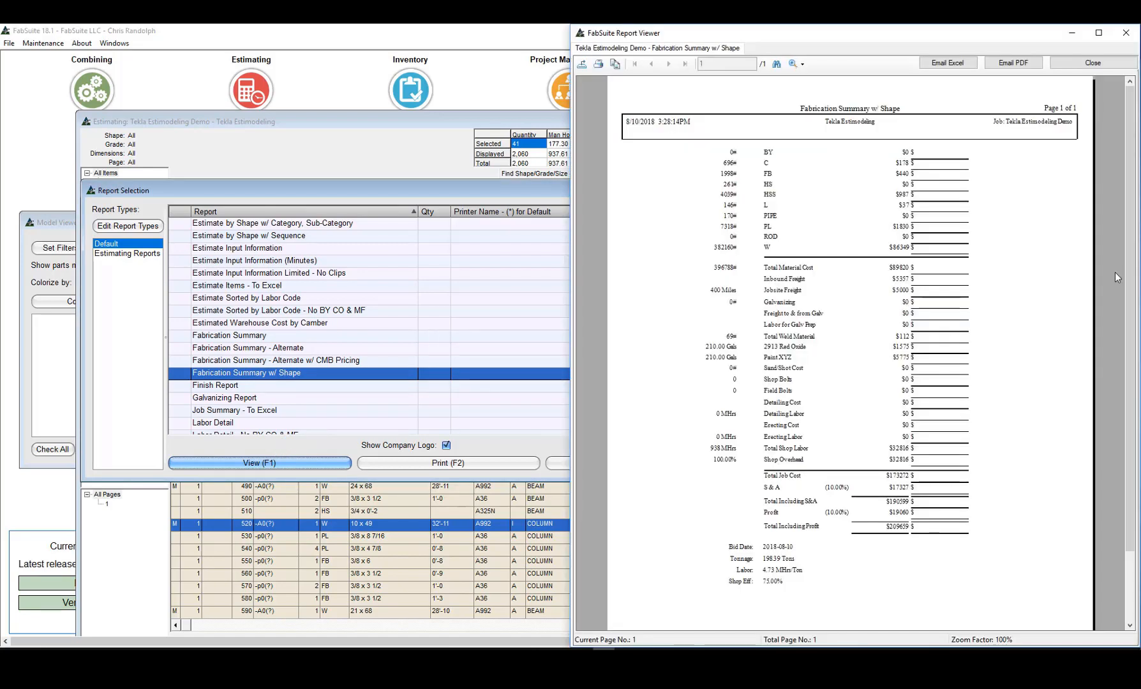
Step: Export the Summary Information - To Excel report as EST_Tekla_Estimodeling_Demo_20180810_152832.xls in the Export folder
click(453, 195)
drag(641, 313, 639, 394)
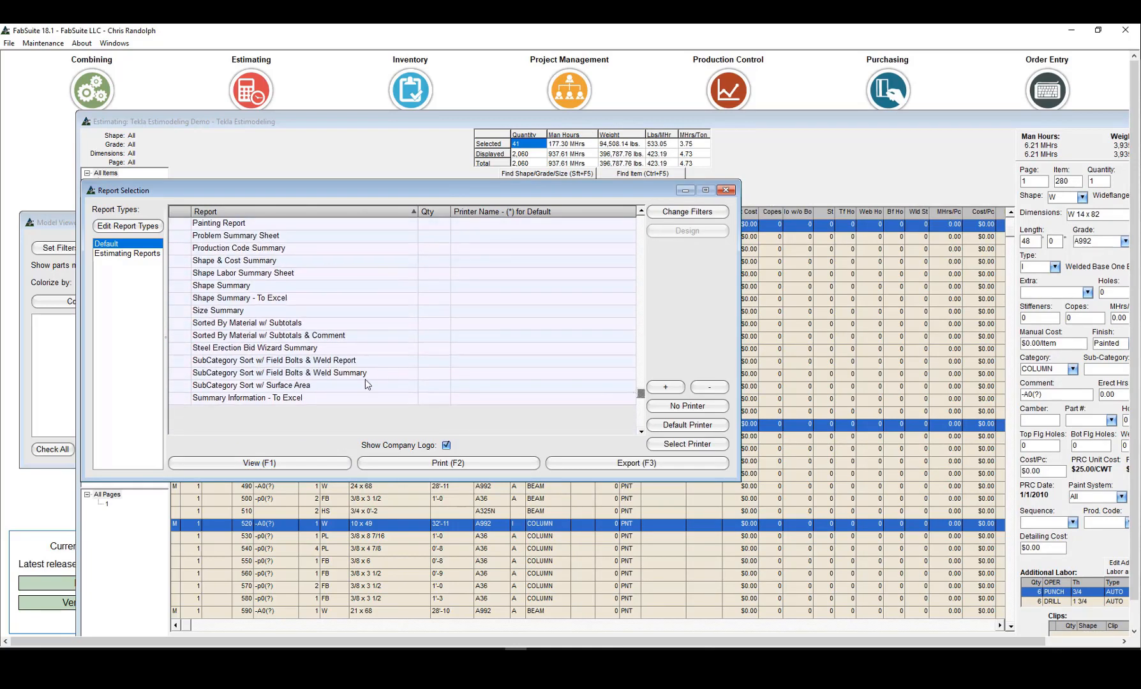
click(356, 397)
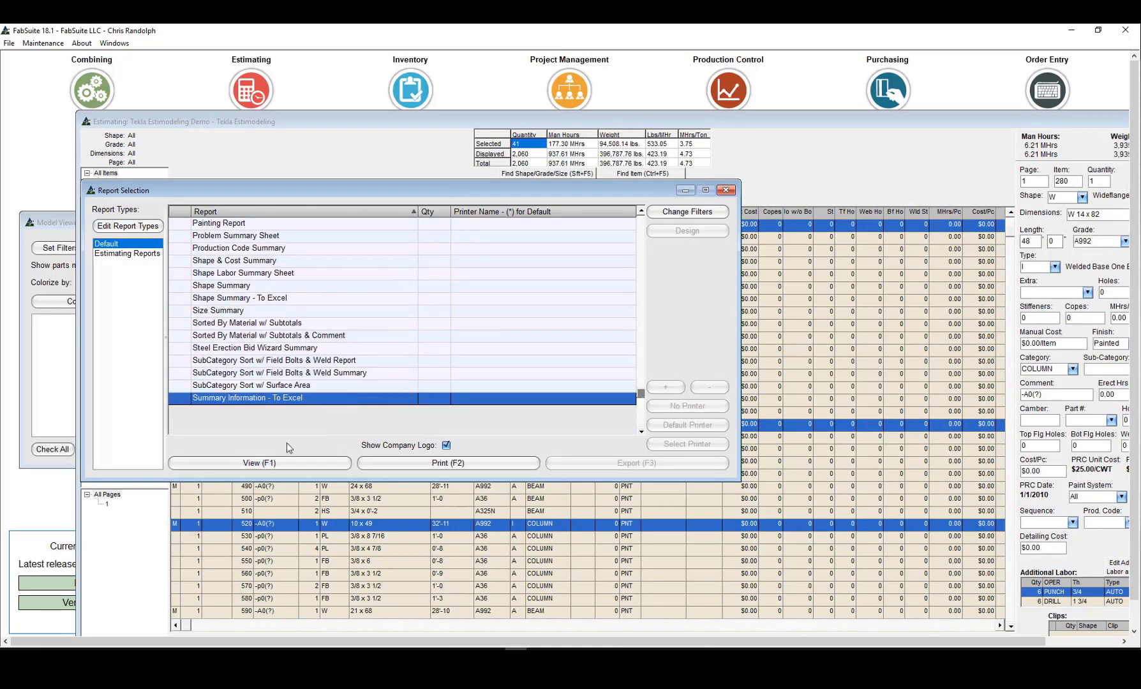
click(284, 469)
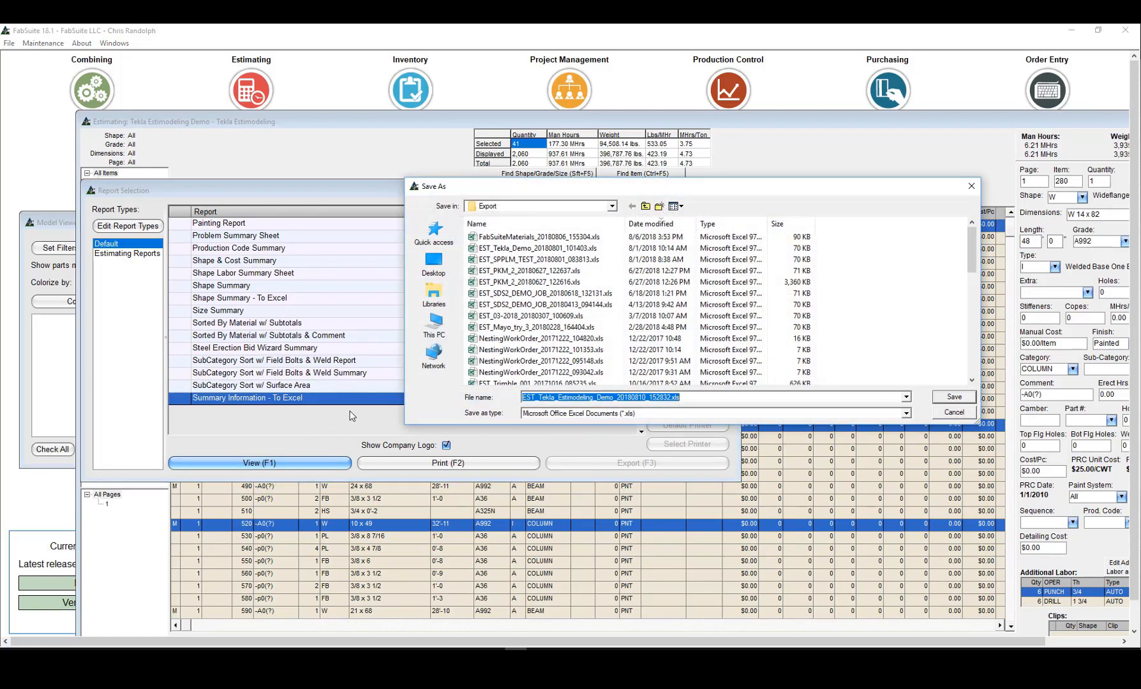
click(943, 397)
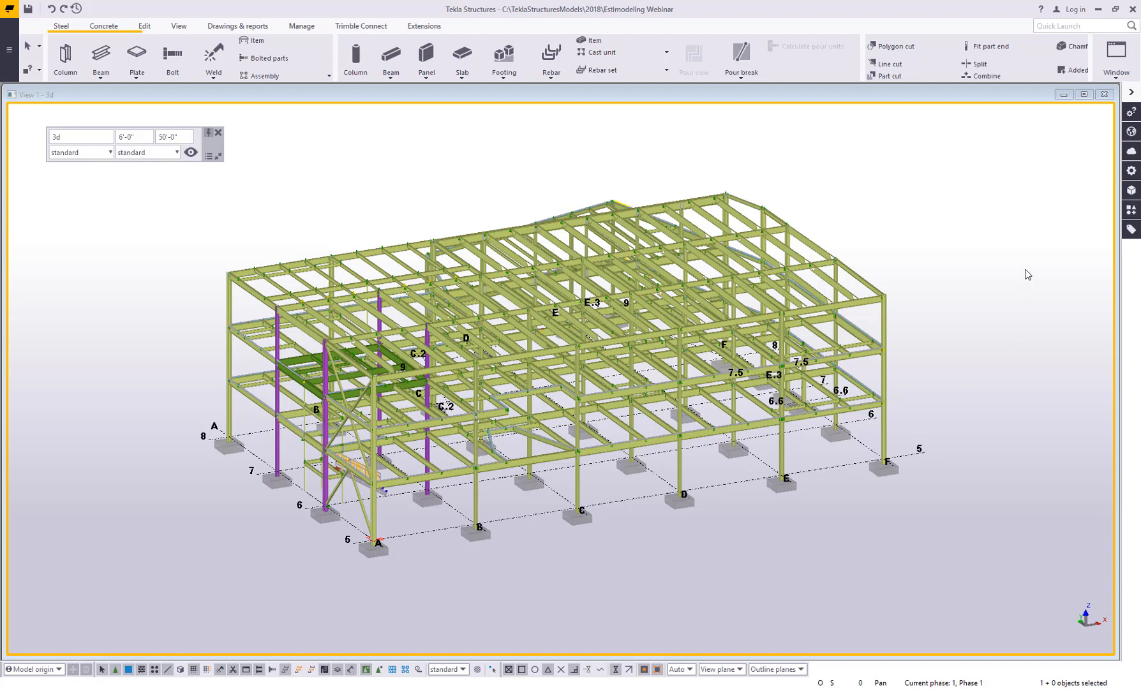
Step: In Tekla Structures, find and run the ExportToBidWizard application, and apply its automatic erection tags to all parts
click(1132, 210)
text(bid)
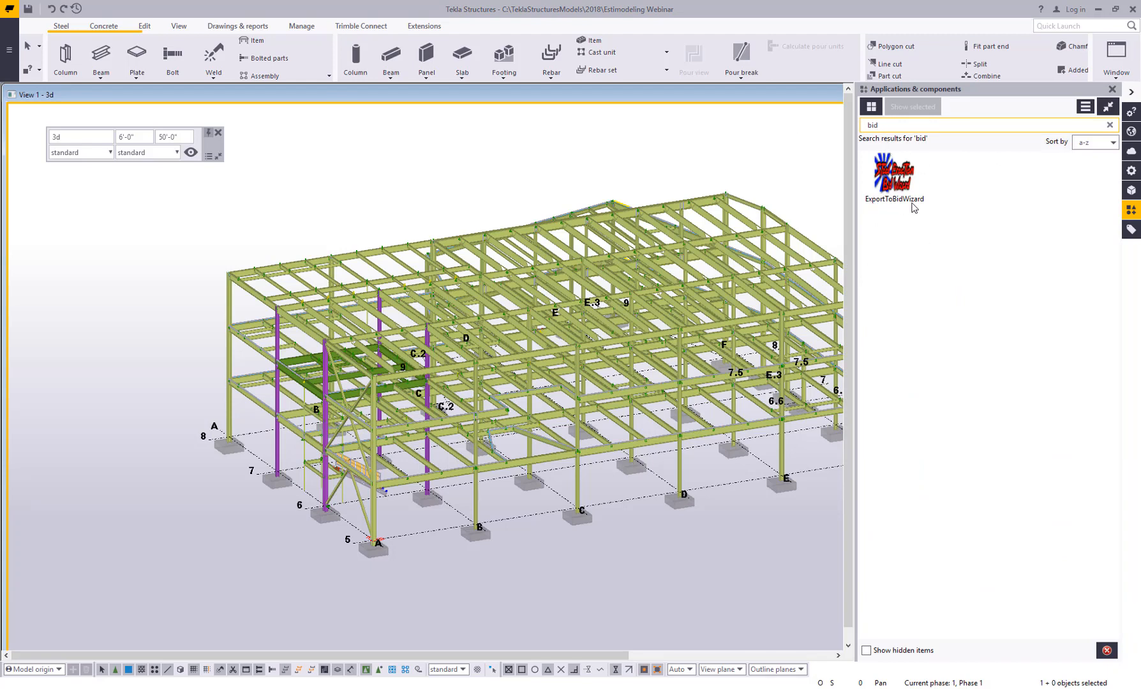
click(894, 181)
double_click(894, 181)
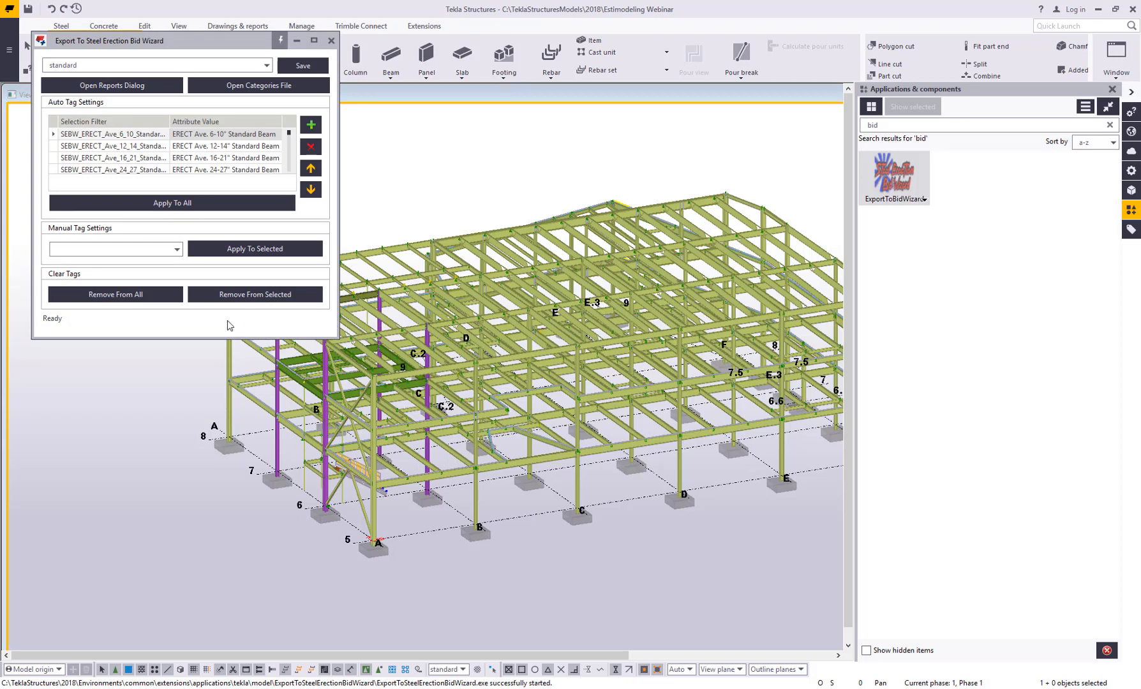
drag(185, 339, 141, 640)
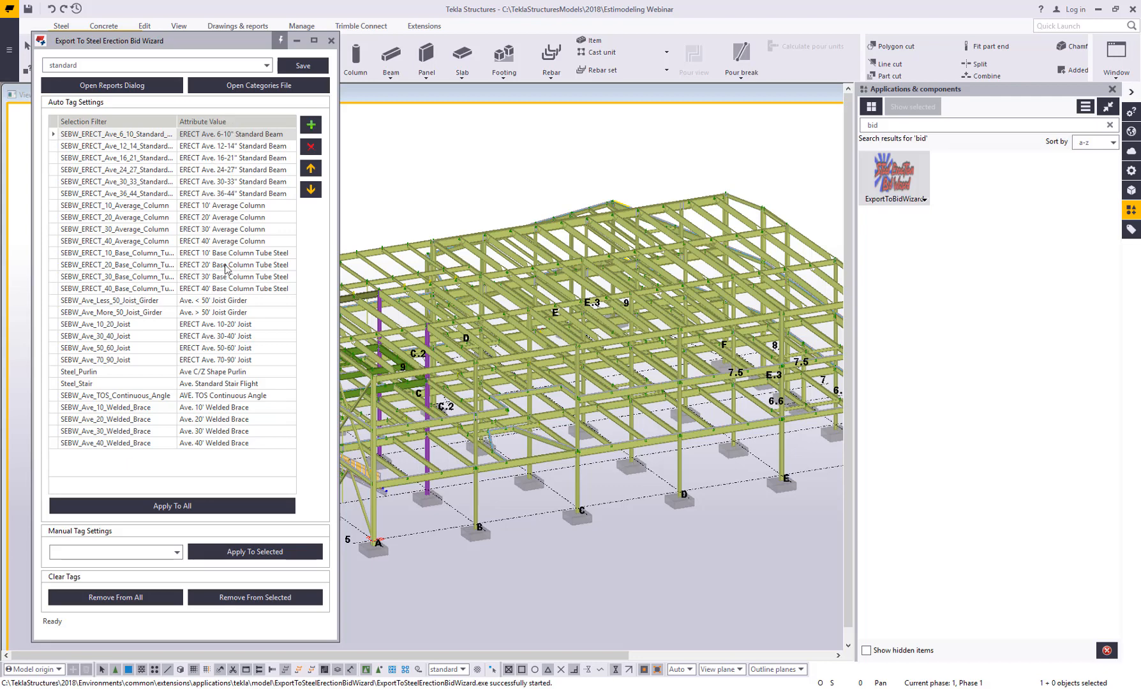
click(178, 509)
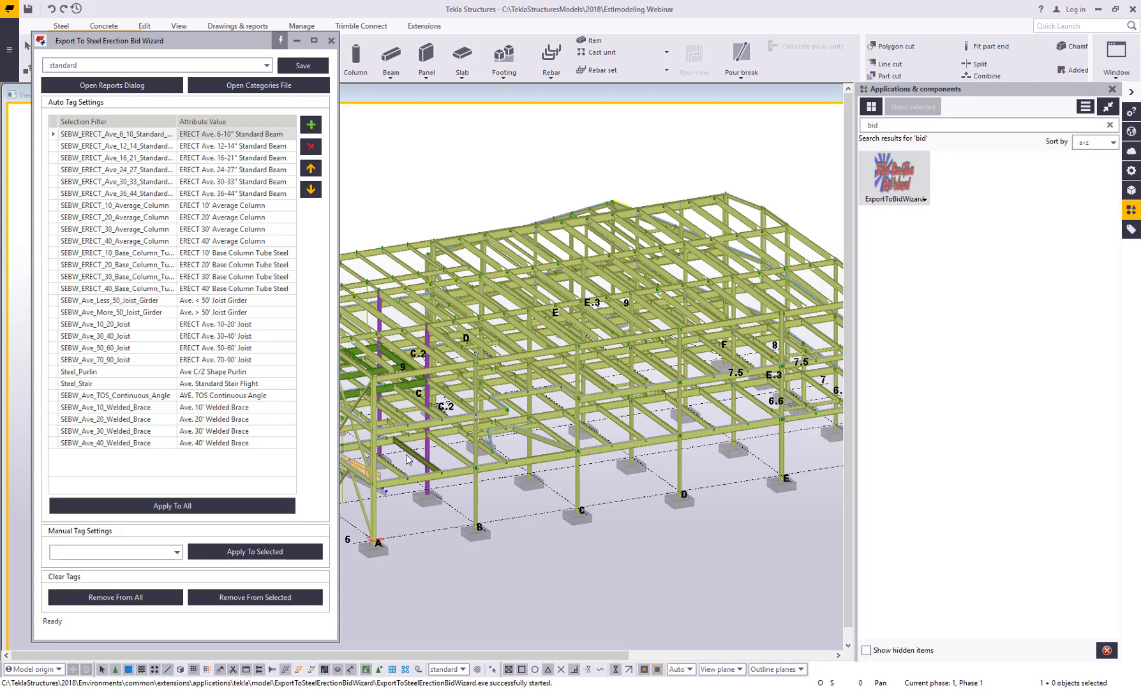
Step: Create the SteelErectionBidWizard.csv report from all model objects, closing the bid wizard export dialog
click(112, 84)
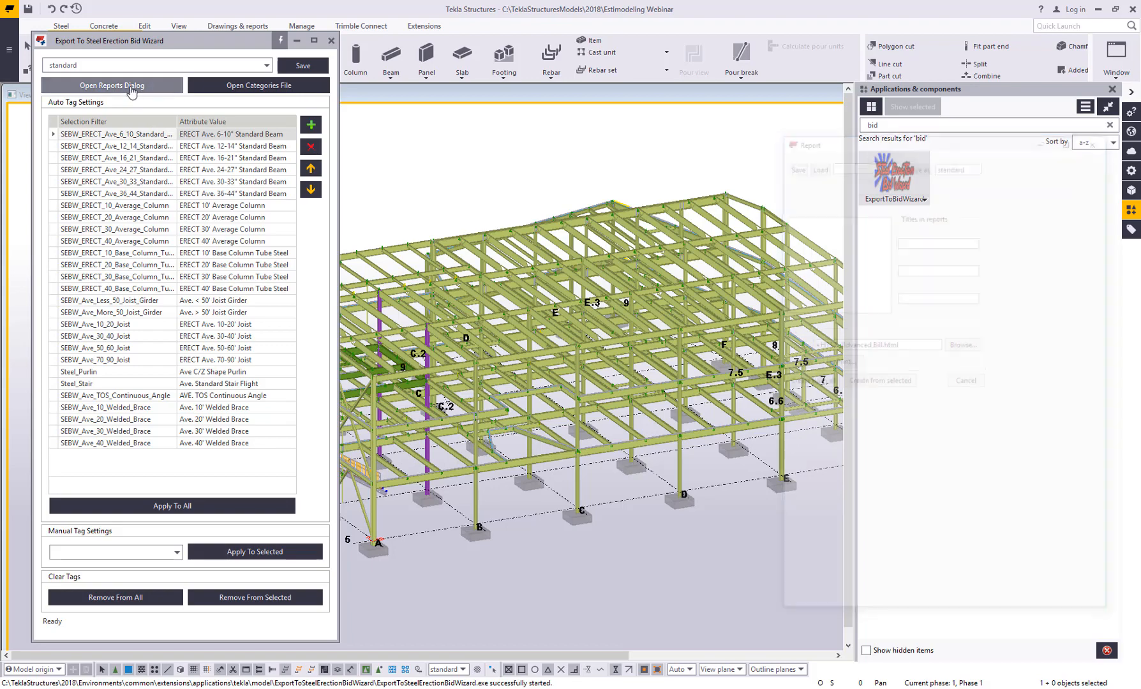
click(331, 40)
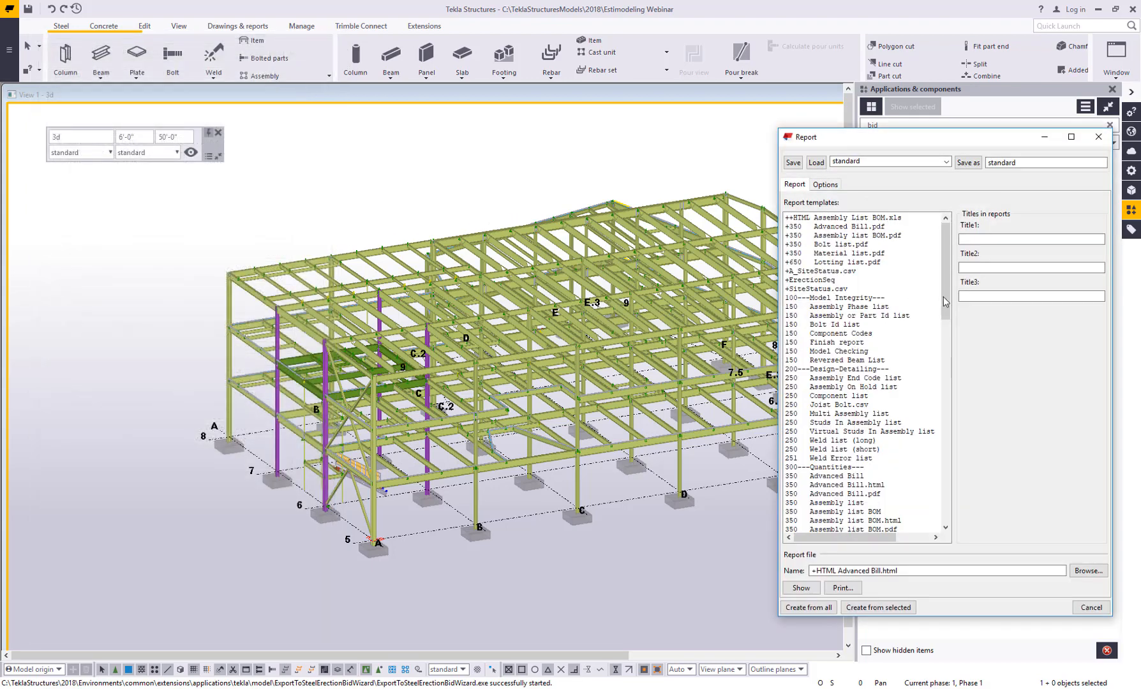
drag(943, 305, 943, 530)
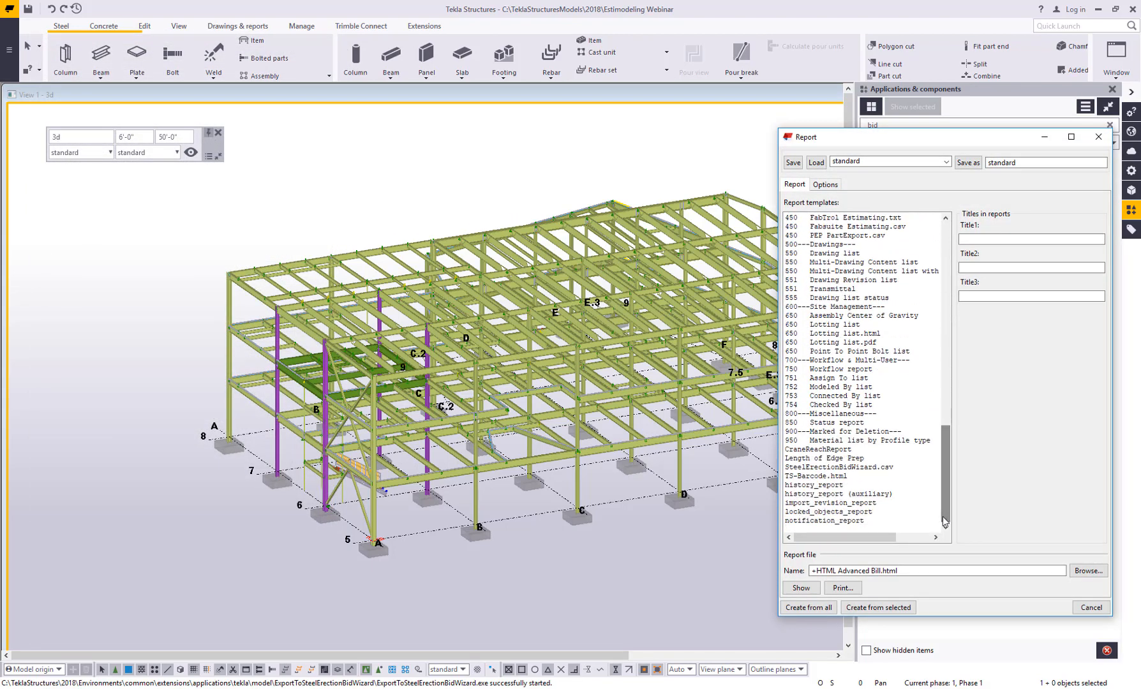
click(826, 468)
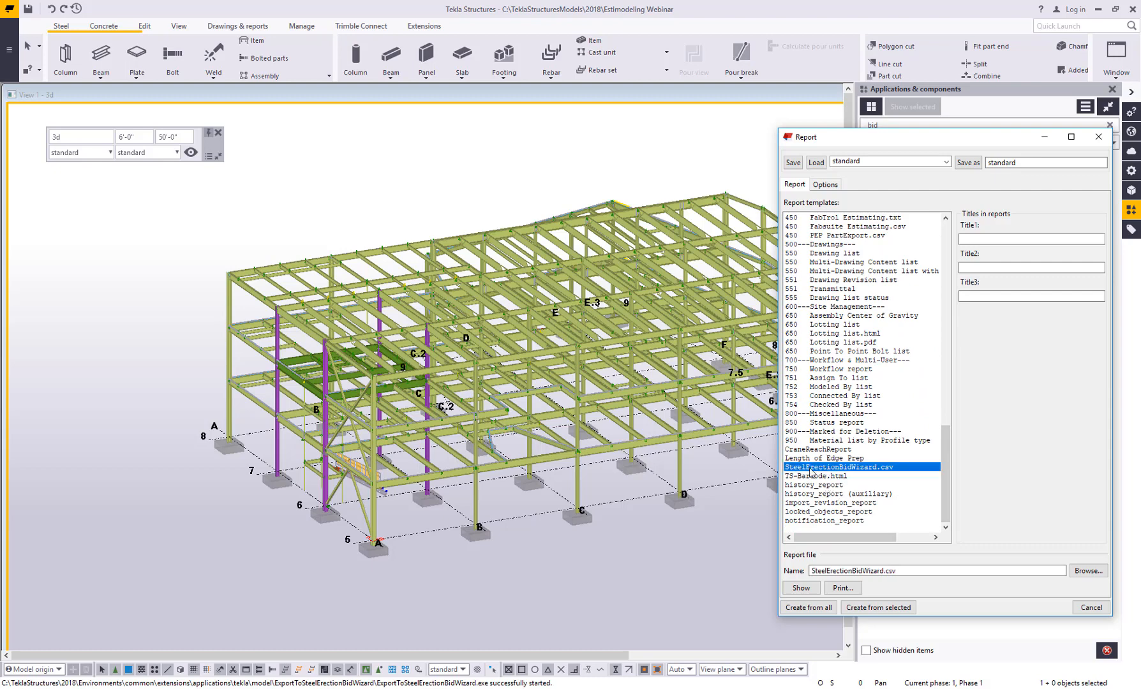
click(820, 609)
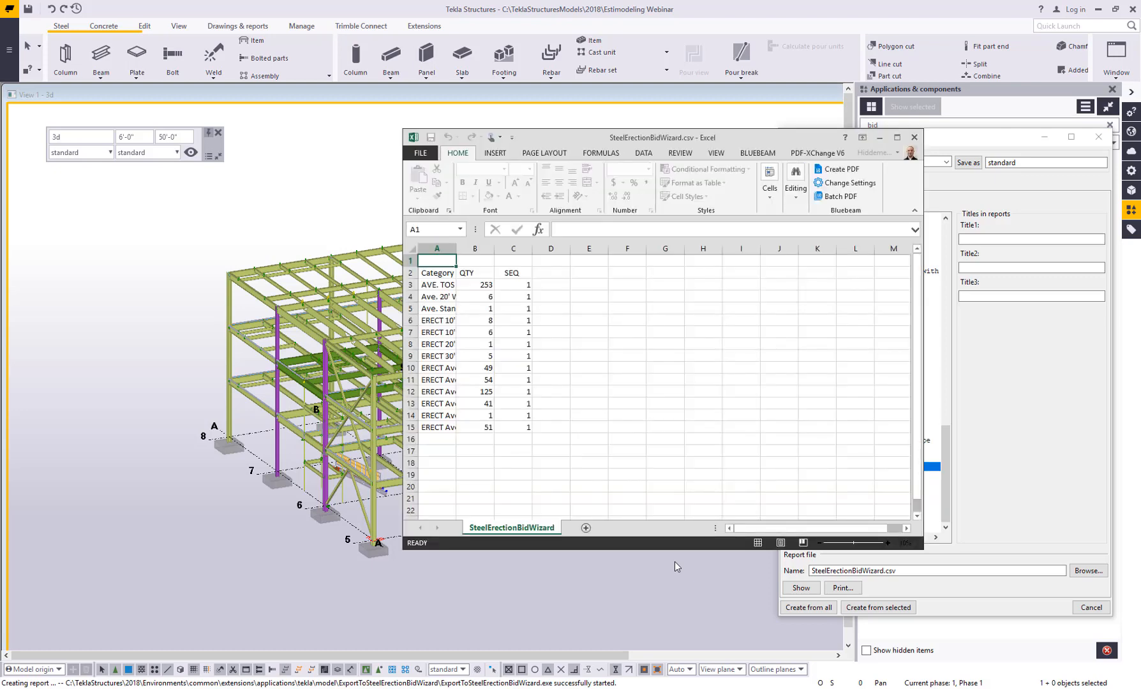
Step: Autofit the report's spreadsheet columns to read the category quantities, and close the spreadsheet
click(414, 249)
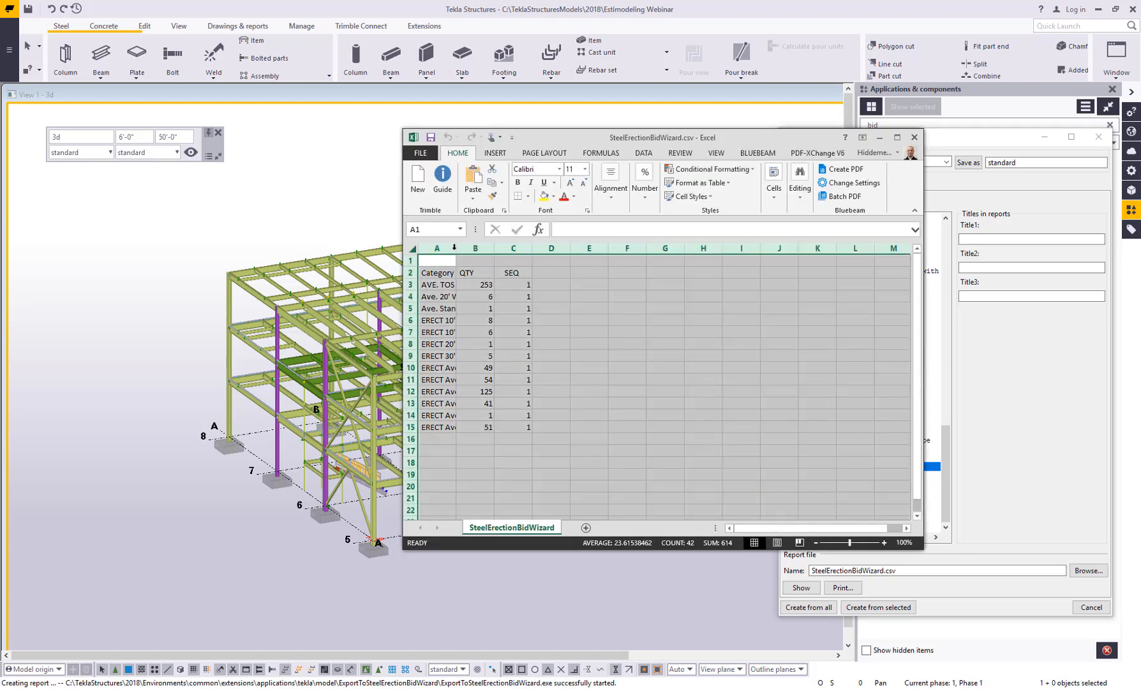
double_click(457, 248)
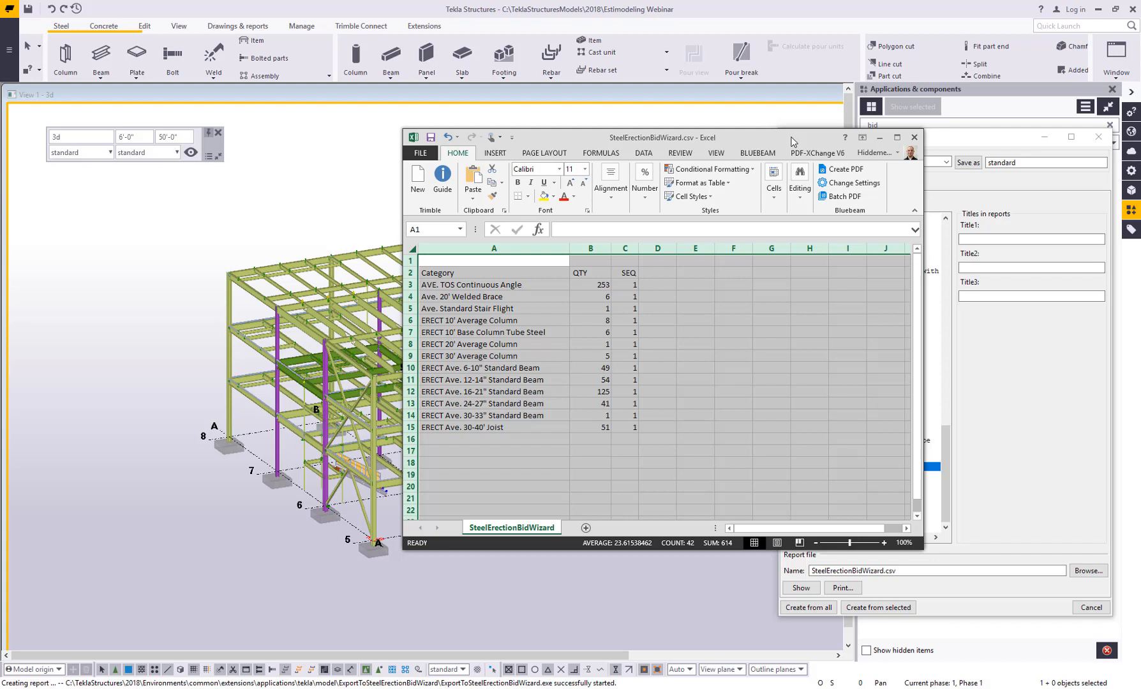
click(912, 140)
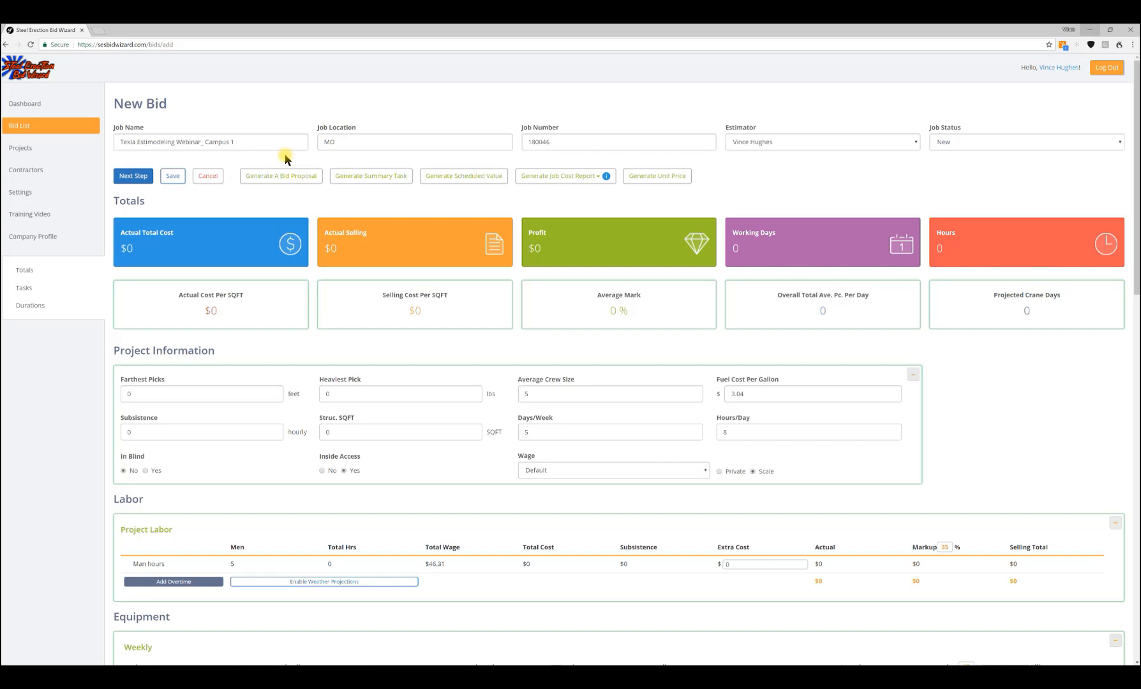
Step: In Steel Erection Bid Wizard, start a task import for the new bid and choose SteelErectionBidWizard.csv from the 1 Tekla Model Campus 1 folder
click(24, 288)
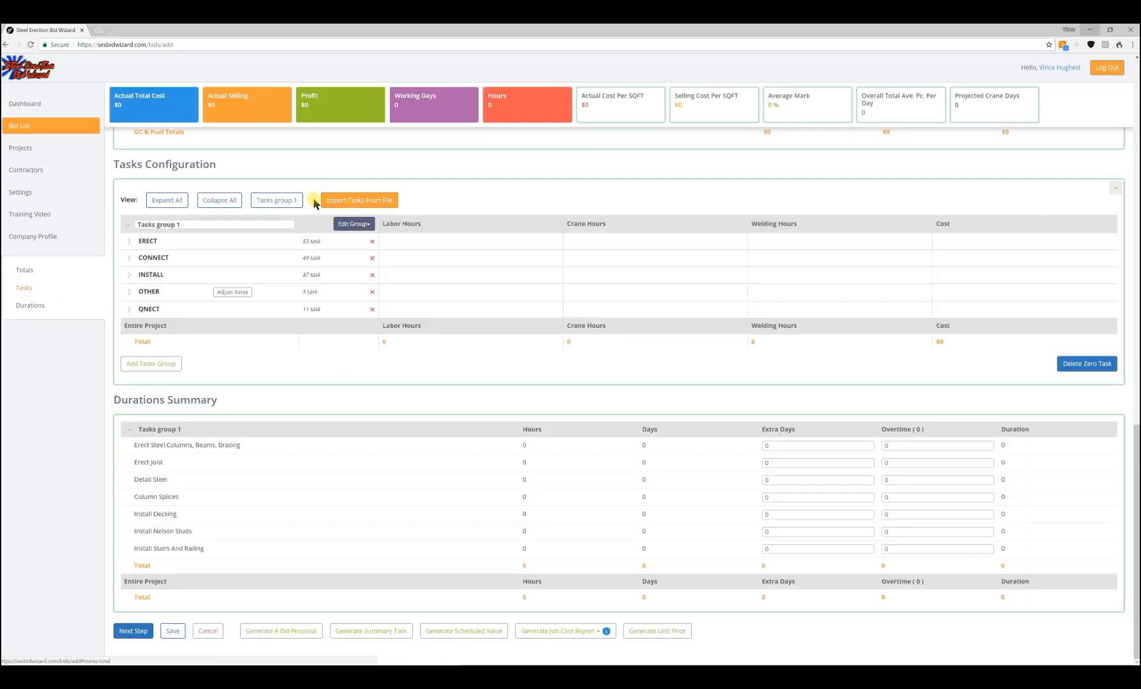
click(352, 202)
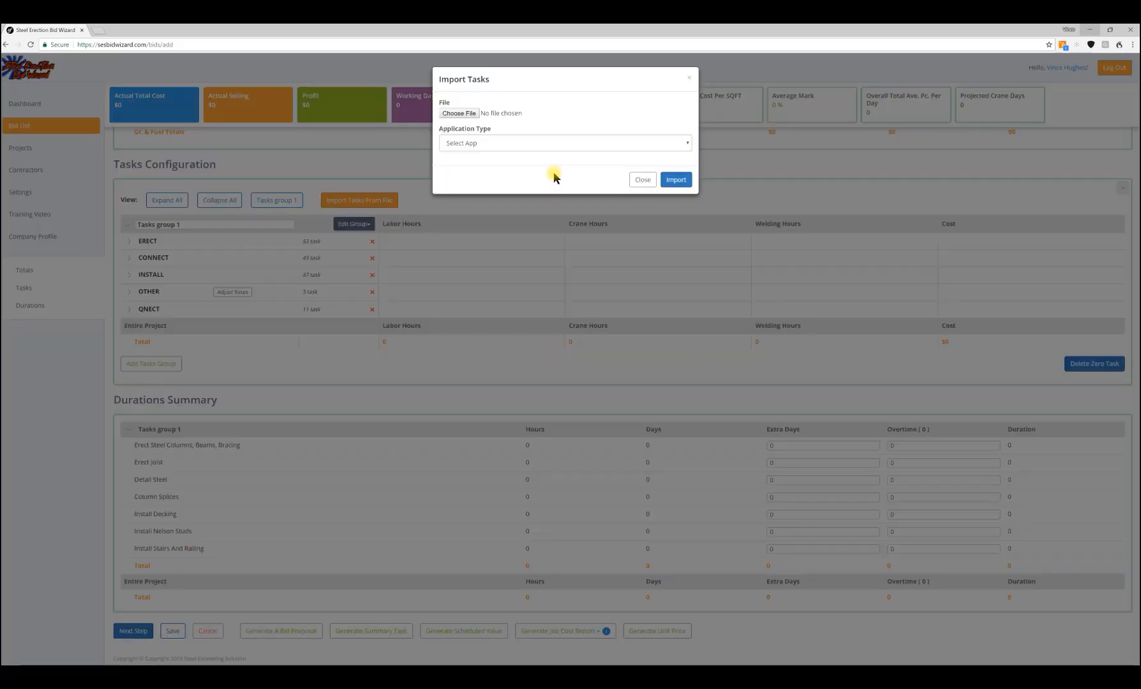
click(464, 115)
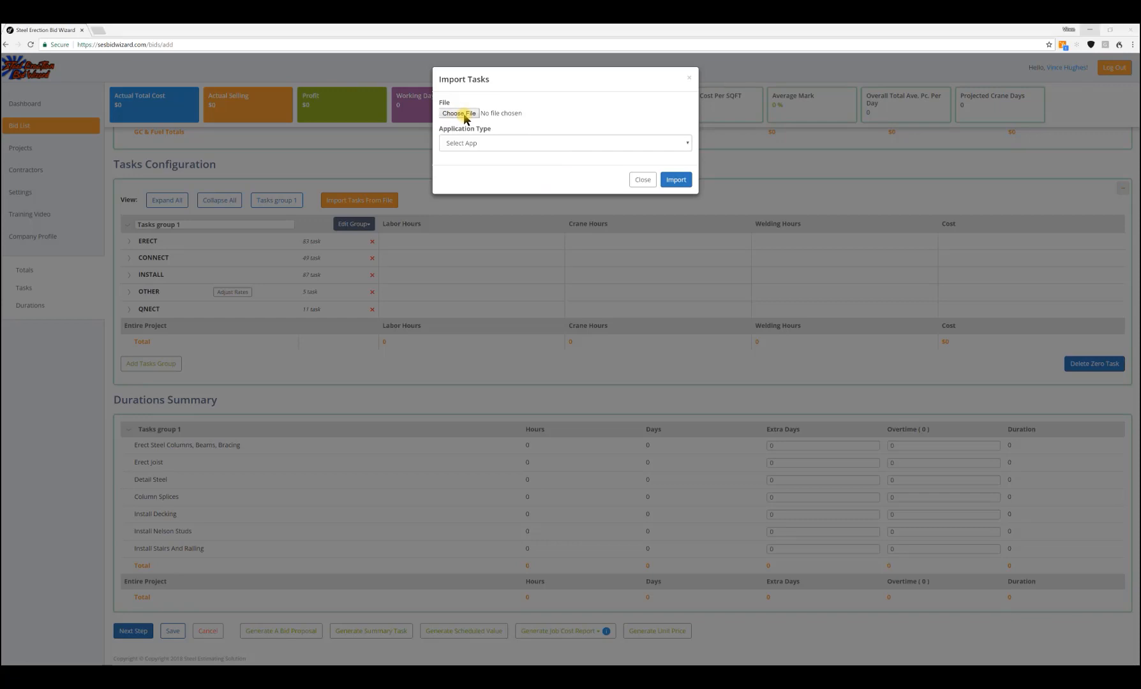
click(48, 90)
double_click(91, 94)
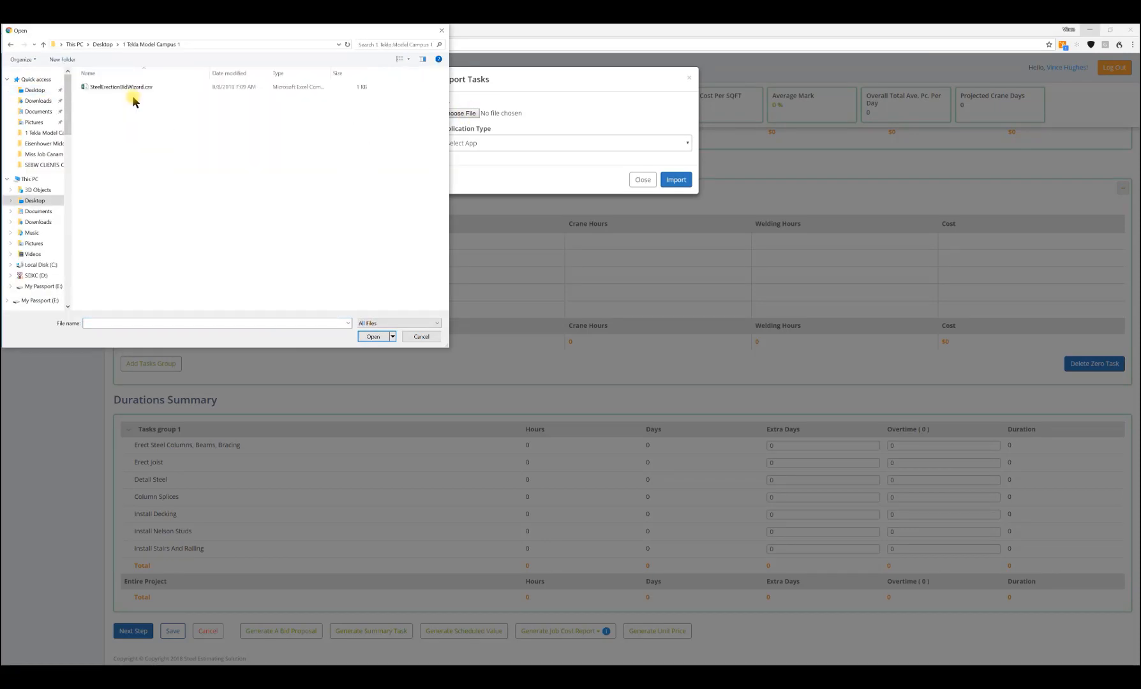
click(118, 88)
double_click(119, 89)
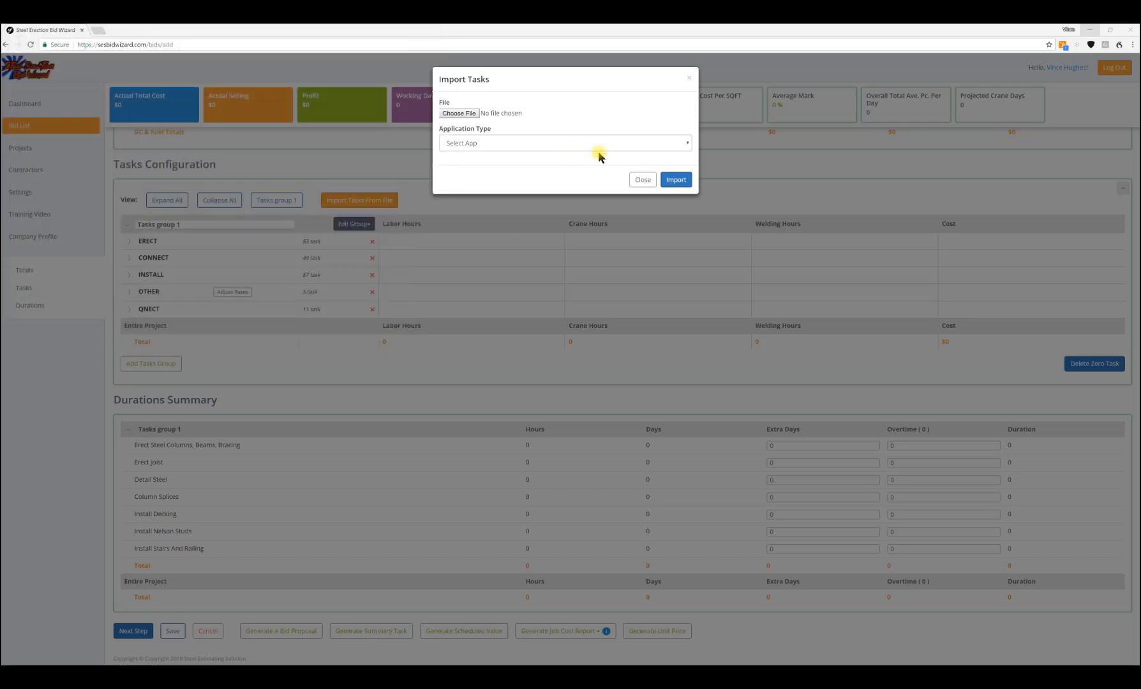
Step: Set the import's application type to Tekla and import the task quantities
click(687, 146)
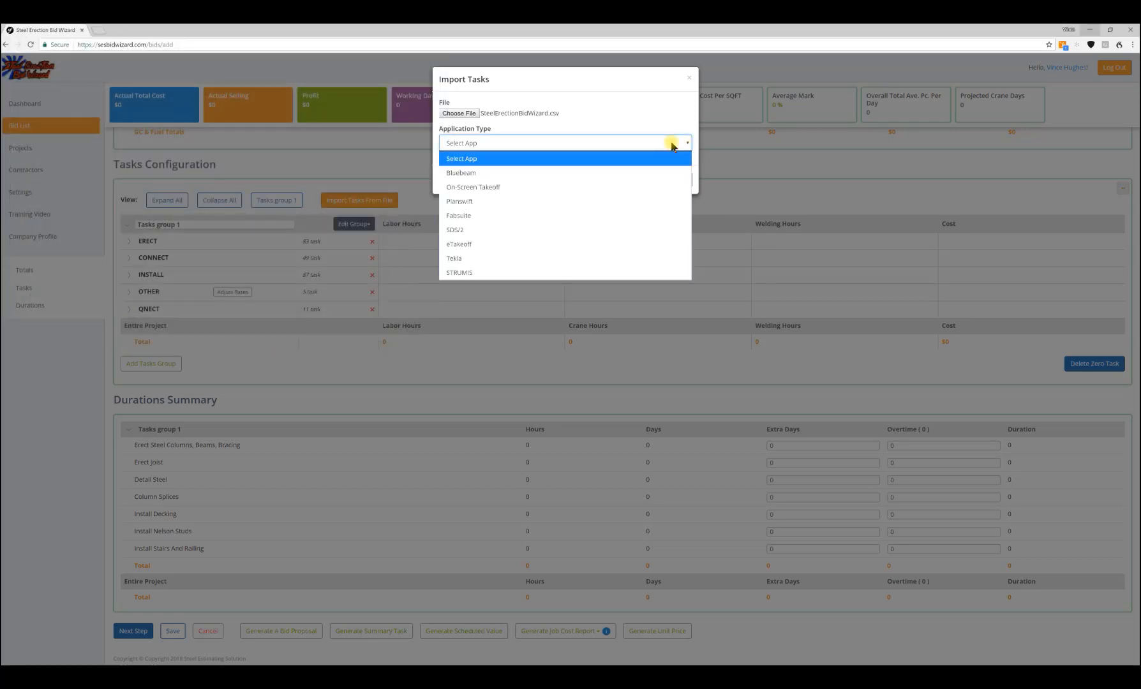
click(471, 259)
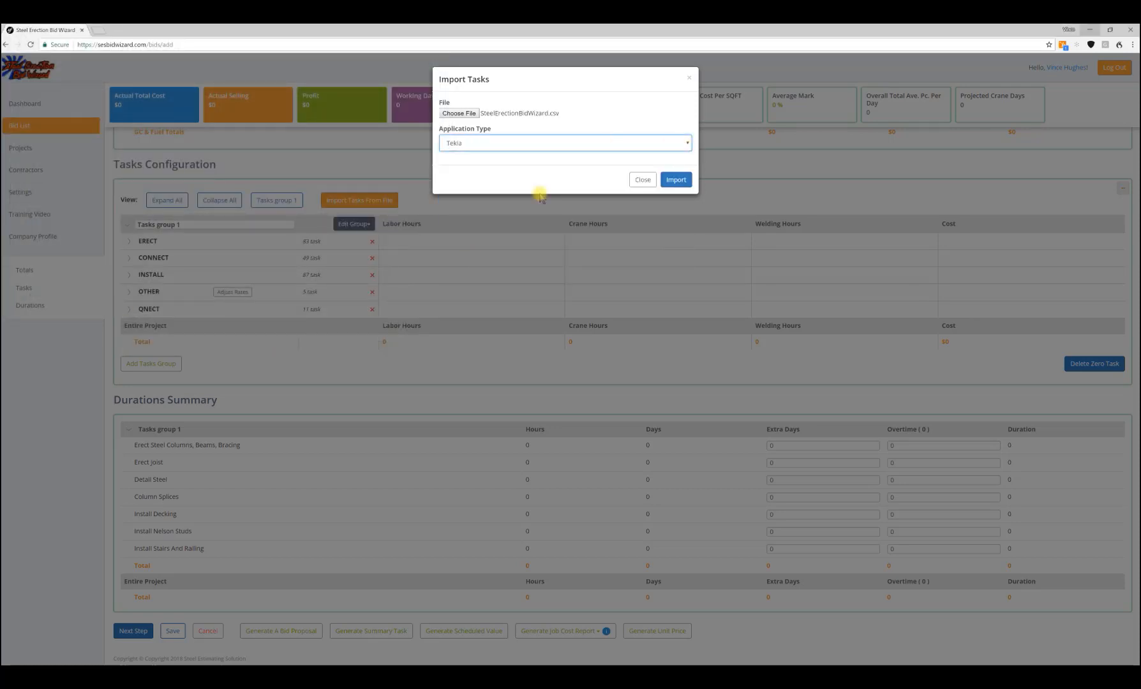
click(678, 181)
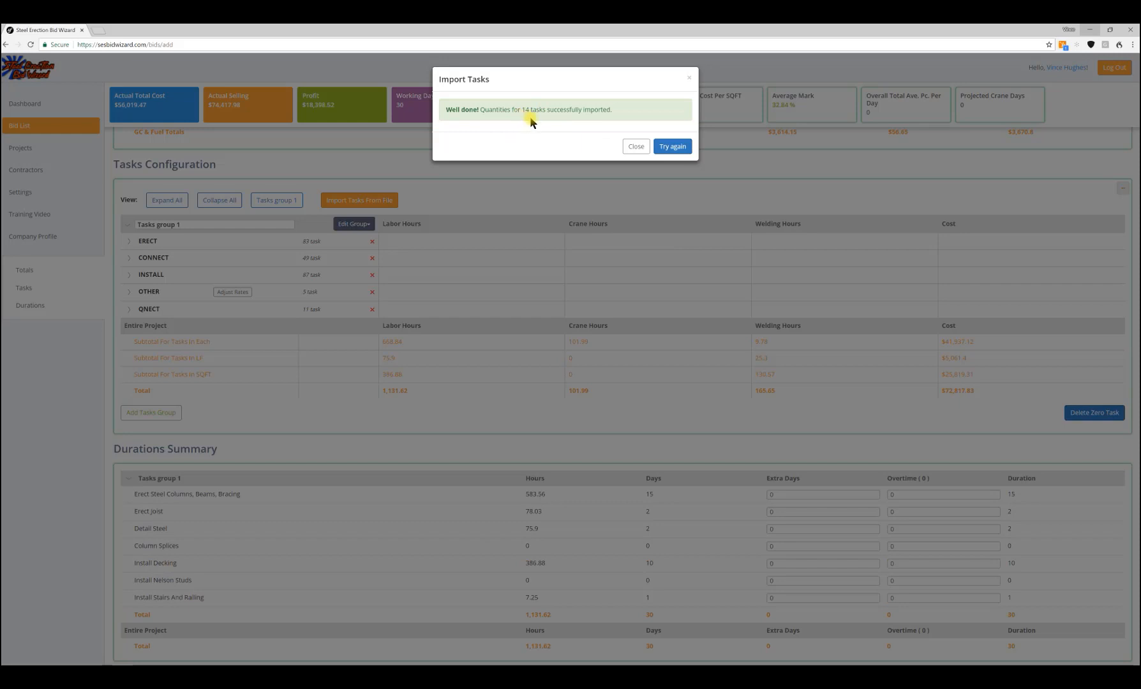
click(637, 146)
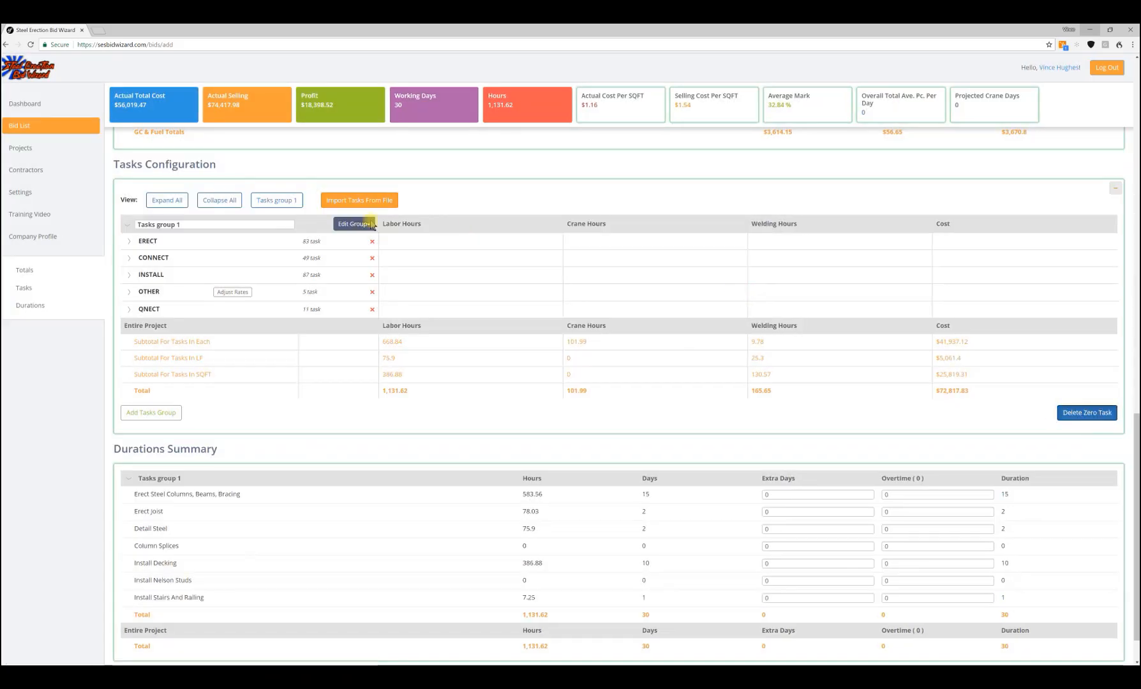
Step: Delete the zero-quantity tasks and expand all task categories of the bid
click(174, 236)
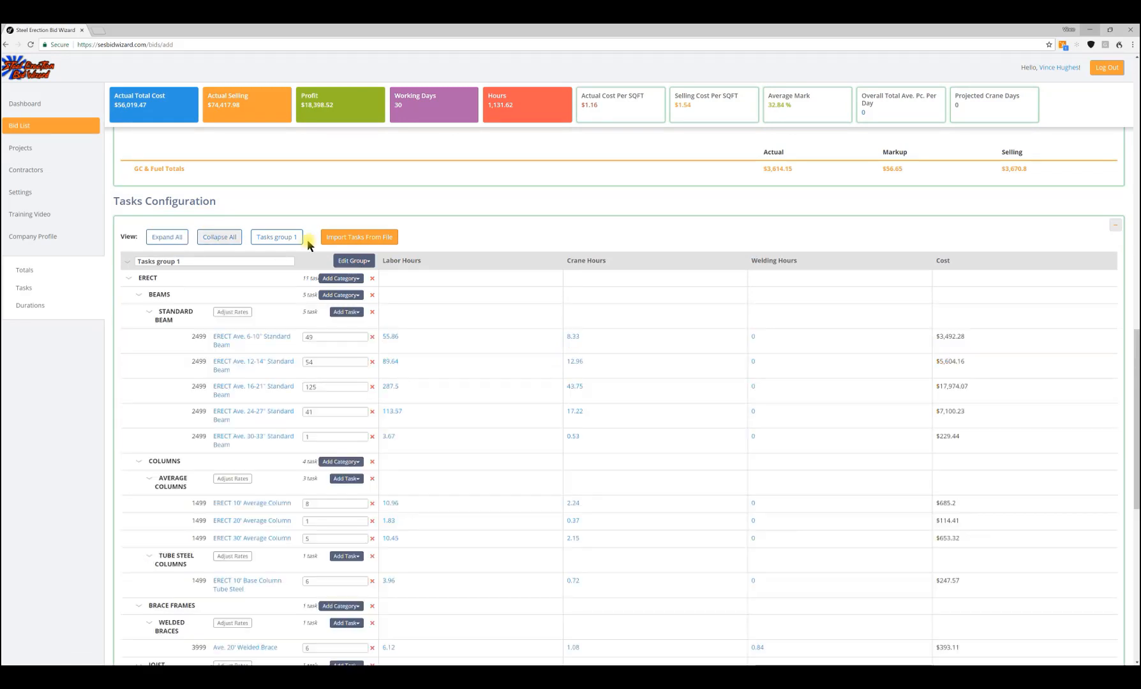
Step: Examine the imported erect and install tasks with their quantities, labor, crane and welding hours, and costs
scroll(307, 312, down, 2)
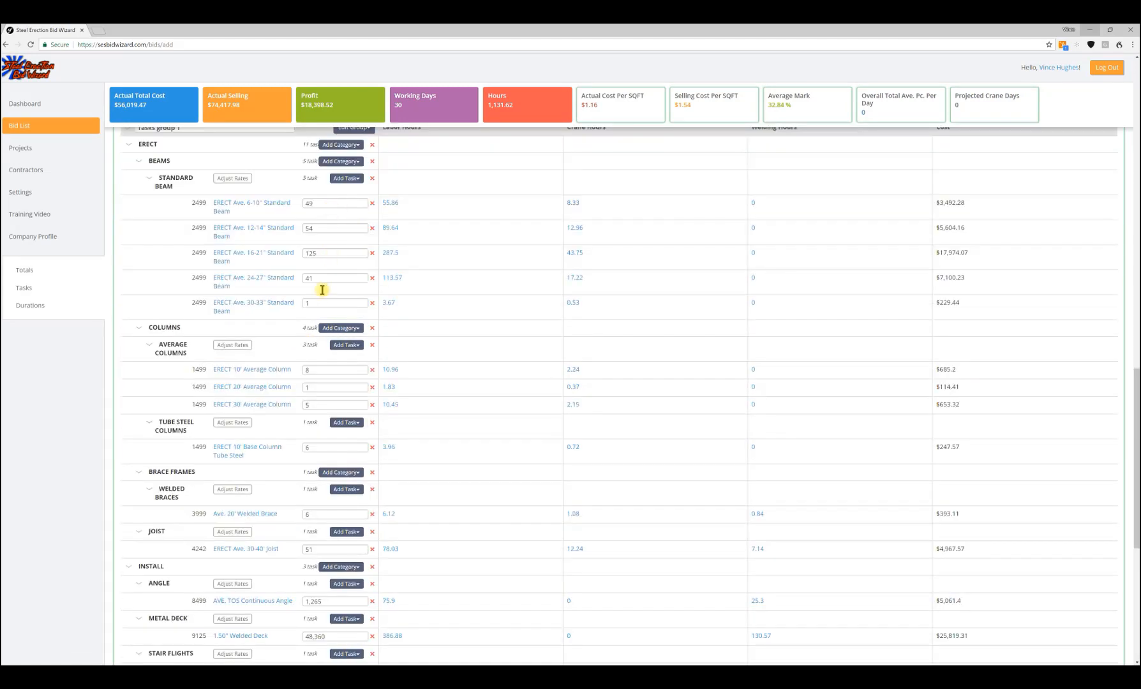
scroll(326, 314, down, 2)
scroll(329, 319, down, 1)
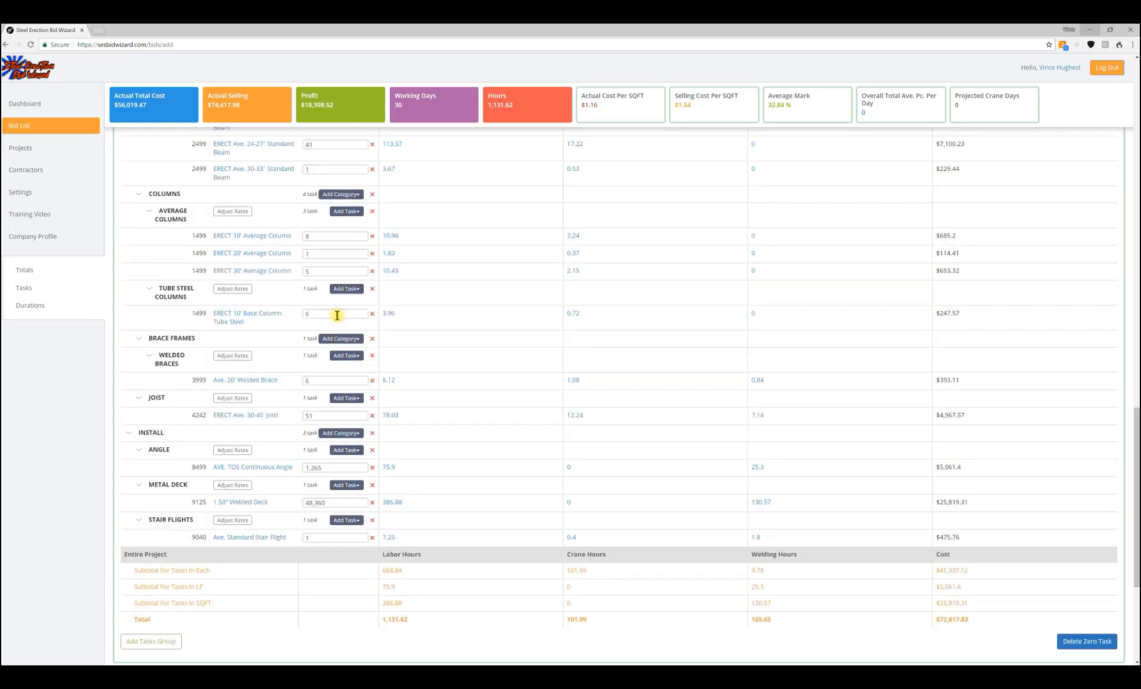
scroll(333, 319, down, 2)
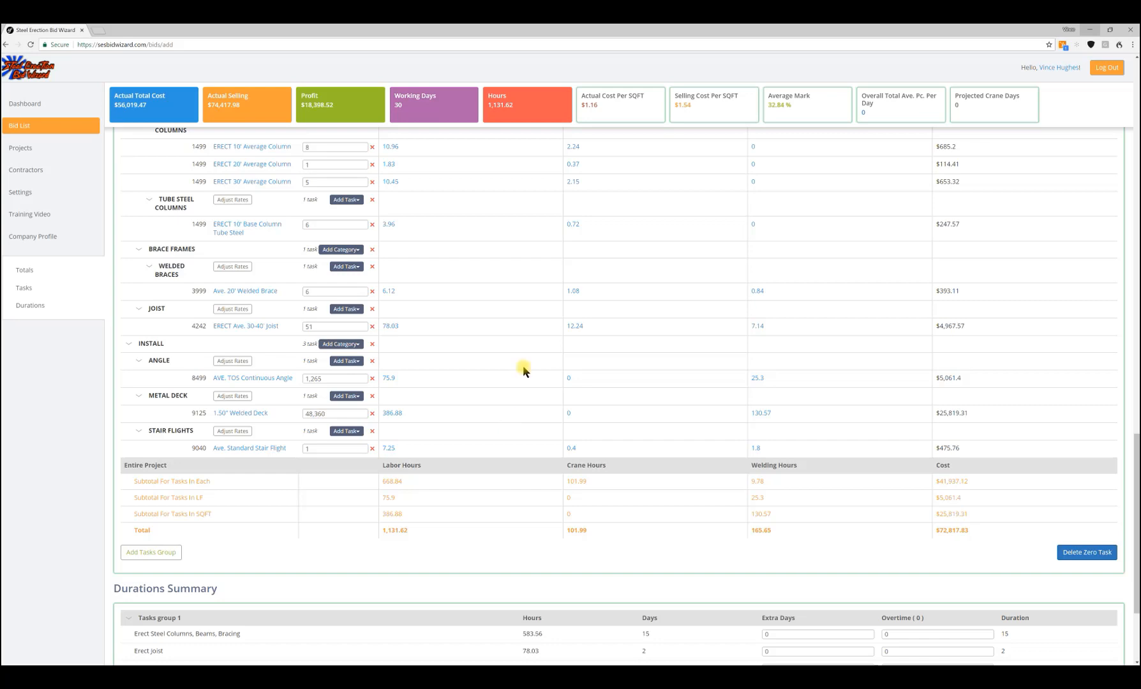
scroll(467, 377, up, 2)
scroll(496, 376, up, 6)
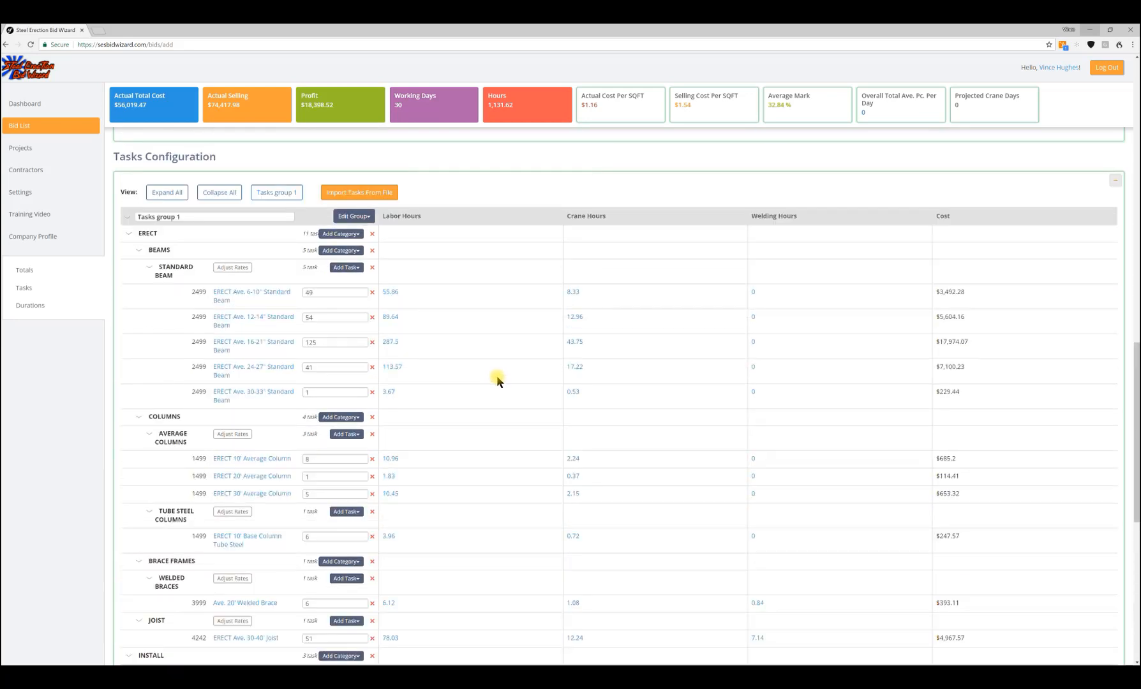
scroll(525, 364, down, 2)
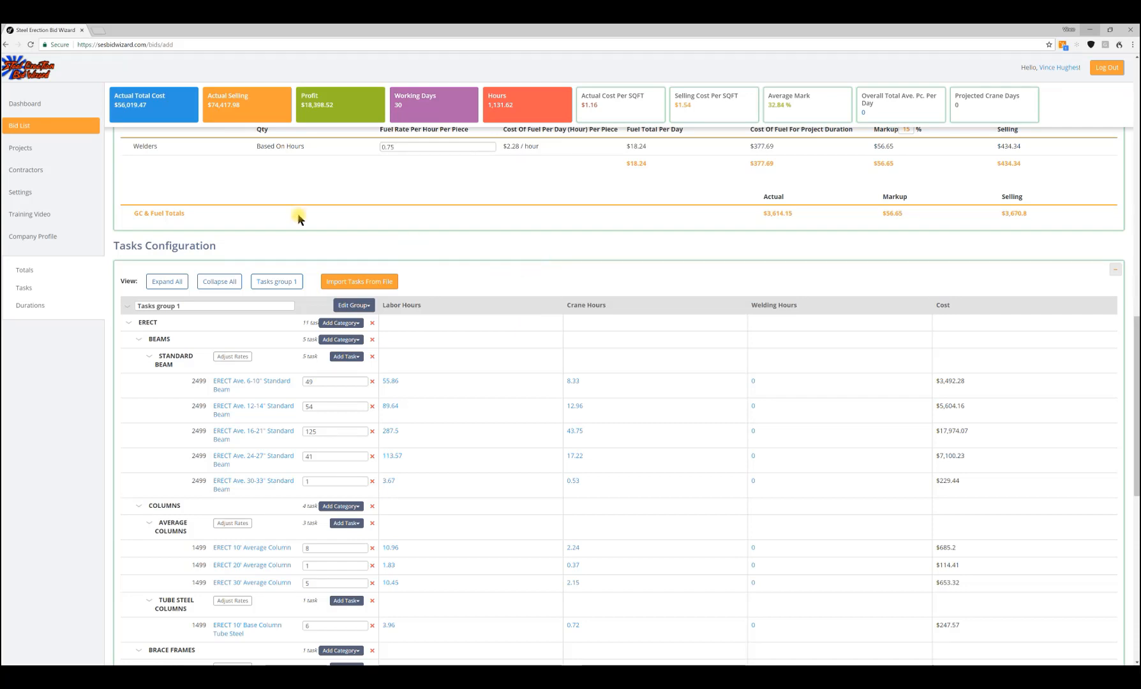
Step: In the bid's project information, set the average crew size to 6 and the wage to # 396 St. Louis MO
click(24, 271)
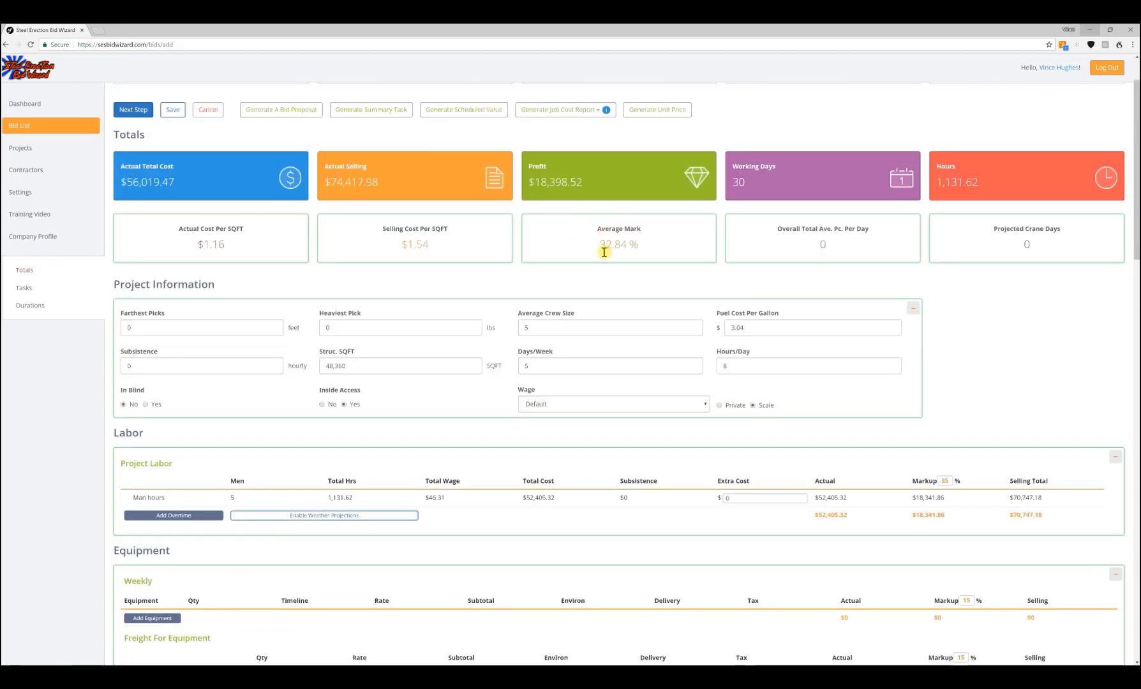
double_click(535, 326)
text(6)
click(608, 287)
click(690, 405)
click(560, 434)
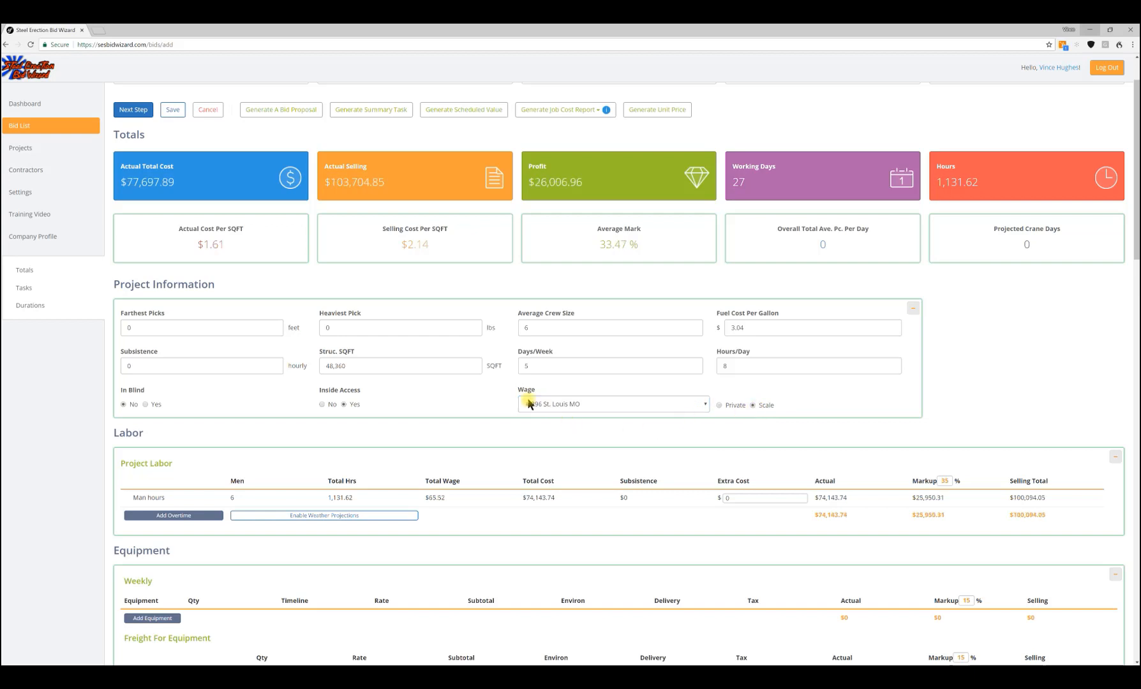
Step: Add a Reach Forklift 10000 LB to the bid's weekly equipment
scroll(531, 388, down, 2)
scroll(534, 388, down, 3)
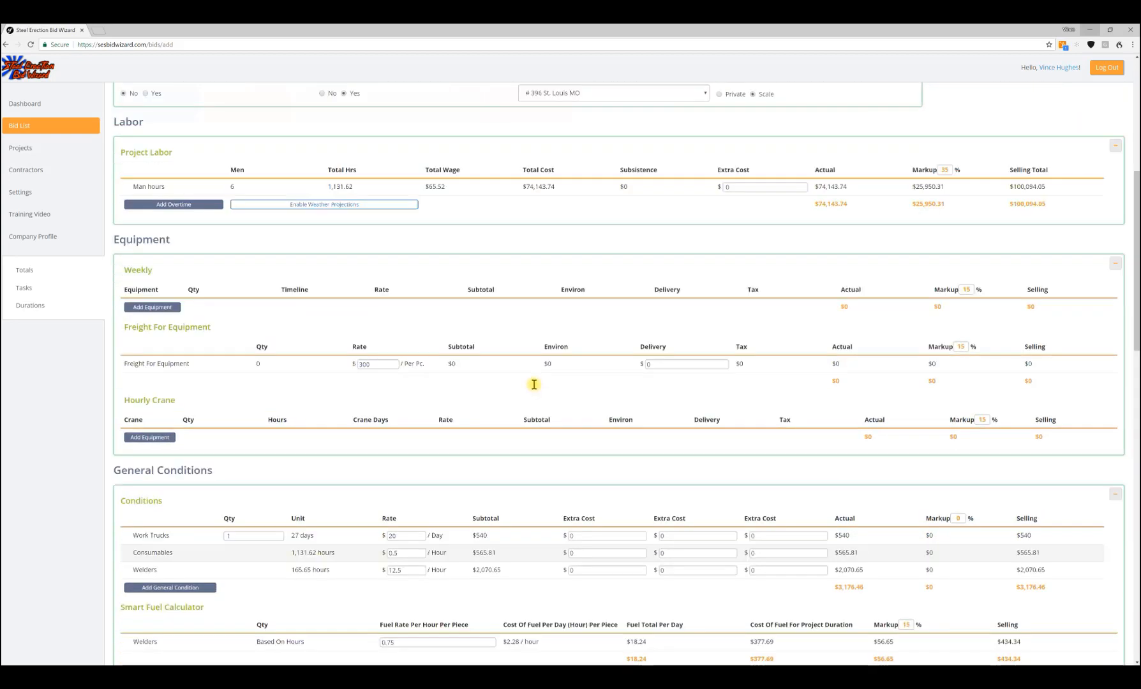
click(162, 267)
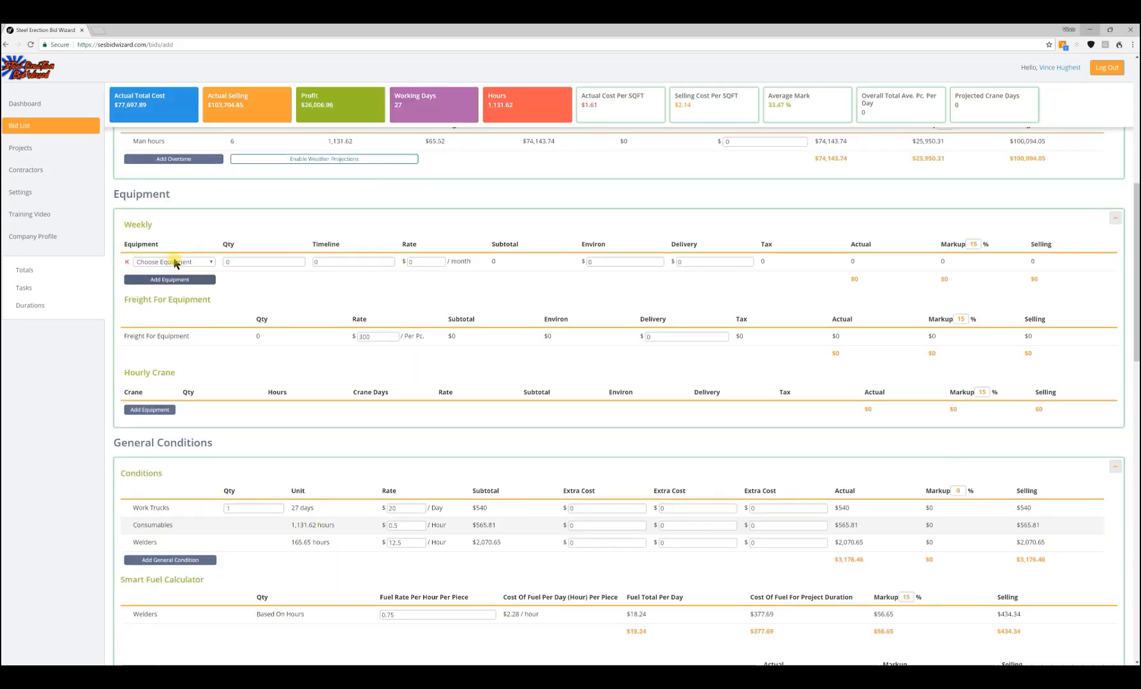
click(193, 262)
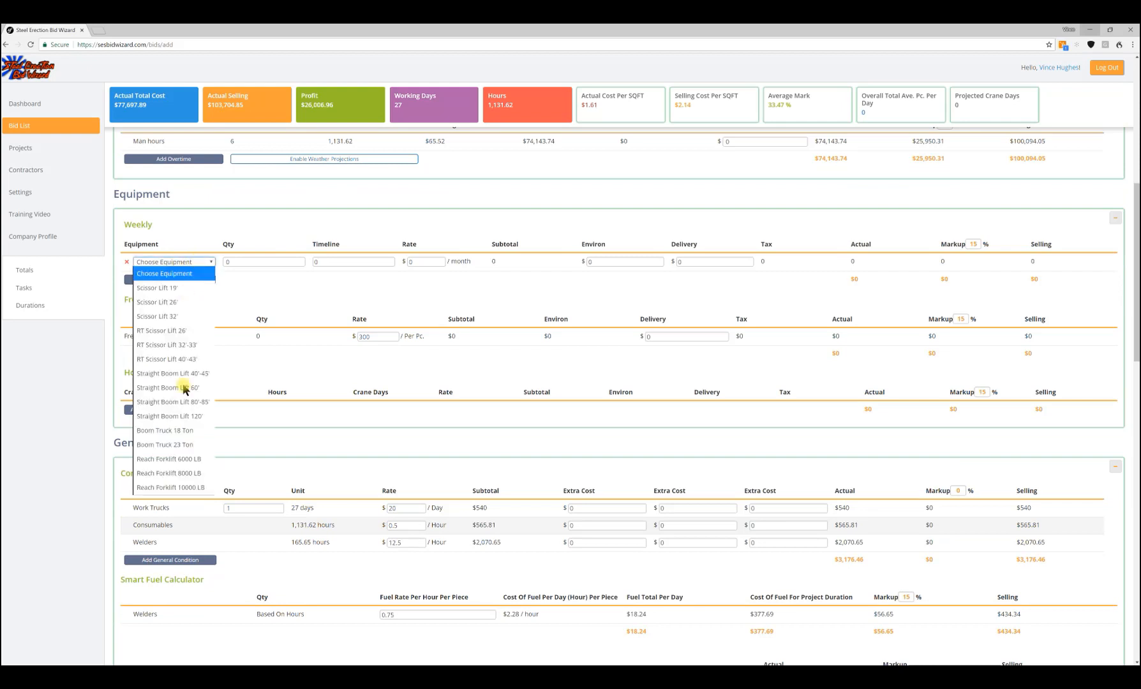
click(191, 487)
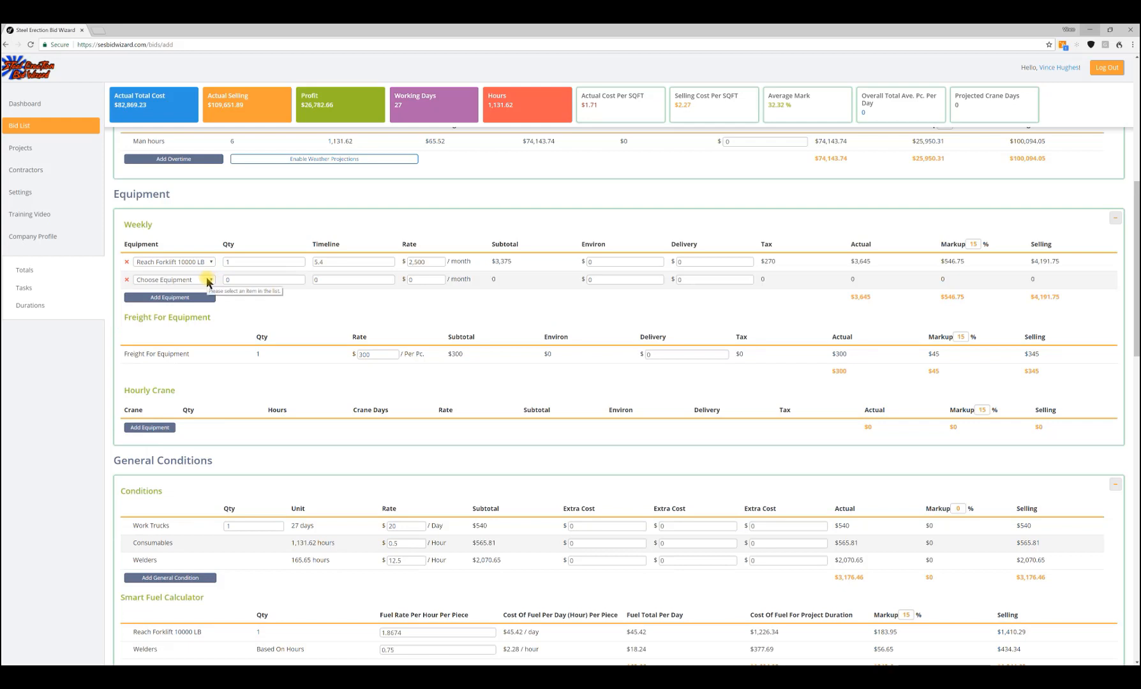
Step: Add the Straight Boom Lift 40'-45' as the second weekly equipment item with a quantity of 3
click(207, 280)
click(185, 391)
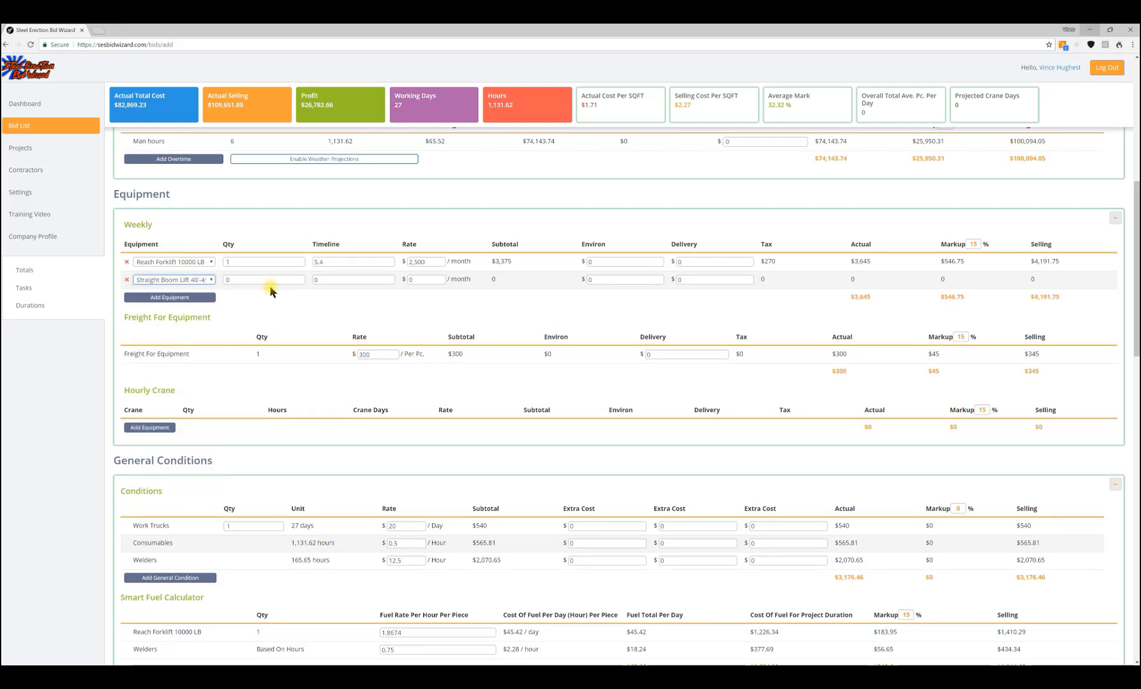
click(299, 277)
click(300, 278)
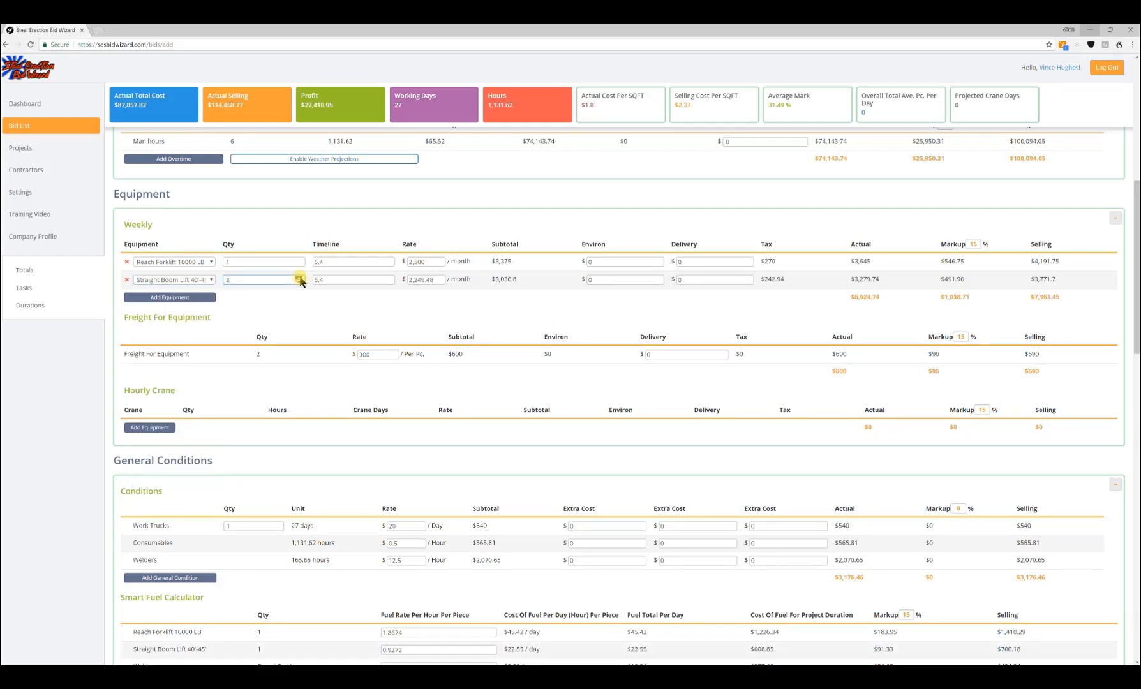
Step: Add a 40 Ton Crane to the hourly crane equipment
scroll(330, 320, down, 1)
scroll(273, 303, down, 3)
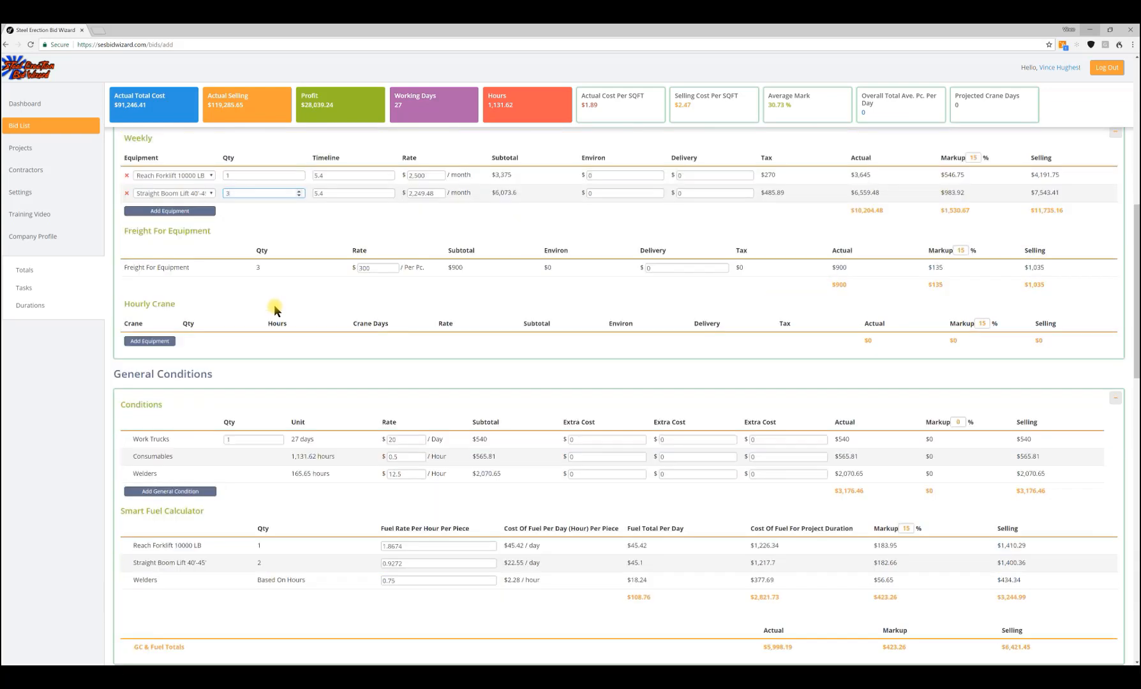
scroll(282, 316, up, 1)
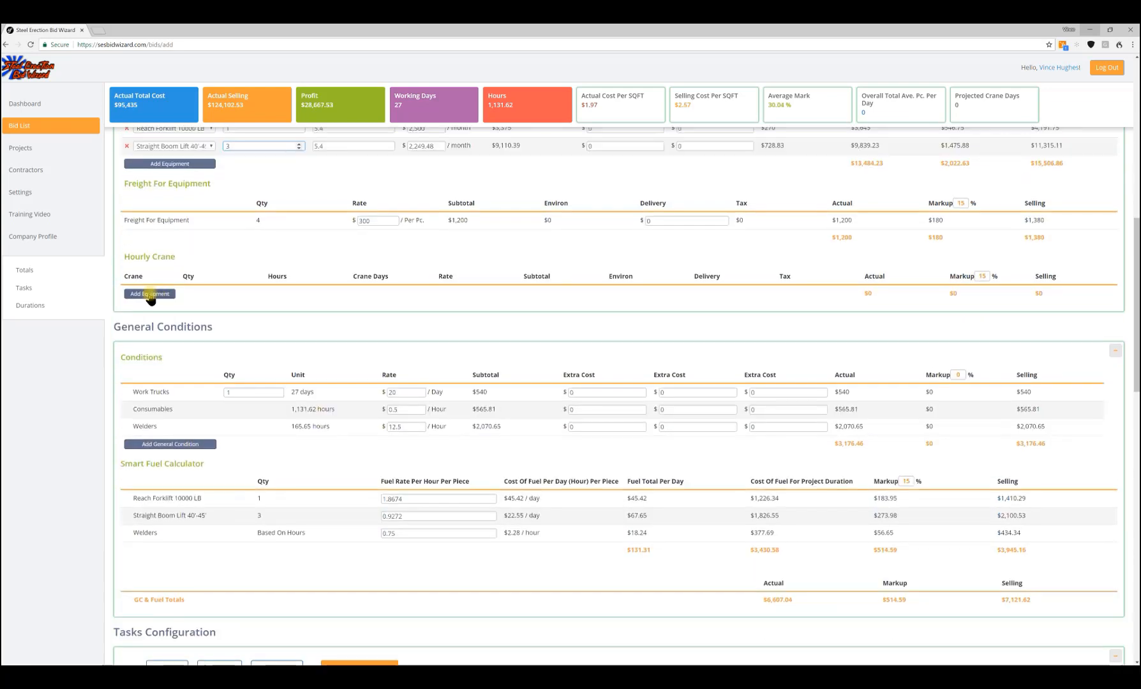
click(150, 295)
click(192, 294)
click(171, 317)
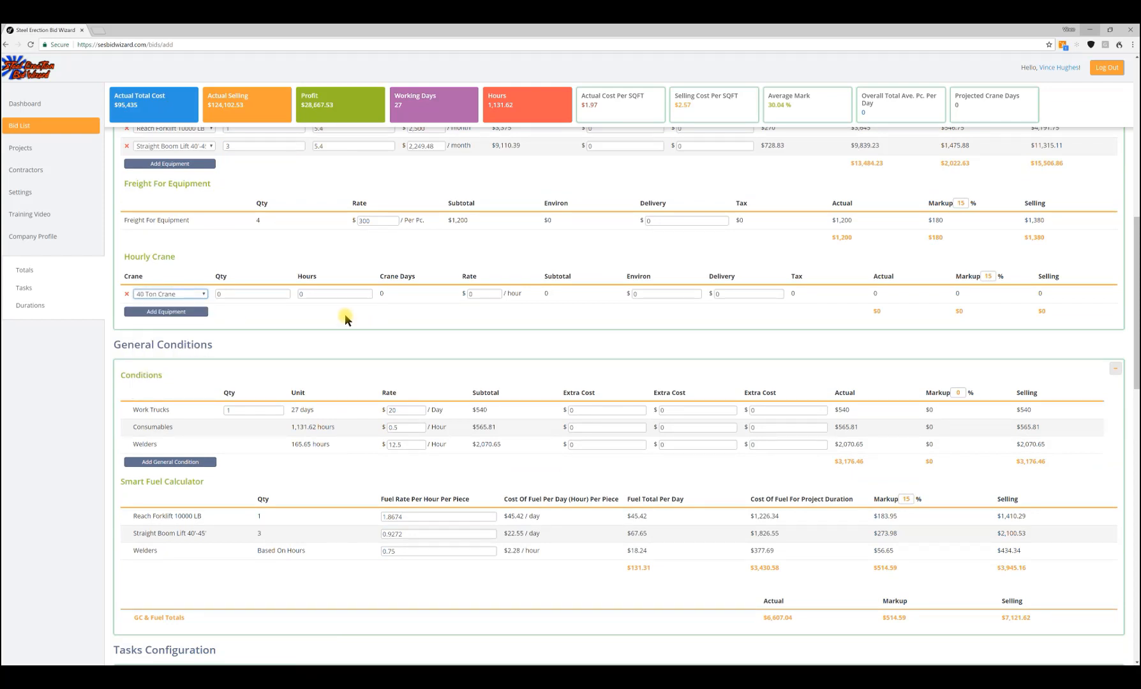
Step: Add Safety Cable as a general condition with 4,000 units at a rate of $0.65 per unit
scroll(324, 306, down, 3)
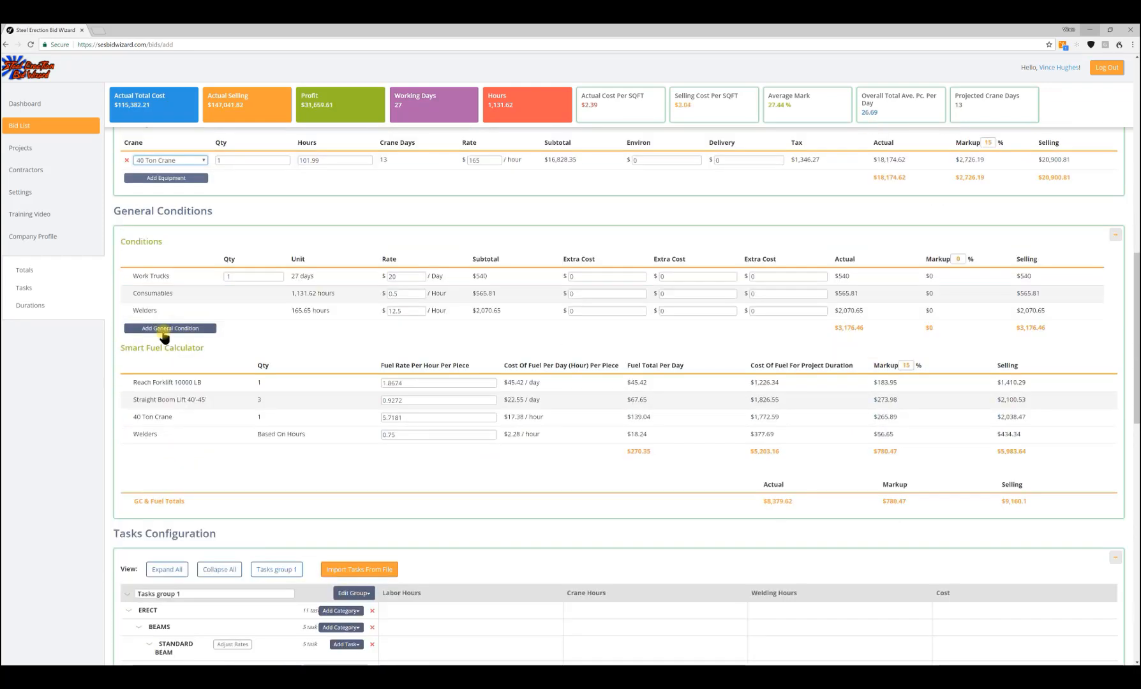
click(264, 327)
click(214, 329)
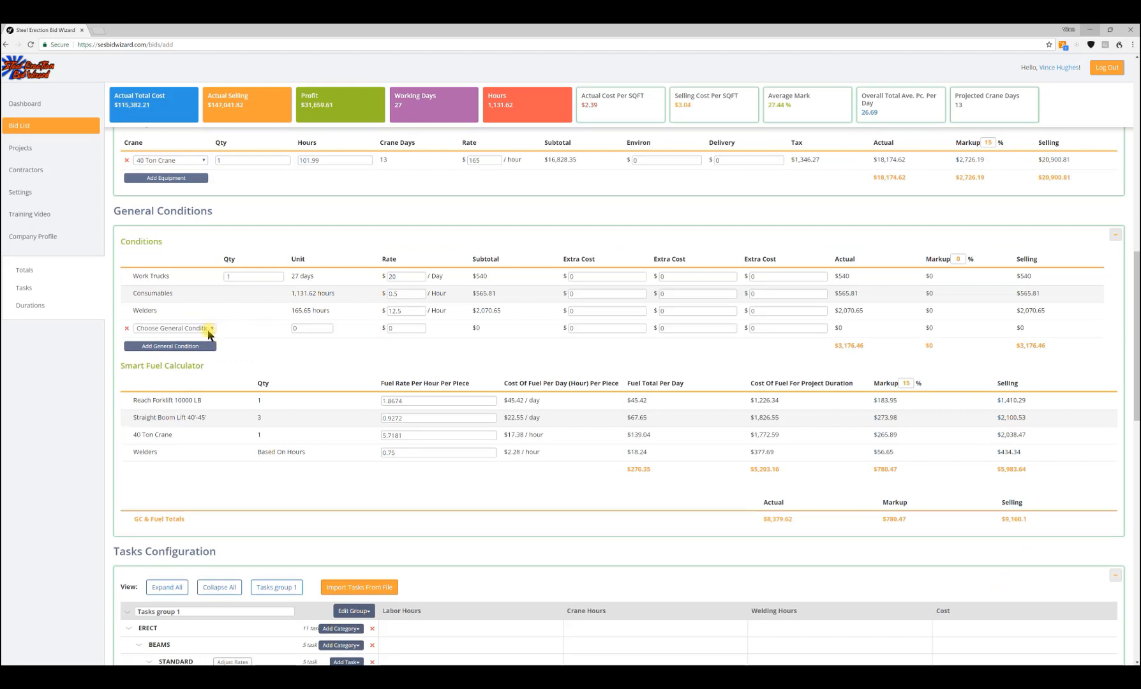
click(203, 328)
click(163, 370)
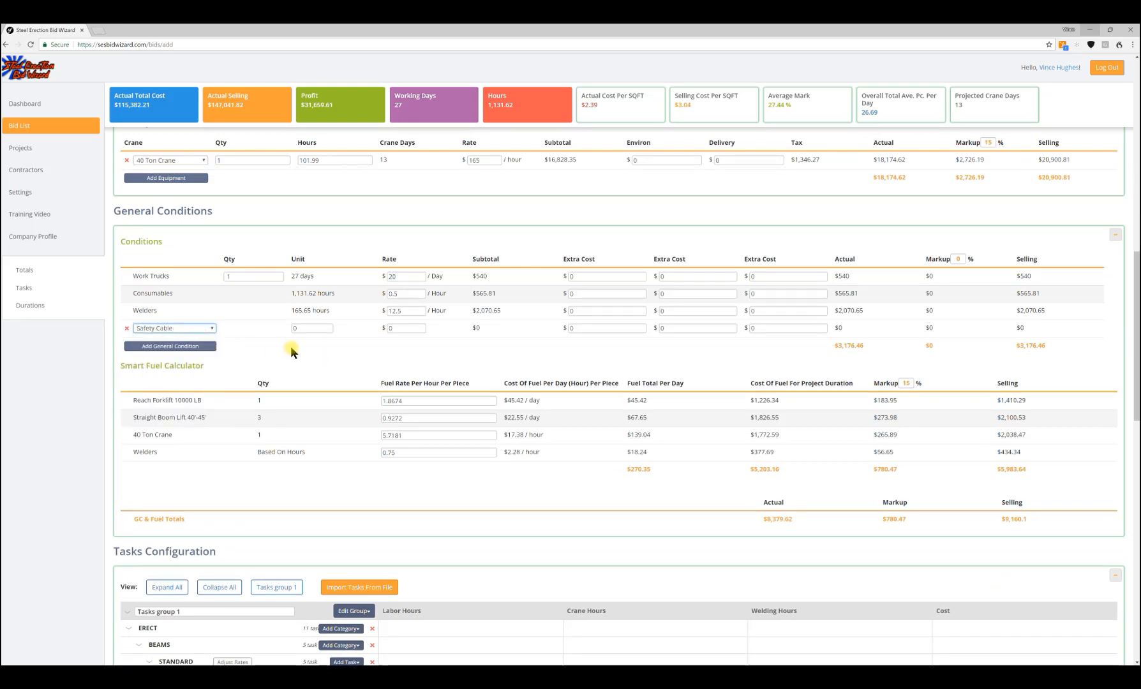
click(297, 328)
text(4000)
click(405, 328)
text(0.65)
click(402, 337)
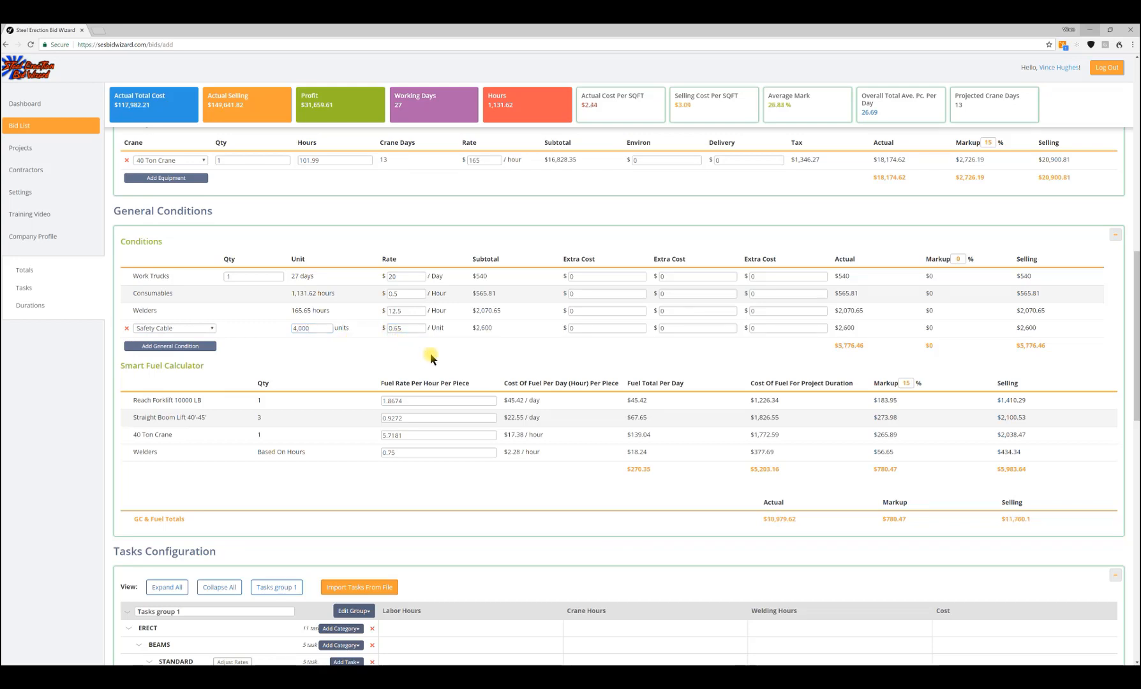
Step: Review the Smart Fuel Calculator's fuel cost per piece and its fuel total per day
scroll(332, 329, down, 1)
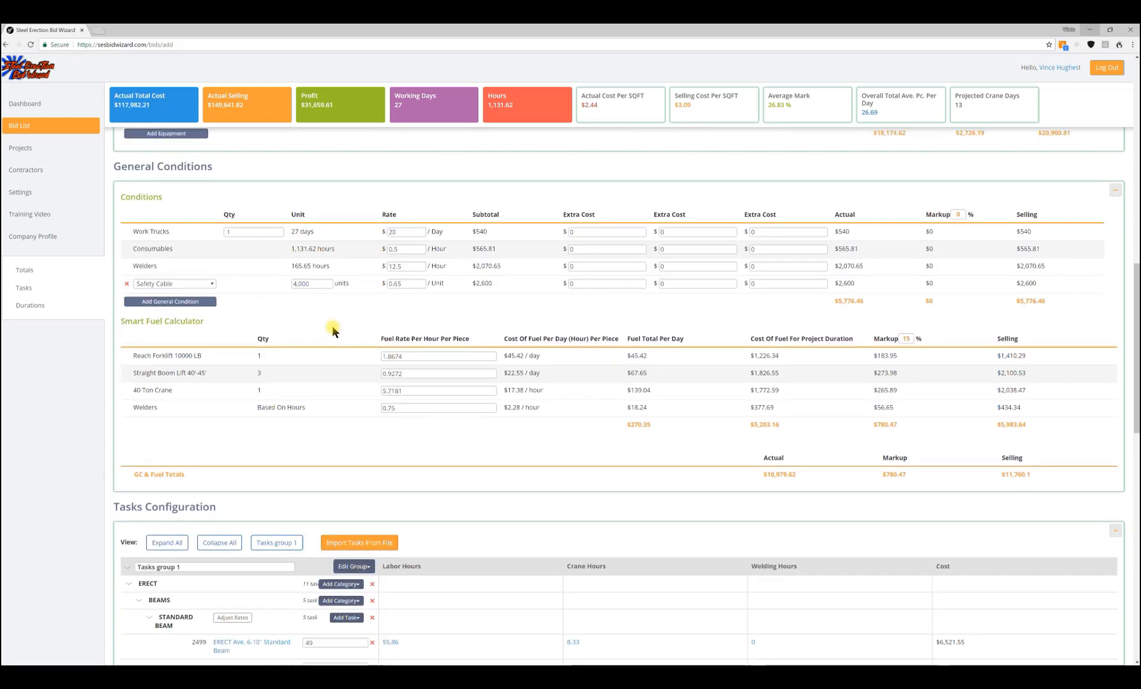
scroll(295, 305, down, 1)
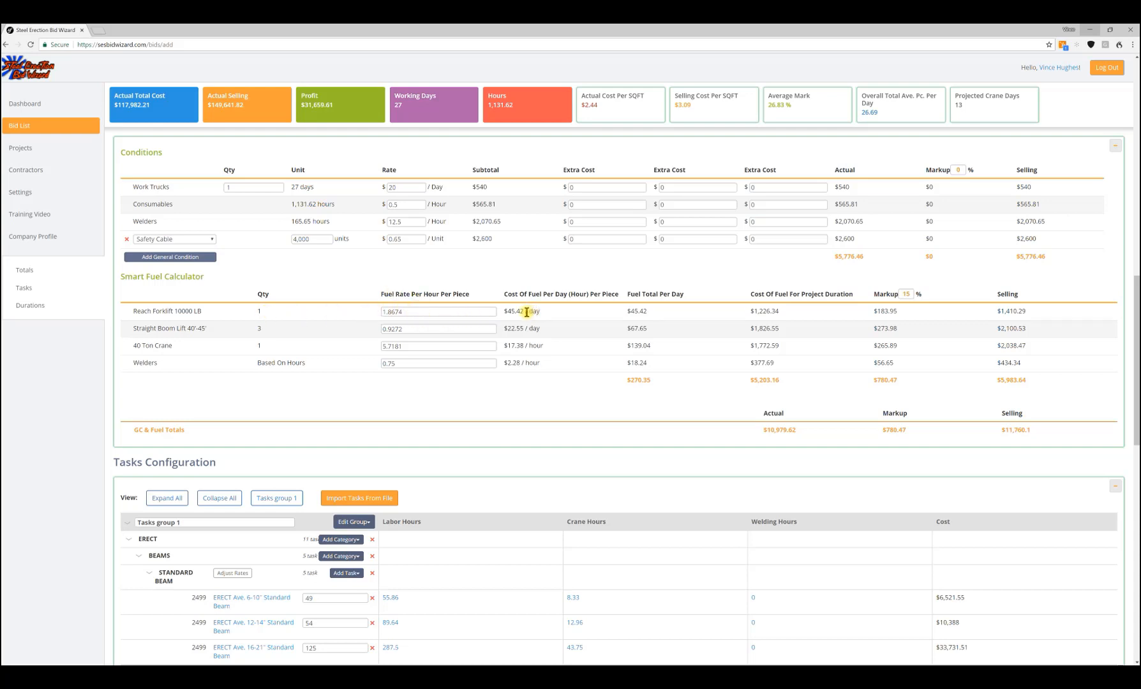
drag(528, 312, 515, 312)
drag(630, 311, 638, 311)
drag(627, 381, 651, 380)
Step: Enable weather projections for the project labor and set their start date to 11/05/2018
scroll(605, 432, up, 8)
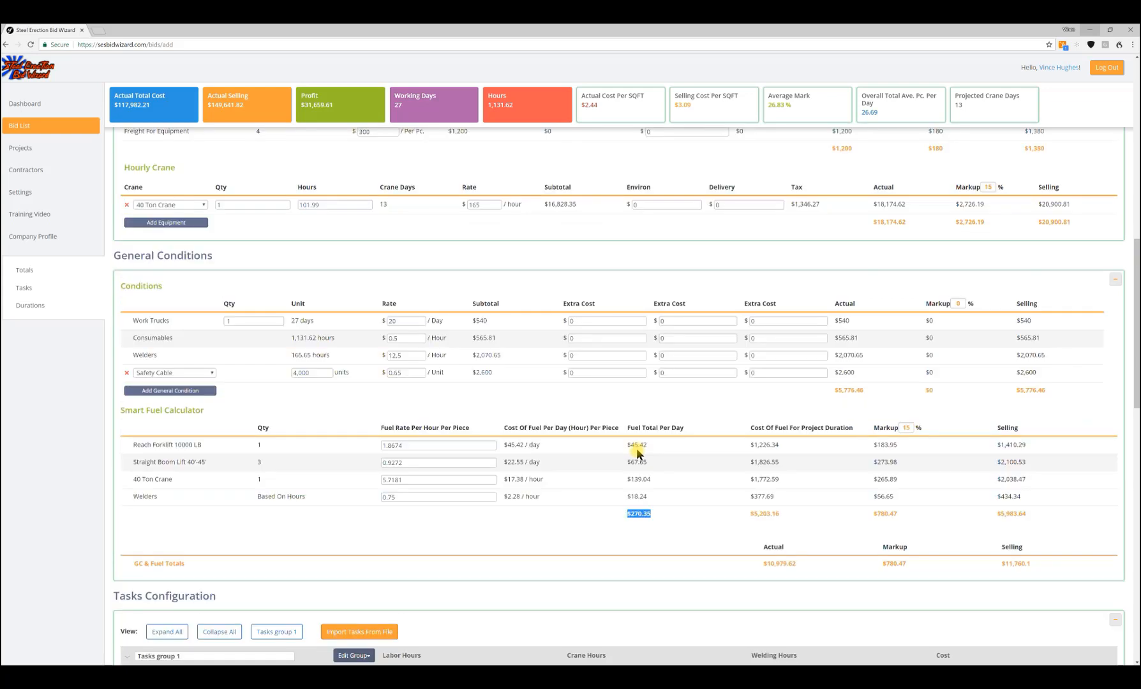
scroll(687, 352, up, 2)
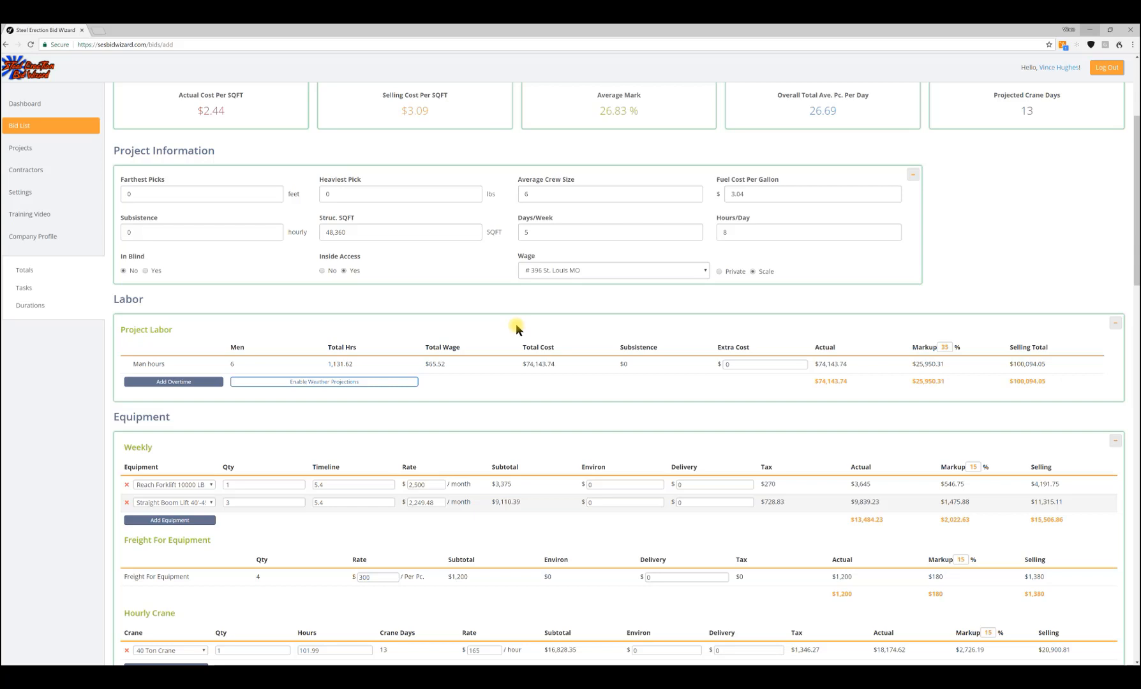
click(327, 383)
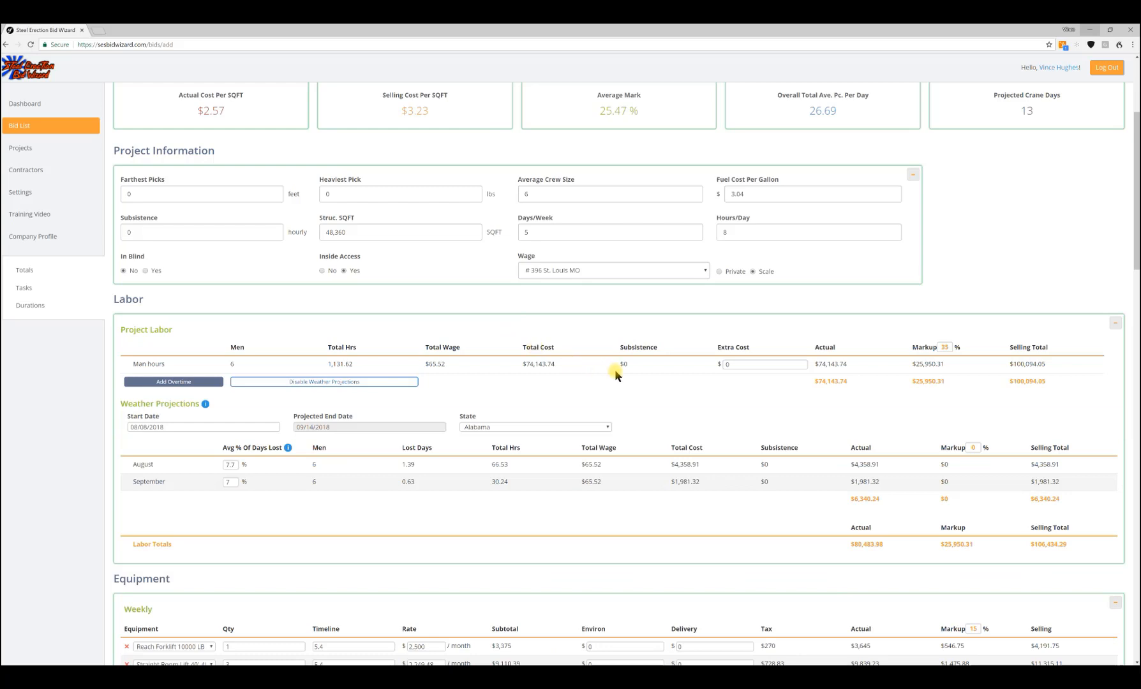
scroll(687, 376, down, 3)
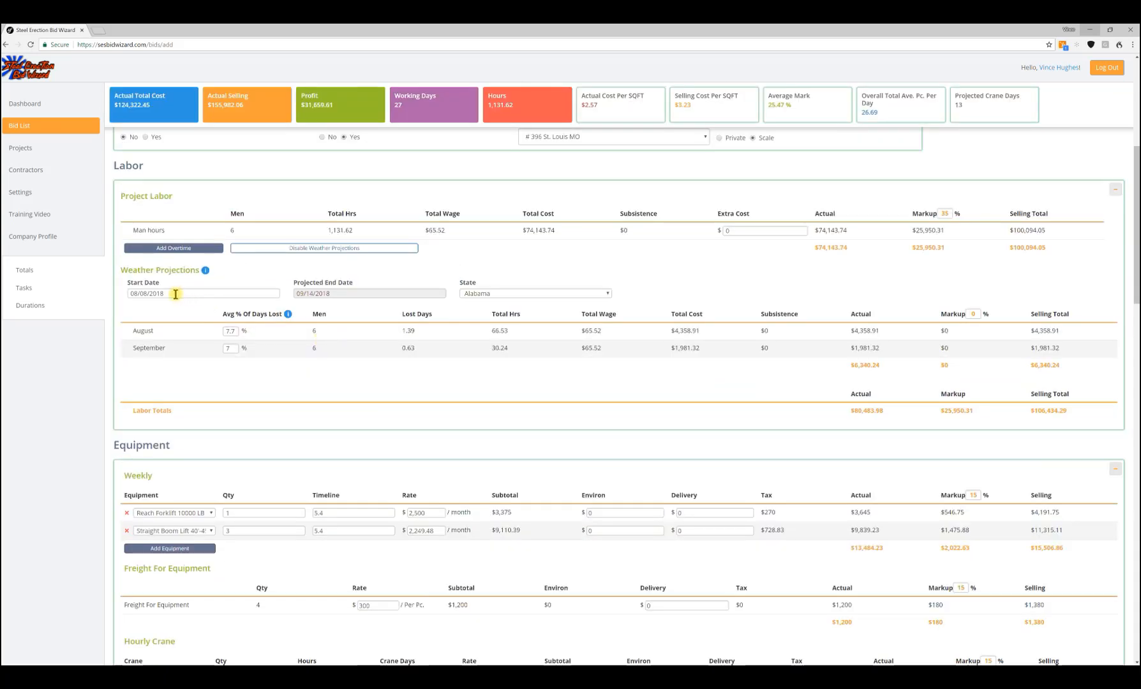
click(179, 294)
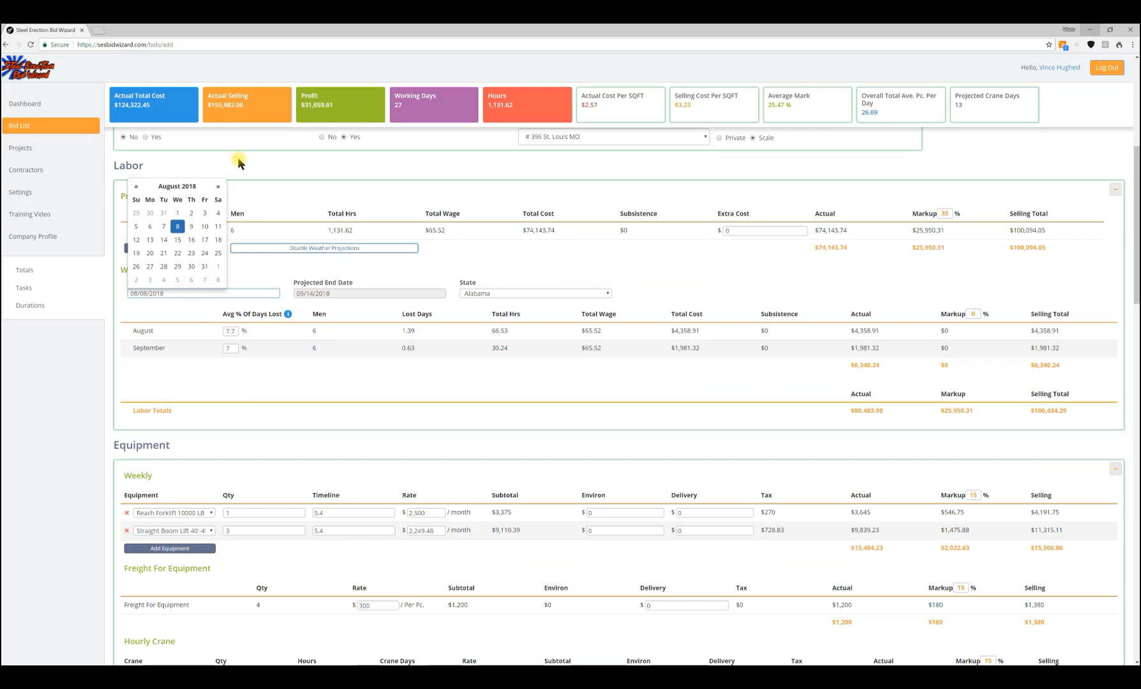
click(218, 187)
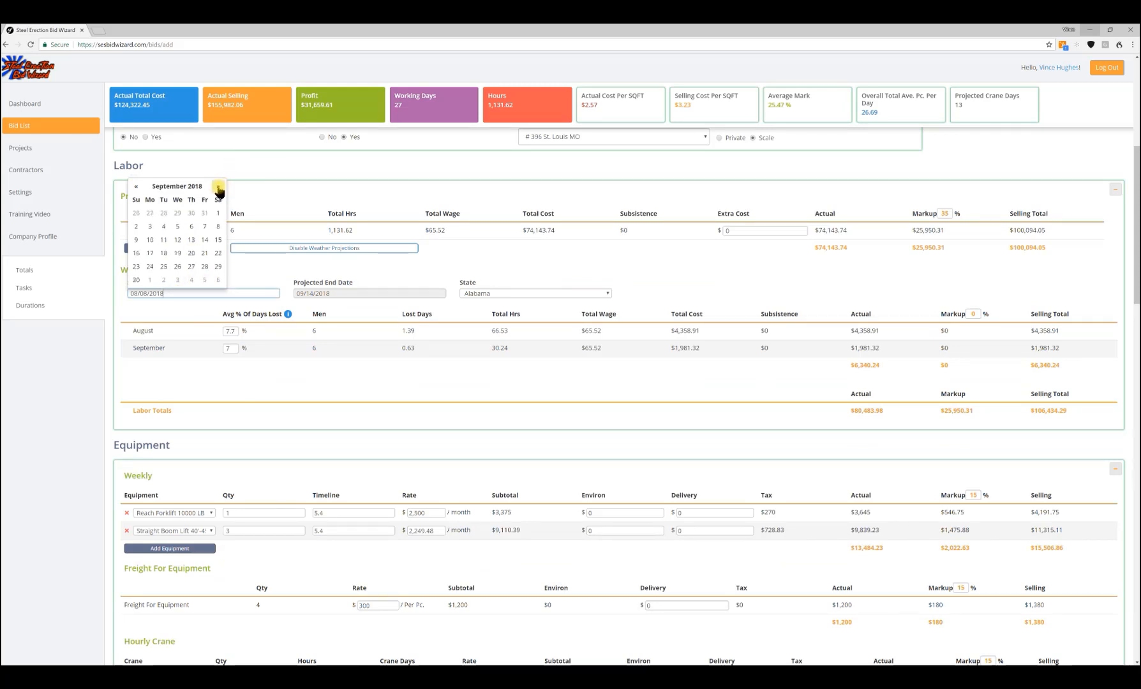
click(218, 187)
click(218, 186)
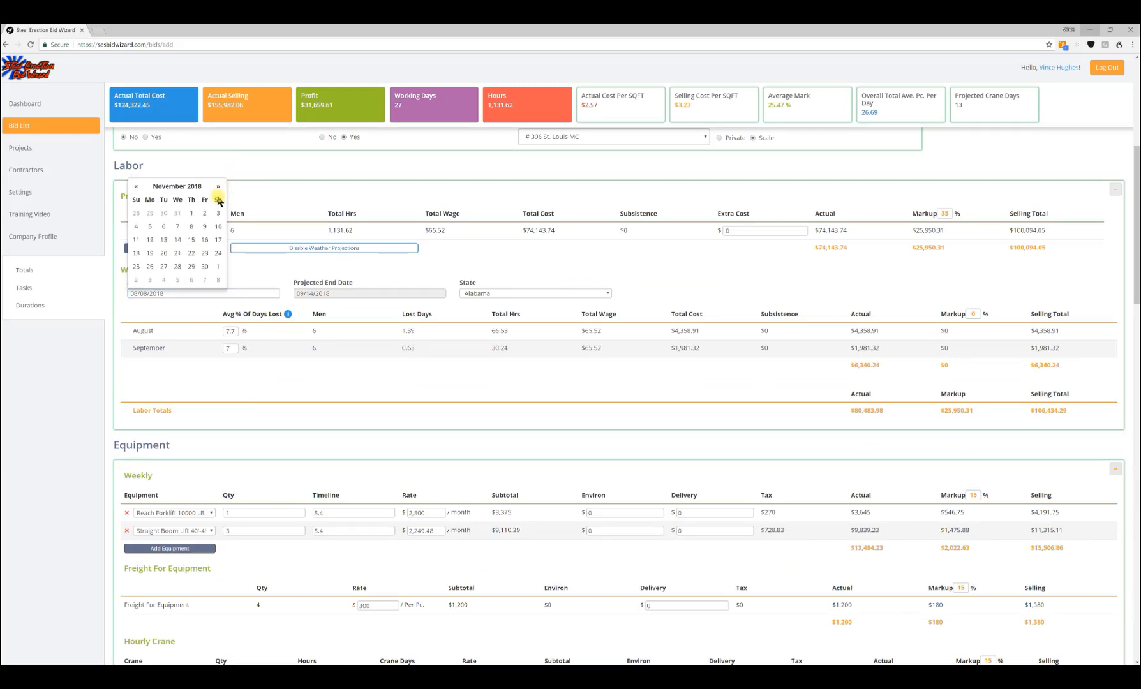
click(150, 227)
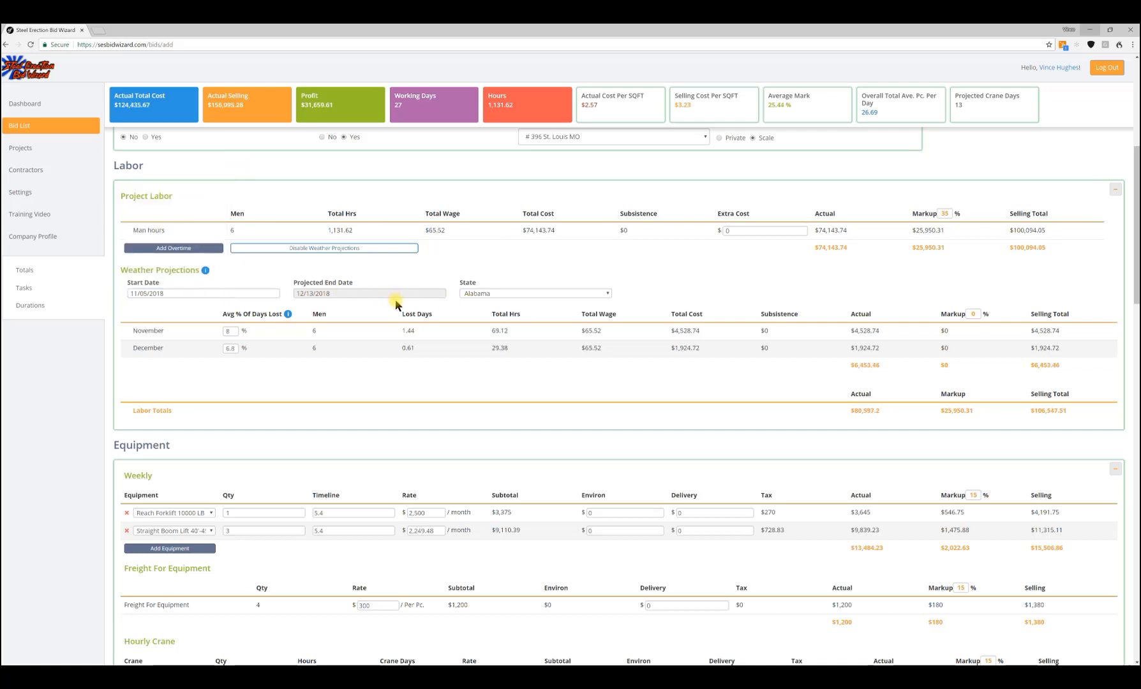
Step: Set the weather projections' state to Missouri and review the resulting labor costs
click(574, 295)
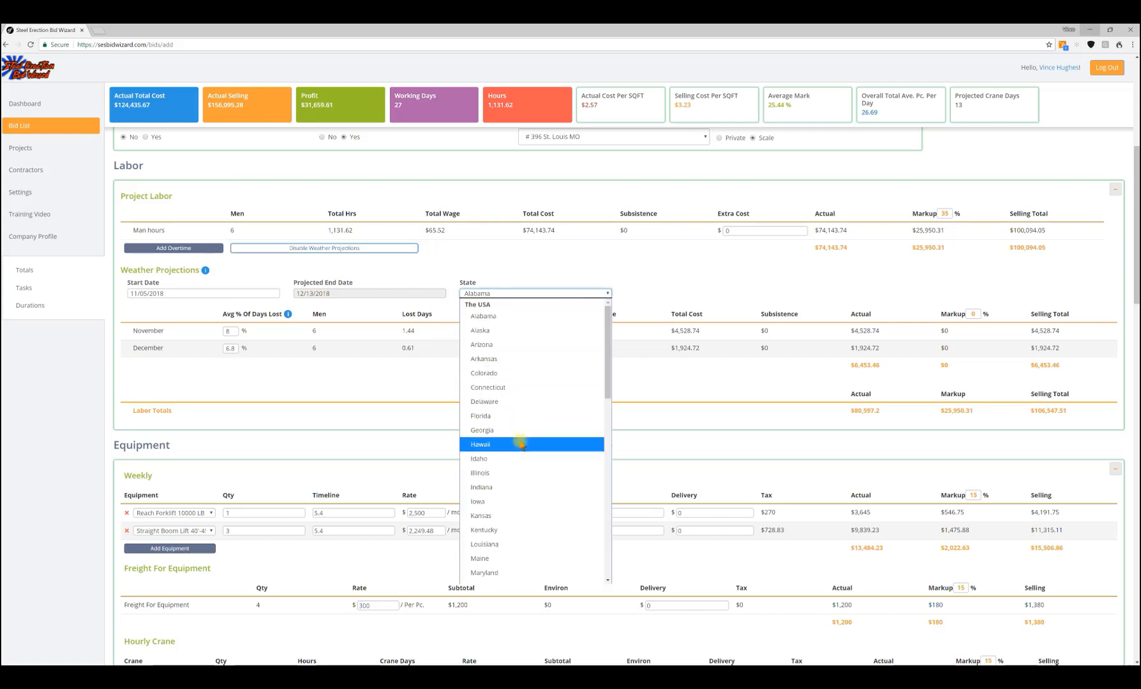
scroll(520, 439, down, 3)
click(498, 466)
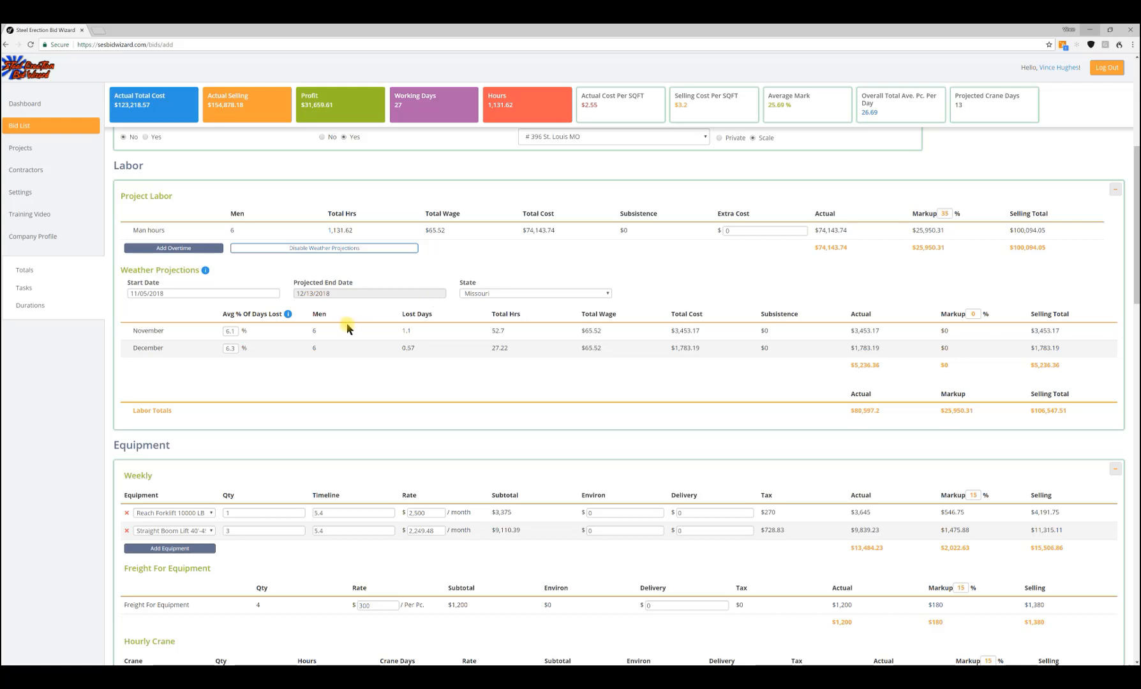
scroll(626, 395, up, 1)
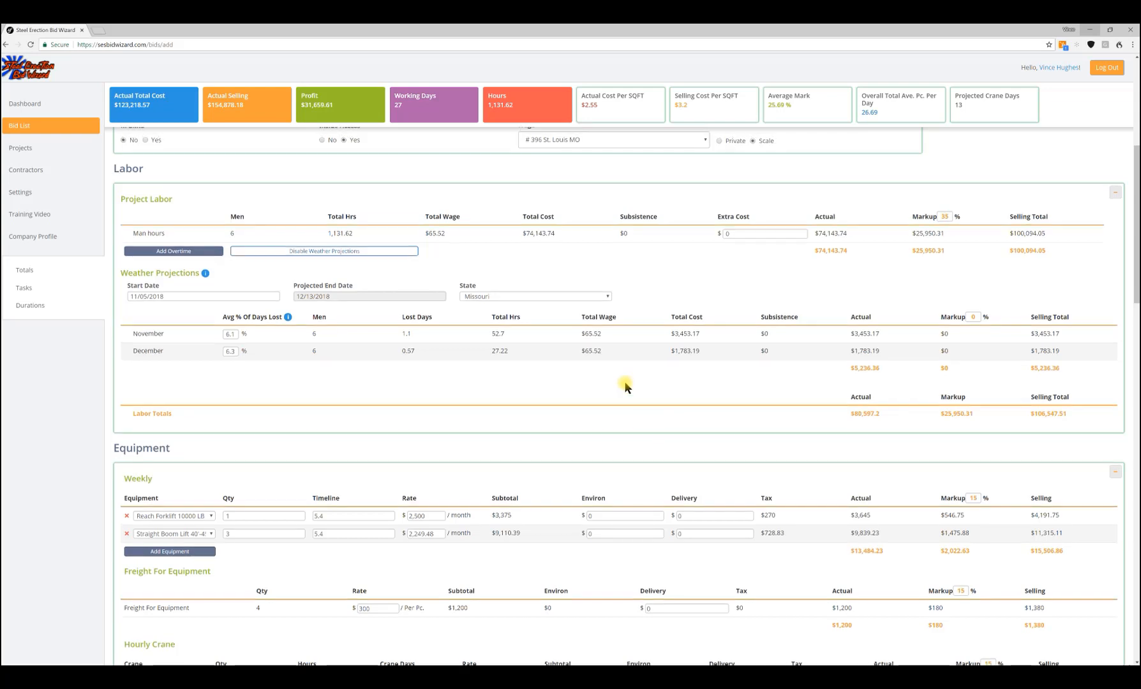
scroll(623, 425, up, 1)
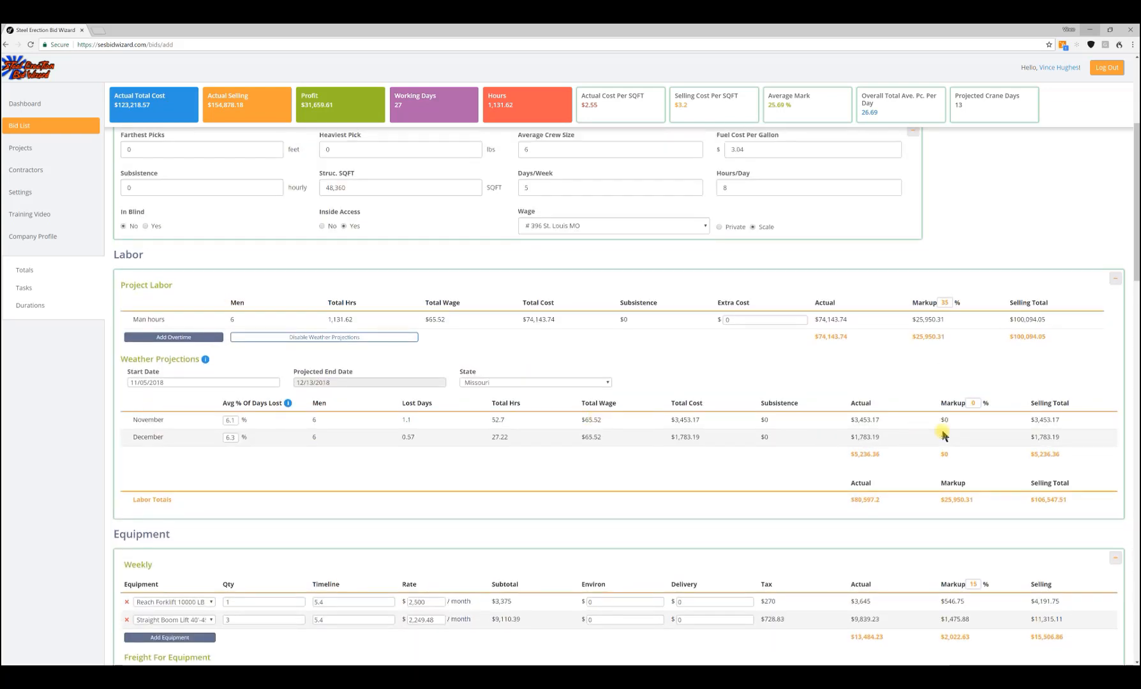
scroll(504, 383, up, 1)
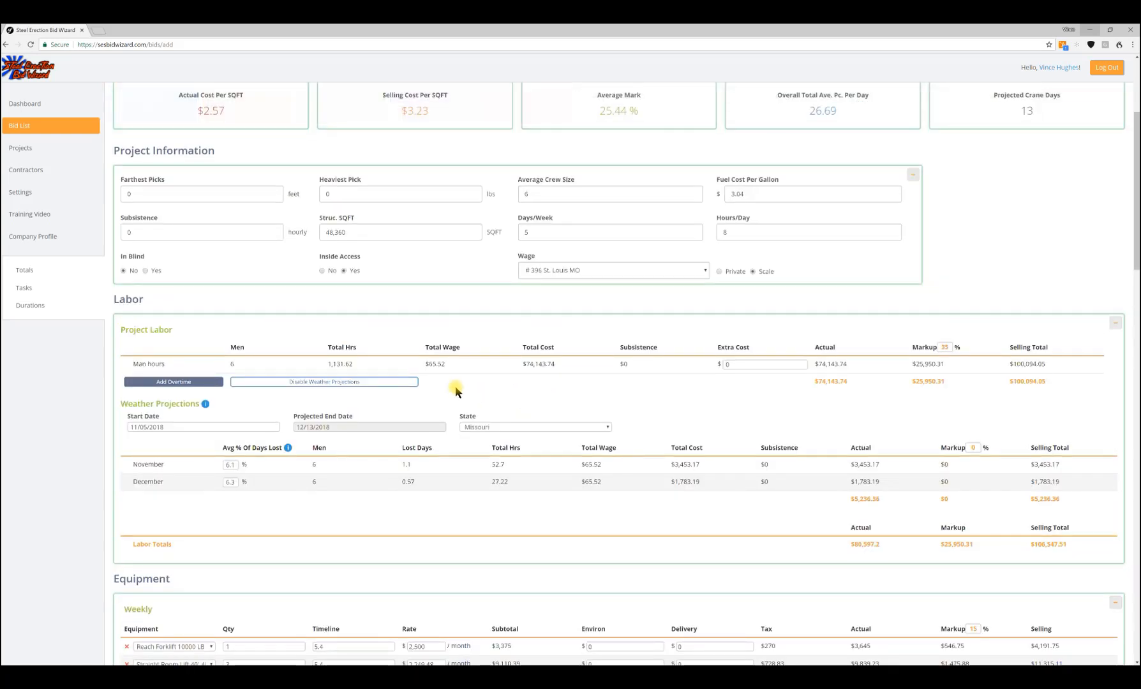
Step: Disable the weather projections for the project labor and review the equipment, general conditions, fuel costs and bid totals
click(322, 382)
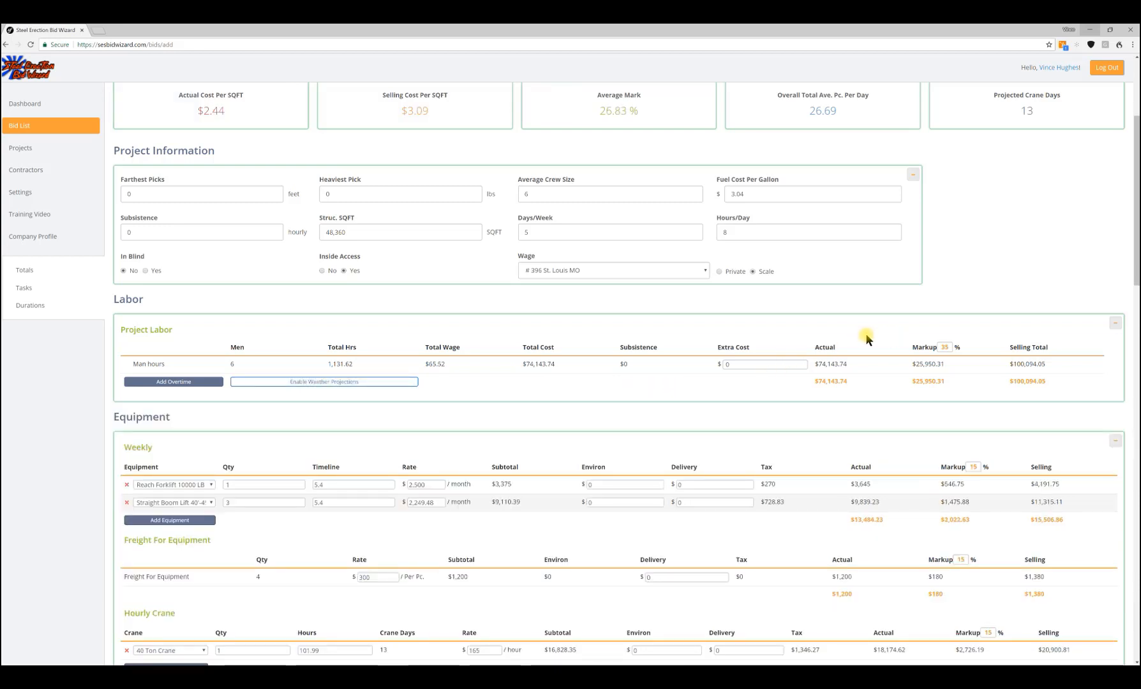
scroll(916, 312, down, 2)
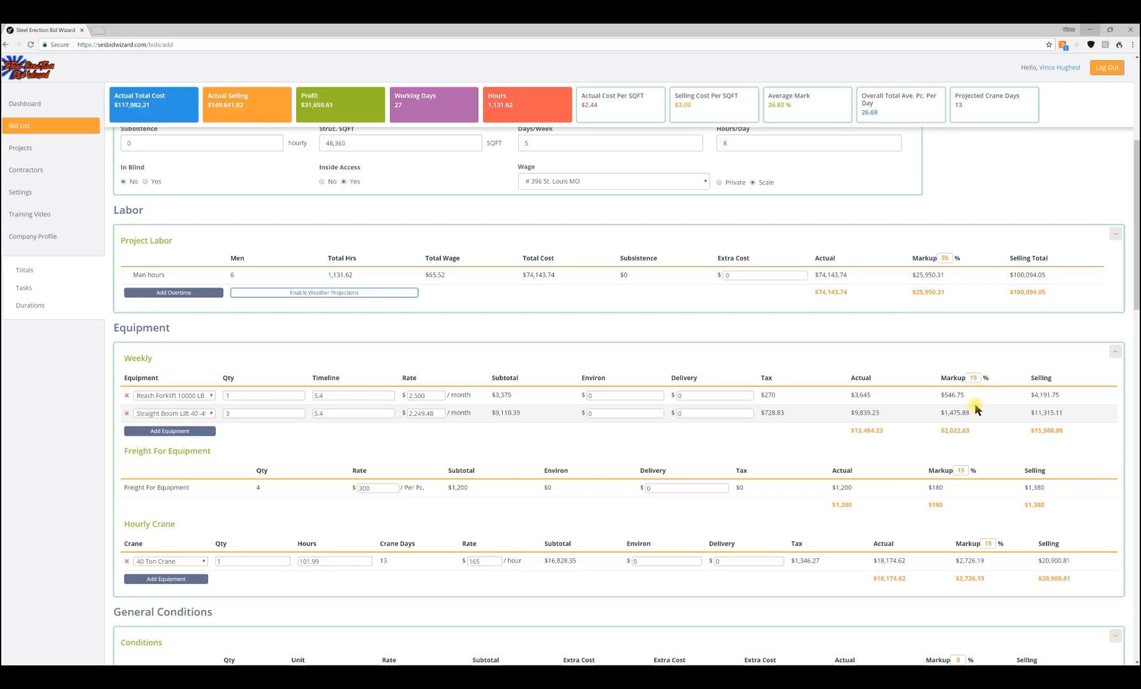
scroll(975, 404, down, 2)
scroll(978, 457, down, 3)
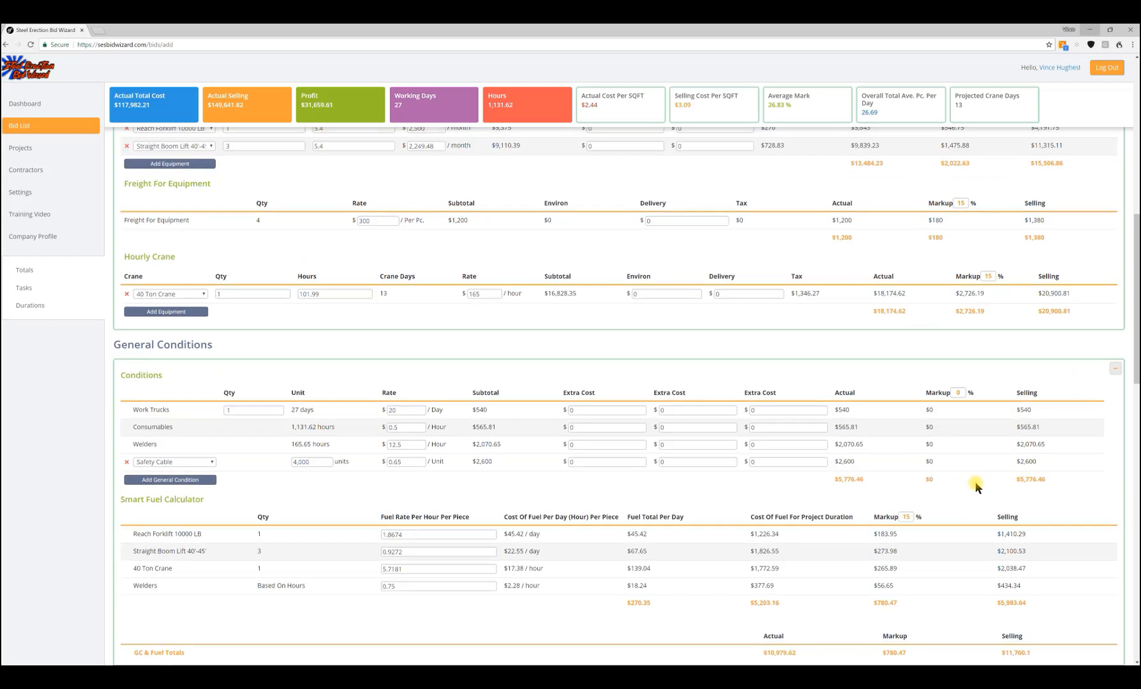
scroll(924, 491, down, 1)
scroll(823, 474, up, 10)
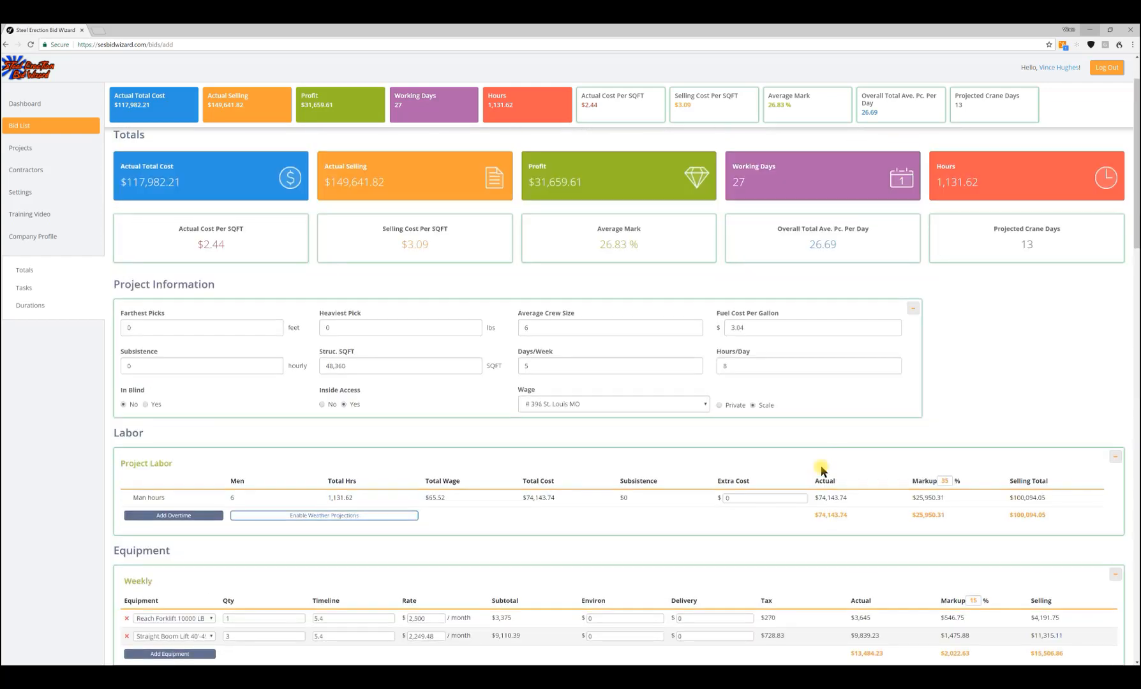
scroll(648, 380, up, 1)
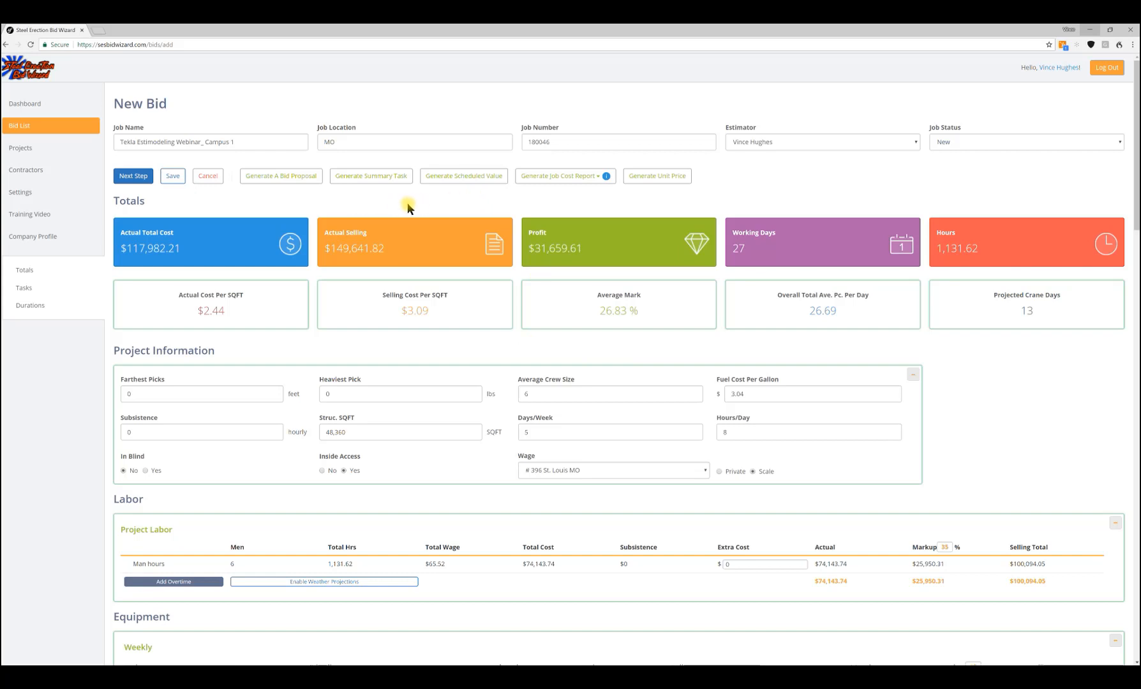
Step: Add extra days in the Durations Summary: 2 for steel columns, beams and bracing, 1 for erecting joist and 1 for installing decking
click(22, 306)
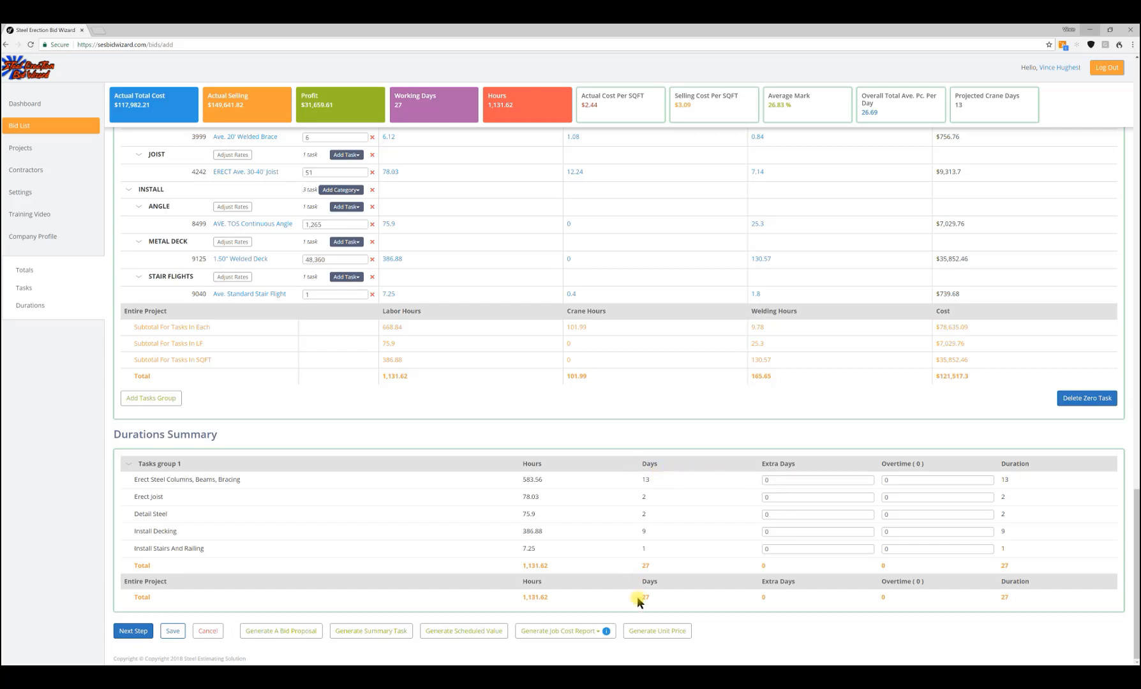
double_click(769, 480)
text(2)
double_click(784, 498)
text(1)
double_click(769, 514)
double_click(777, 533)
click(514, 427)
Step: Save the bid, view its task schedule starting 11/05/2018 and return to the bid
click(174, 632)
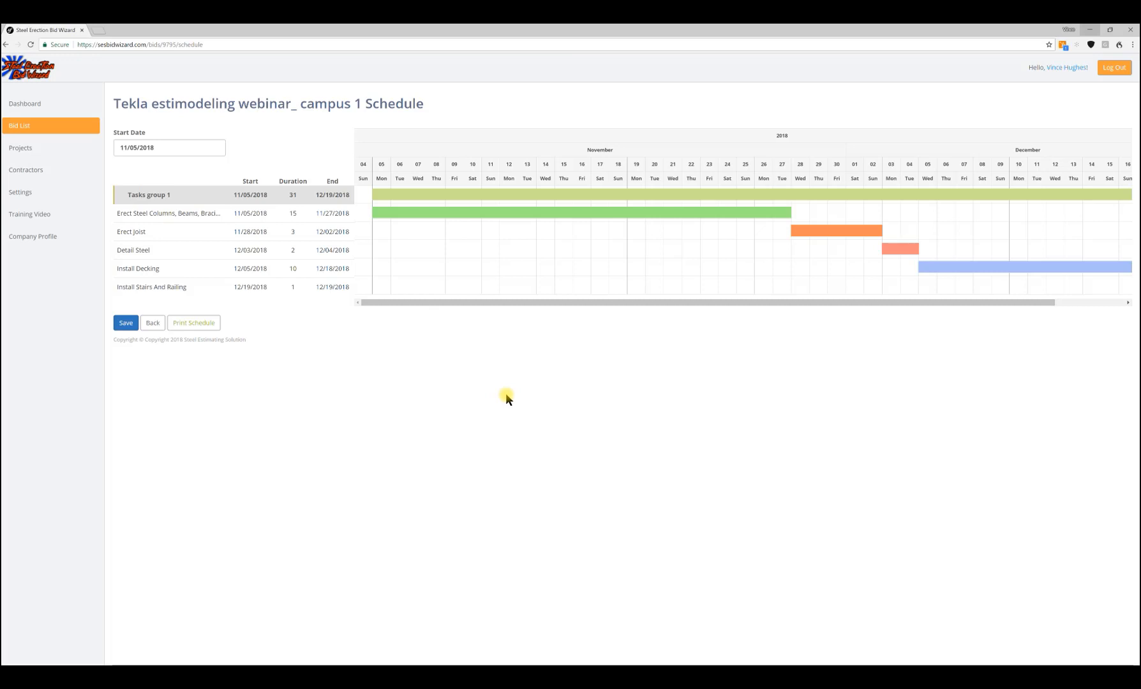
click(154, 325)
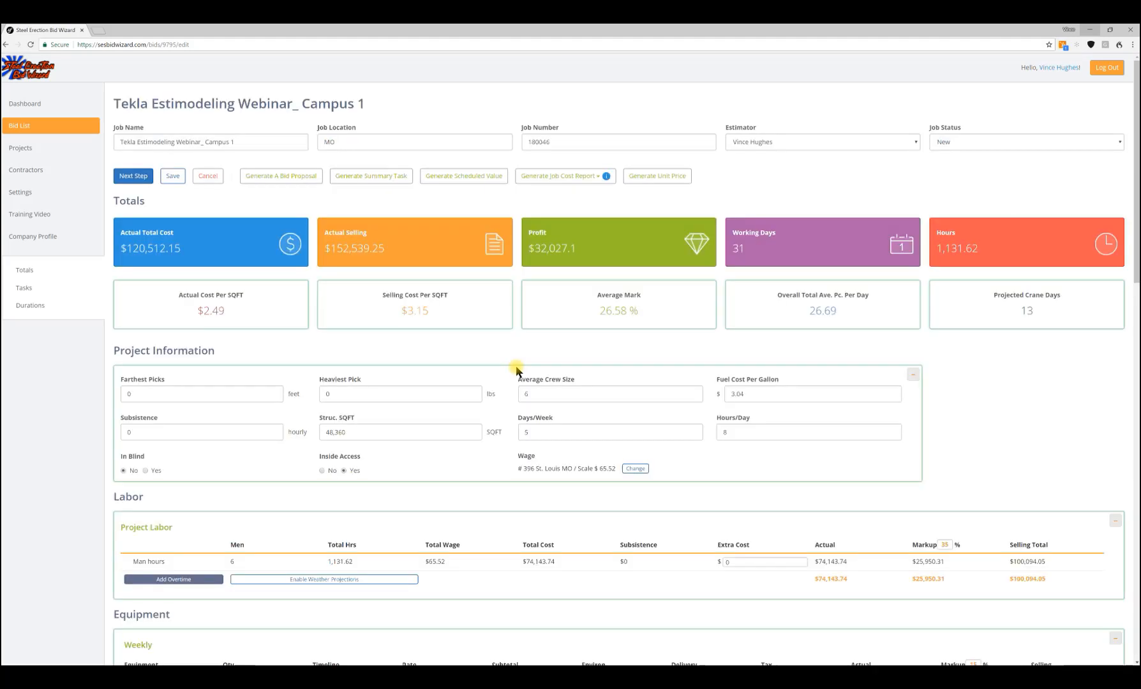